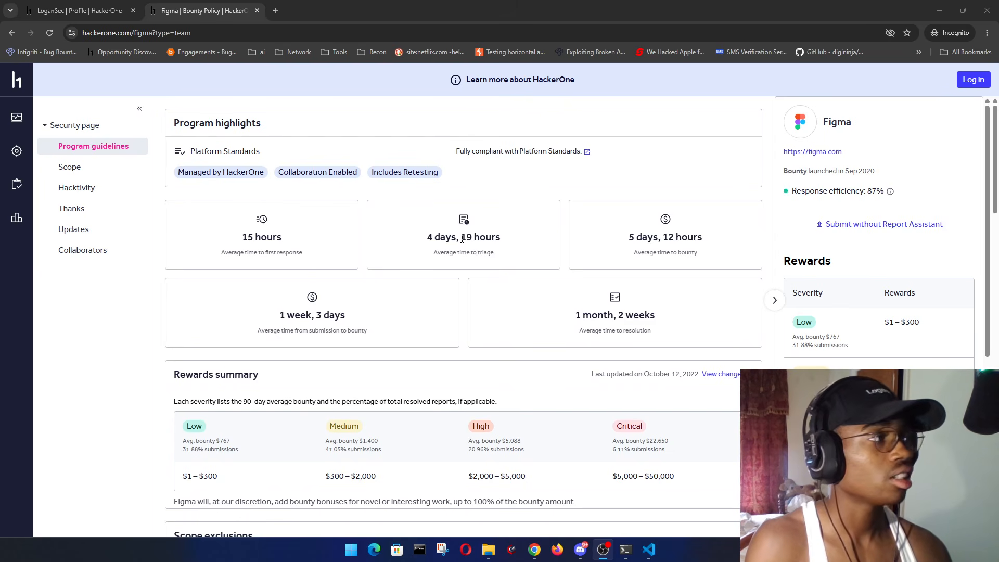
- Review Figma's Low-to-Critical reward tiers ($1–$50,000) and bounty stats, then go to Scope
{"action": "scroll", "coordinate": [845, 269], "scroll_direction": "down", "scroll_amount": 2}
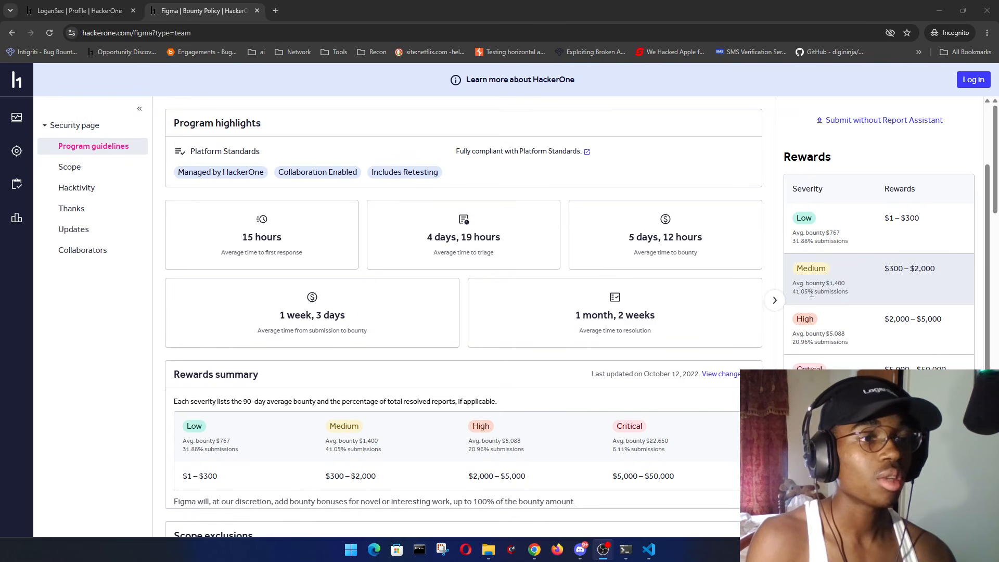
{"action": "scroll", "coordinate": [812, 294], "scroll_direction": "down", "scroll_amount": 2}
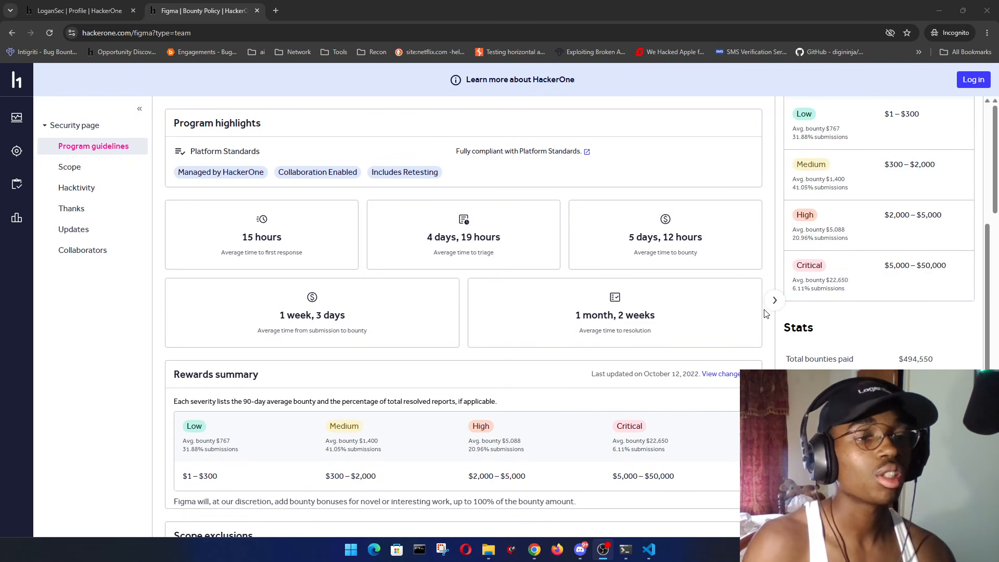
{"action": "scroll", "coordinate": [798, 319], "scroll_direction": "down", "scroll_amount": 2}
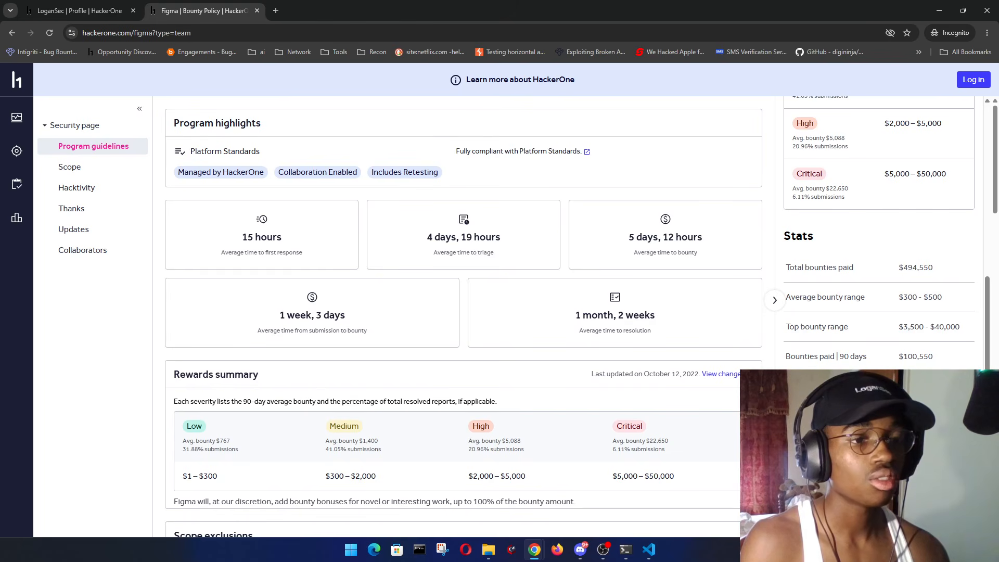
{"action": "scroll", "coordinate": [837, 331], "scroll_direction": "up", "scroll_amount": 2}
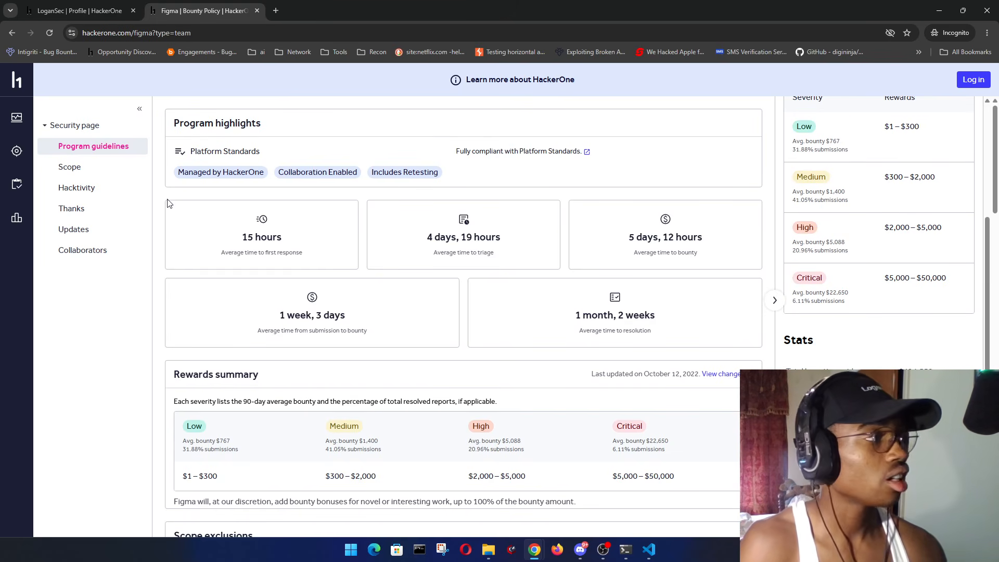
{"action": "left_click", "coordinate": [127, 167]}
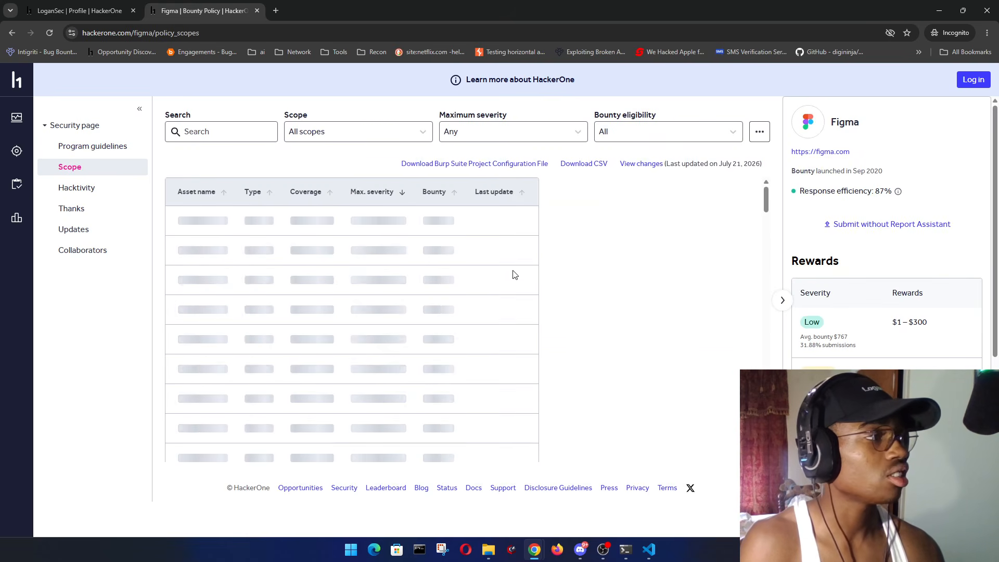
{"action": "left_click", "coordinate": [715, 206]}
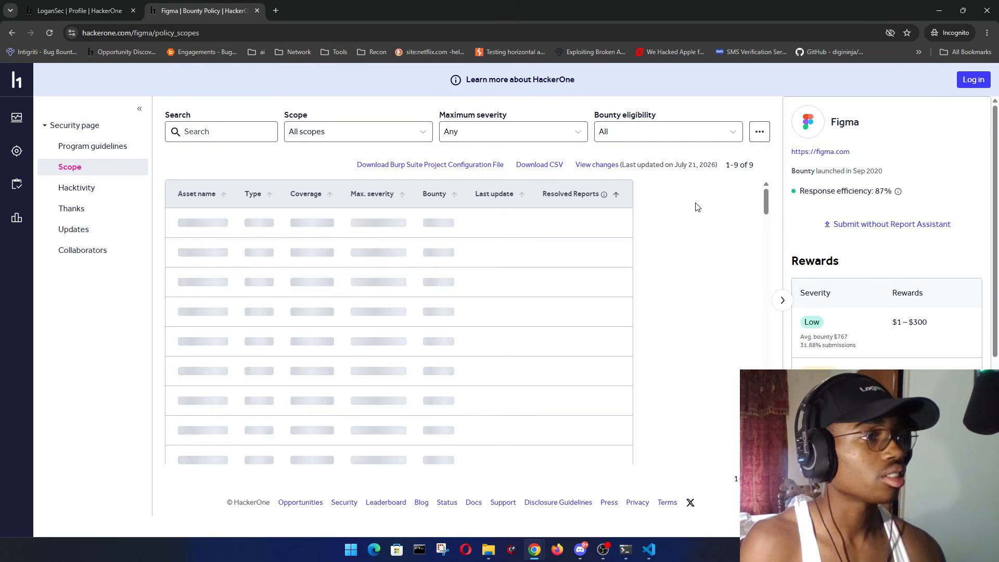
{"action": "left_click", "coordinate": [714, 207]}
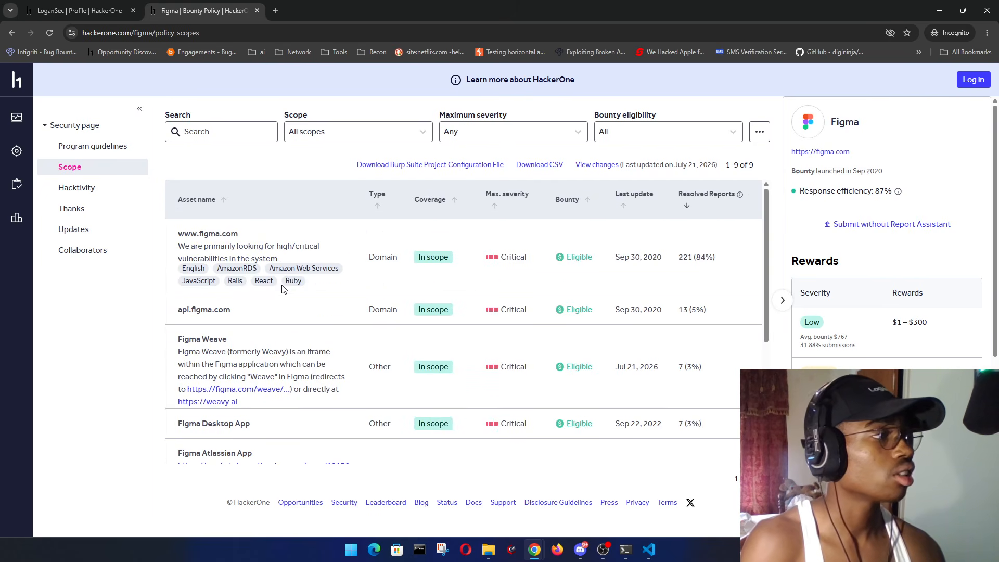
{"action": "double_click", "coordinate": [191, 233]}
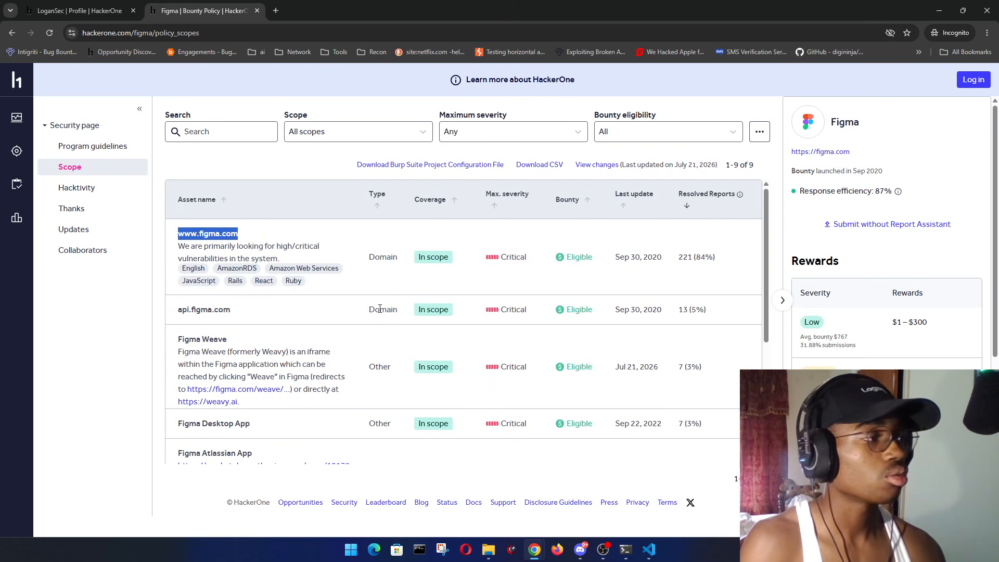
{"action": "scroll", "coordinate": [380, 309], "scroll_direction": "down", "scroll_amount": 1}
{"action": "left_click_drag", "start_coordinate": [254, 259], "coordinate": [167, 256]}
{"action": "left_click", "coordinate": [299, 262]}
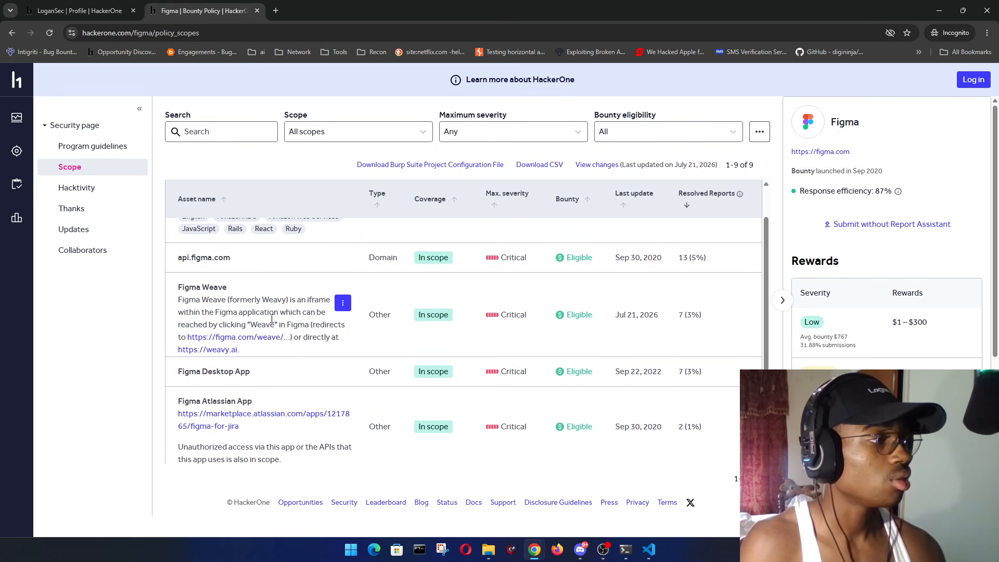
- Browse the nine scope assets and switch to the researcher profile tab
{"action": "scroll", "coordinate": [280, 250], "scroll_direction": "down", "scroll_amount": 2}
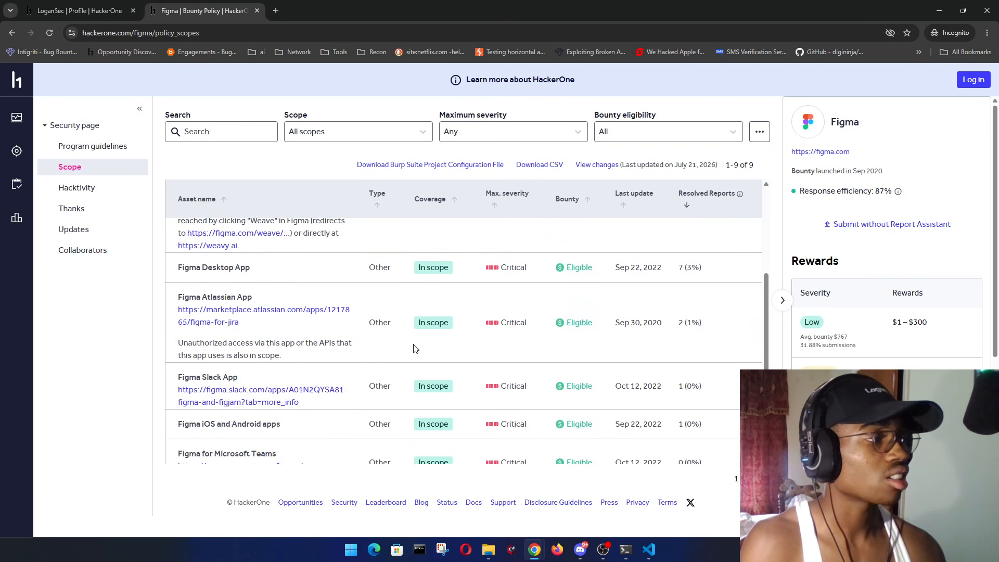
{"action": "scroll", "coordinate": [479, 371], "scroll_direction": "up", "scroll_amount": 3}
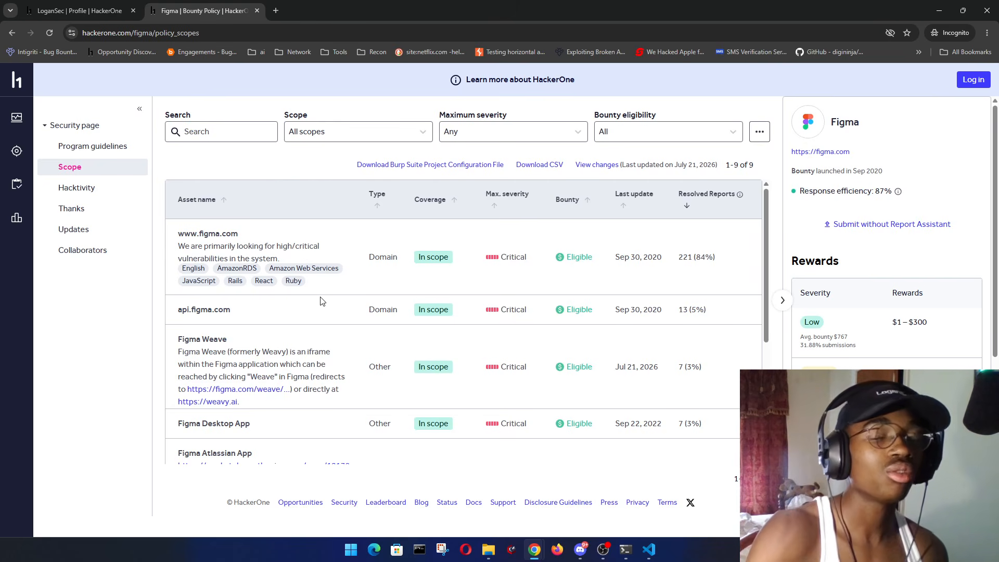
{"action": "left_click", "coordinate": [80, 10]}
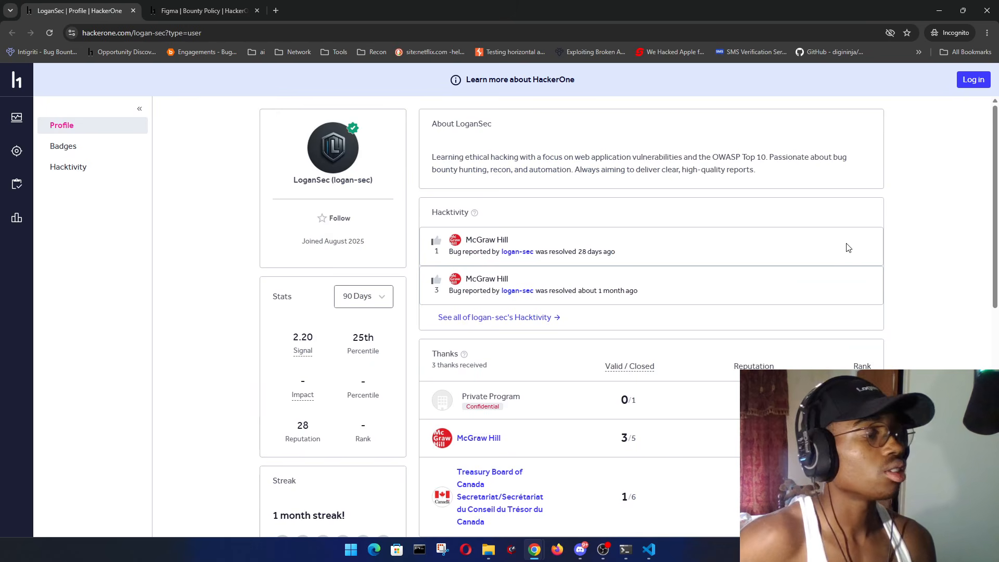
- Look over the researcher profile, close its tab, and switch to the Figma Recents window
{"action": "scroll", "coordinate": [772, 241], "scroll_direction": "down", "scroll_amount": 1}
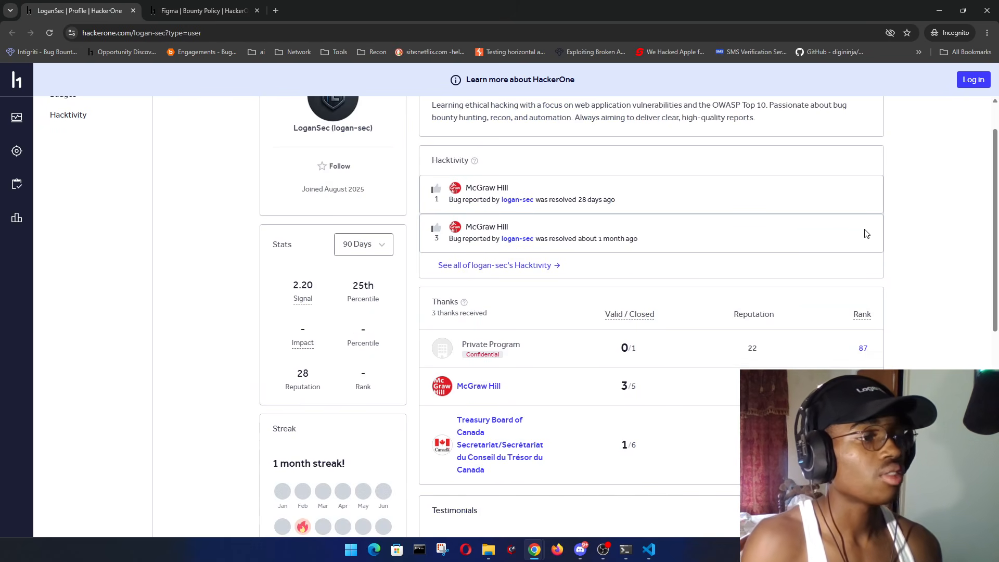
{"action": "scroll", "coordinate": [867, 234], "scroll_direction": "down", "scroll_amount": 6}
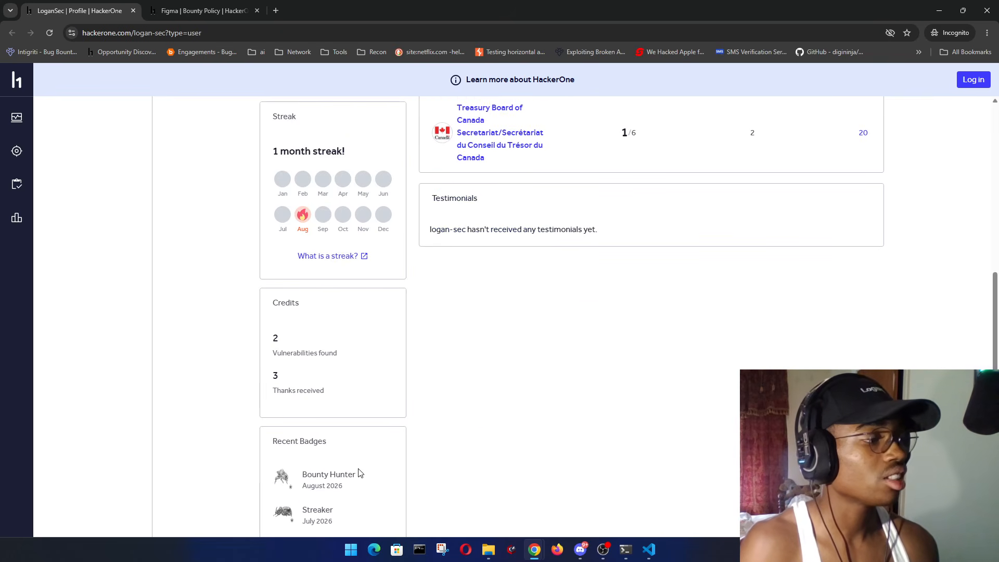
{"action": "left_click_drag", "start_coordinate": [359, 473], "coordinate": [303, 475]}
{"action": "left_click", "coordinate": [304, 474]}
{"action": "scroll", "coordinate": [397, 424], "scroll_direction": "down", "scroll_amount": 2}
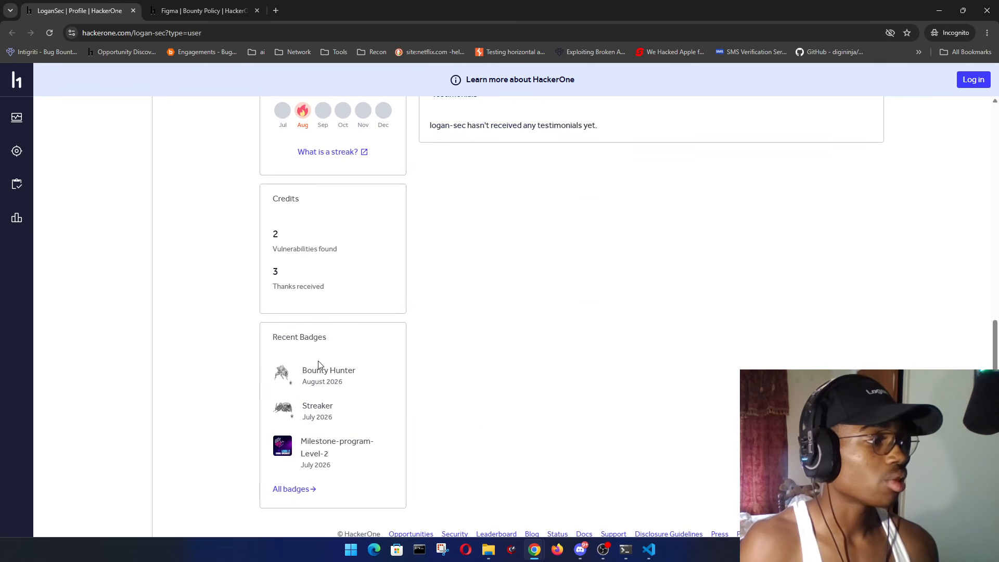
{"action": "scroll", "coordinate": [425, 357], "scroll_direction": "up", "scroll_amount": 10}
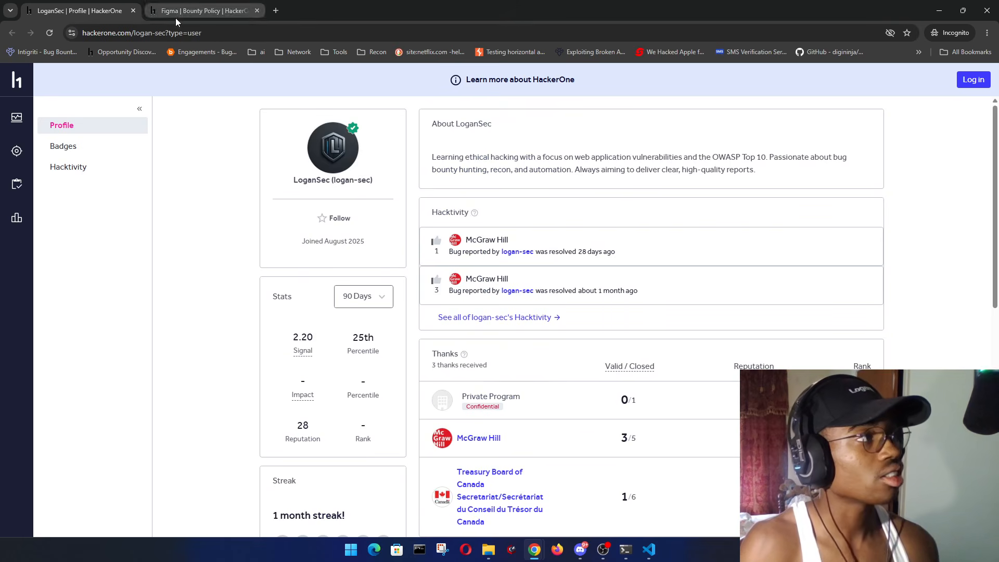
{"action": "key", "text": "ctrl+w"}
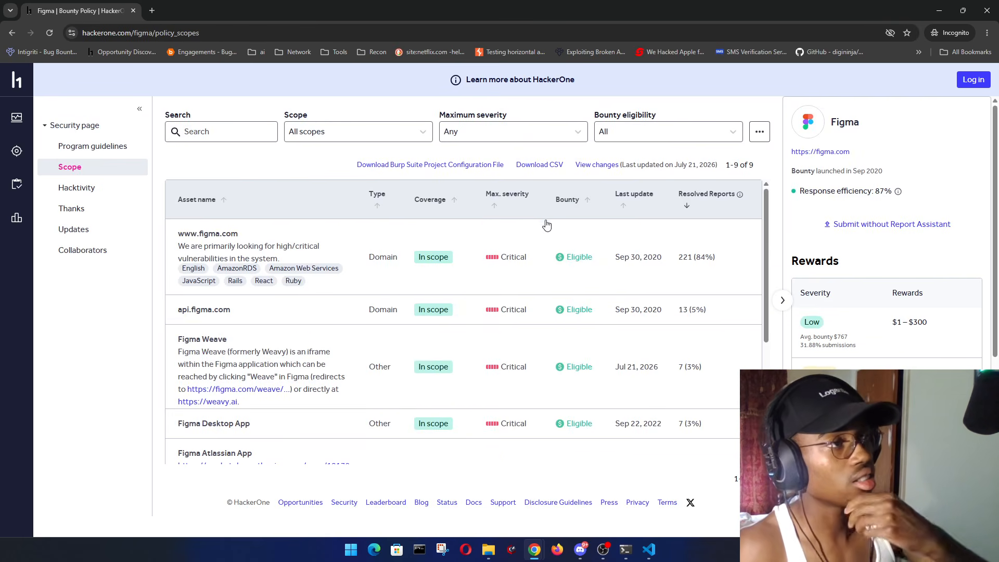
{"action": "key", "text": "alt+Tab"}
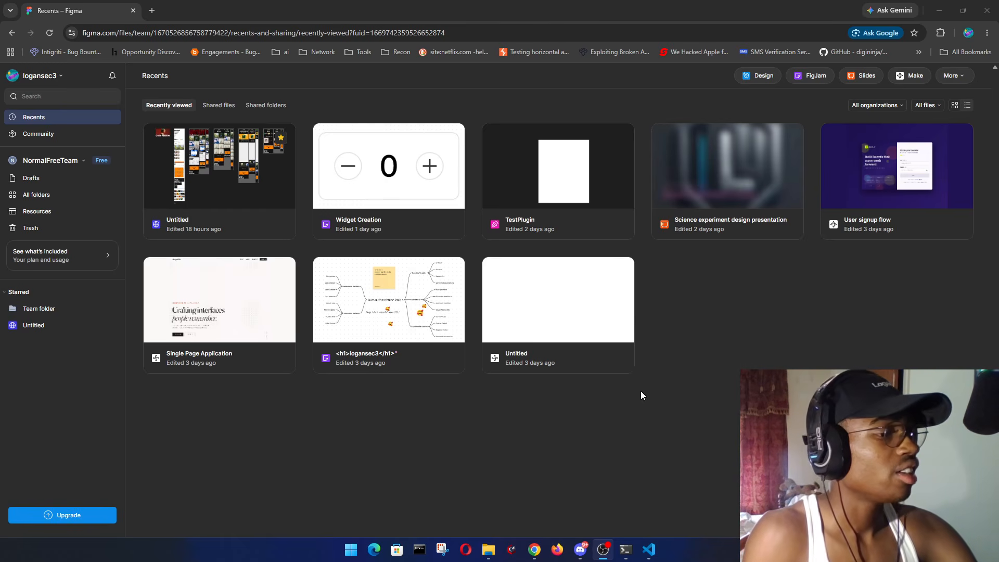
- Launch Burp Suite from the system search
{"action": "left_click", "coordinate": [729, 429]}
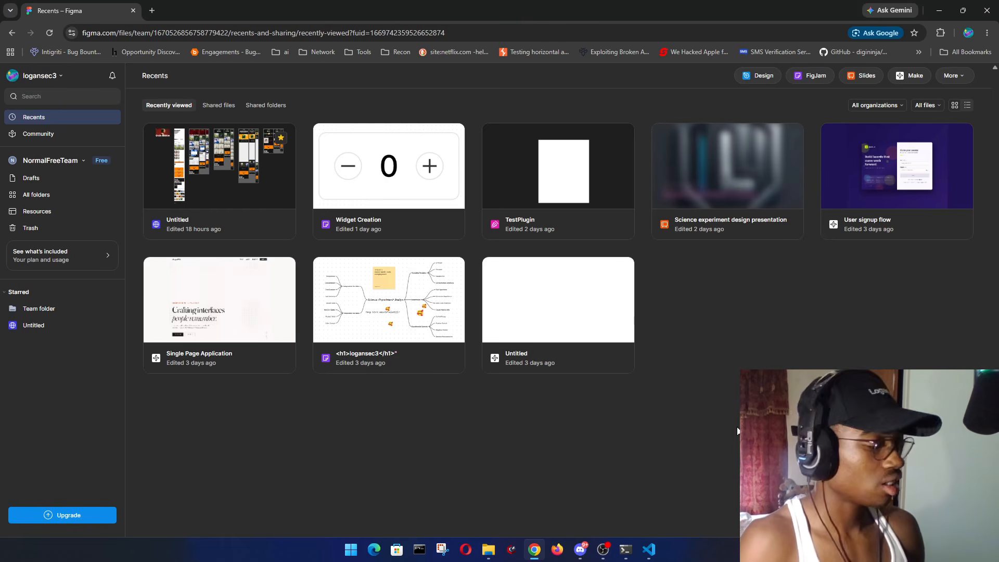
{"action": "key", "text": "super"}
{"action": "type", "text": "burp"}
{"action": "key", "text": "Return"}
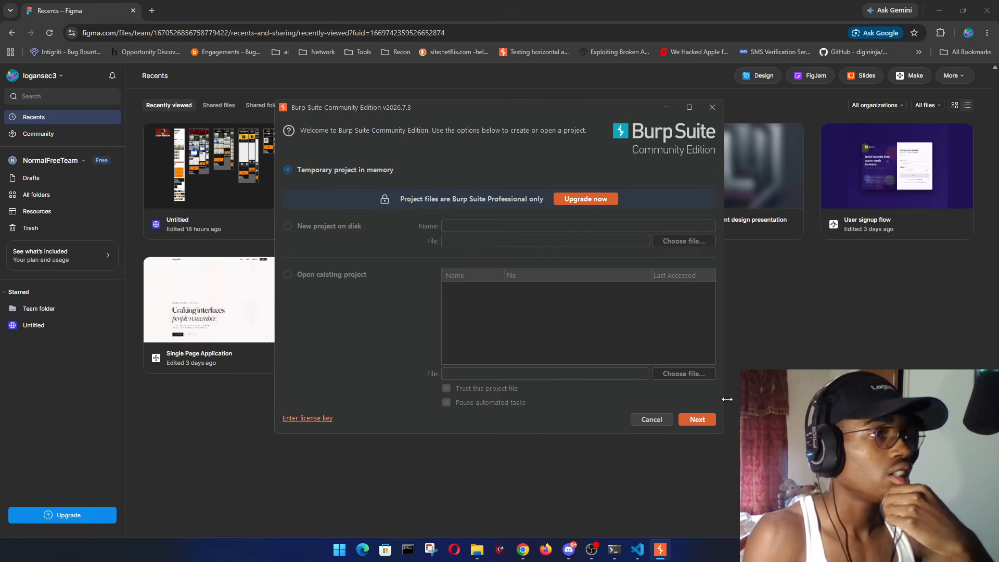
- Start a temporary in-memory Burp project and go to the Target scope settings
{"action": "left_click", "coordinate": [711, 420]}
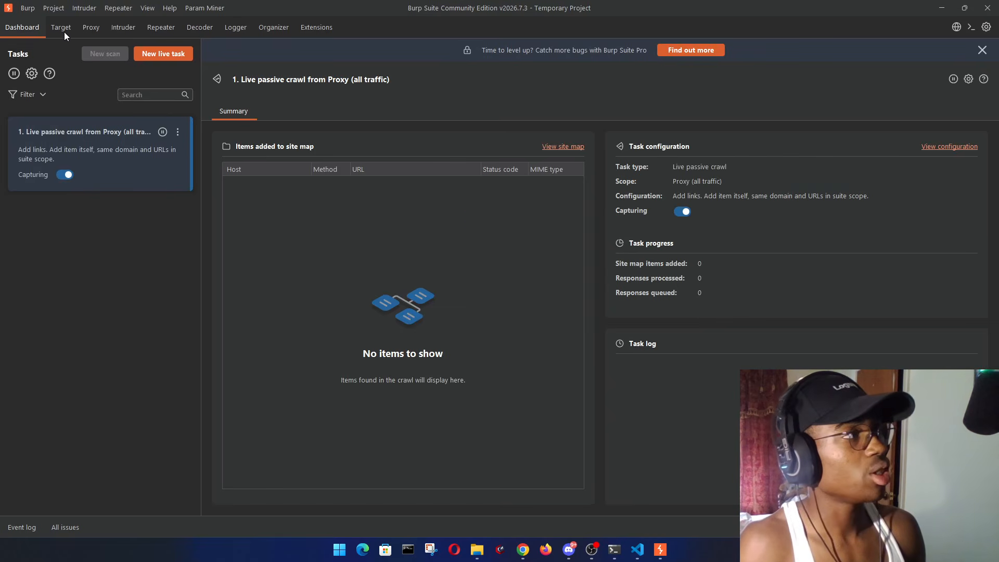
{"action": "left_click", "coordinate": [61, 29]}
{"action": "left_click", "coordinate": [70, 51]}
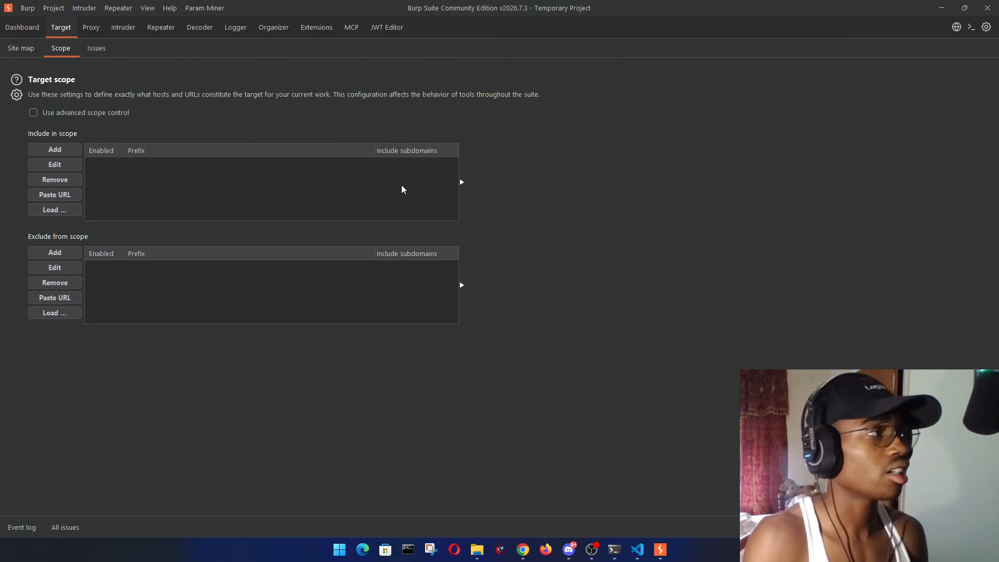
- Enable advanced scope control, add host figma.com, and stop logging out-of-scope proxy traffic
{"action": "left_click", "coordinate": [33, 112]}
{"action": "left_click", "coordinate": [55, 149]}
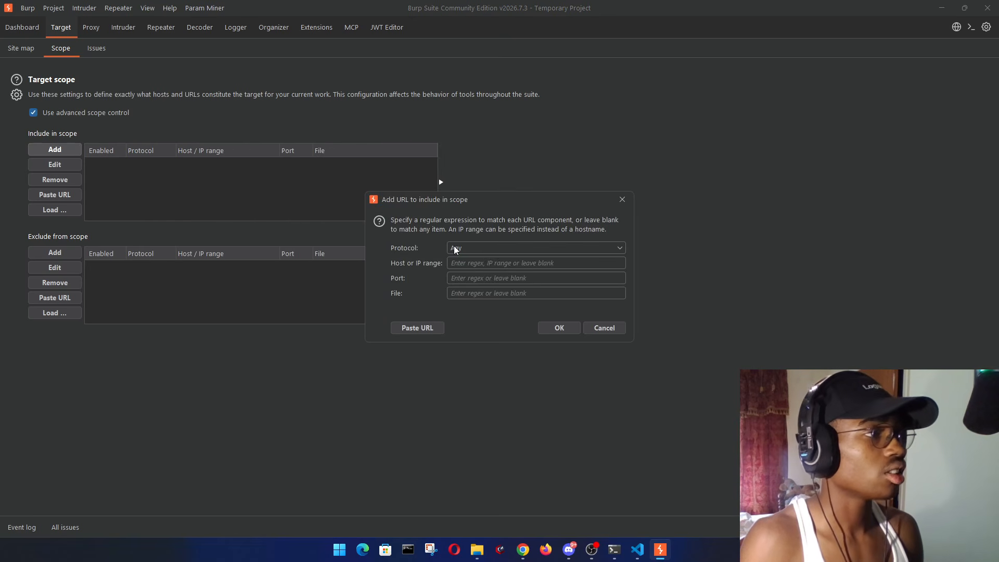
{"action": "left_click", "coordinate": [459, 263]}
{"action": "type", "text": "fingma,.c"}
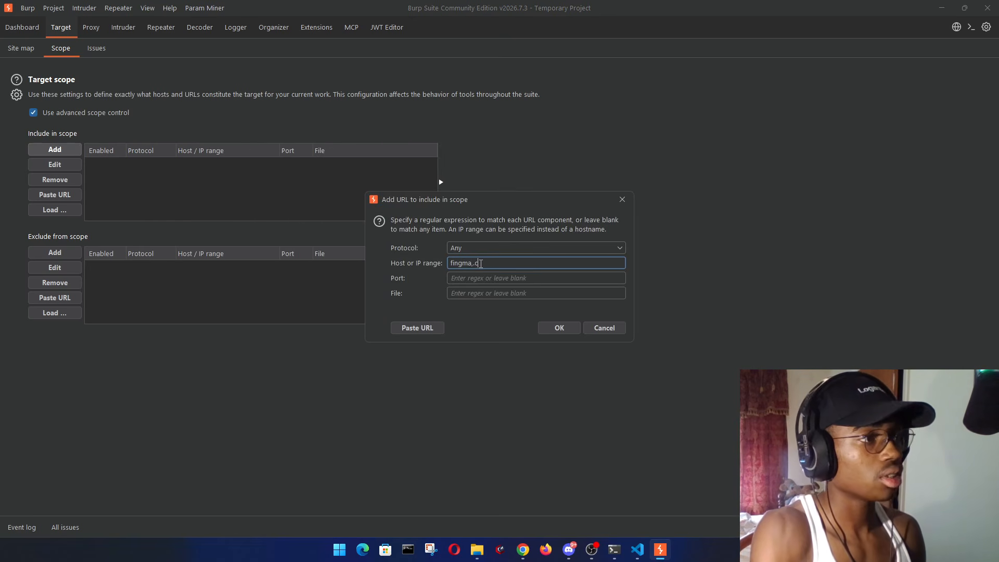
{"action": "key", "text": "BackSpace"}
{"action": "key", "text": "BackSpace"}
{"action": "key", "text": "BackSpace"}
{"action": "type", "text": ".com"}
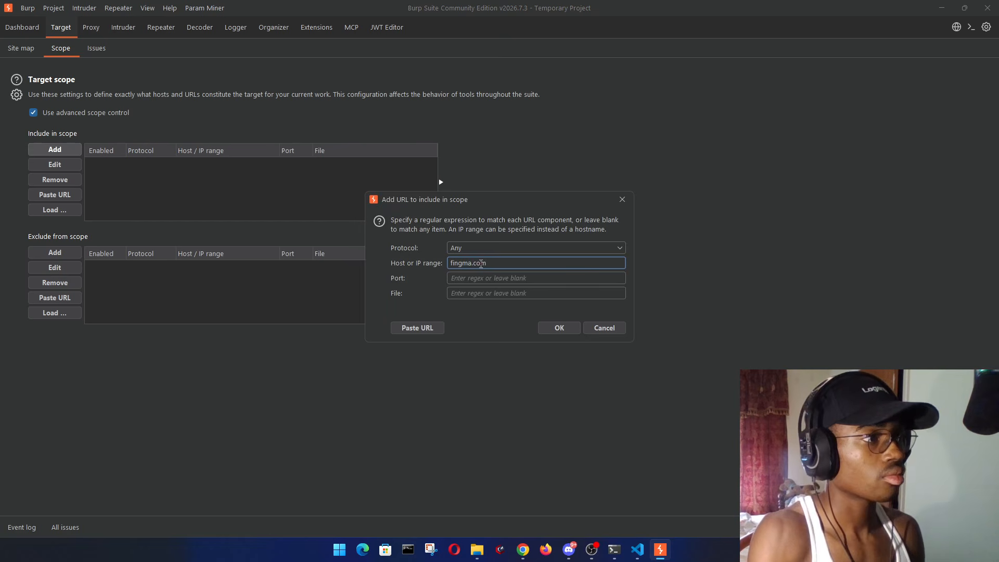
{"action": "key", "text": "BackSpace"}
{"action": "key", "text": "BackSpace"}
{"action": "key", "text": "BackSpace"}
{"action": "key", "text": "BackSpace"}
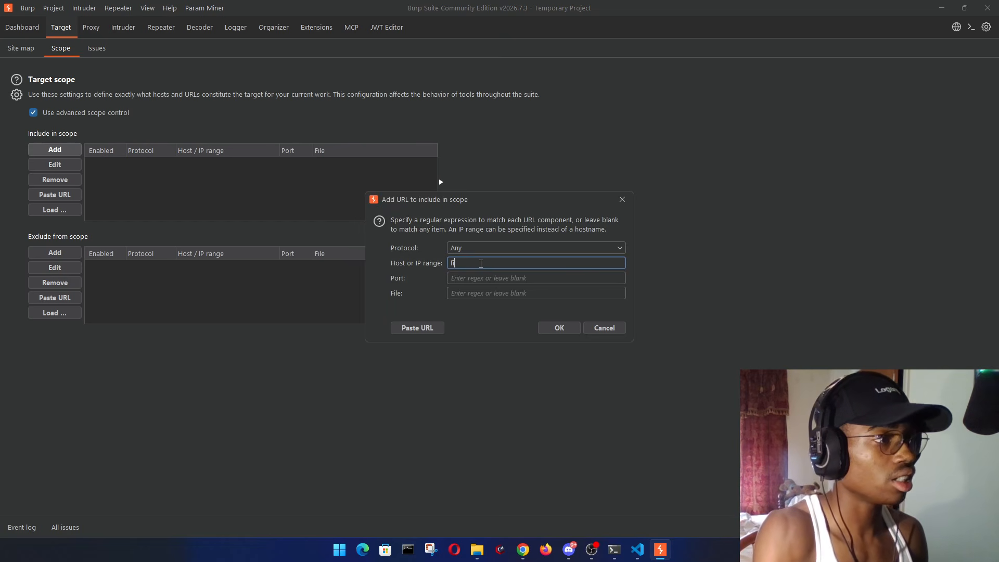
{"action": "type", "text": "gma.com"}
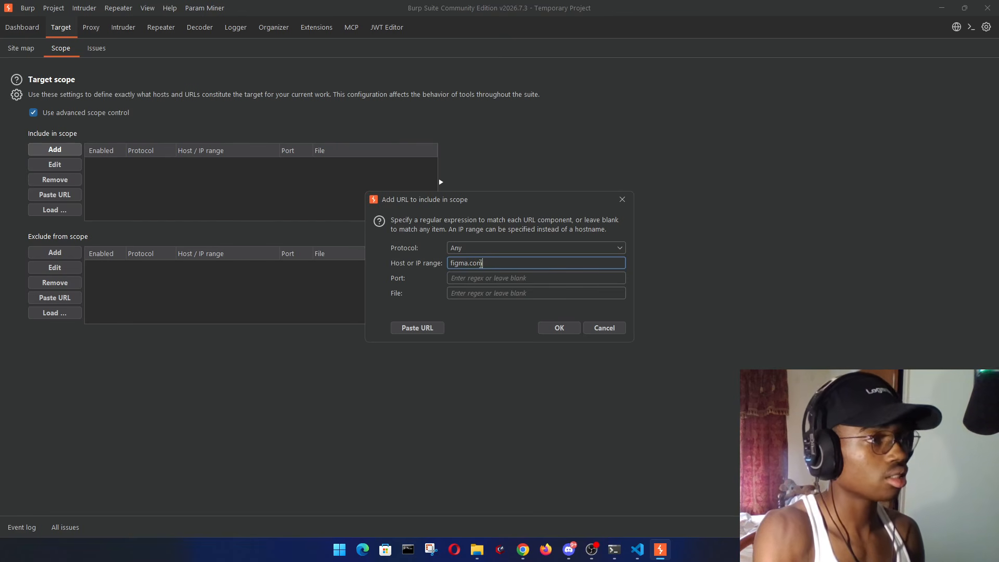
{"action": "left_click", "coordinate": [558, 328]}
{"action": "left_click", "coordinate": [558, 303]}
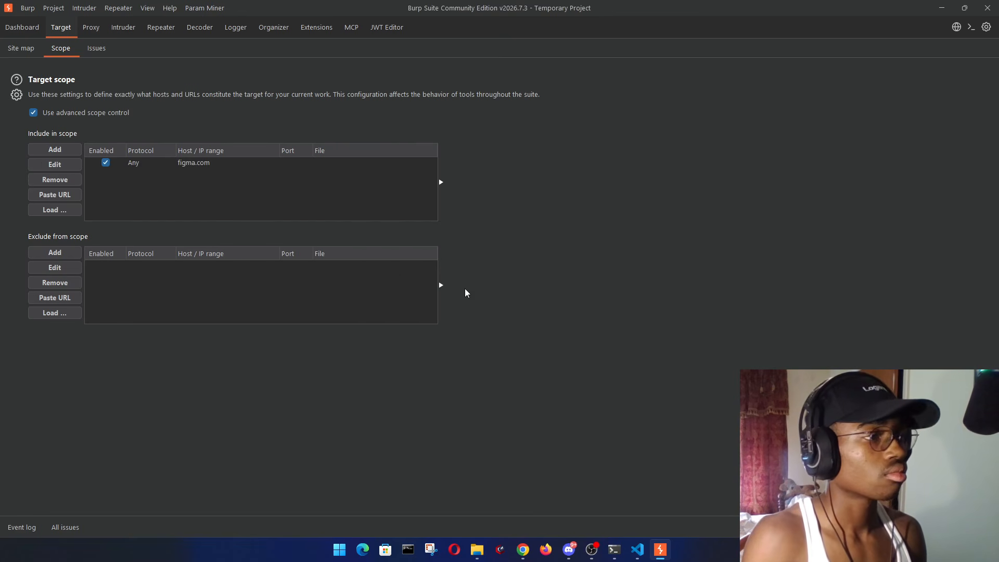
- Open Burp's Proxy tab, return to the Figma browser window, and show the extensions list
{"action": "left_click", "coordinate": [91, 27]}
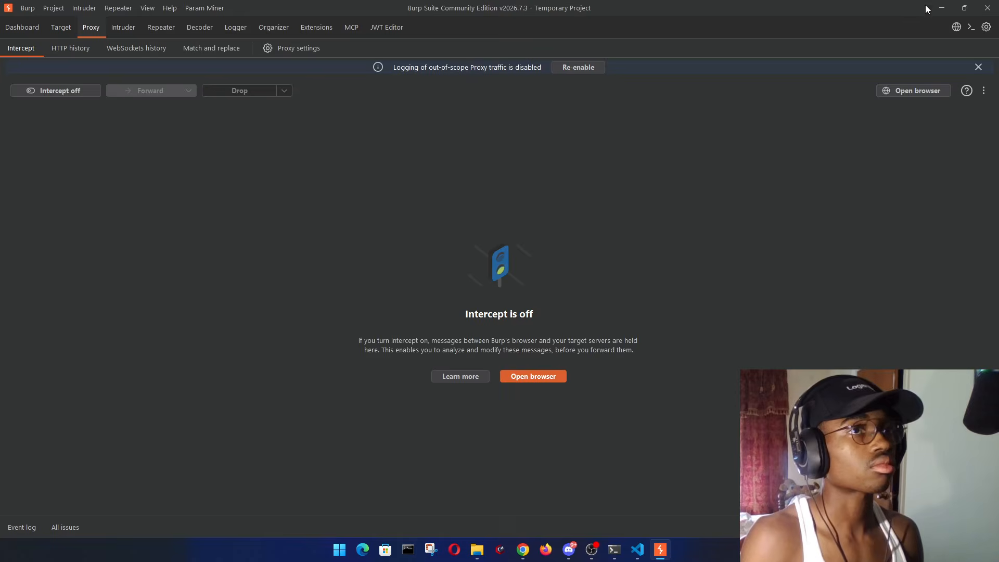
{"action": "key", "text": "alt+Tab"}
{"action": "left_click", "coordinate": [940, 32]}
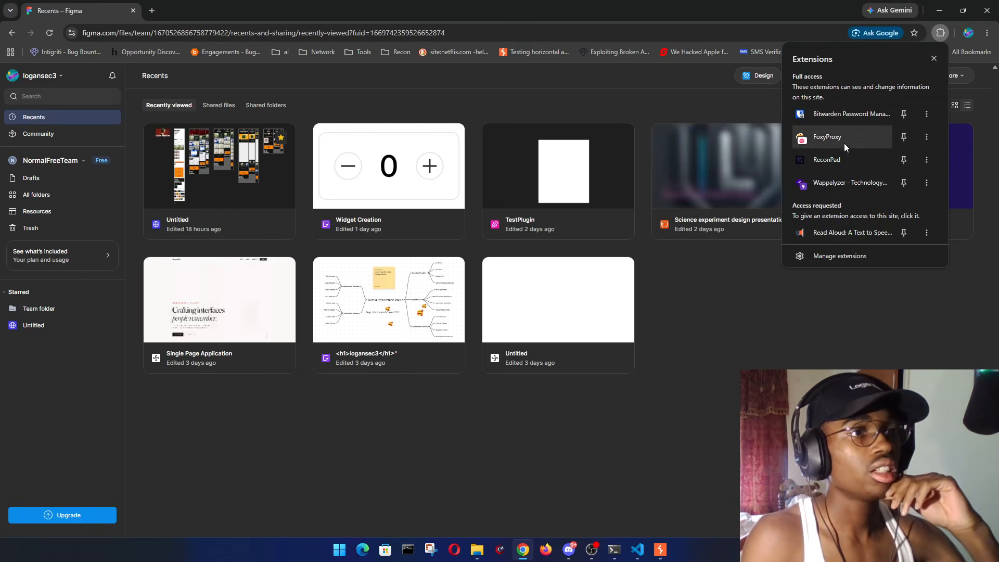
- Dismiss the Chrome extensions list and start a new Design file from Figma Recents
{"action": "left_click", "coordinate": [823, 311]}
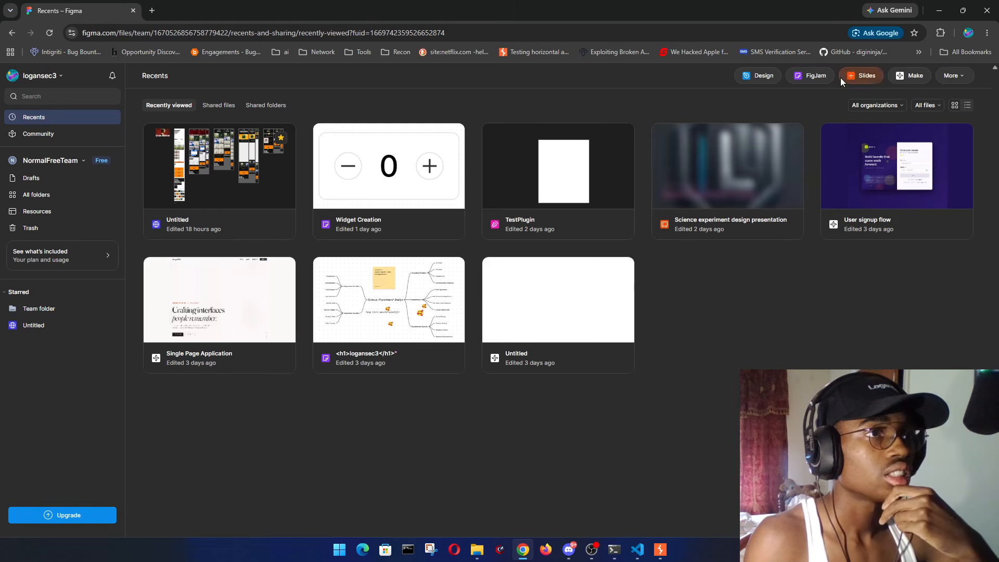
{"action": "left_click", "coordinate": [763, 76]}
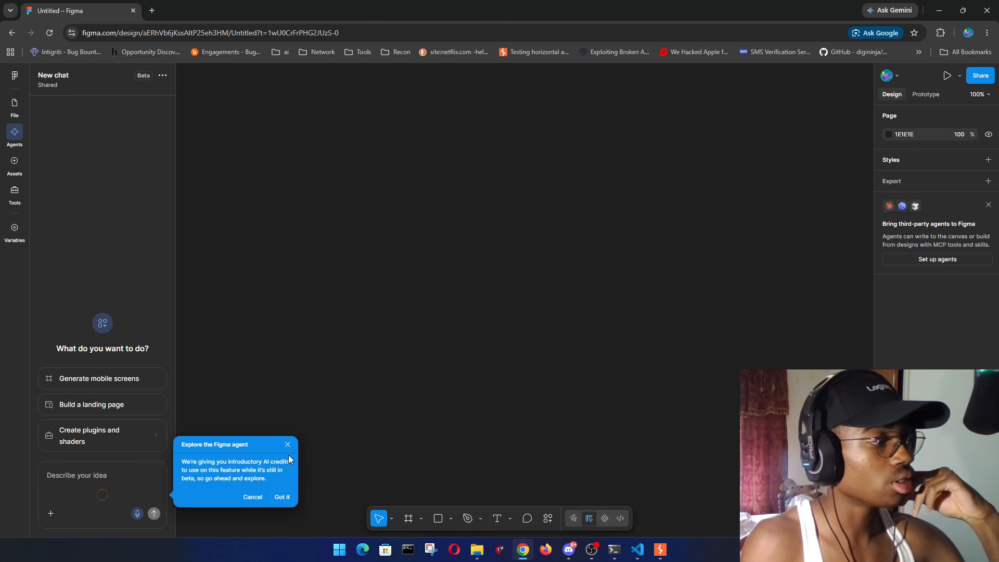
- Close the Figma agent intro, reveal the chat's Shared/Private options, and draft a ReconPad note about them
{"action": "left_click", "coordinate": [287, 445]}
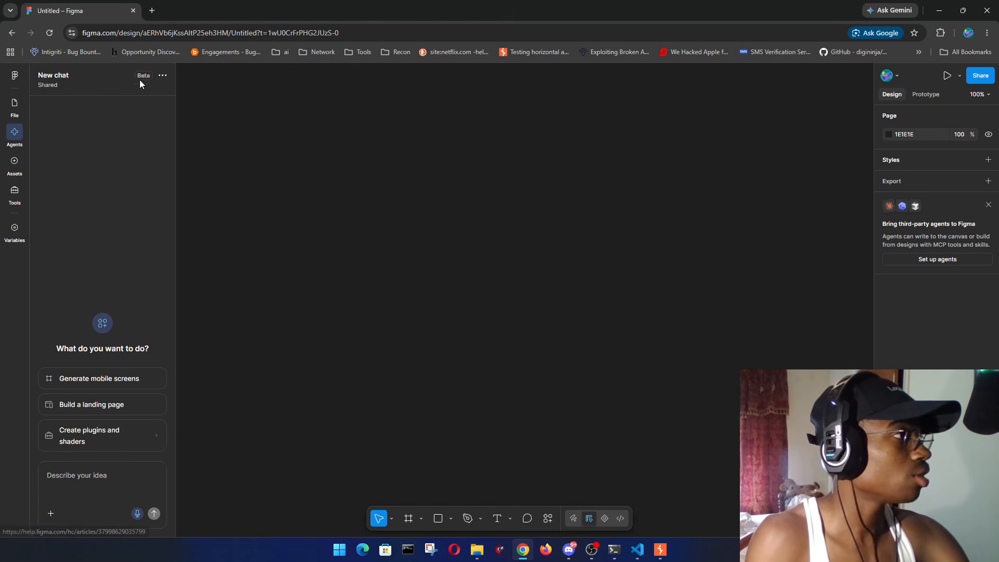
{"action": "left_click", "coordinate": [163, 75]}
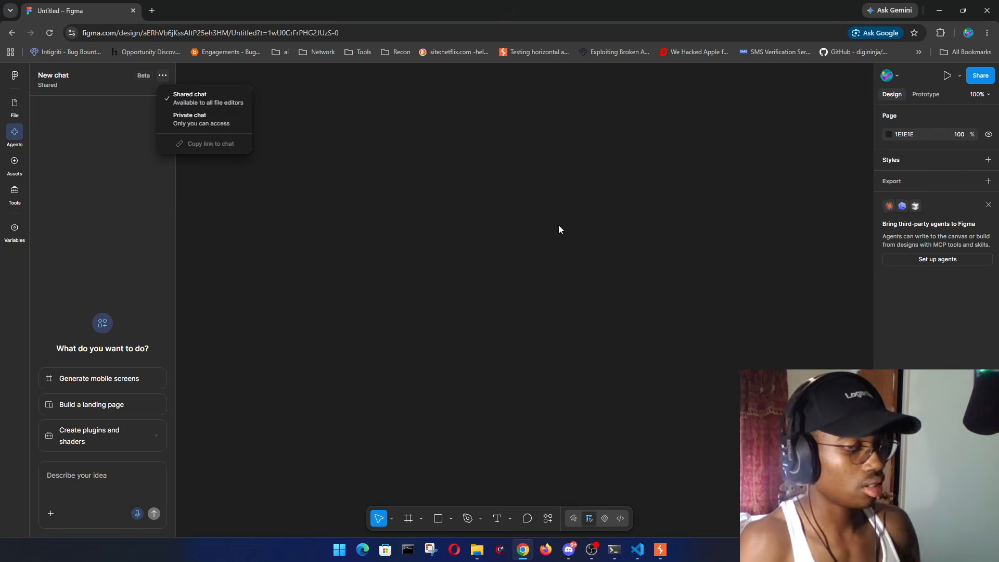
{"action": "key", "text": "ctrl+shift+period"}
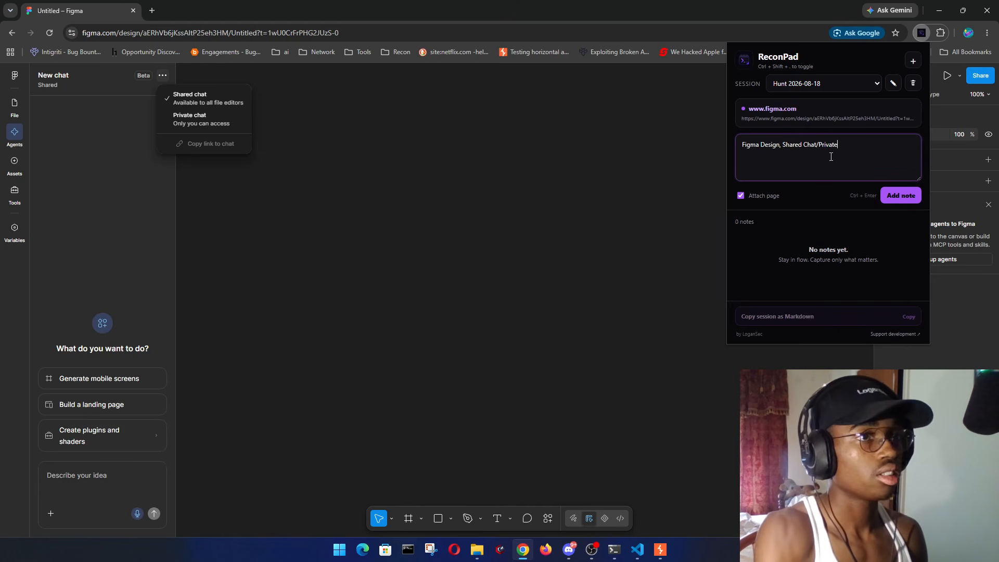
- Save the note 'Figma Design, Shared Chat/Private Chat', then hide and reopen ReconPad to confirm it
{"action": "key", "text": "ctrl+Return"}
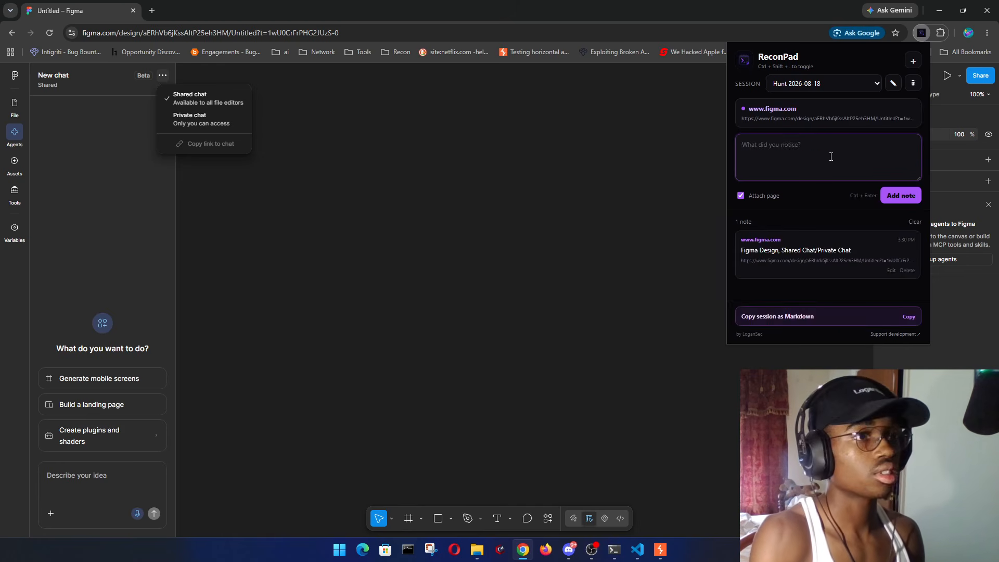
{"action": "key", "text": "Escape"}
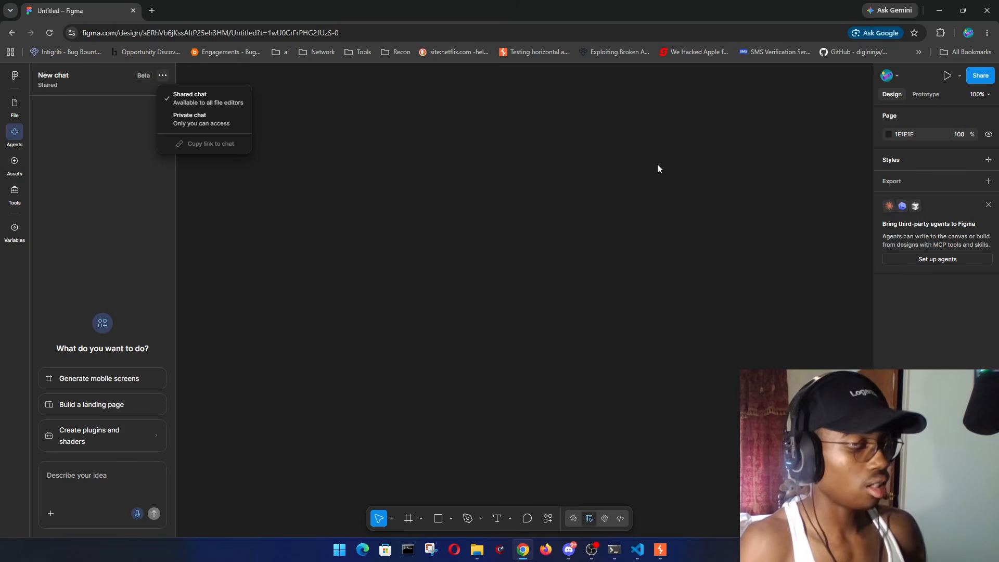
{"action": "key", "text": "ctrl+shift+period"}
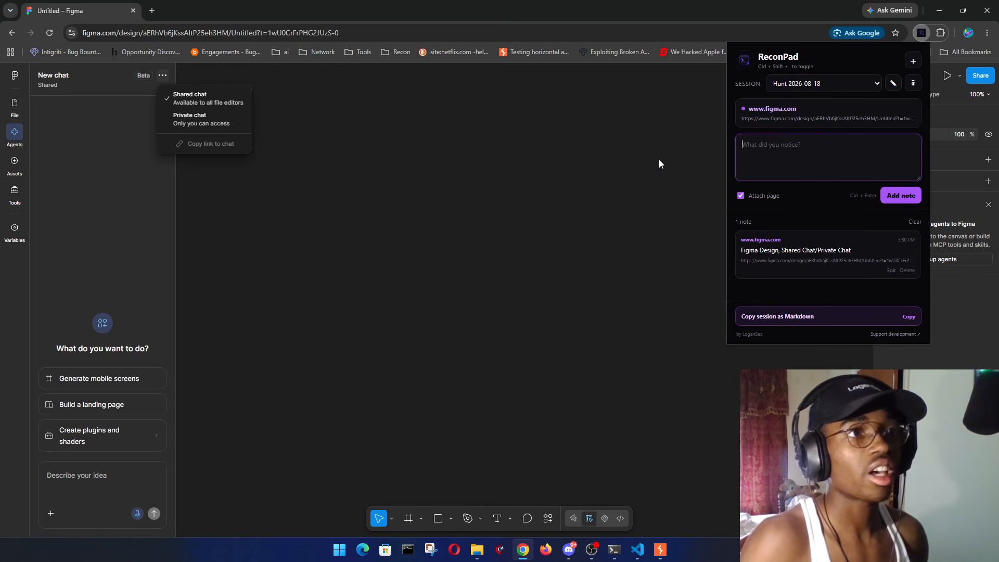
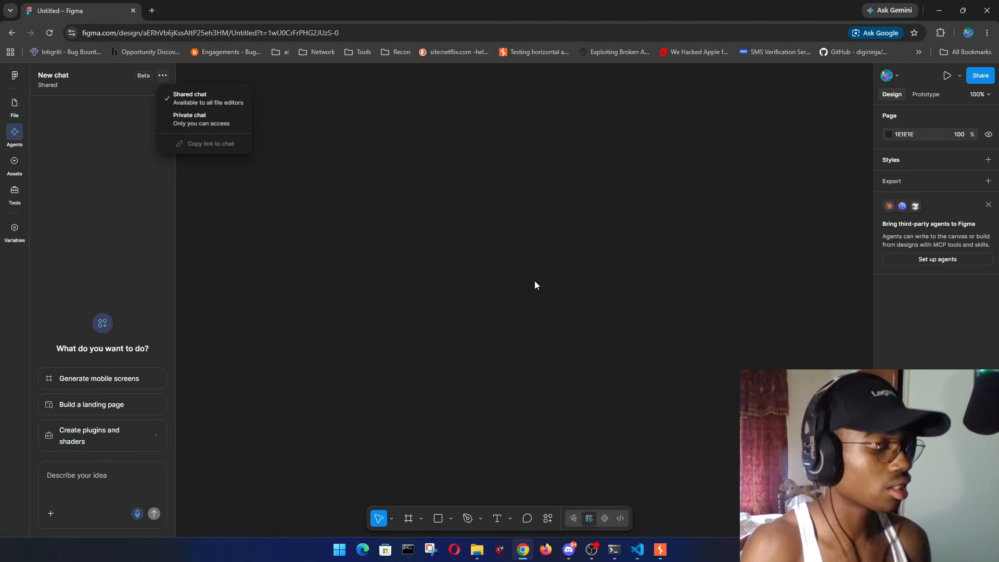
- Copy the ReconPad 'Hunt 2026-08-18' session with the Figma shared/private chat note as Markdown
{"action": "key", "text": "ctrl+shift+period"}
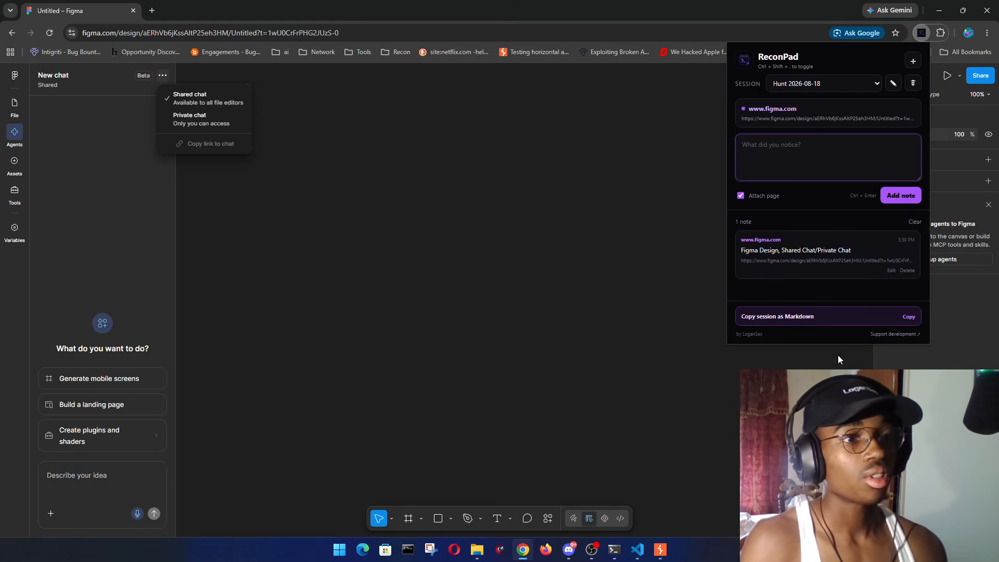
{"action": "left_click", "coordinate": [908, 317]}
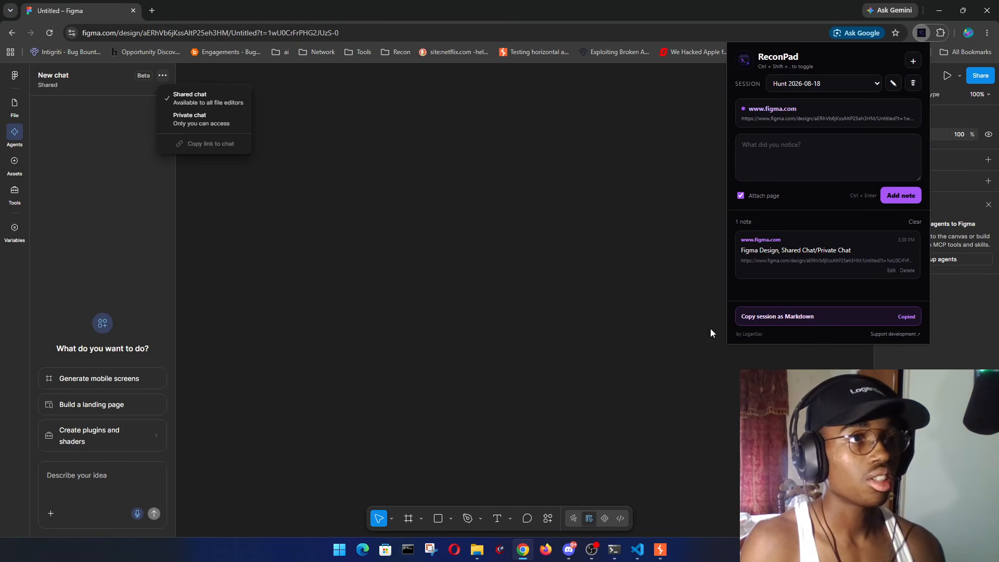
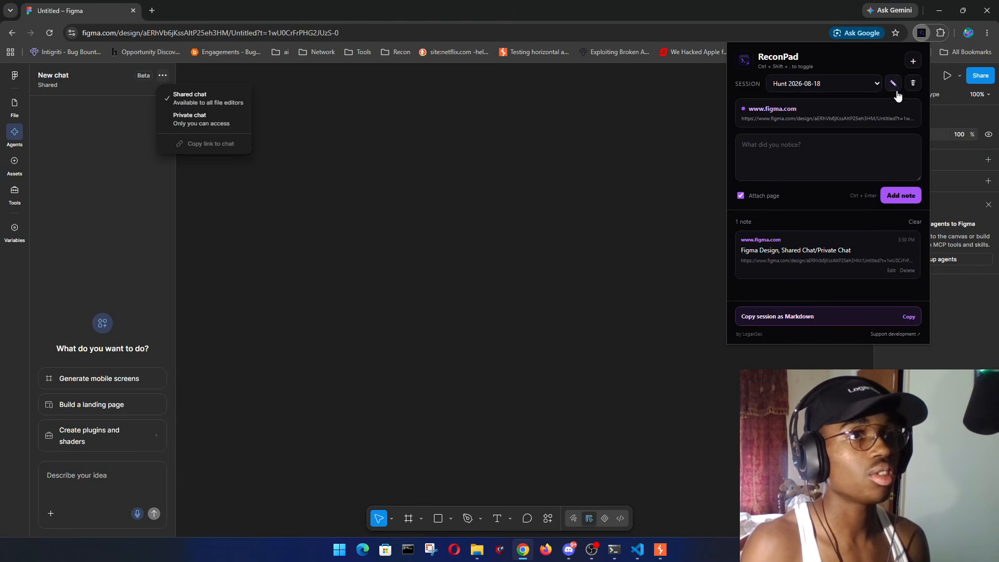
- Rename the ReconPad session 'Hunt 2026-08-18' to 'Figma Design'
{"action": "left_click", "coordinate": [894, 85]}
{"action": "type", "text": "Fig"}
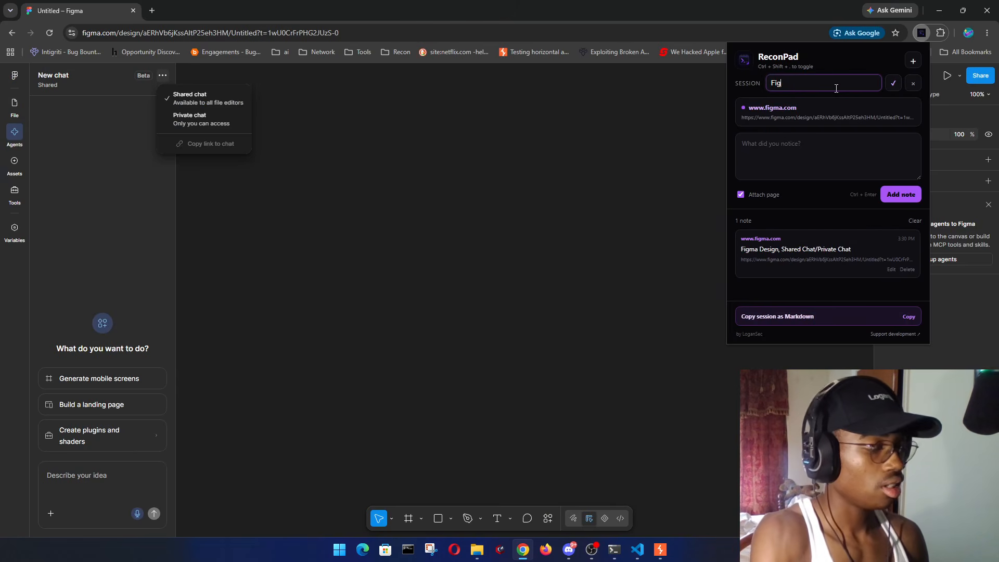
{"action": "type", "text": "ma Design"}
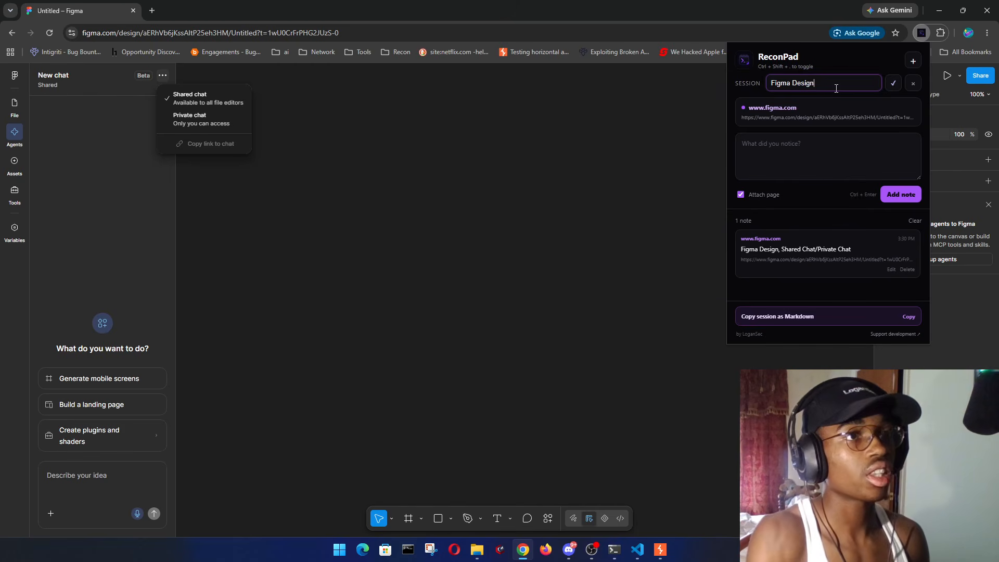
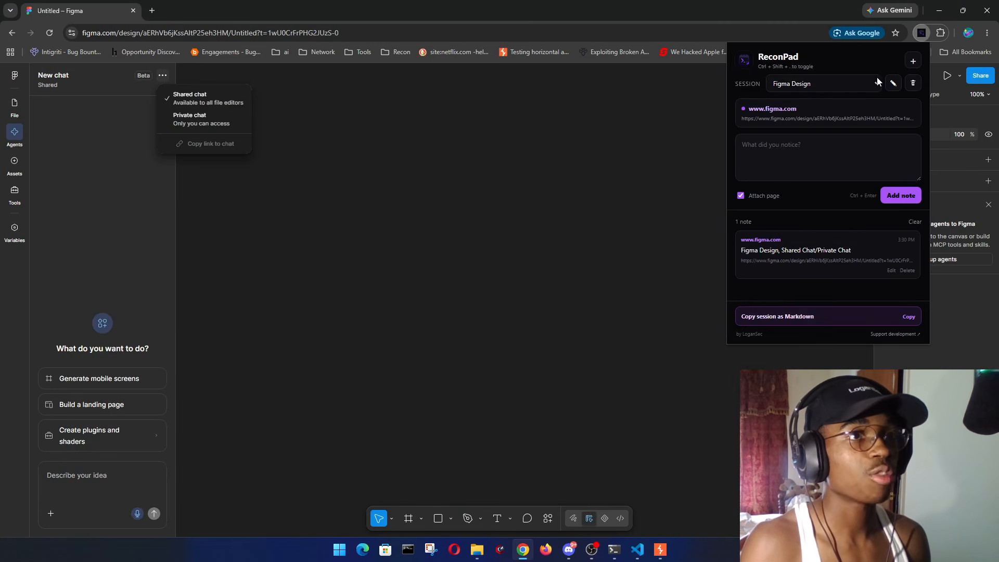
- Add a second, empty ReconPad session named 'Figma2' alongside Figma Design
{"action": "left_click", "coordinate": [913, 60]}
{"action": "type", "text": "Fi"}
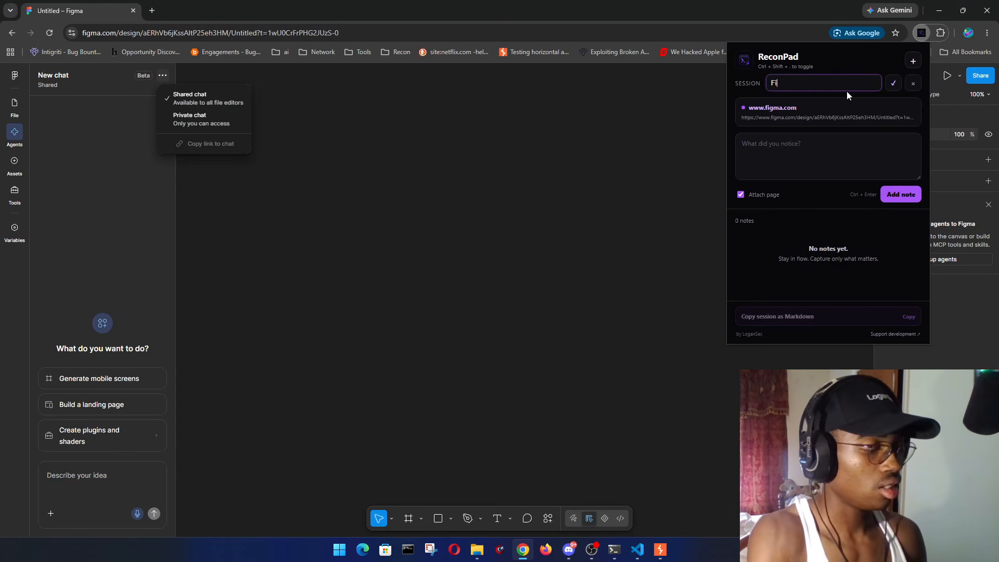
{"action": "type", "text": "gma2"}
{"action": "key", "text": "Return"}
{"action": "left_click", "coordinate": [861, 84]}
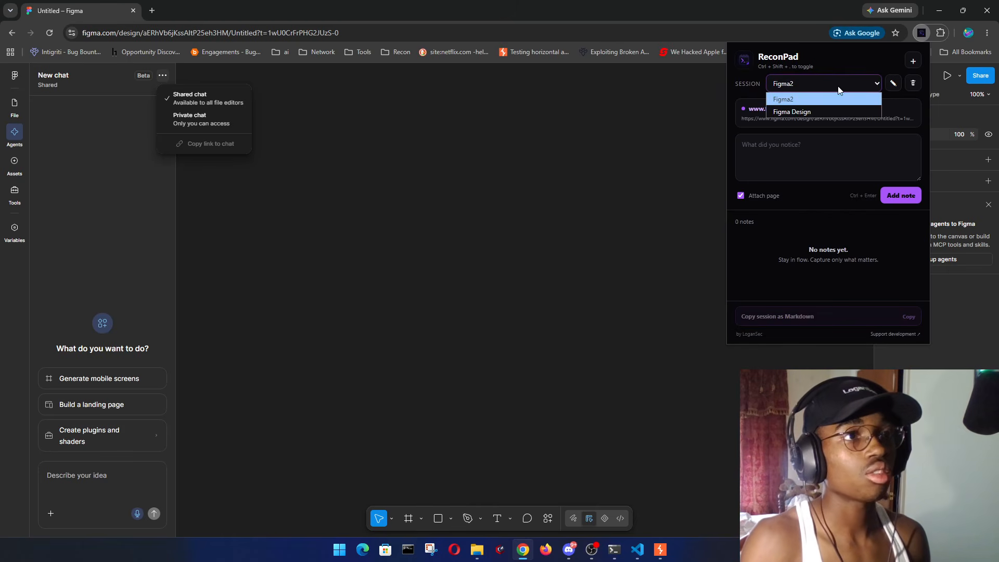
{"action": "left_click", "coordinate": [863, 62]}
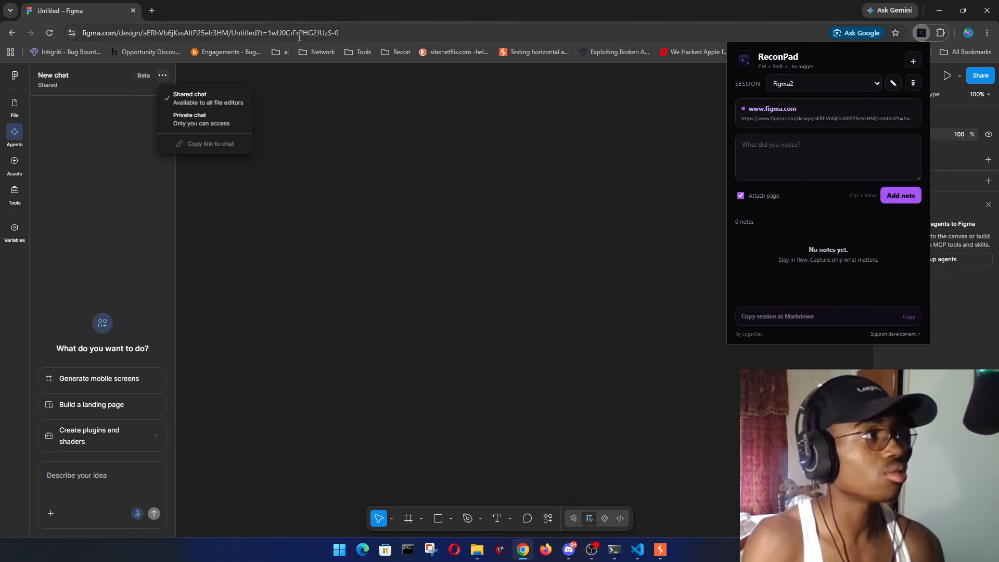
- Open logansec.com in a new tab and go to its ReconPad tool page
{"action": "left_click", "coordinate": [151, 10]}
{"action": "type", "text": "log"}
{"action": "key", "text": "Return"}
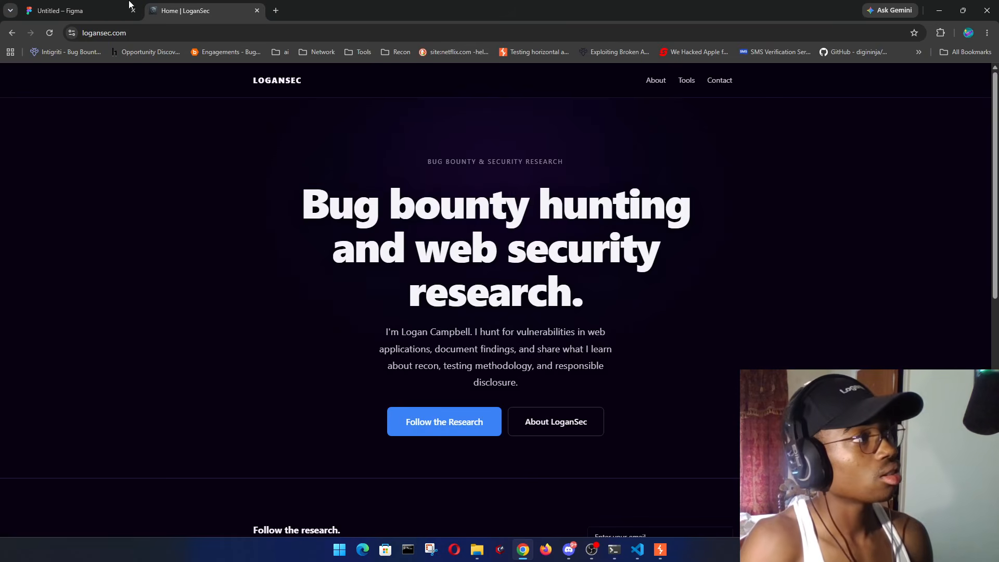
{"action": "left_click", "coordinate": [693, 78]}
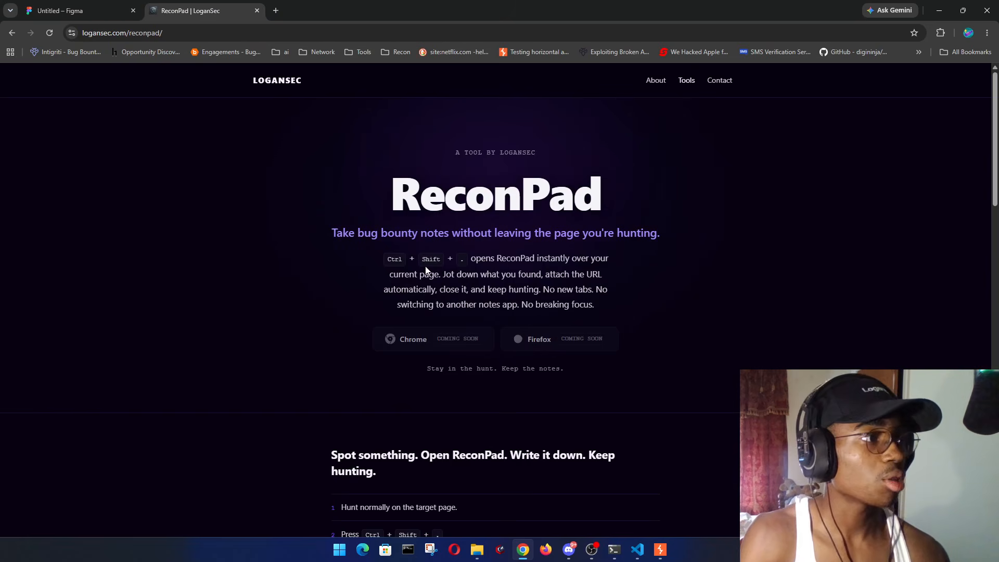
- Read through the ReconPad page, then close its tab to return to Figma
{"action": "left_click_drag", "start_coordinate": [319, 233], "coordinate": [716, 236]}
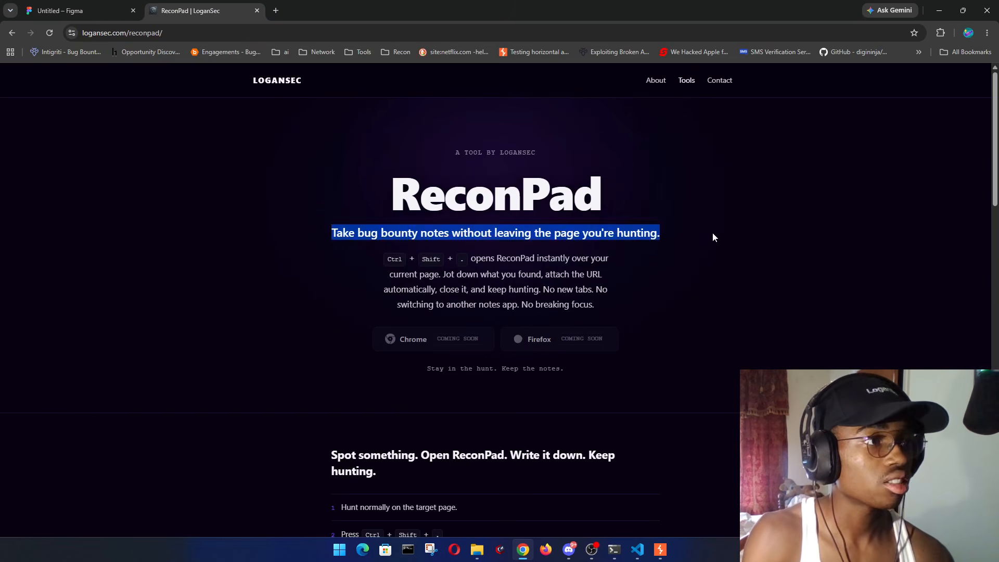
{"action": "left_click", "coordinate": [715, 235]}
{"action": "scroll", "coordinate": [641, 284], "scroll_direction": "down", "scroll_amount": 5}
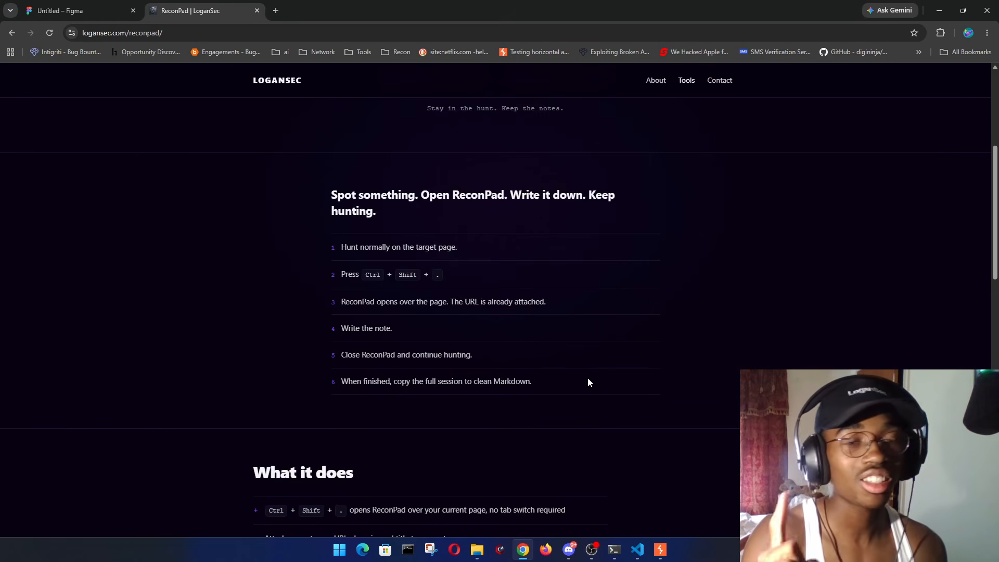
{"action": "scroll", "coordinate": [532, 405], "scroll_direction": "up", "scroll_amount": 5}
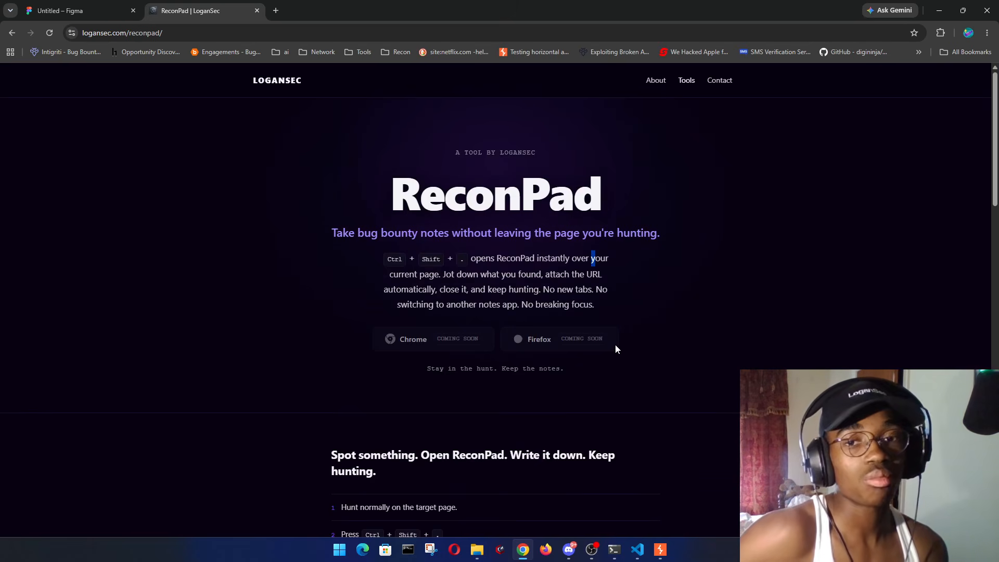
{"action": "left_click", "coordinate": [632, 318]}
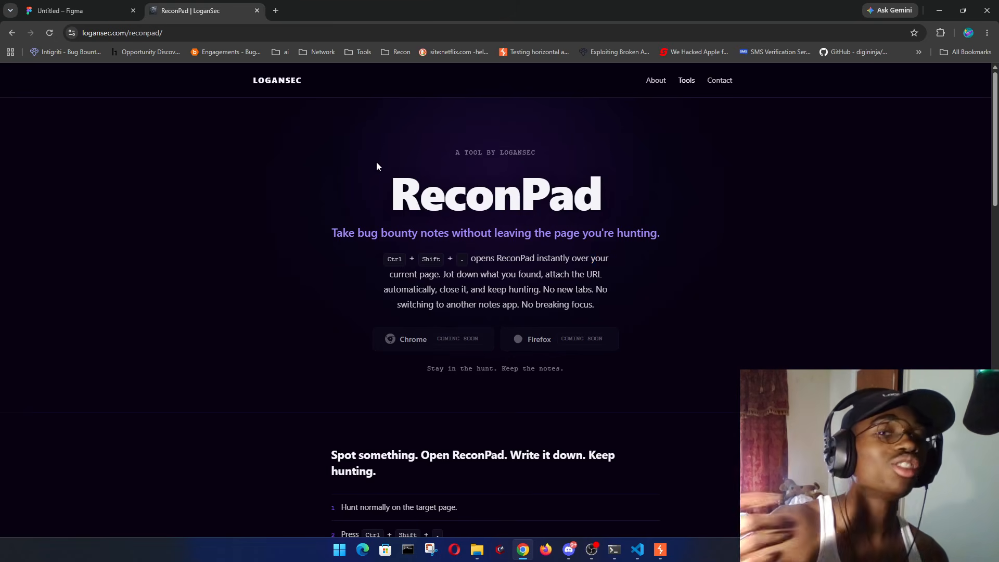
{"action": "left_click", "coordinate": [257, 10]}
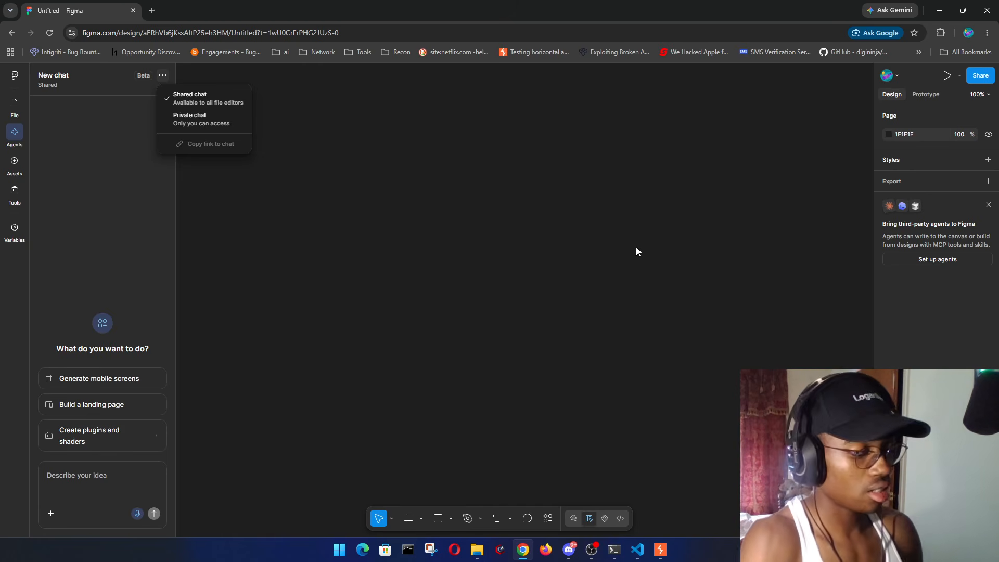
- Switch ReconPad back to the Figma Design session and hide the panel
{"action": "key", "text": "ctrl+shift+period"}
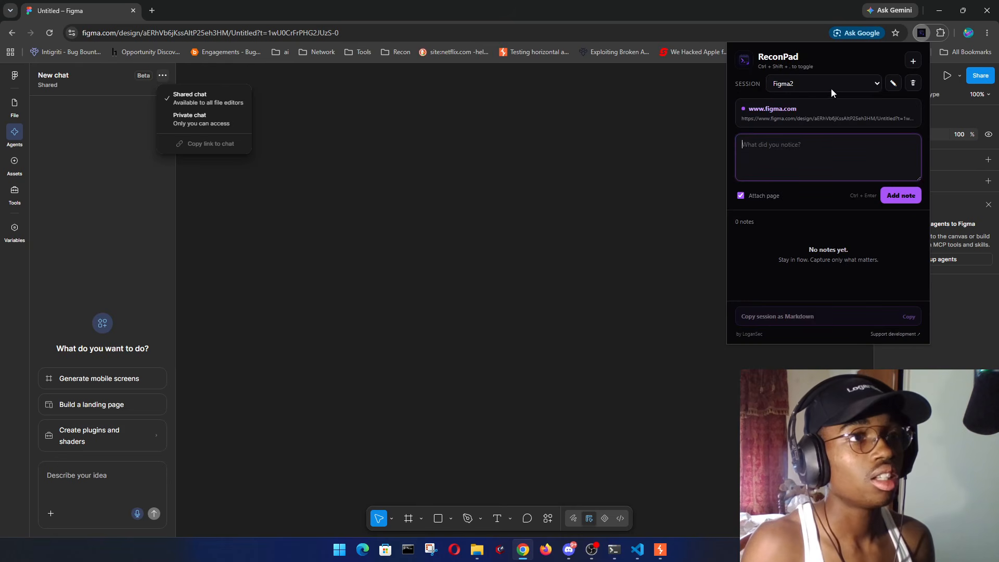
{"action": "left_click", "coordinate": [831, 90]}
{"action": "left_click", "coordinate": [820, 111]}
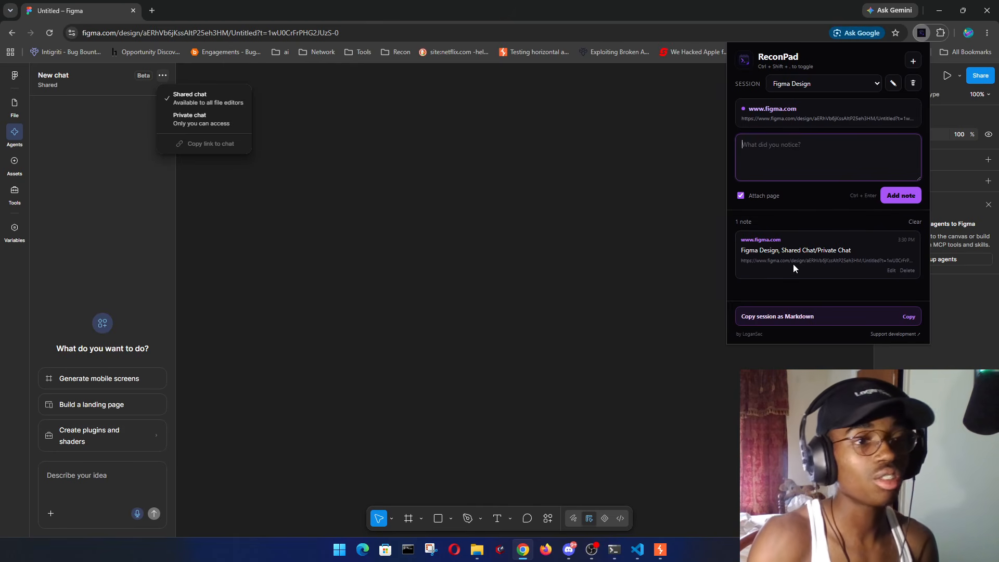
{"action": "key", "text": "ctrl+shift+period"}
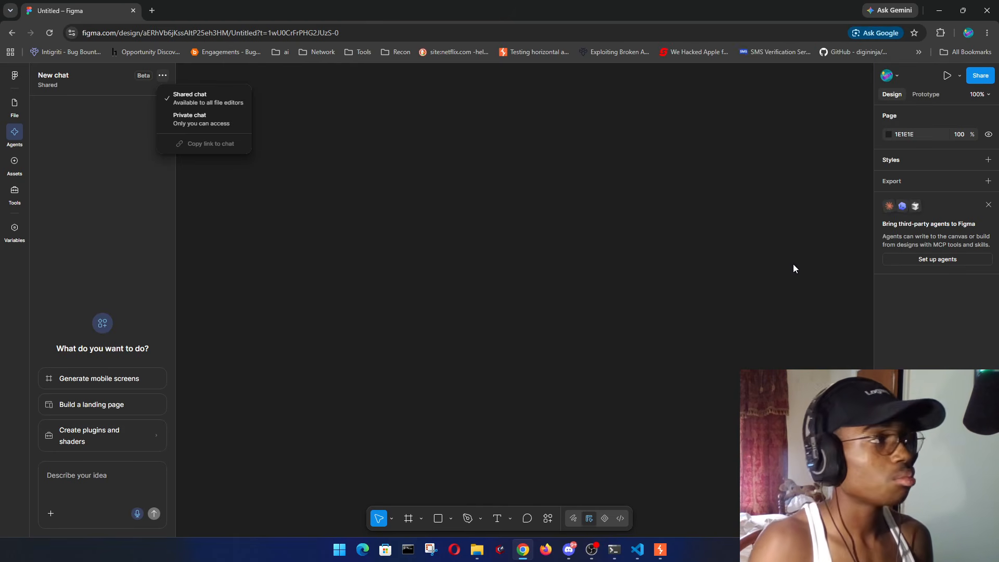
{"action": "left_click", "coordinate": [362, 206]}
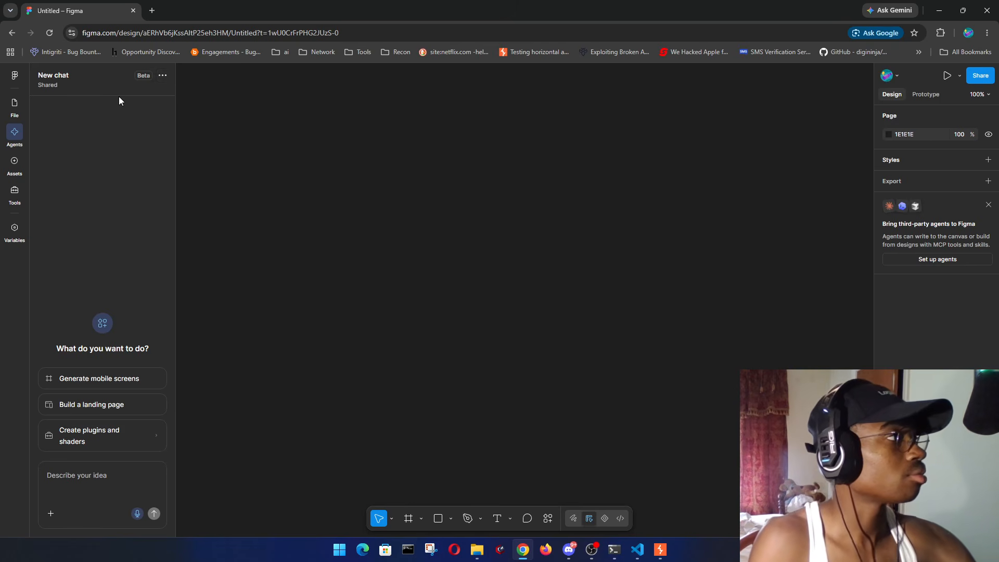
{"action": "left_click", "coordinate": [163, 77]}
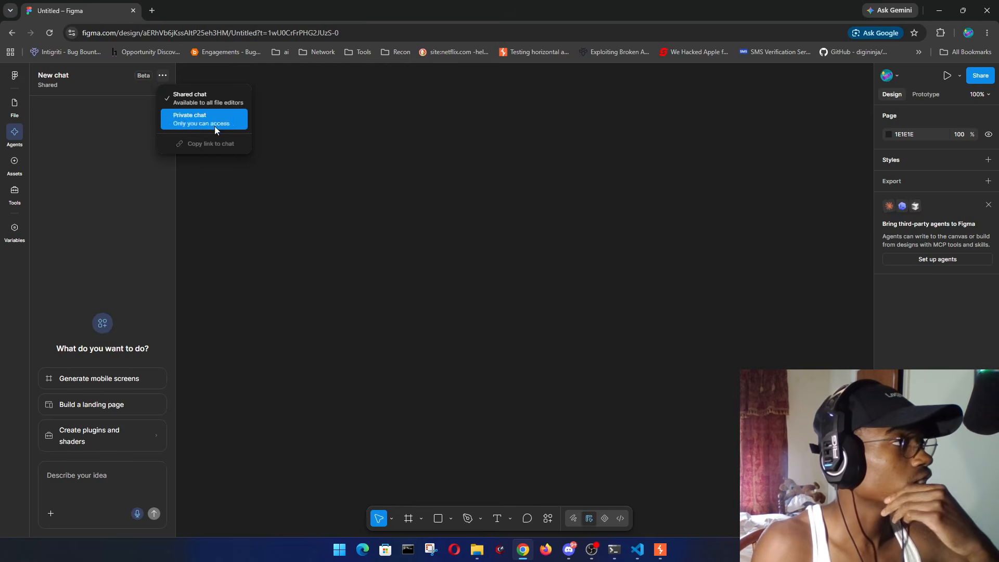
{"action": "left_click", "coordinate": [172, 143]}
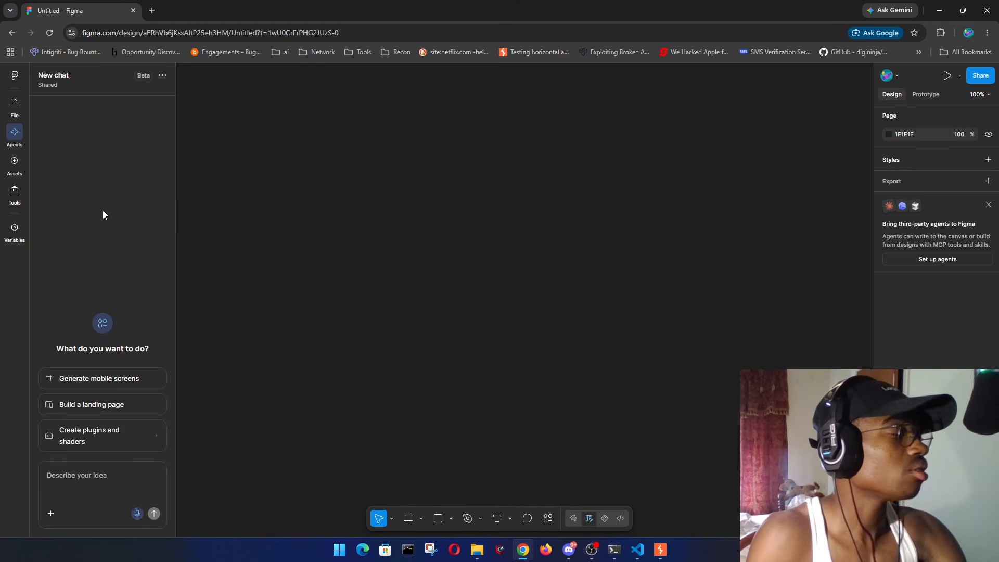
- Draw a large grey rectangle on the canvas
{"action": "left_click", "coordinate": [15, 164]}
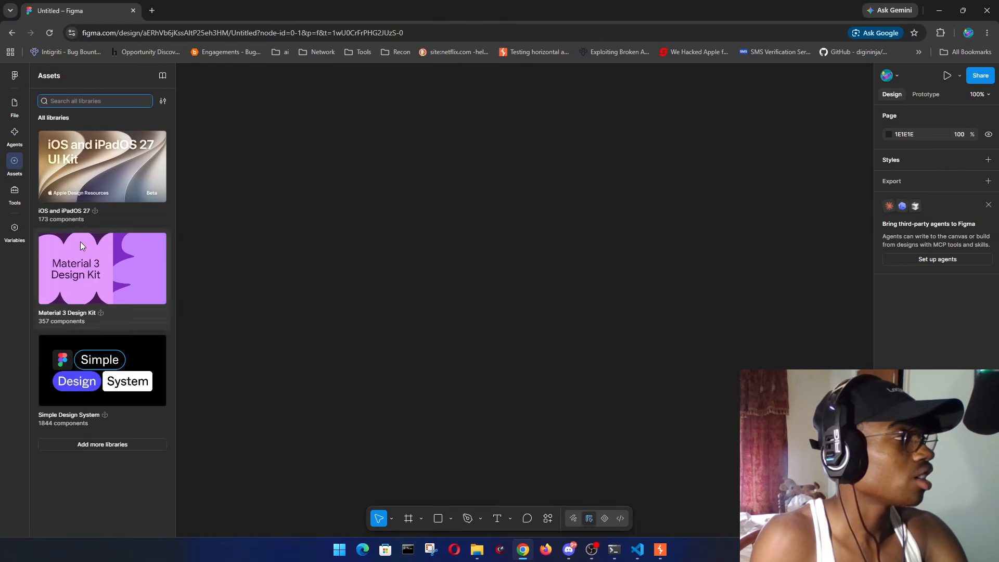
{"action": "left_click", "coordinate": [14, 192]}
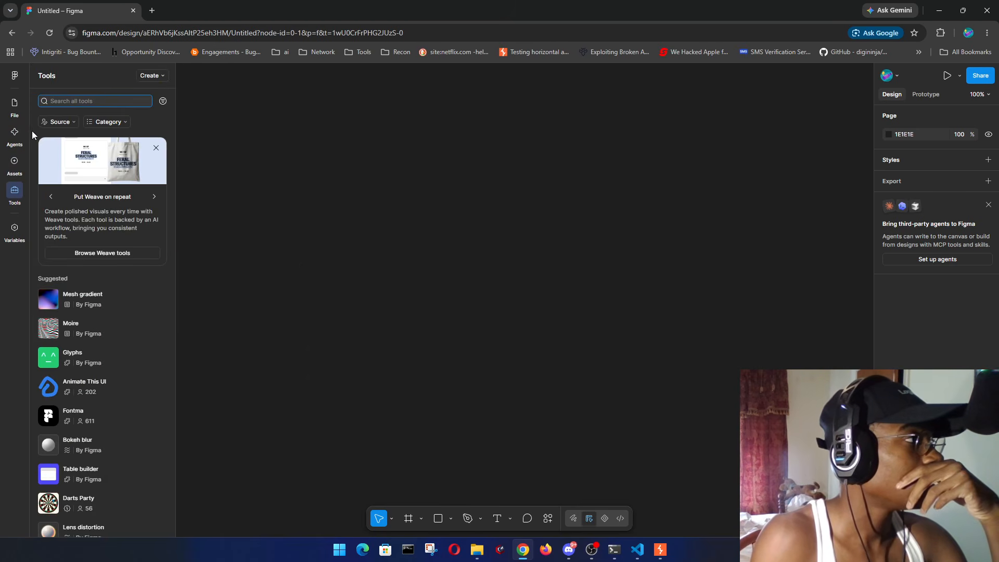
{"action": "left_click", "coordinate": [20, 119]}
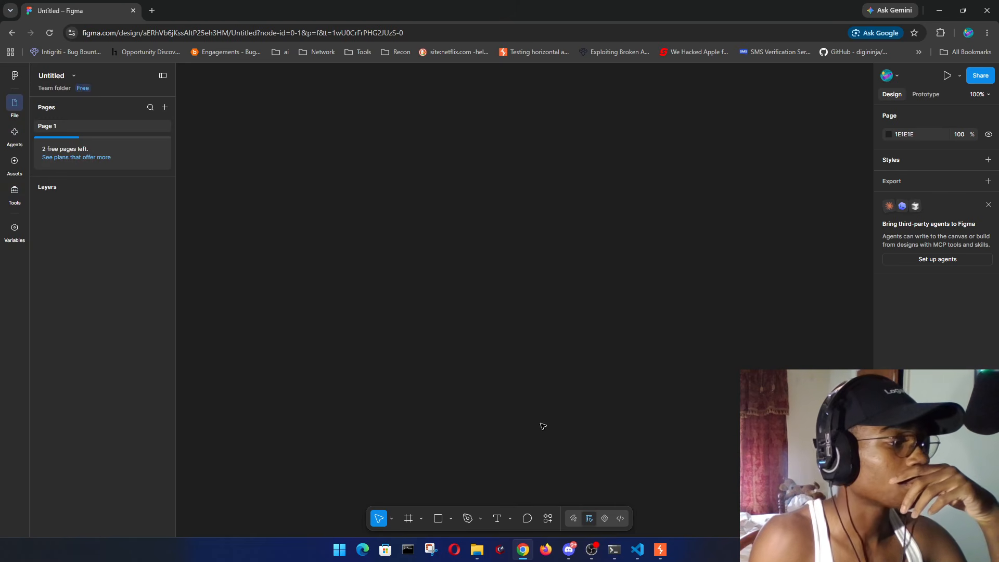
{"action": "left_click", "coordinate": [436, 519]}
{"action": "mouse_move", "coordinate": [351, 178]}
{"action": "left_mouse_down"}
{"action": "mouse_move", "coordinate": [663, 353]}
{"action": "mouse_move", "coordinate": [712, 393]}
{"action": "left_mouse_up"}
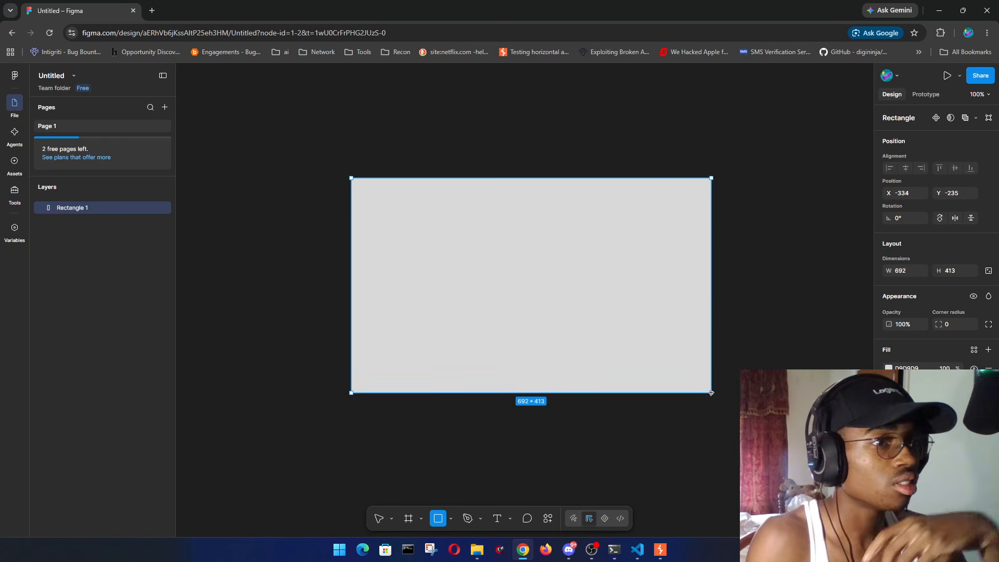
- Add the text 'Testing Something' inside the rectangle at 40 pt
{"action": "left_click", "coordinate": [497, 519]}
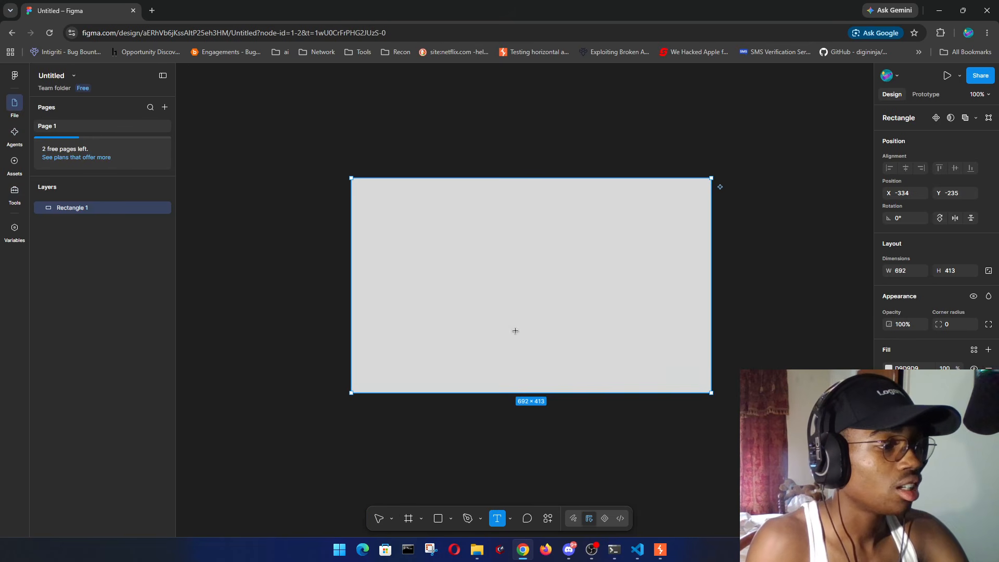
{"action": "left_click_drag", "start_coordinate": [428, 237], "coordinate": [621, 310]}
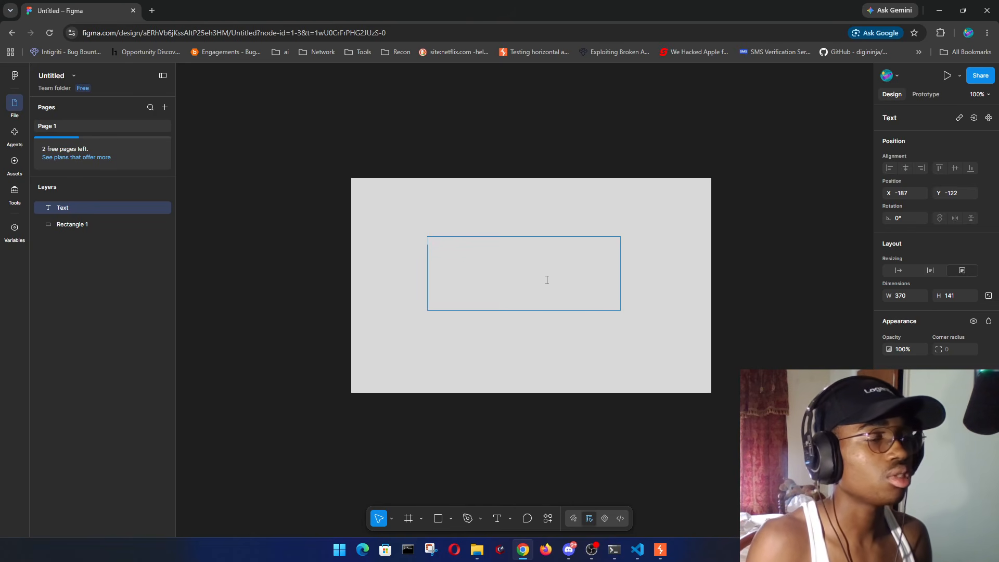
{"action": "type", "text": "Te"}
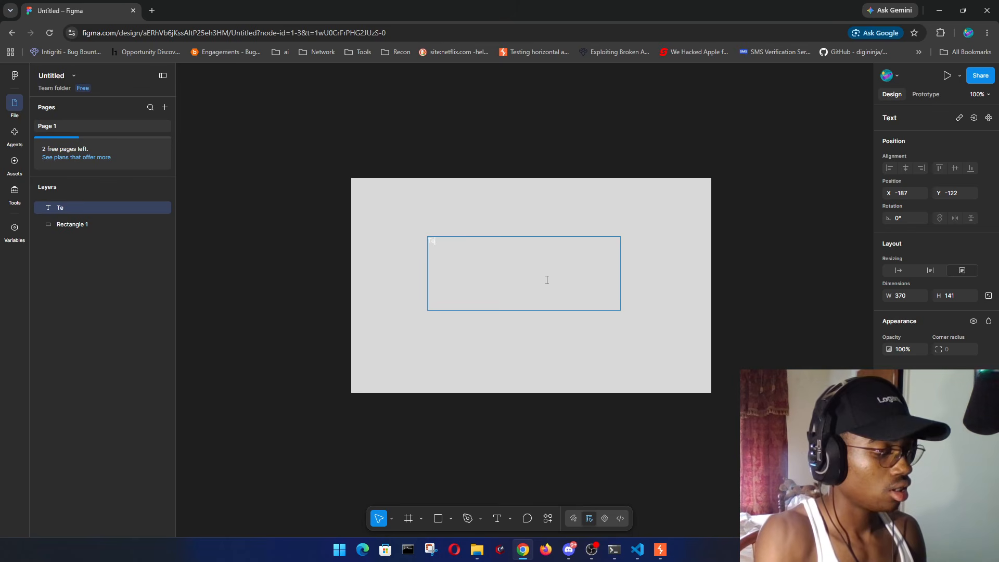
{"action": "type", "text": "sting Something"}
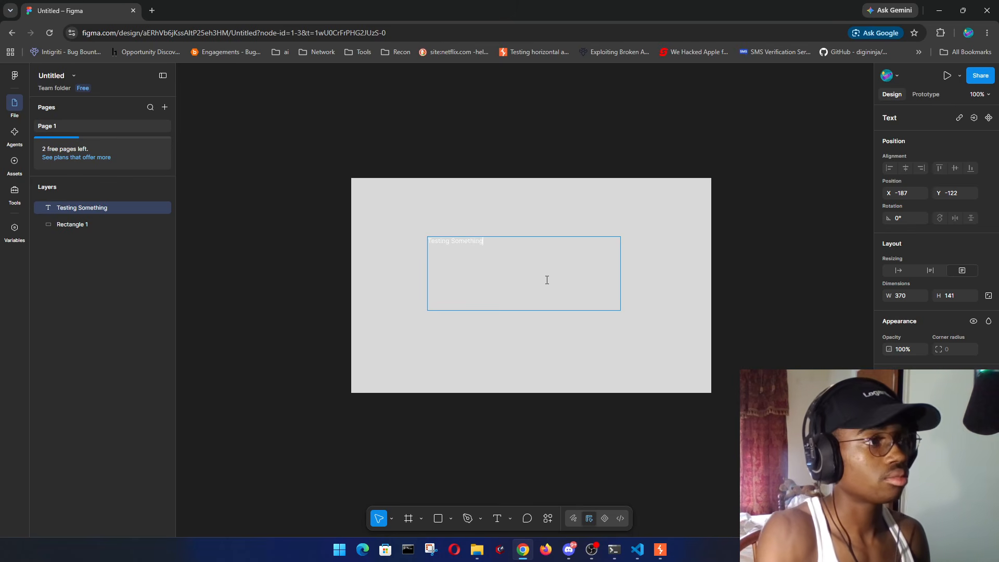
{"action": "scroll", "coordinate": [966, 342], "scroll_direction": "down", "scroll_amount": 2}
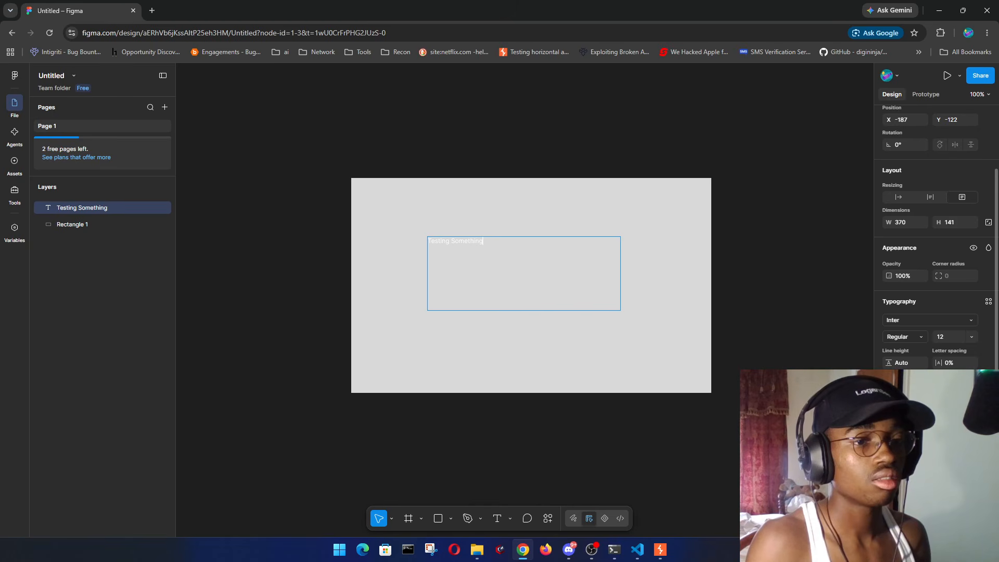
{"action": "left_click", "coordinate": [971, 337]}
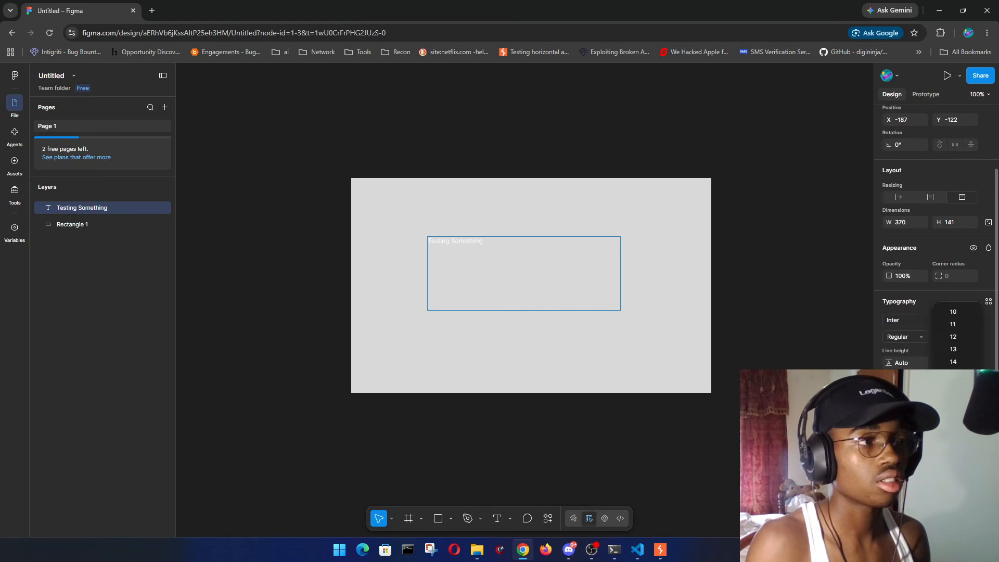
{"action": "left_click", "coordinate": [962, 437]}
{"action": "left_click_drag", "start_coordinate": [500, 241], "coordinate": [424, 242]}
{"action": "left_click", "coordinate": [971, 337]}
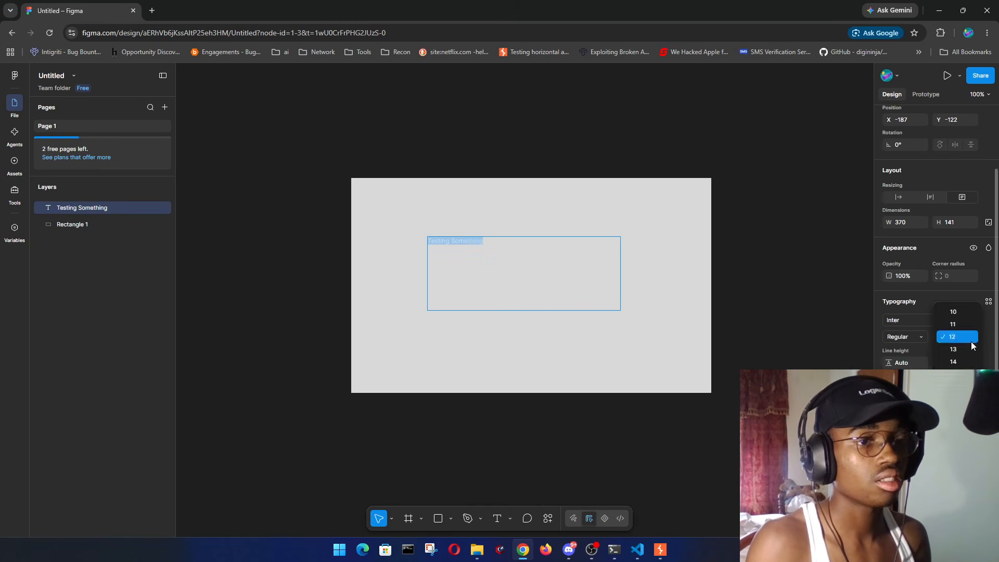
{"action": "left_click", "coordinate": [962, 434]}
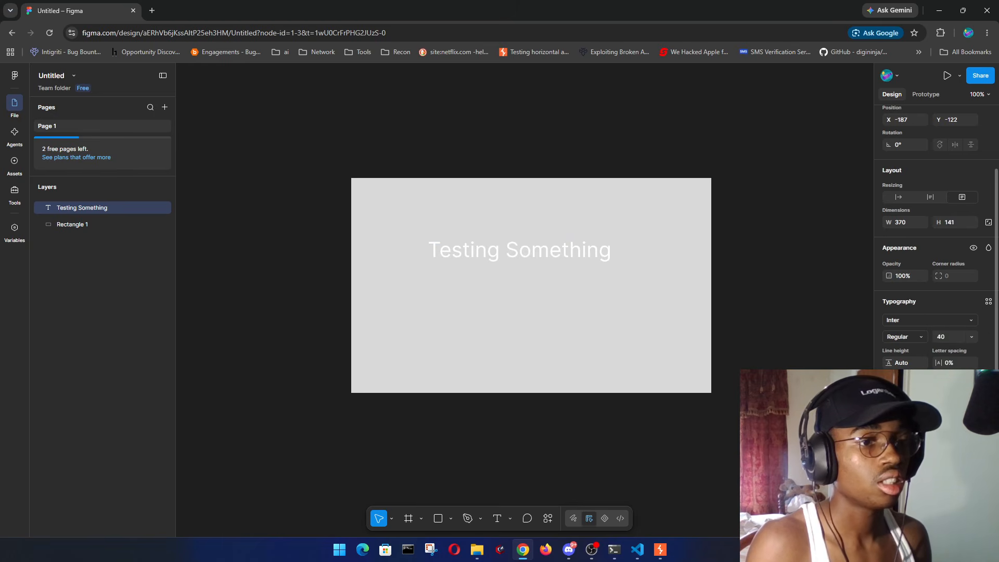
- Colour the 'Testing Something' text red and clear the selection
{"action": "left_click", "coordinate": [890, 432]}
{"action": "left_click_drag", "start_coordinate": [823, 352], "coordinate": [868, 324]}
{"action": "left_click", "coordinate": [790, 333]}
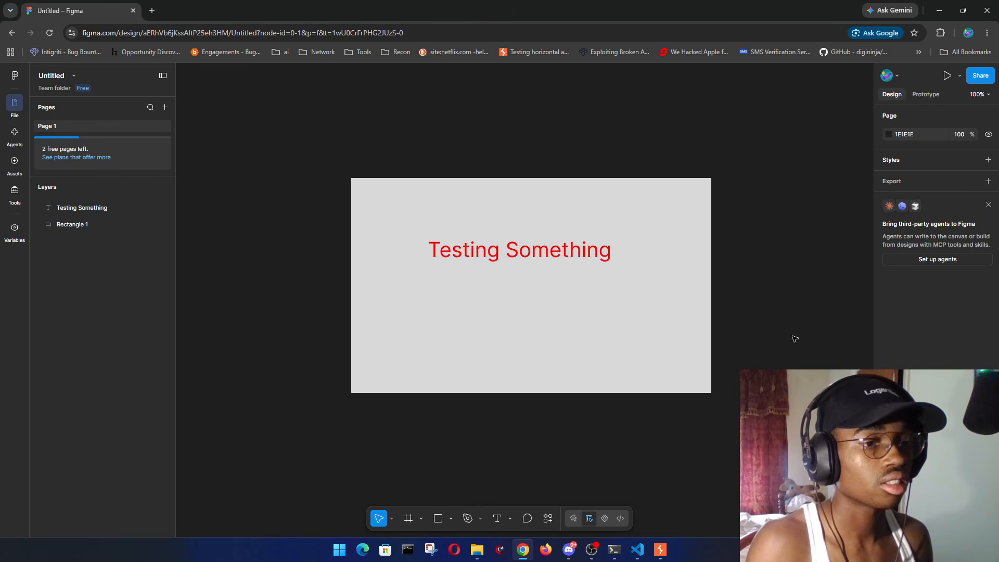
{"action": "left_click", "coordinate": [657, 243]}
{"action": "key", "text": "Escape"}
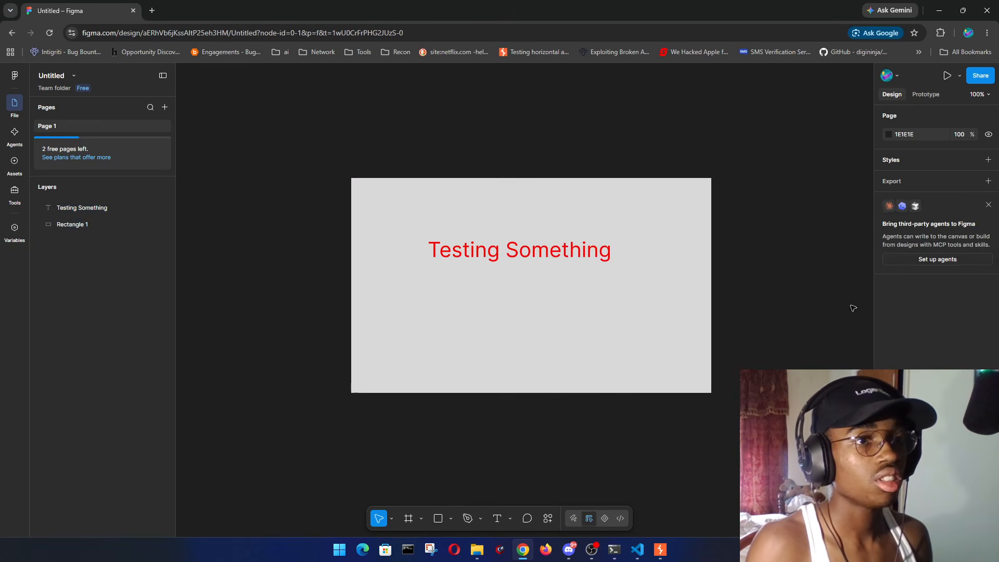
{"action": "left_click", "coordinate": [941, 259]}
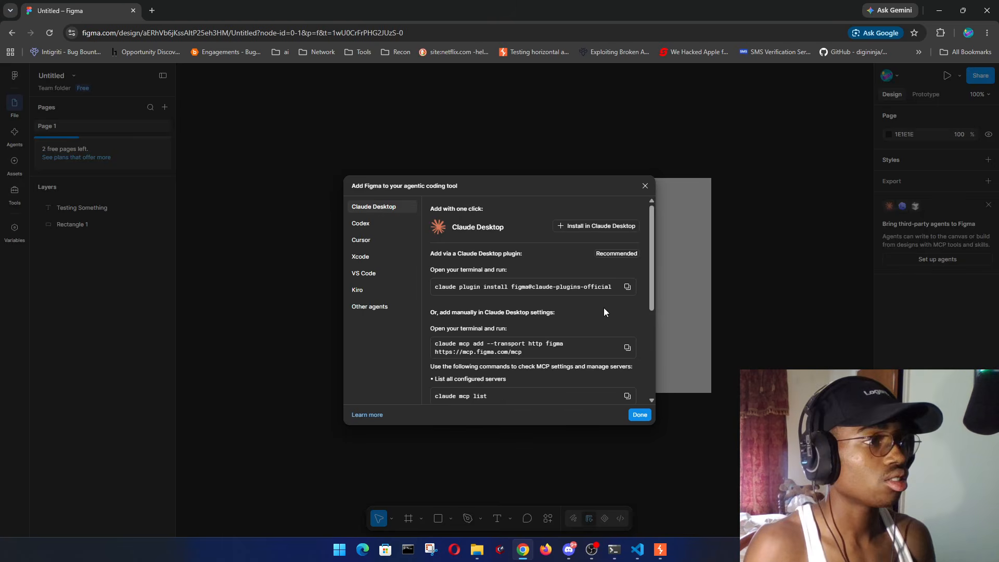
{"action": "scroll", "coordinate": [603, 308], "scroll_direction": "down", "scroll_amount": 3}
{"action": "scroll", "coordinate": [599, 293], "scroll_direction": "up", "scroll_amount": 5}
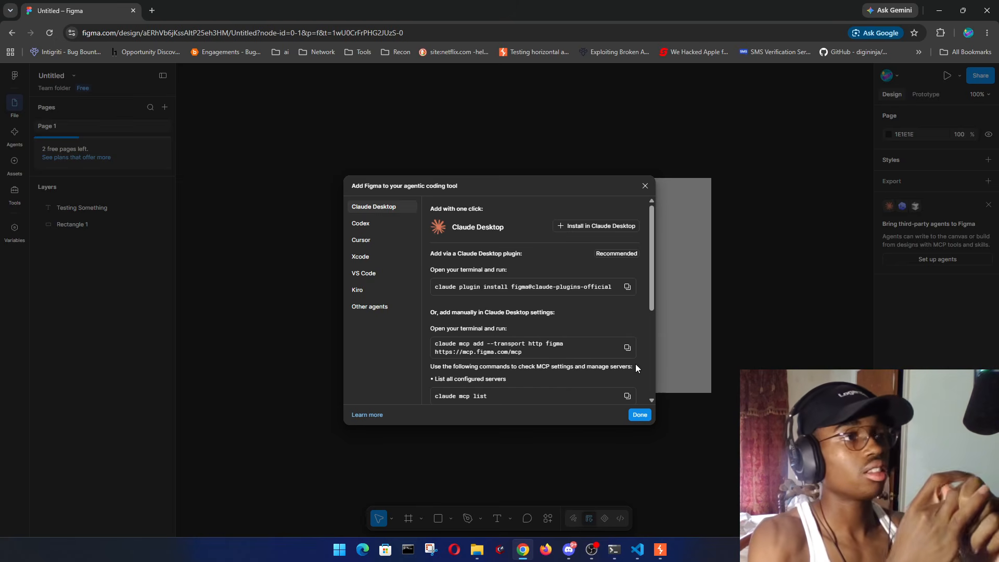
{"action": "left_click", "coordinate": [646, 186]}
{"action": "left_click", "coordinate": [980, 76]}
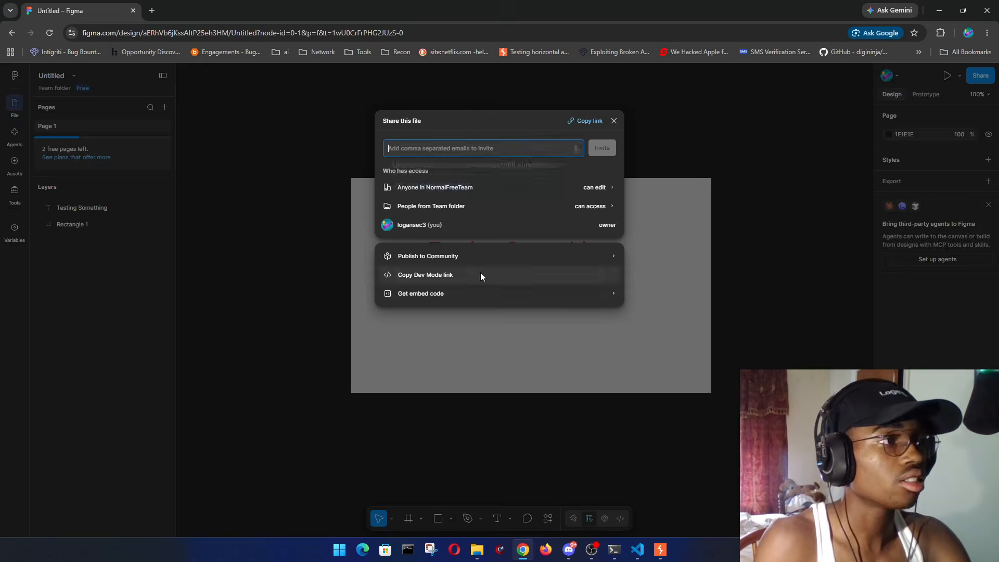
{"action": "left_click", "coordinate": [479, 275]}
{"action": "left_click", "coordinate": [747, 224]}
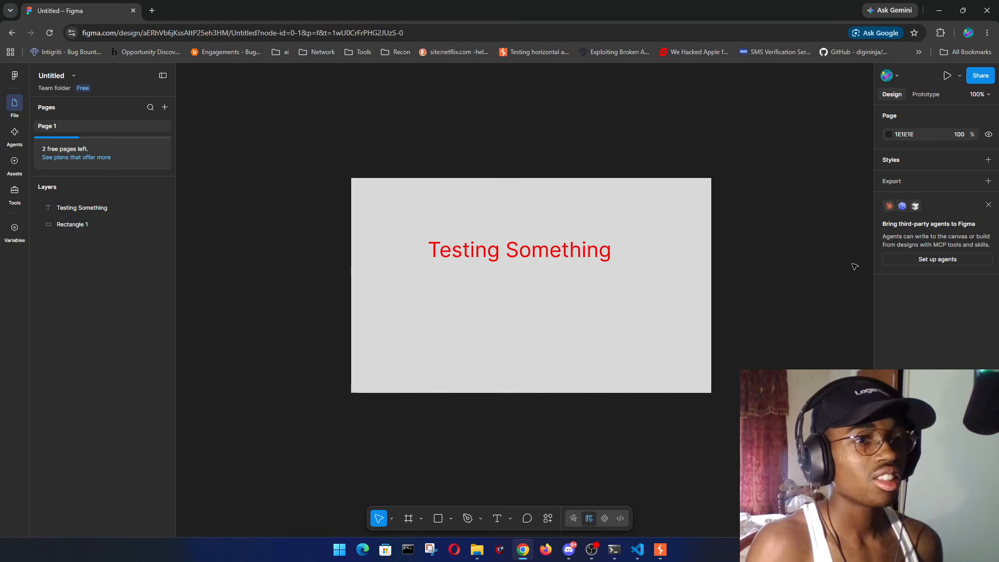
- Dismiss the agents promo and browse MCP setup for Codex, Cursor, Xcode, VS Code, Kiro and others
{"action": "left_click", "coordinate": [989, 205]}
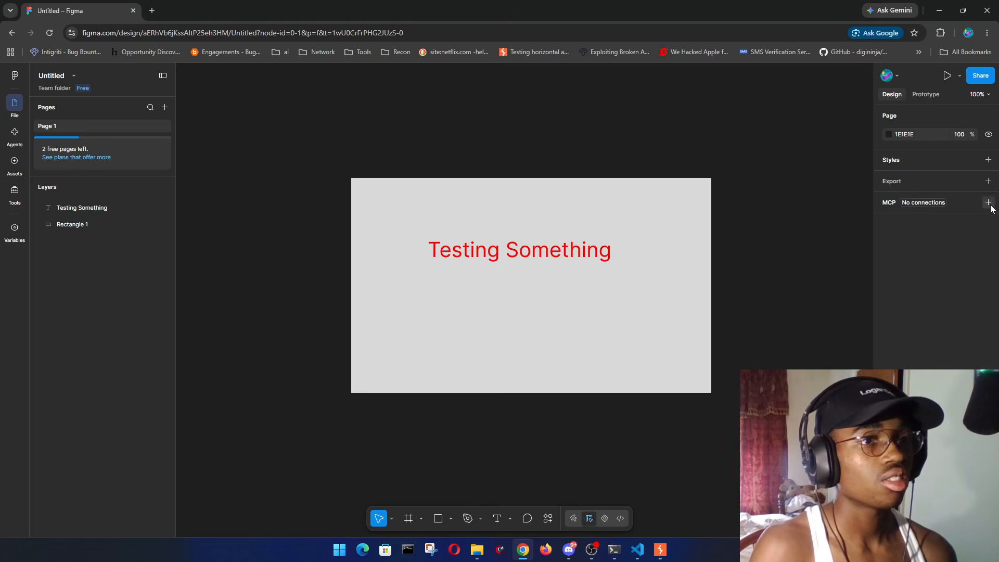
{"action": "left_click", "coordinate": [988, 202]}
{"action": "left_click", "coordinate": [379, 223]}
{"action": "left_click", "coordinate": [369, 242]}
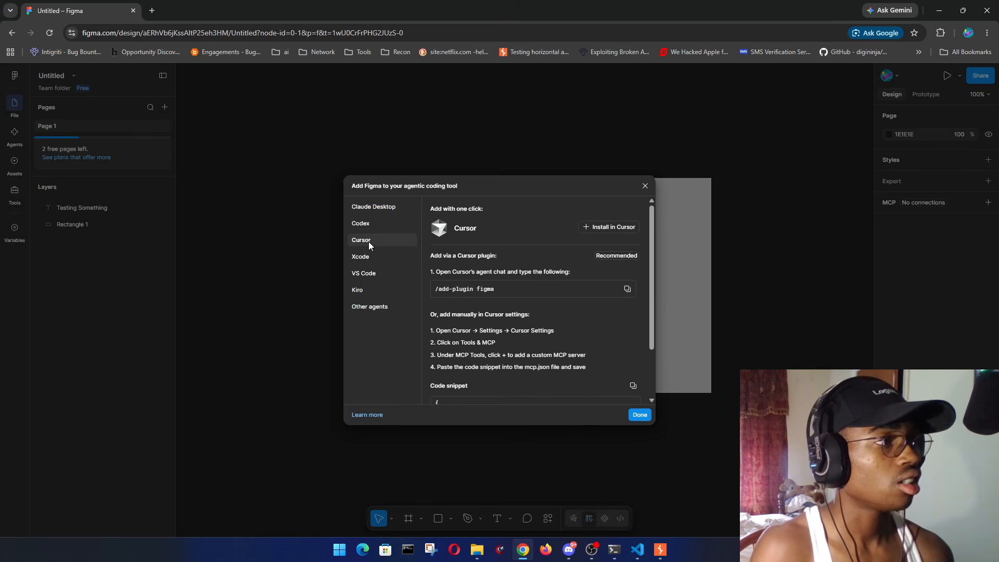
{"action": "left_click", "coordinate": [372, 257]}
{"action": "left_click", "coordinate": [378, 274]}
{"action": "left_click", "coordinate": [372, 290]}
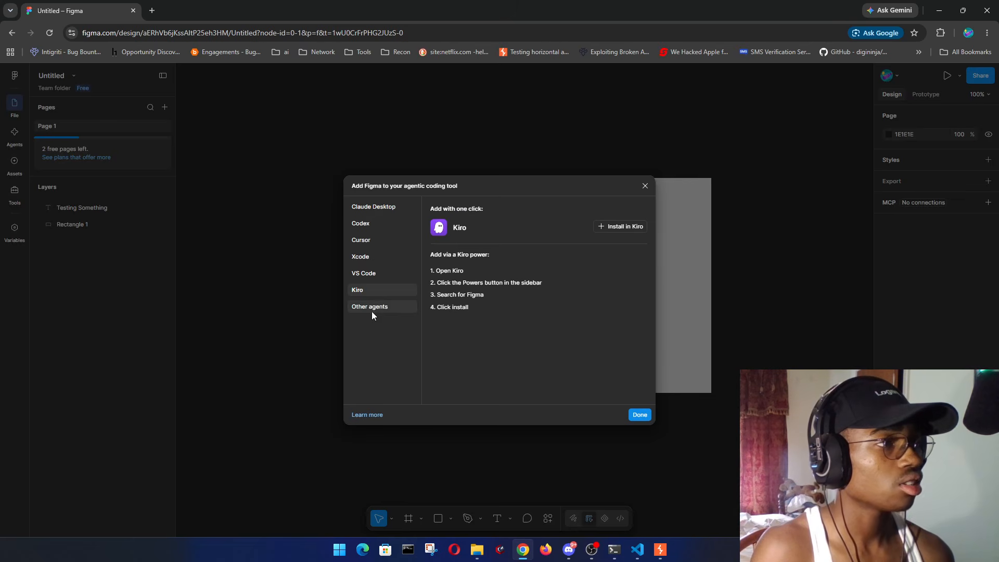
{"action": "left_click", "coordinate": [370, 309]}
- Review the Claude Desktop, Codex and Cursor setups, close the dialog, and bring up ReconPad
{"action": "left_click", "coordinate": [376, 242]}
{"action": "left_click", "coordinate": [370, 222]}
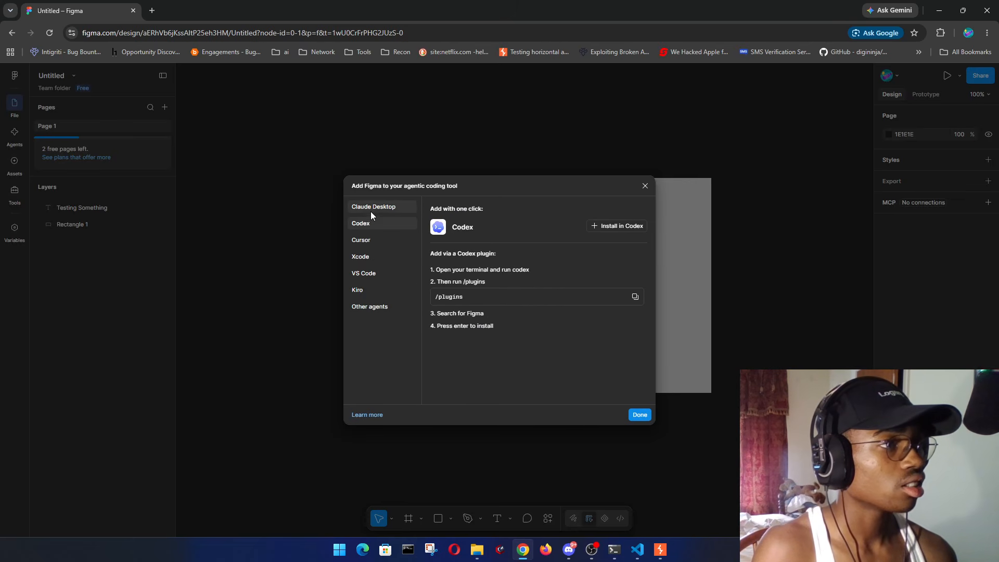
{"action": "left_click", "coordinate": [371, 209]}
{"action": "left_click", "coordinate": [372, 226]}
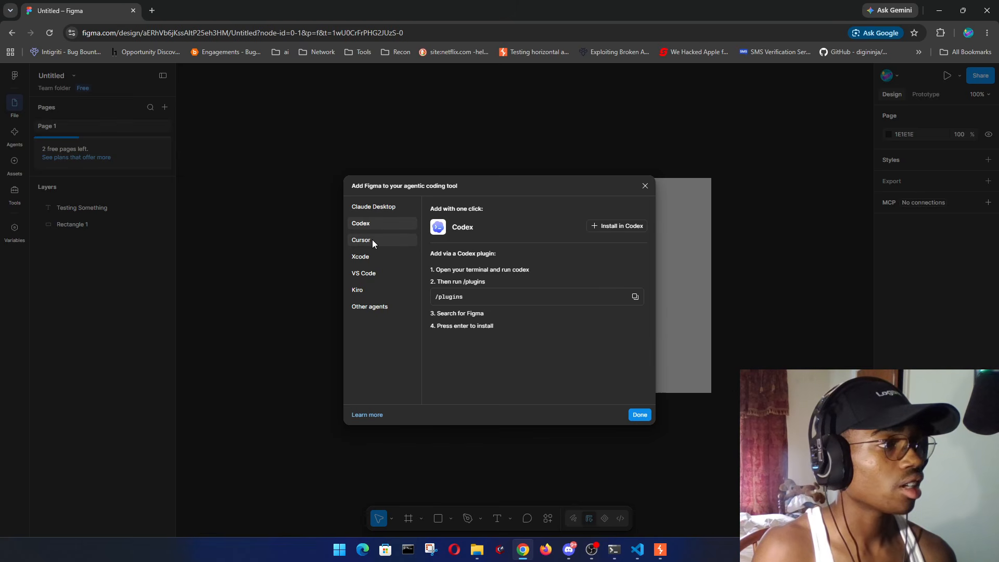
{"action": "left_click", "coordinate": [372, 241]}
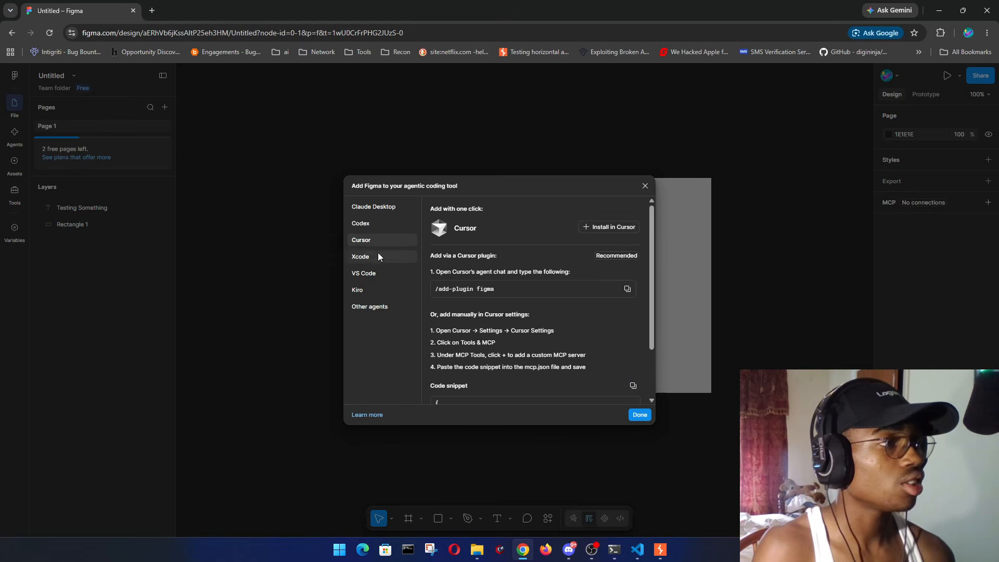
{"action": "left_click", "coordinate": [646, 187]}
{"action": "key", "text": "ctrl+shift+period"}
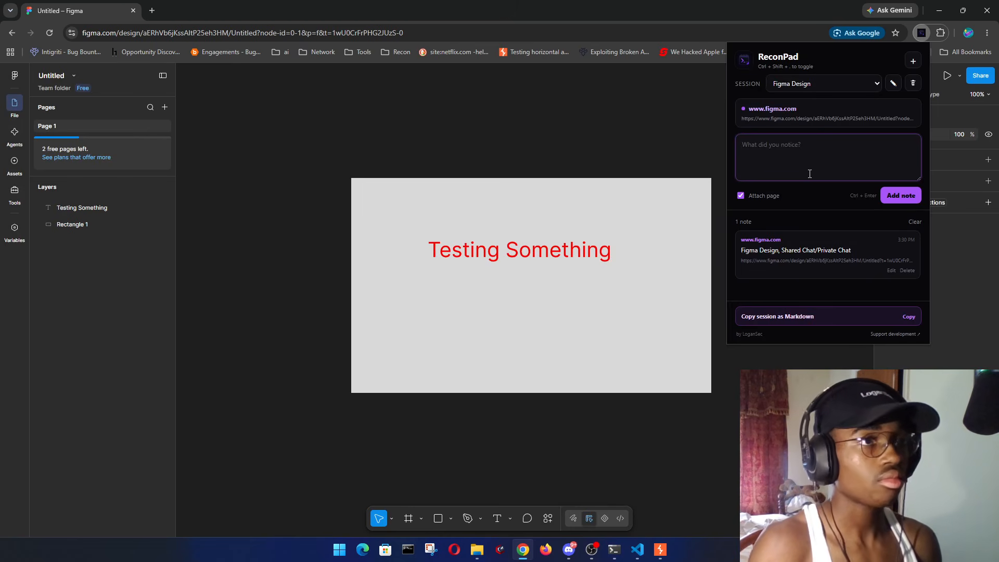
- Save the note 'Test each ai integration for persistence after being kicked', then close ReconPad
{"action": "left_click", "coordinate": [842, 84]}
{"action": "left_click", "coordinate": [801, 136]}
{"action": "type", "text": "T"}
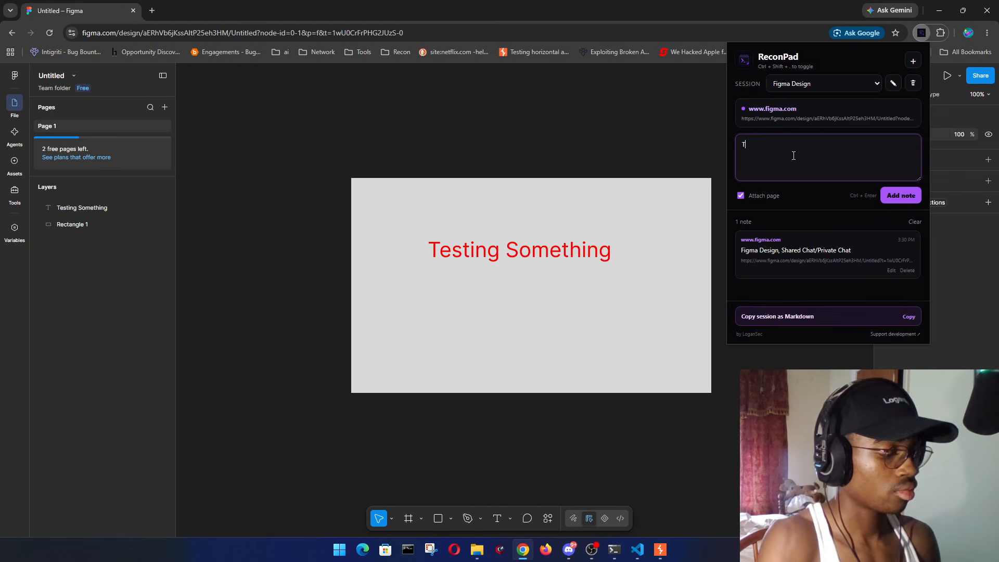
{"action": "type", "text": "esting"}
{"action": "key", "text": "BackSpace"}
{"action": "key", "text": "BackSpace"}
{"action": "key", "text": "BackSpace"}
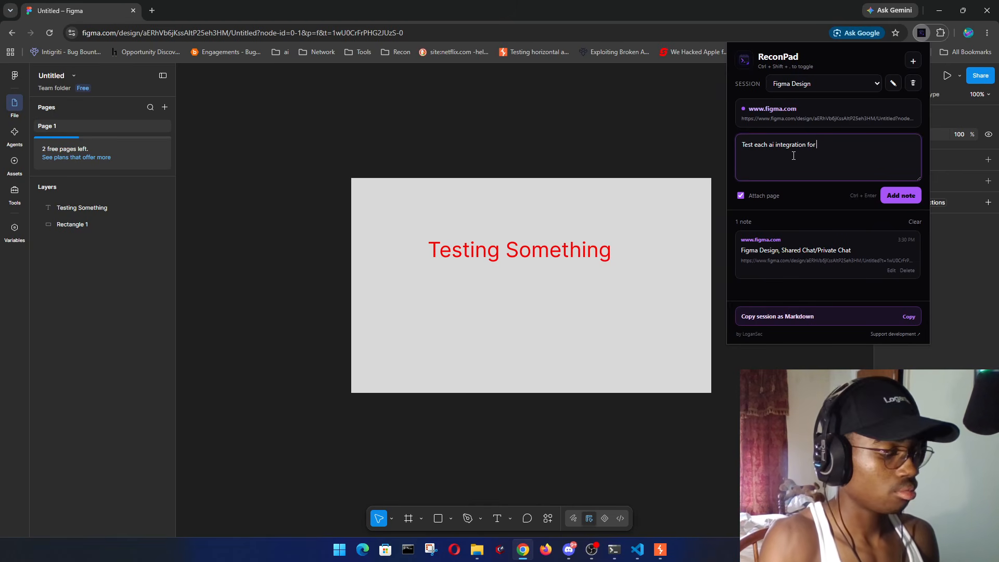
{"action": "type", "text": "SS"}
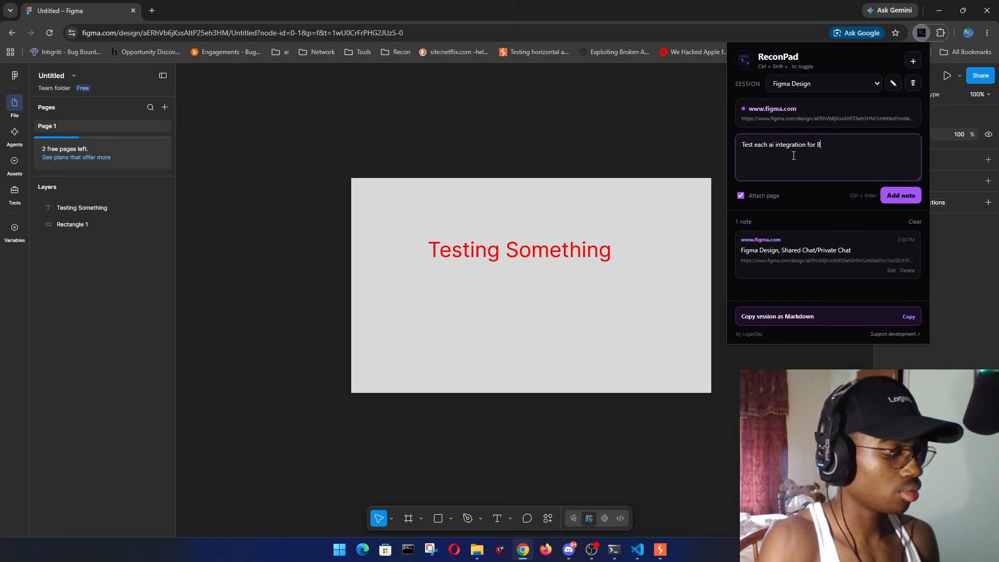
{"action": "key", "text": "BackSpace"}
{"action": "key", "text": "BackSpace"}
{"action": "type", "text": "perss"}
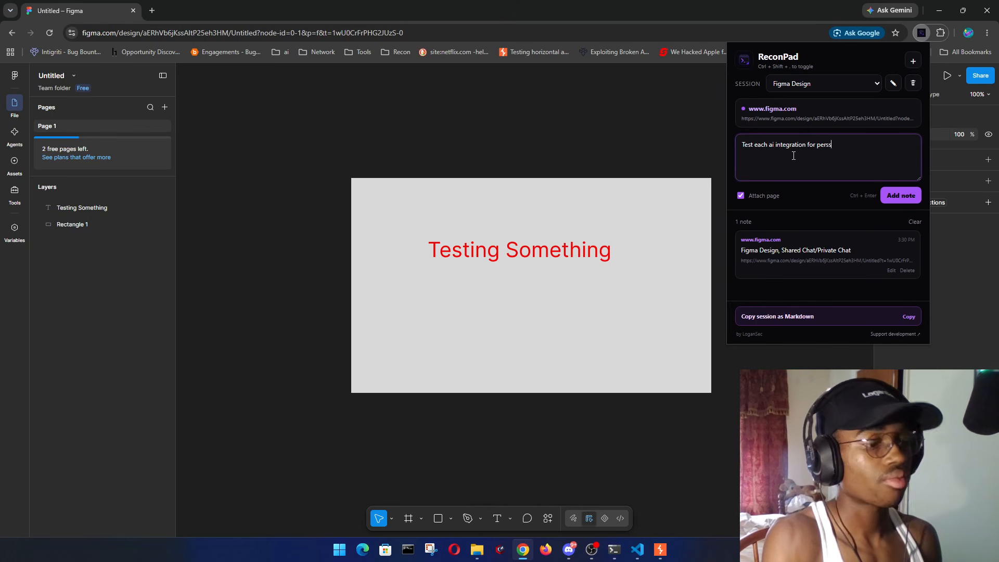
{"action": "key", "text": "BackSpace"}
{"action": "type", "text": "is"}
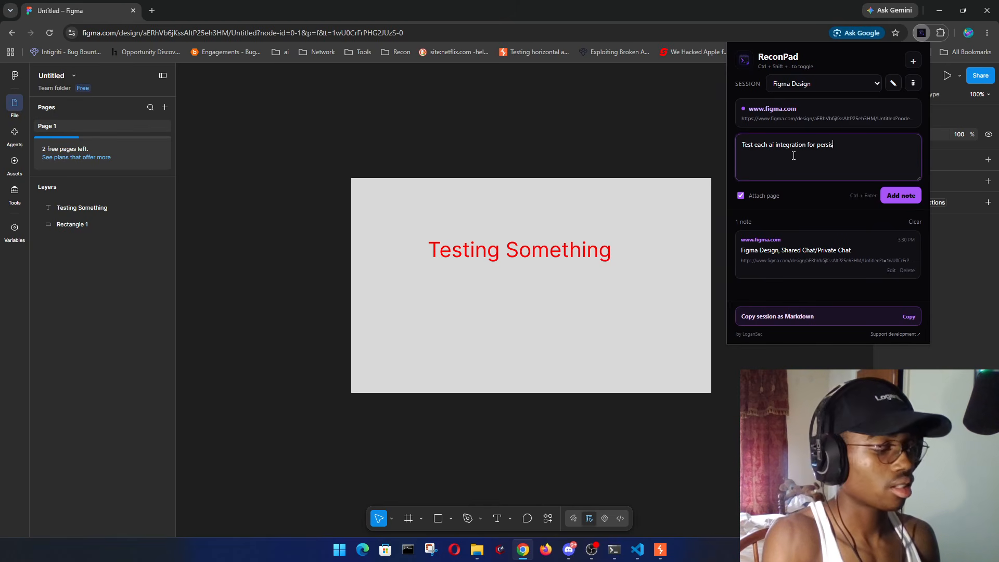
{"action": "type", "text": "tence after be"}
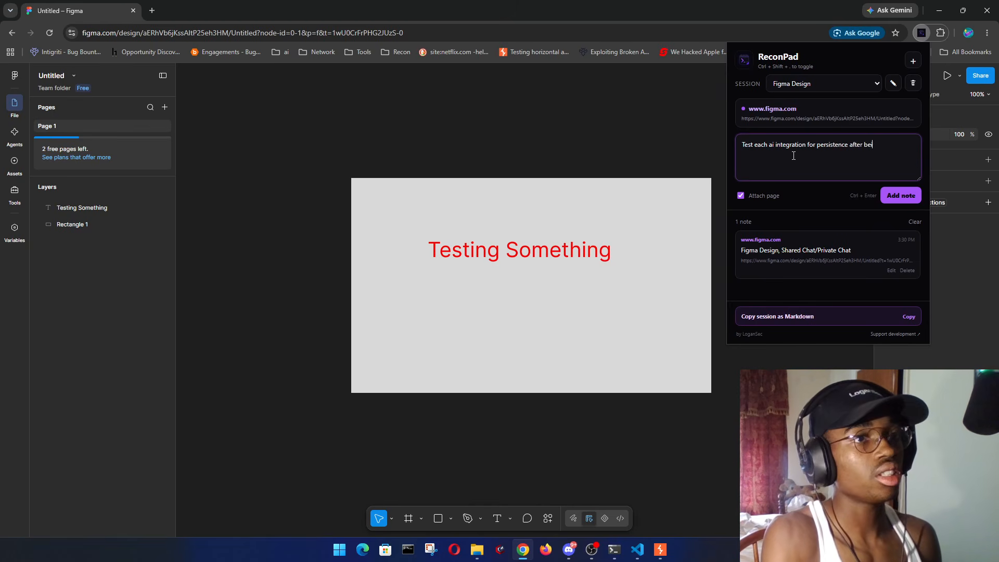
{"action": "type", "text": "ing kicked"}
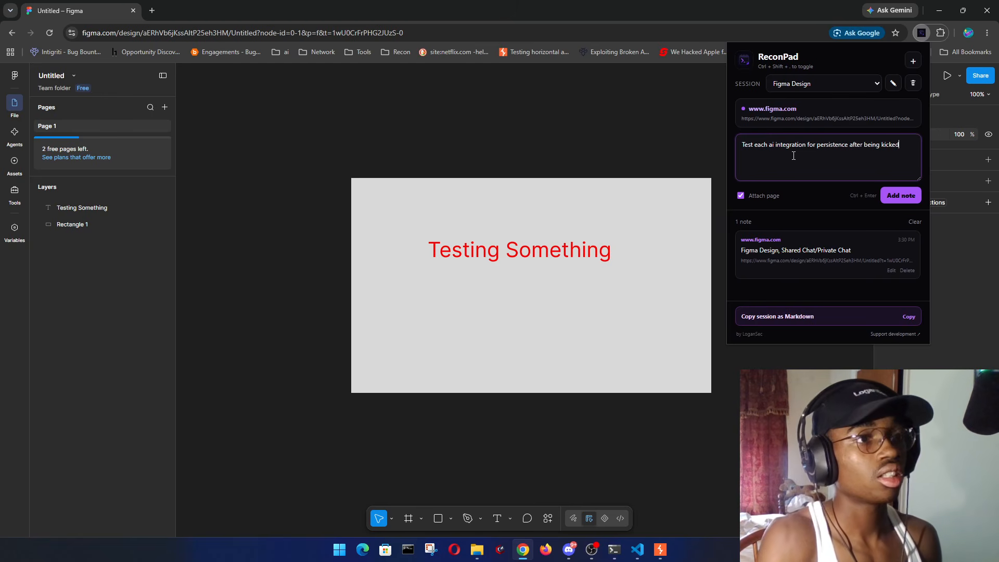
{"action": "key", "text": "ctrl+Return"}
{"action": "left_click", "coordinate": [615, 128]}
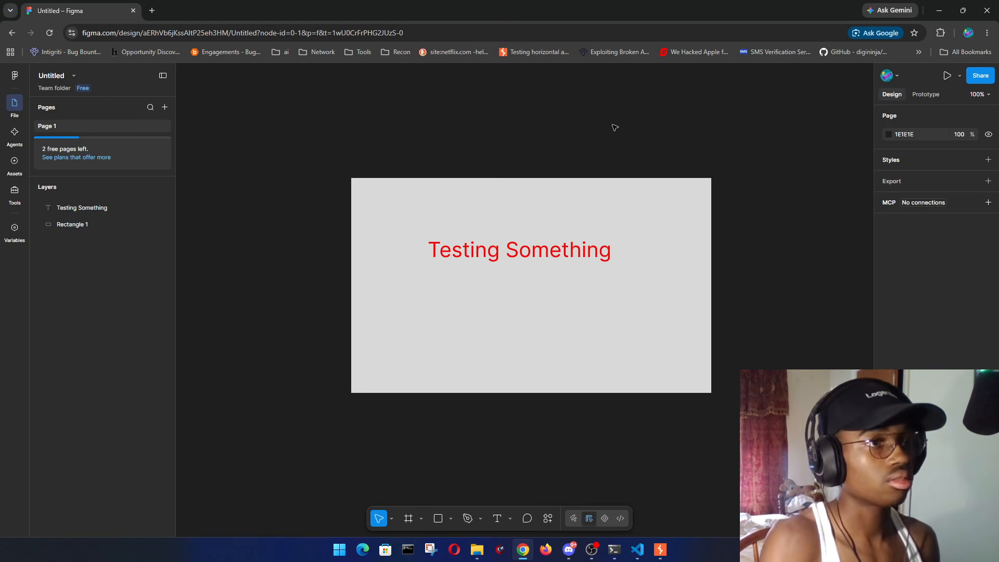
- Explore the page's PNG export setting and the list of style types
{"action": "left_click", "coordinate": [920, 181]}
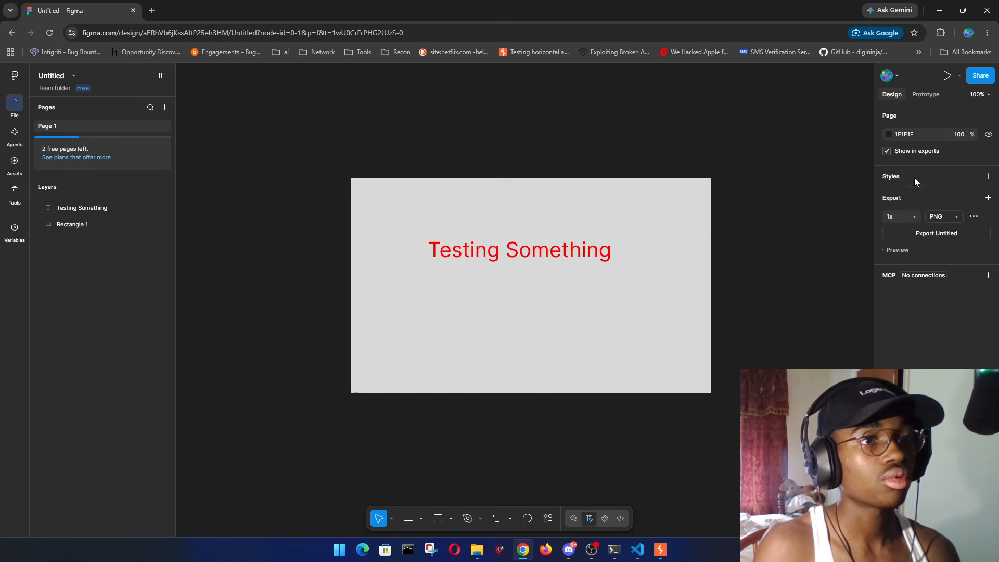
{"action": "left_click", "coordinate": [938, 232]}
{"action": "left_click", "coordinate": [923, 274]}
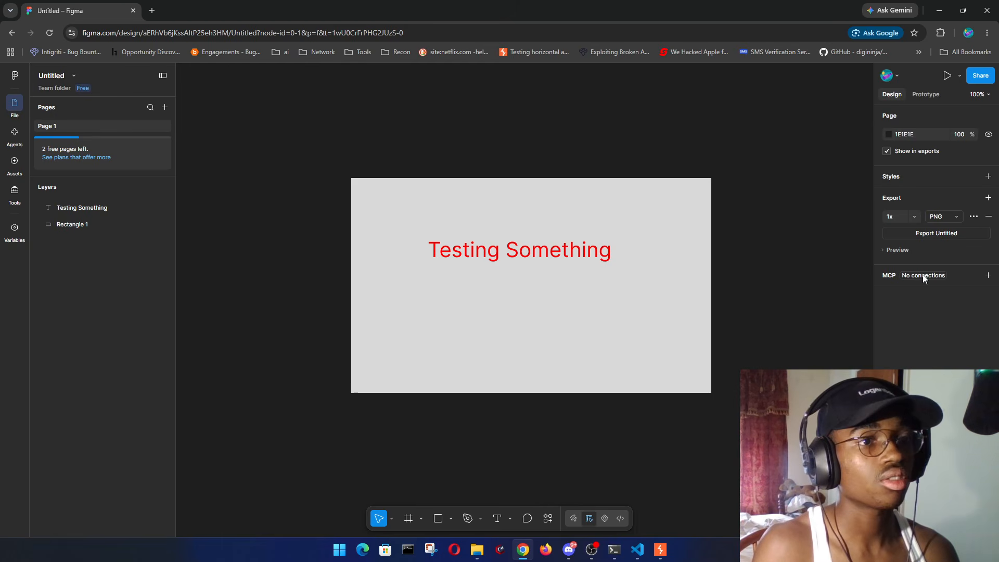
{"action": "left_click", "coordinate": [935, 184]}
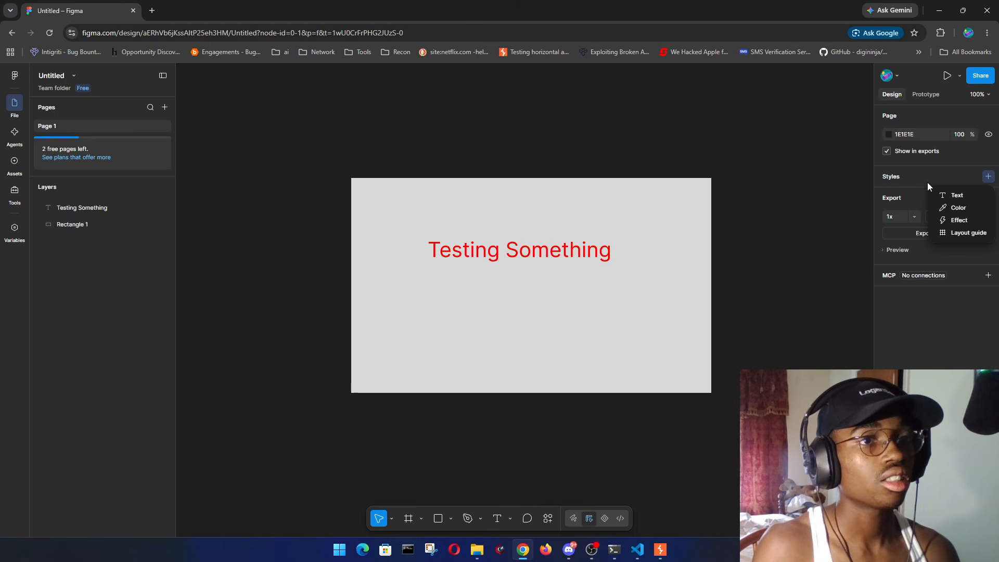
{"action": "left_click", "coordinate": [894, 183]}
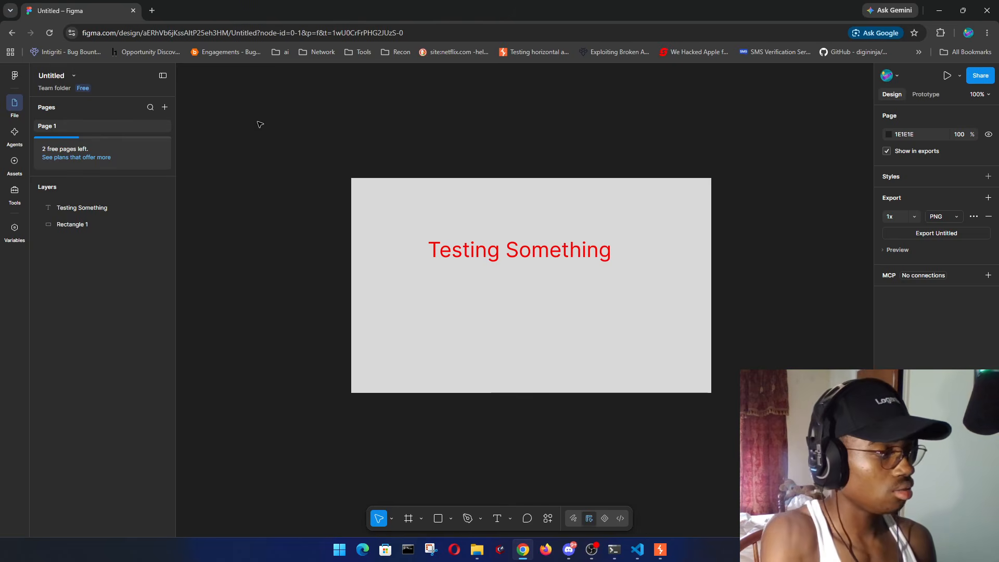
- Open figma.com in a new tab and view the Recents file list and its More menu
{"action": "key", "text": "ctrl+t"}
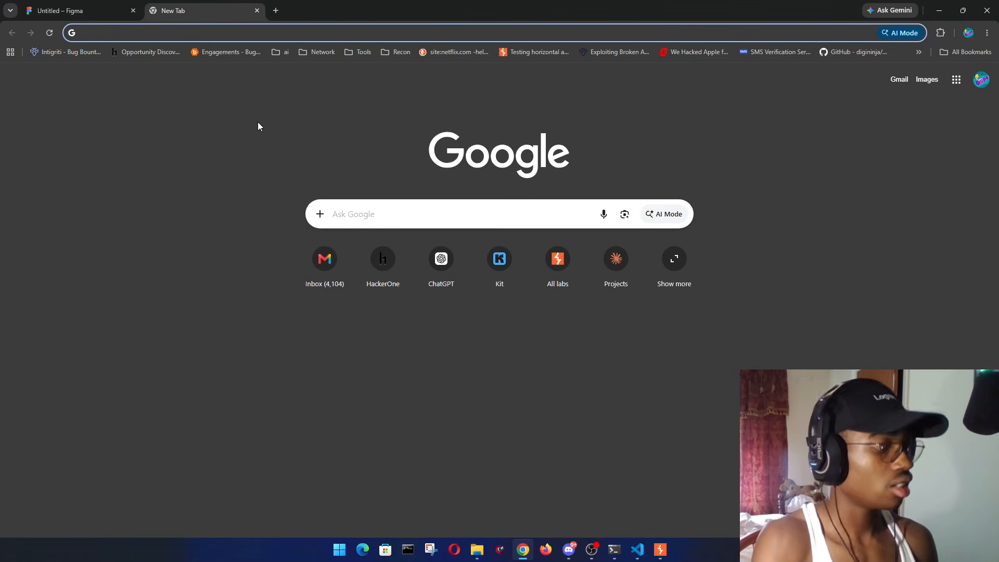
{"action": "type", "text": "figma.com"}
{"action": "key", "text": "Return"}
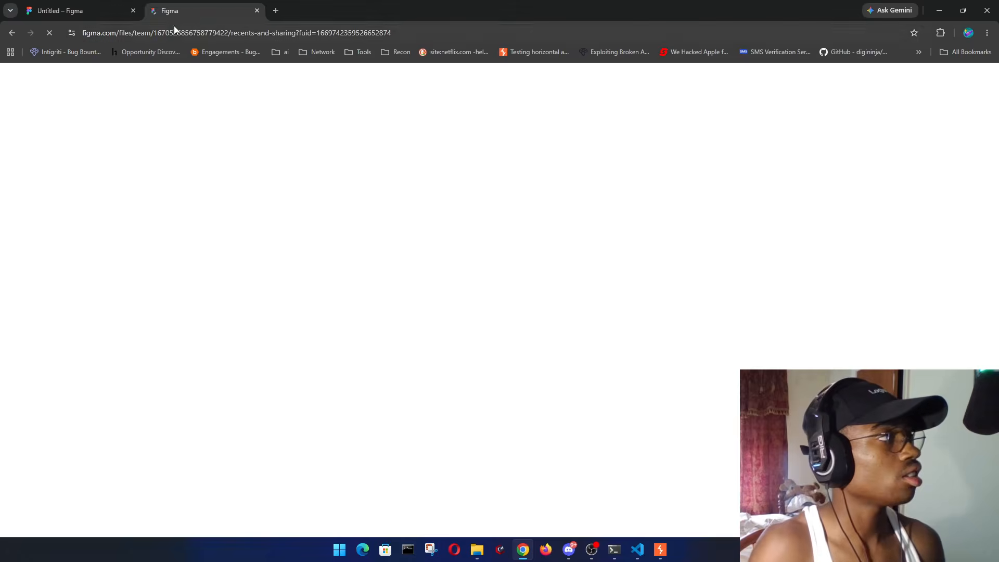
{"action": "left_click", "coordinate": [93, 10]}
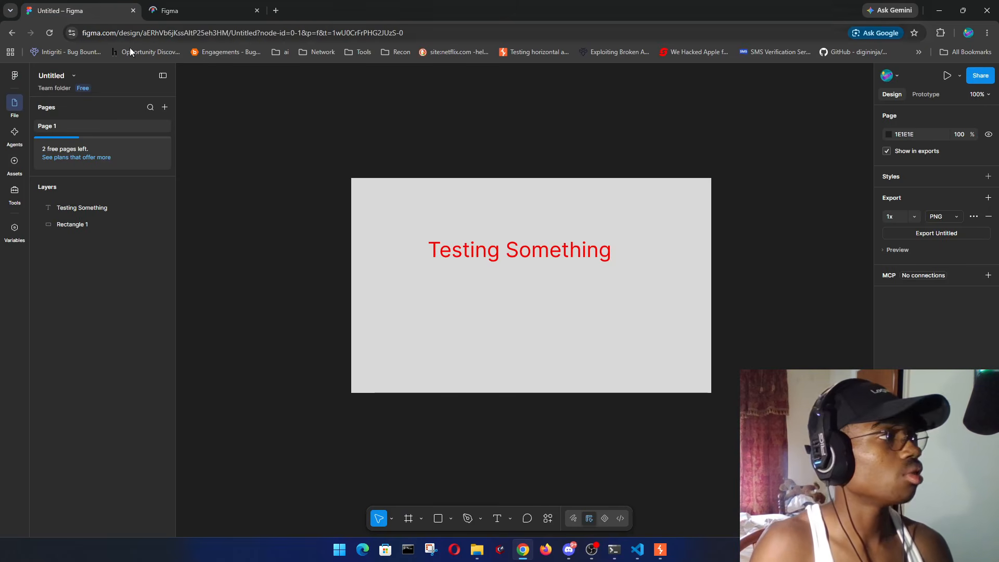
{"action": "left_click", "coordinate": [215, 10]}
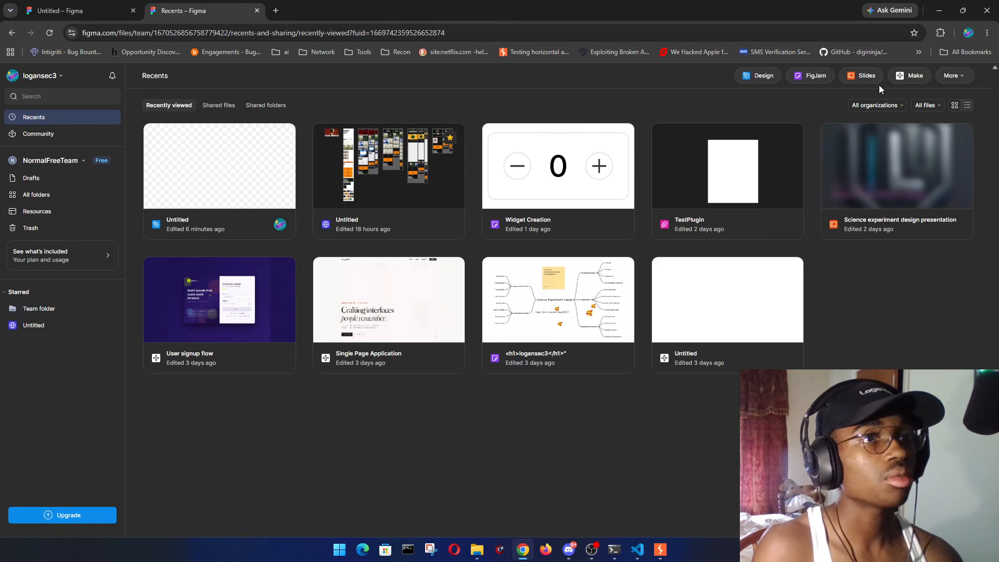
{"action": "left_click", "coordinate": [951, 75]}
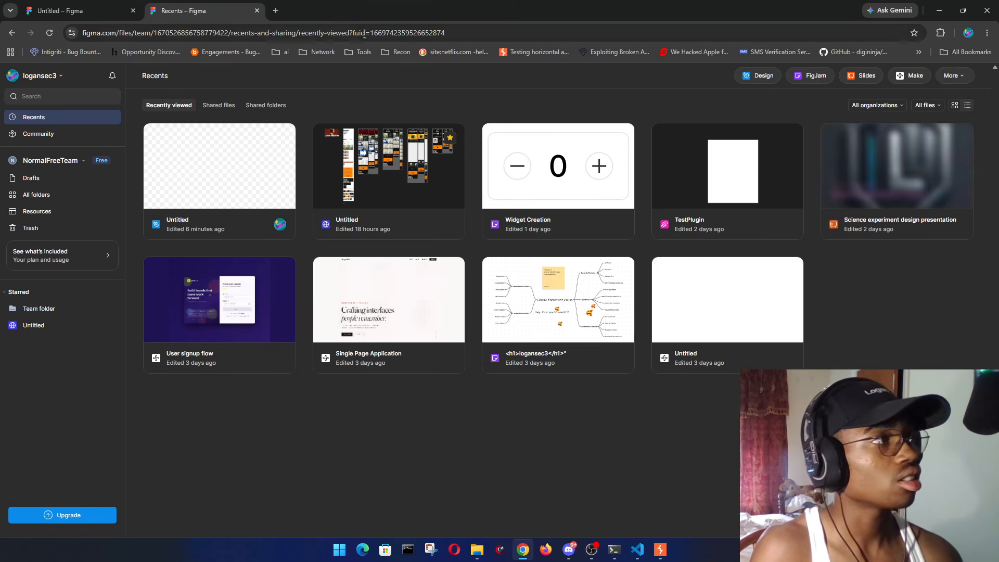
{"action": "key", "text": "ctrl+t"}
- Search Google for 'what is figma buzz?' and open Figma's Buzz product page
{"action": "type", "text": "what i"}
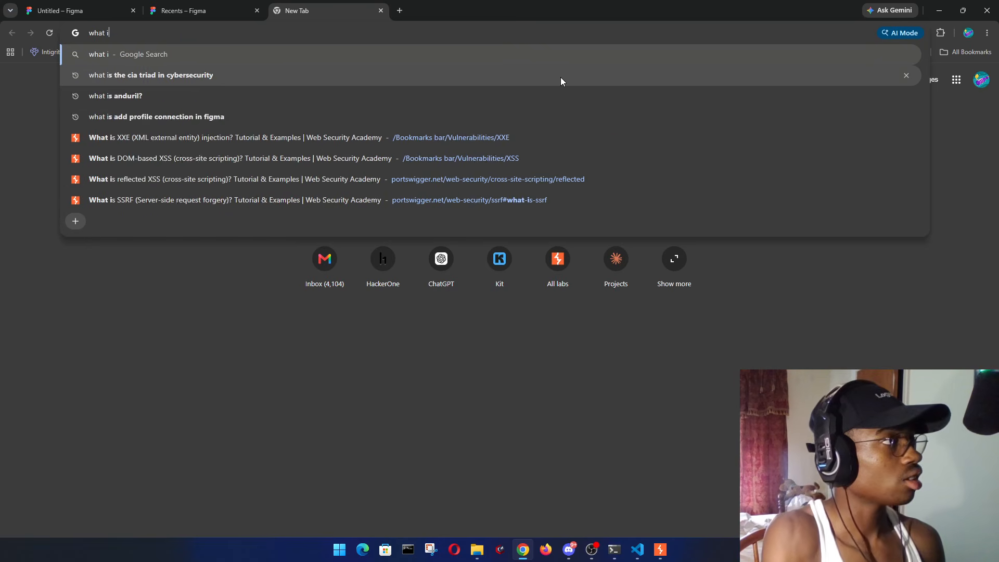
{"action": "type", "text": "s figma buzz?"}
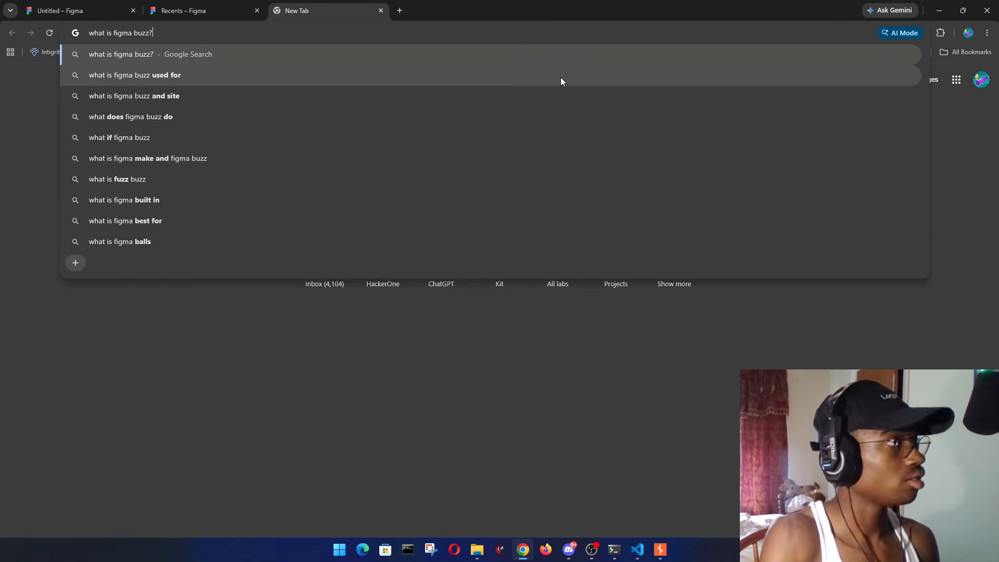
{"action": "key", "text": "Return"}
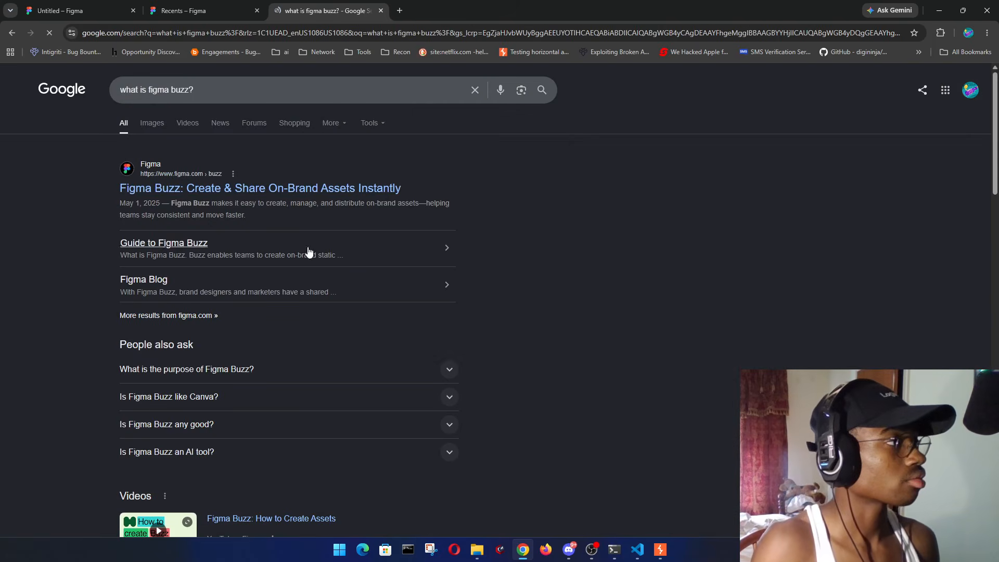
{"action": "left_click", "coordinate": [283, 196]}
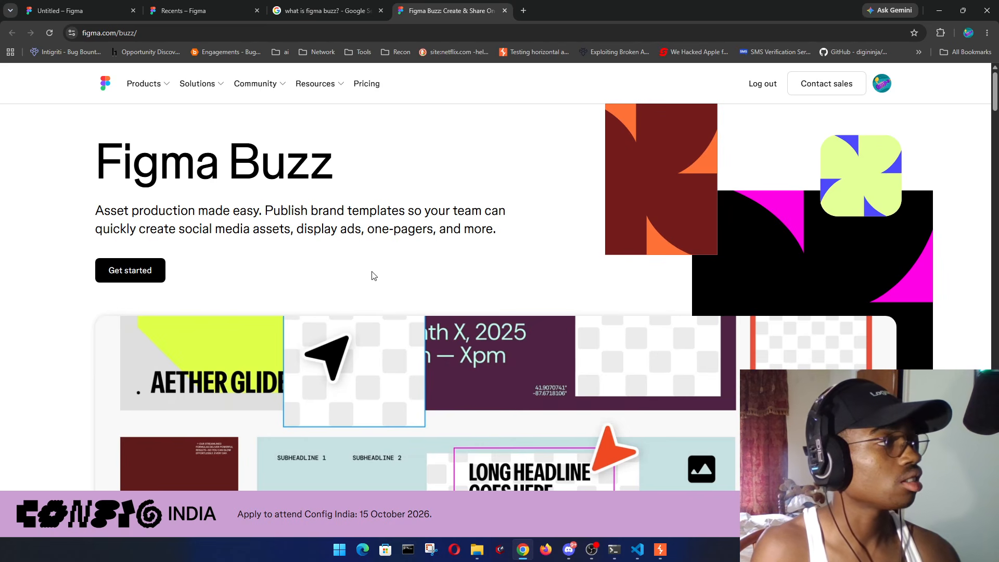
- Start a new untitled Figma Buzz file and scroll through its Templates gallery
{"action": "scroll", "coordinate": [416, 244], "scroll_direction": "down", "scroll_amount": 11}
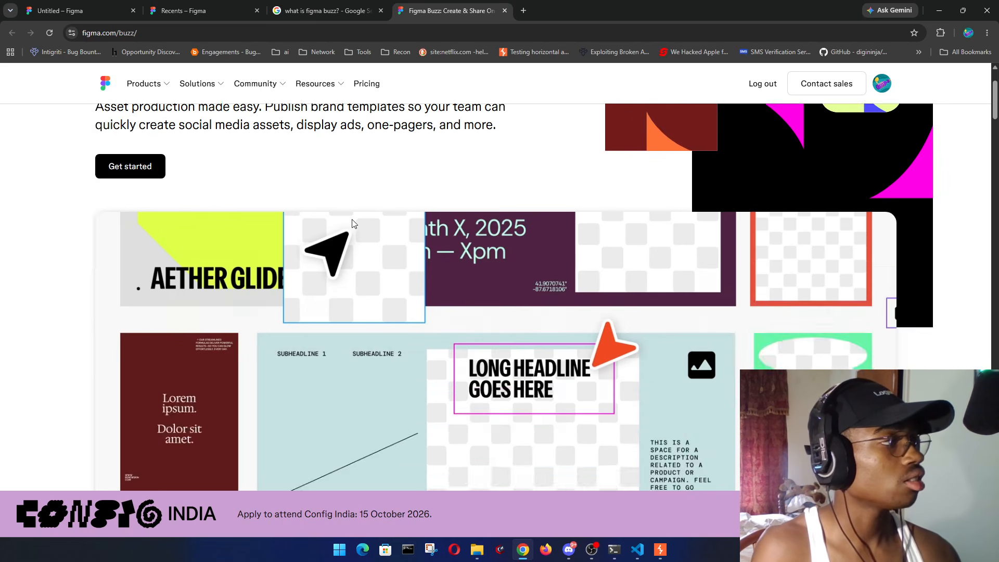
{"action": "scroll", "coordinate": [376, 207], "scroll_direction": "up", "scroll_amount": 4}
{"action": "scroll", "coordinate": [376, 207], "scroll_direction": "up", "scroll_amount": 7}
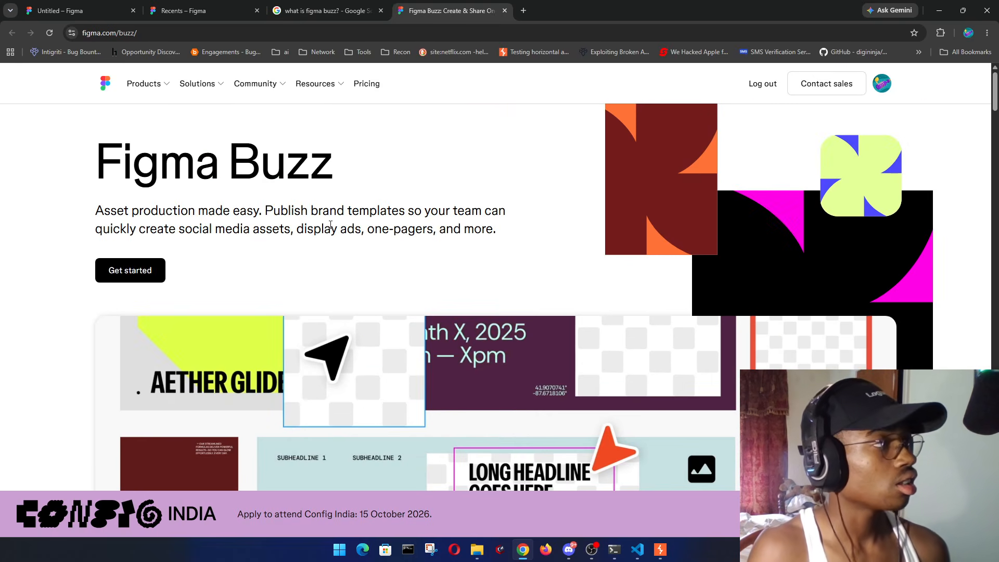
{"action": "left_click", "coordinate": [142, 270]}
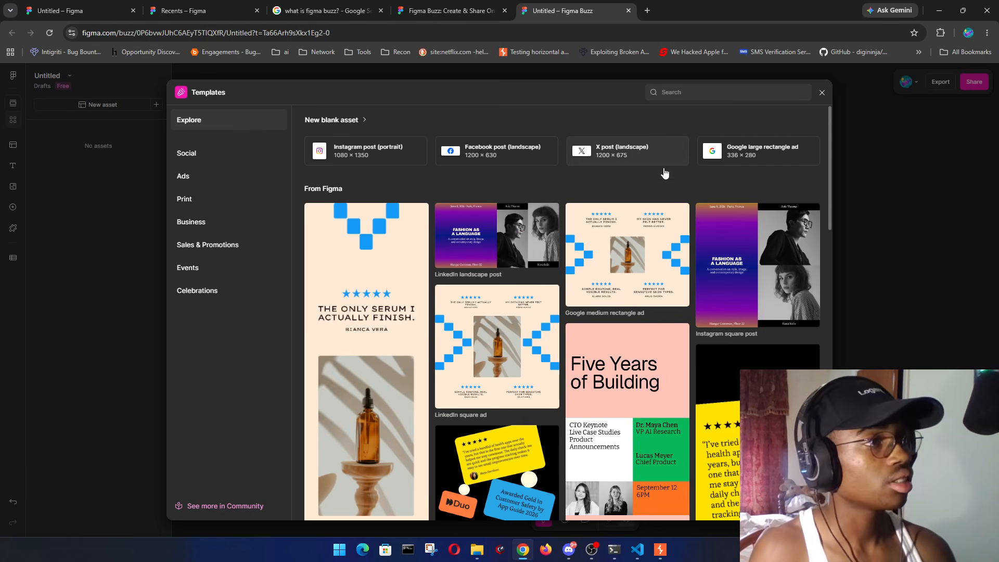
{"action": "scroll", "coordinate": [717, 192], "scroll_direction": "down", "scroll_amount": 8}
{"action": "scroll", "coordinate": [720, 194], "scroll_direction": "up", "scroll_amount": 7}
{"action": "scroll", "coordinate": [720, 195], "scroll_direction": "up", "scroll_amount": 1}
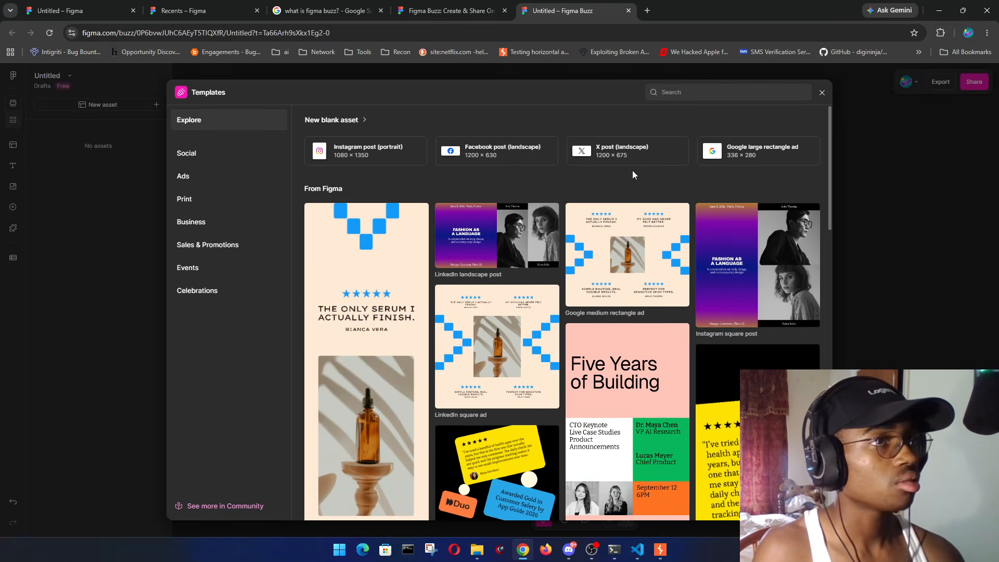
- Review the upgrade plans with Professional billed monthly, then close the comparison
{"action": "left_click", "coordinate": [461, 4]}
{"action": "left_click", "coordinate": [314, 4]}
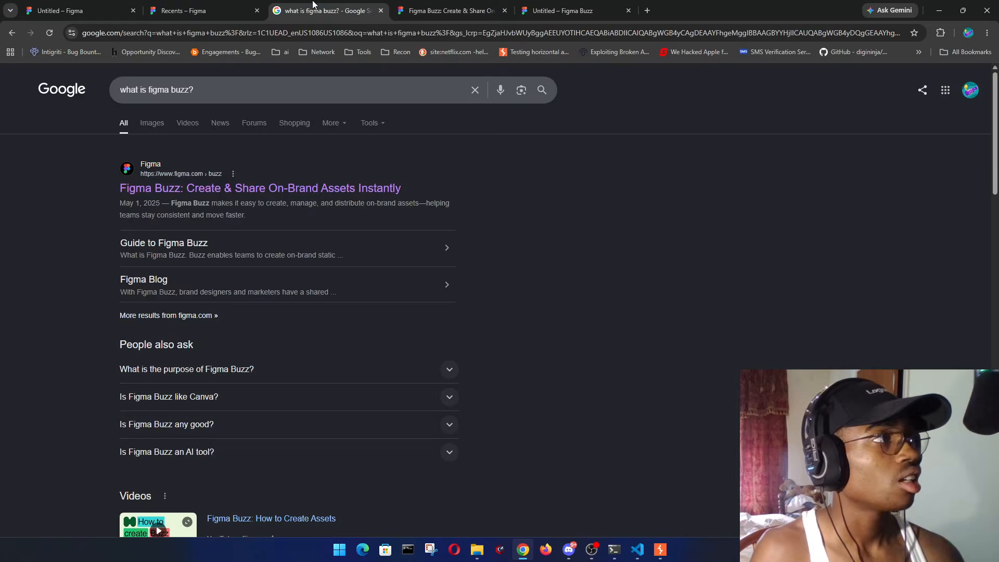
{"action": "left_click", "coordinate": [230, 2]}
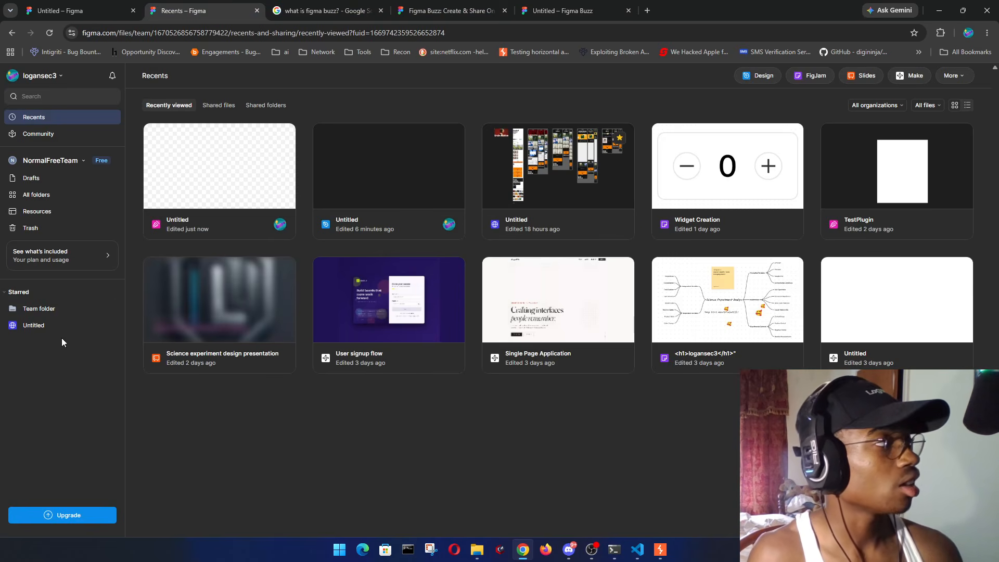
{"action": "left_click", "coordinate": [87, 521]}
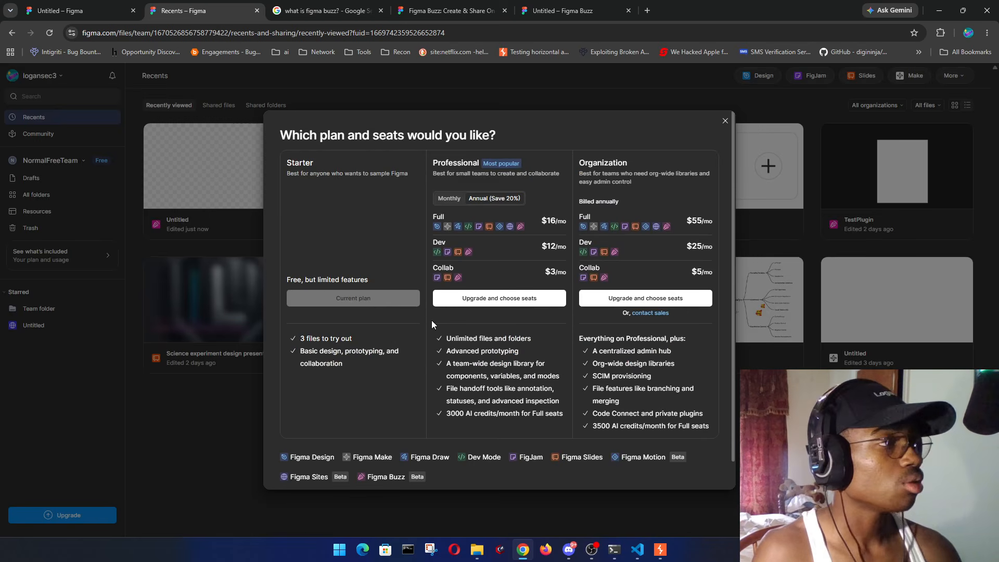
{"action": "left_click", "coordinate": [450, 199]}
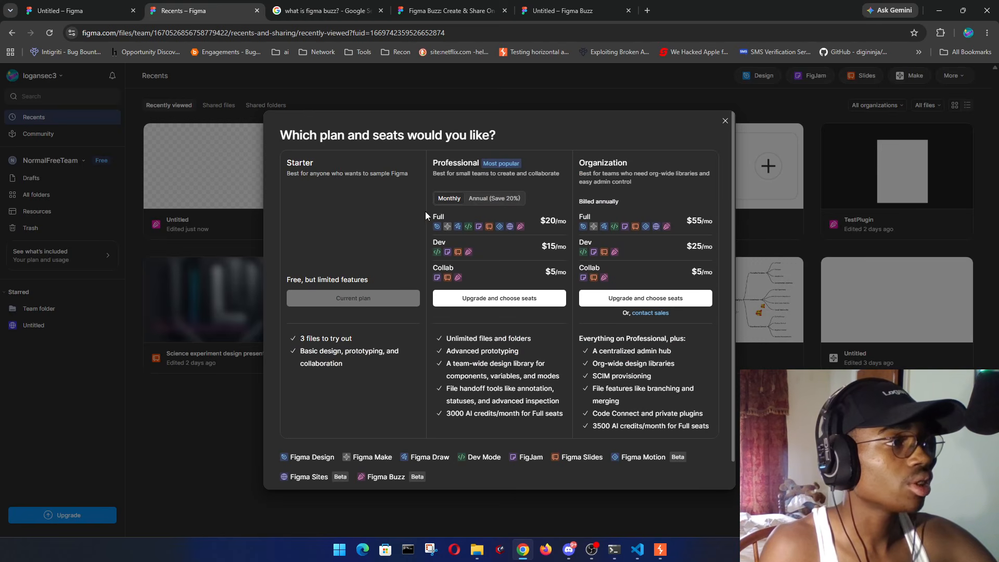
{"action": "scroll", "coordinate": [520, 313], "scroll_direction": "down", "scroll_amount": 1}
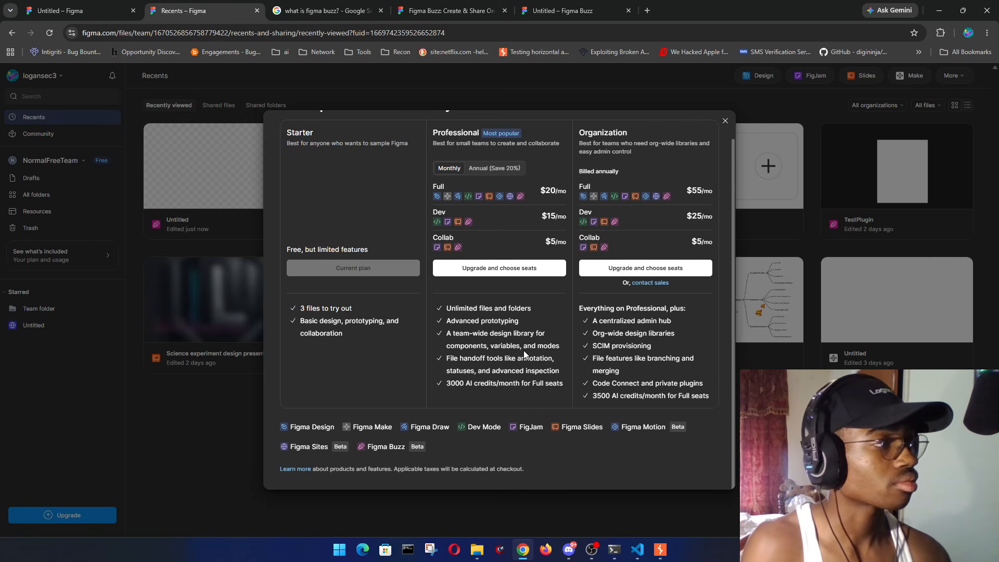
{"action": "scroll", "coordinate": [523, 351], "scroll_direction": "up", "scroll_amount": 1}
{"action": "left_click", "coordinate": [727, 120]}
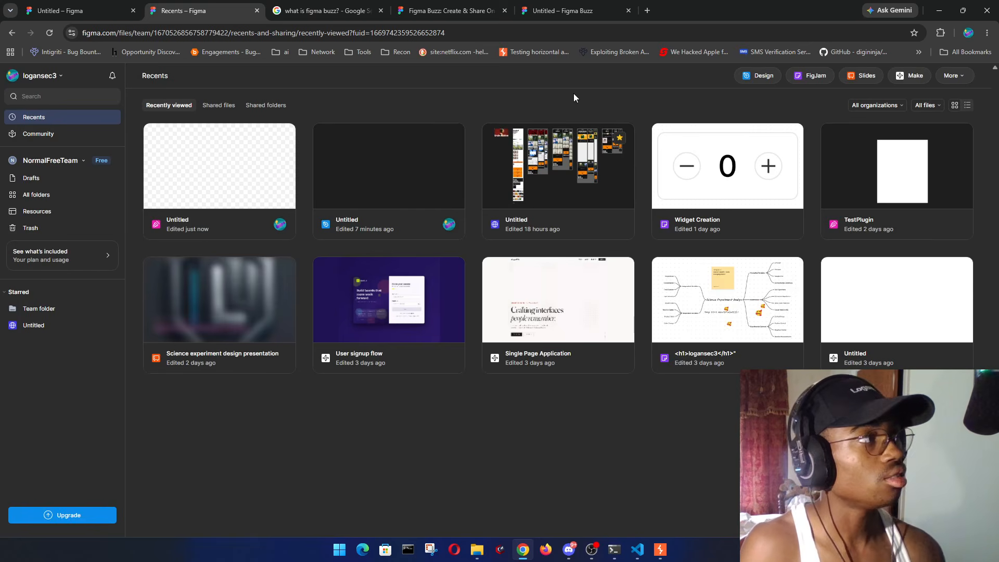
- In a new tab, search HackerOne's Opportunity Discovery for 'figma'
{"action": "left_click", "coordinate": [648, 10]}
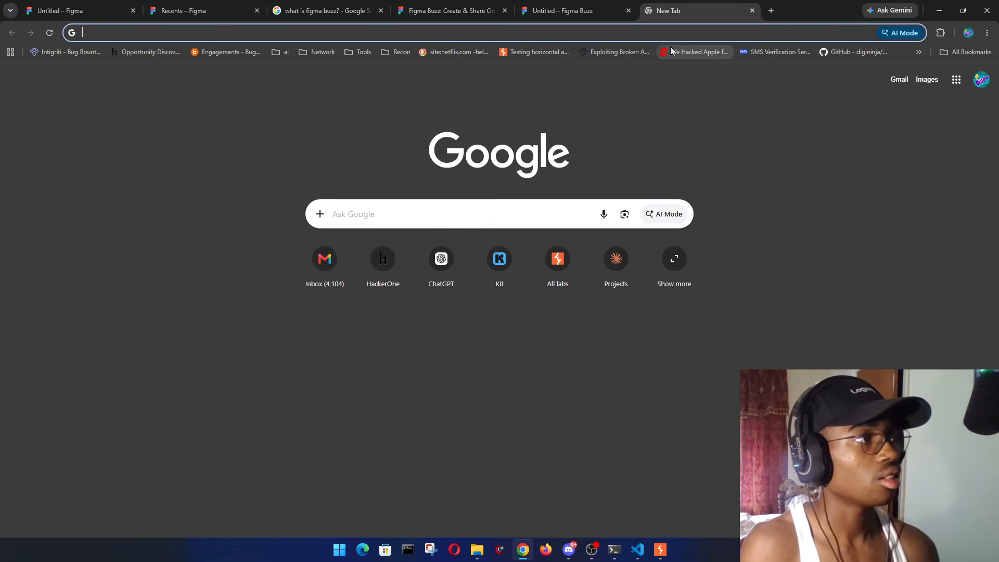
{"action": "left_click", "coordinate": [151, 52]}
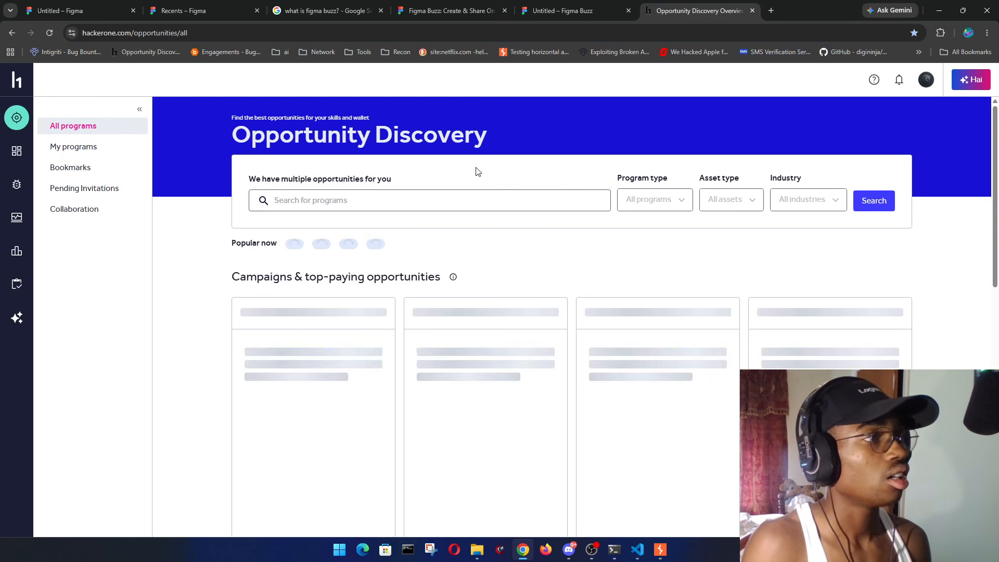
{"action": "left_click", "coordinate": [434, 206]}
{"action": "type", "text": "figma"}
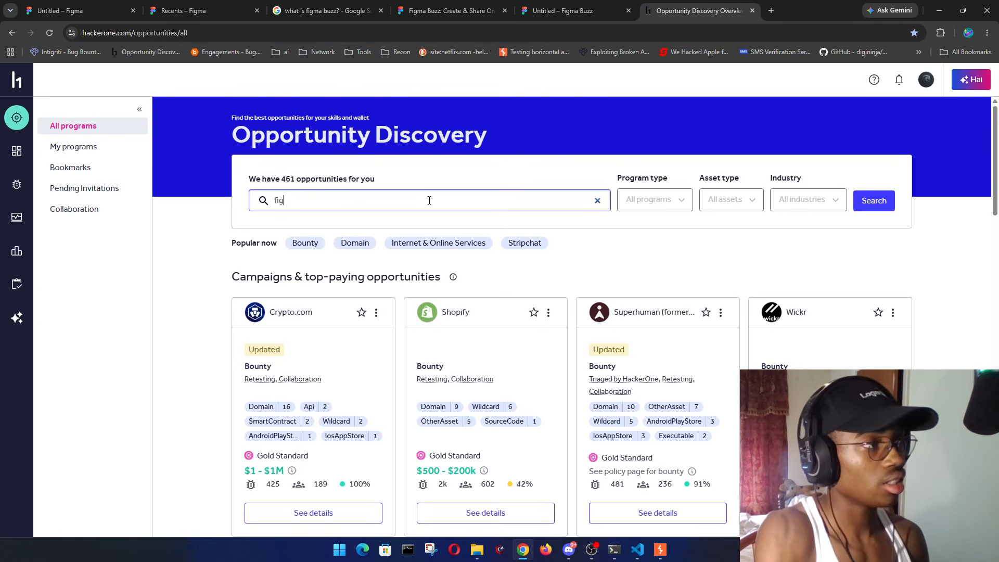
{"action": "key", "text": "Return"}
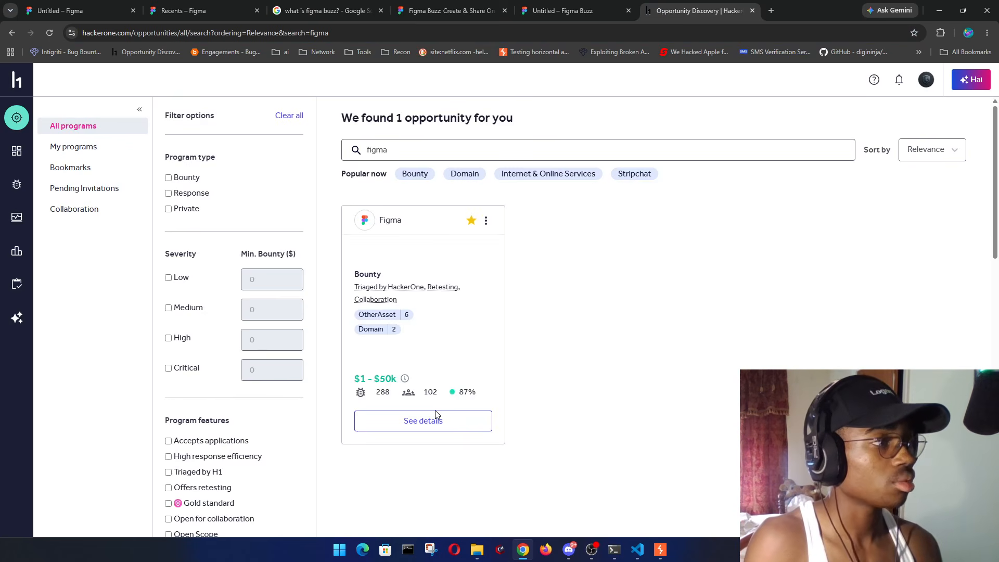
- Open the Figma program's details and scroll through its bounty policy and scope
{"action": "left_click", "coordinate": [423, 420]}
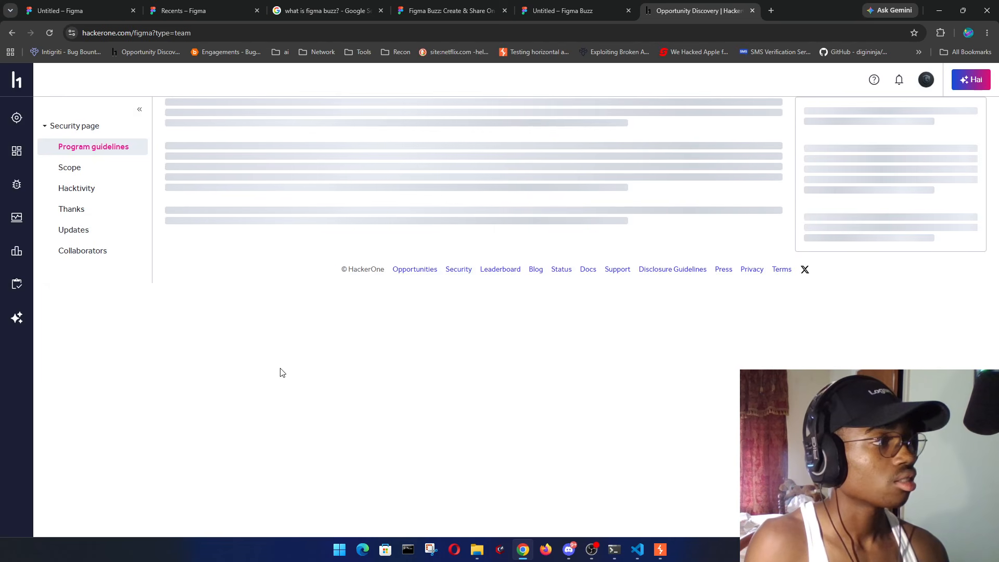
{"action": "scroll", "coordinate": [311, 247], "scroll_direction": "down", "scroll_amount": 10}
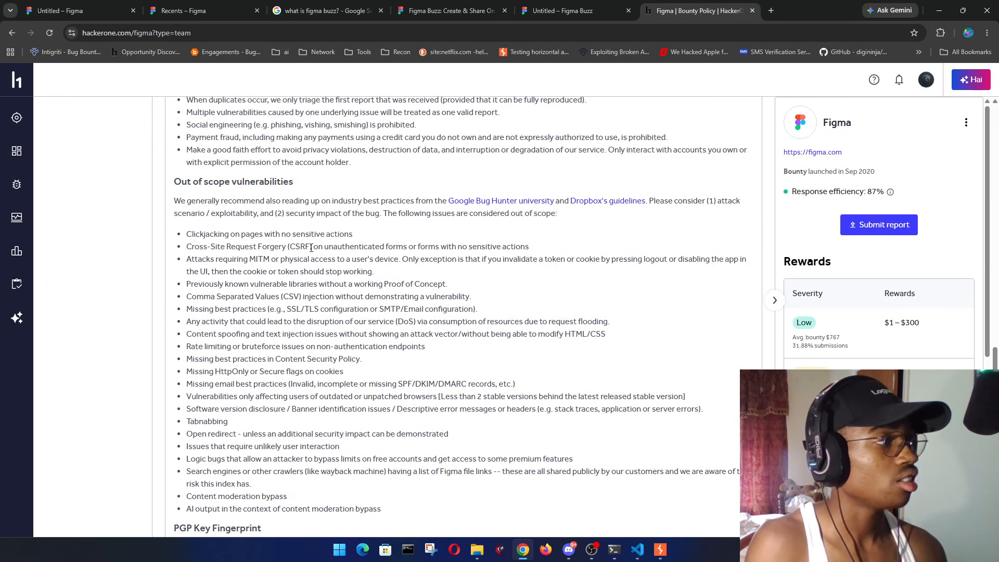
{"action": "scroll", "coordinate": [311, 248], "scroll_direction": "up", "scroll_amount": 1}
{"action": "scroll", "coordinate": [252, 264], "scroll_direction": "down", "scroll_amount": 3}
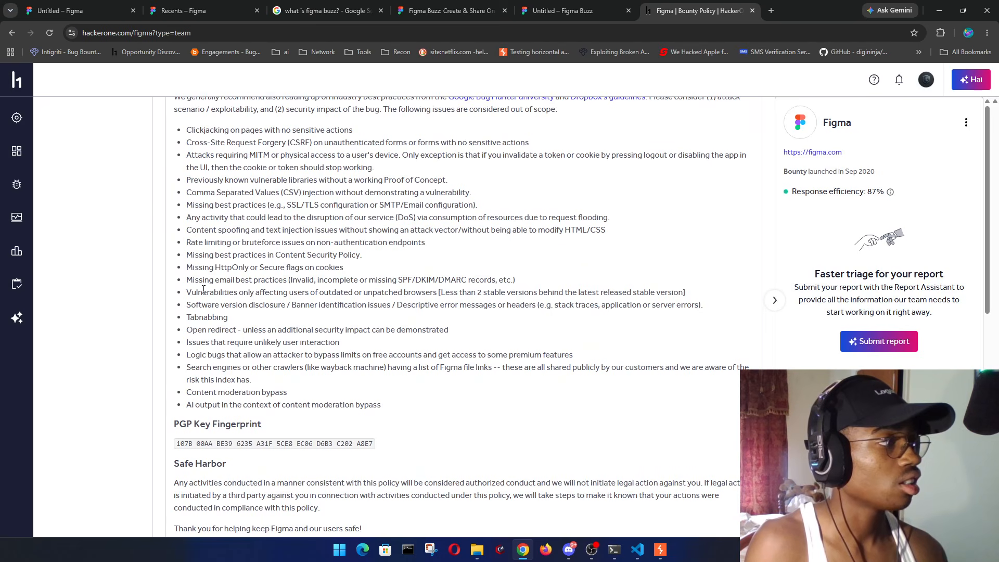
{"action": "scroll", "coordinate": [301, 347], "scroll_direction": "up", "scroll_amount": 6}
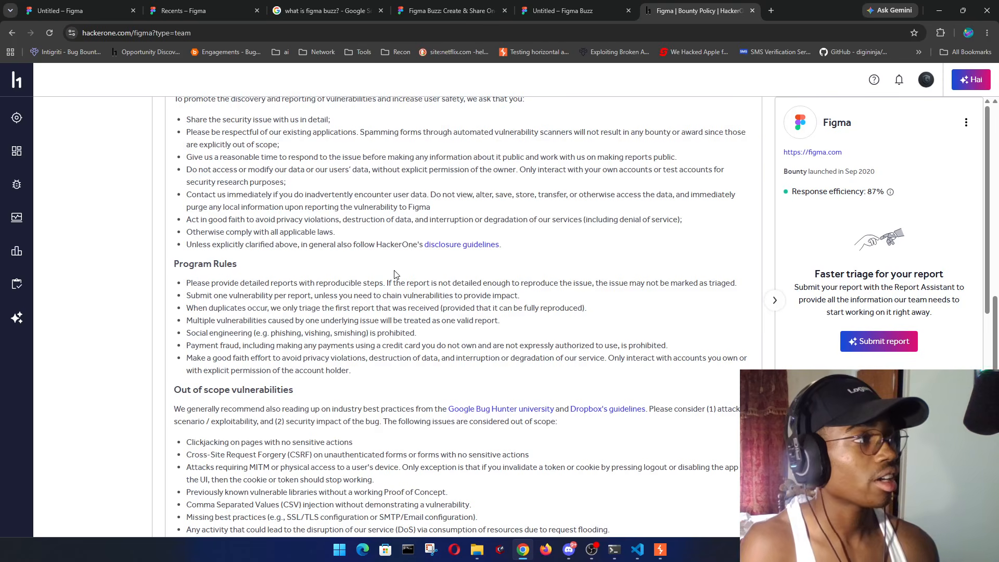
{"action": "scroll", "coordinate": [395, 281], "scroll_direction": "up", "scroll_amount": 8}
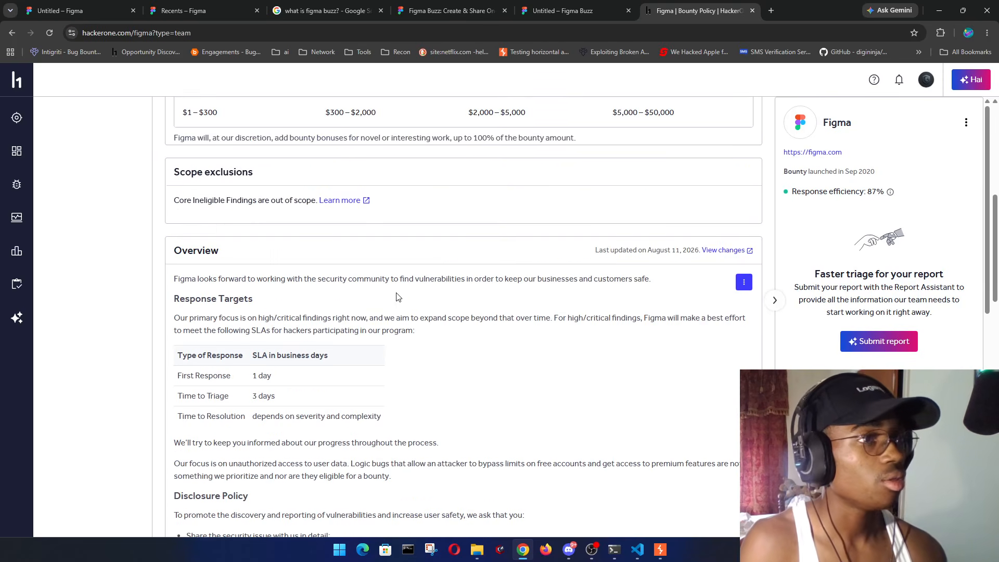
- Revisit the Figma Buzz template gallery and landing page, then reopen the plan and seats comparison from Recents
{"action": "left_click", "coordinate": [551, 11]}
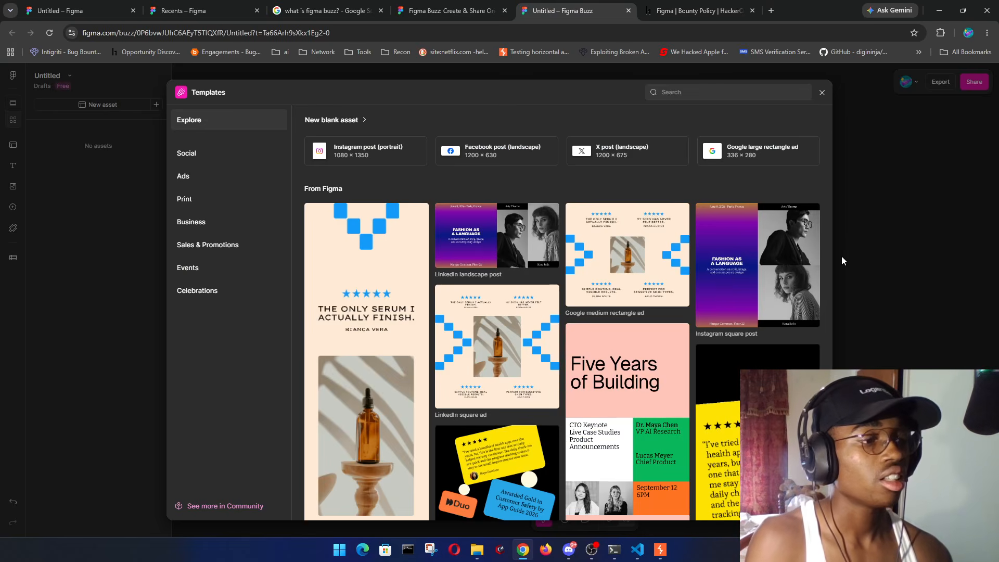
{"action": "mouse_move", "coordinate": [796, 286]}
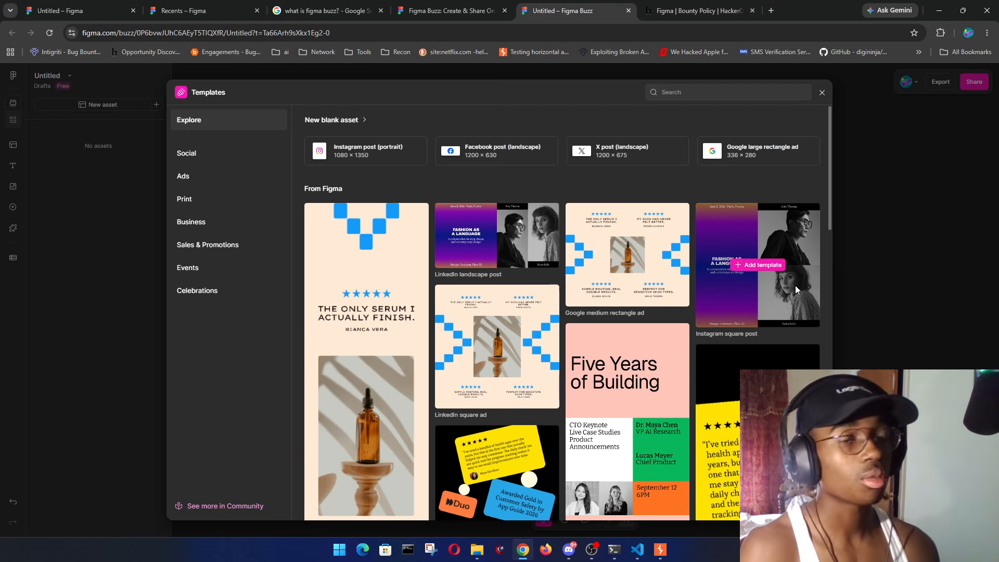
{"action": "left_click", "coordinate": [452, 10]}
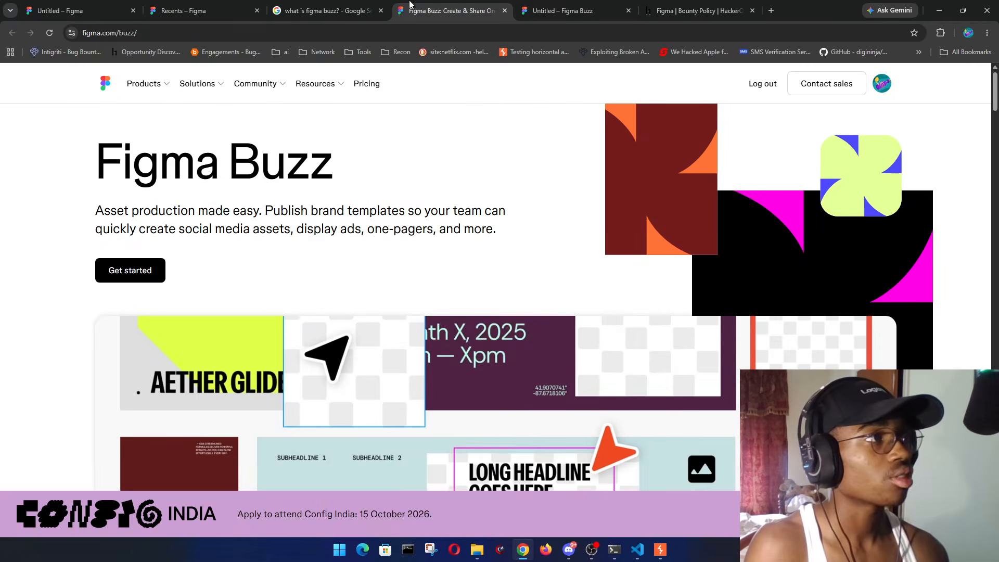
{"action": "left_click", "coordinate": [249, 5]}
{"action": "left_click", "coordinate": [107, 516]}
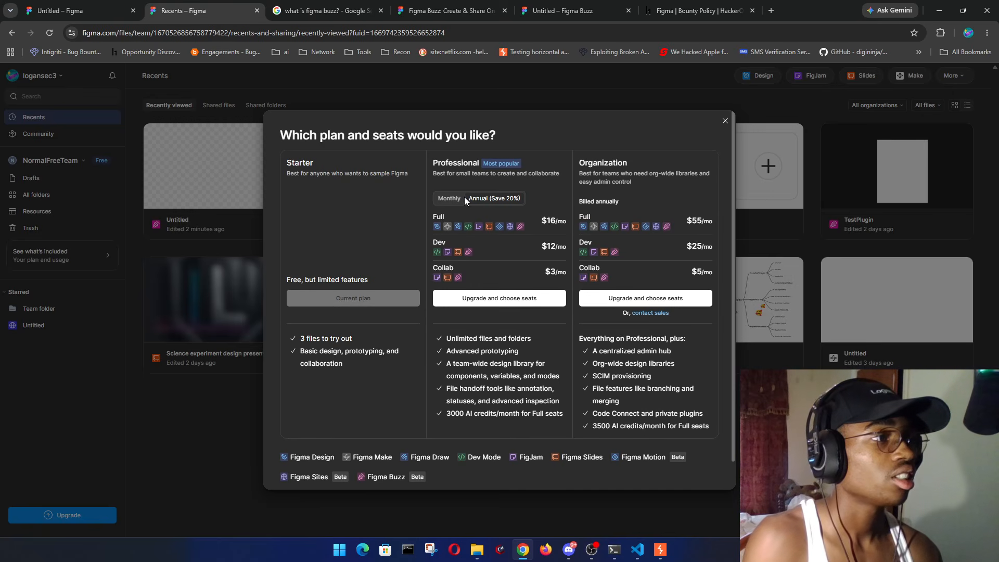
- Show monthly Professional prices and calculate 55 *12 in a Google search tab, then close it
{"action": "left_click", "coordinate": [452, 197]}
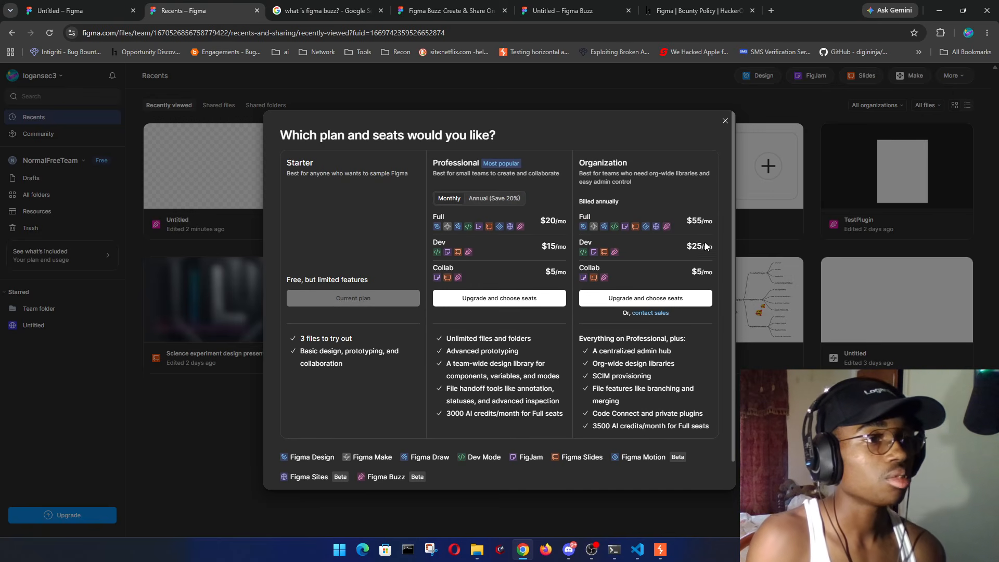
{"action": "left_click", "coordinate": [772, 7]}
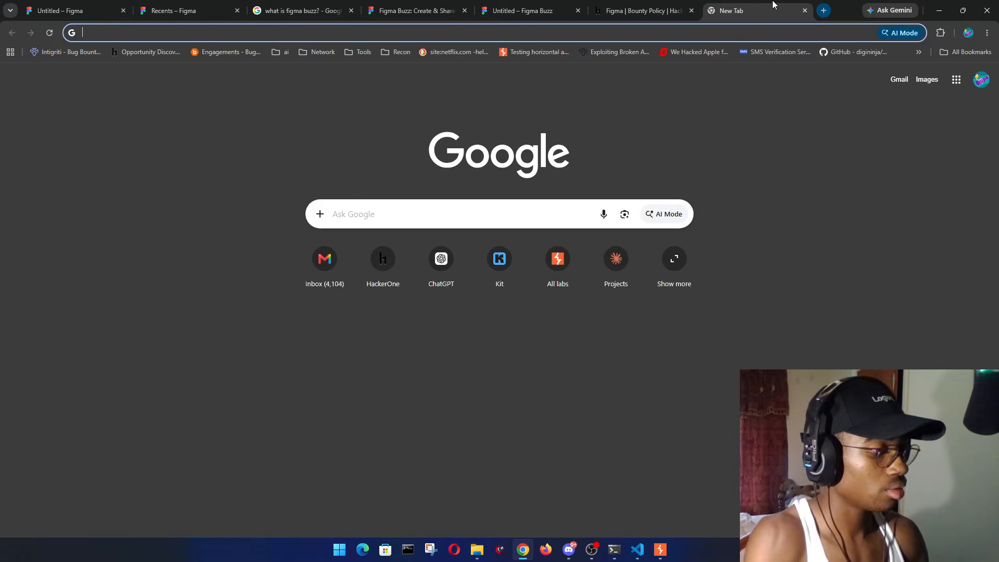
{"action": "type", "text": "55"}
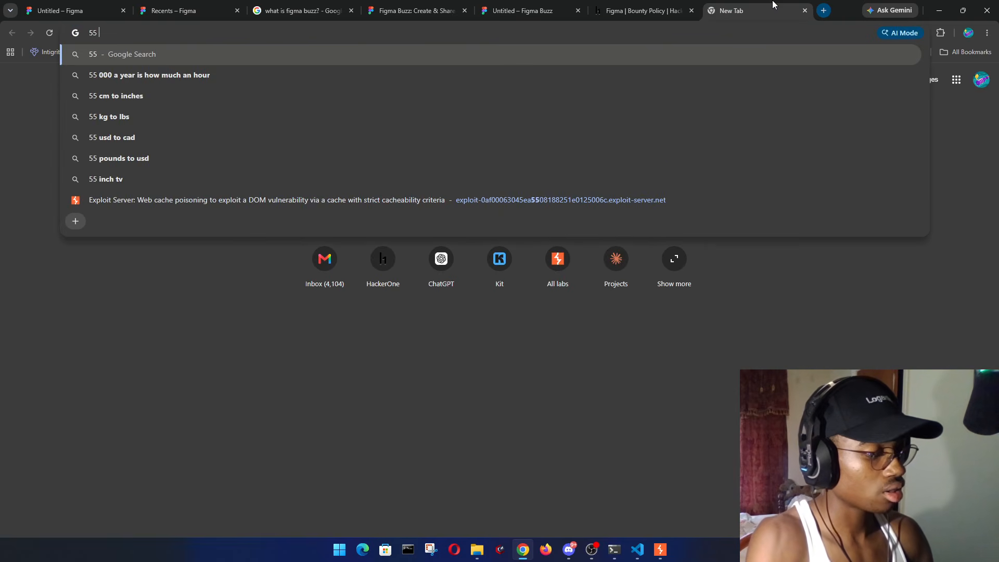
{"action": "type", "text": " *12"}
{"action": "key", "text": "Return"}
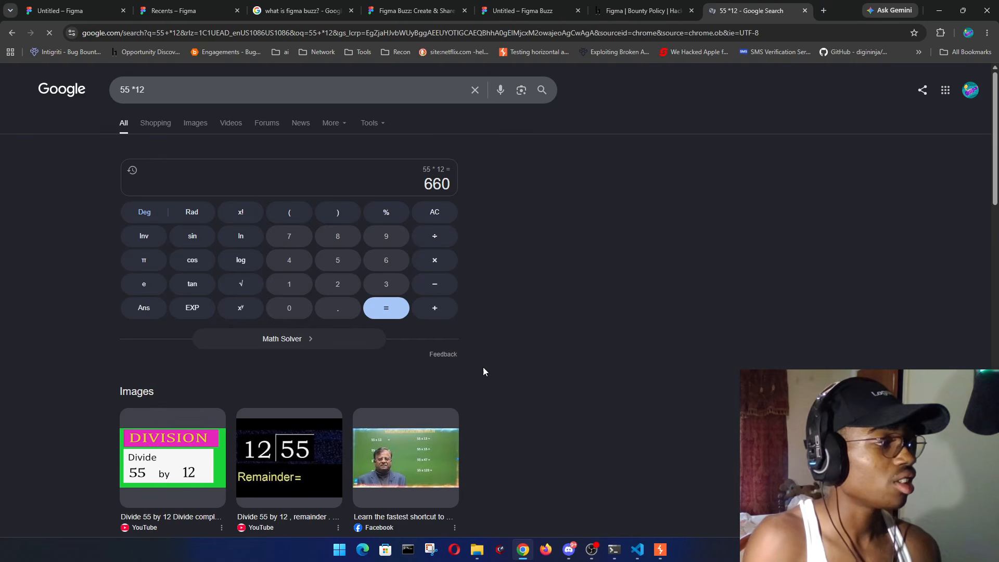
{"action": "left_click", "coordinate": [804, 11]}
- Dismiss the plan dialog and show the Testing Something design's prototype settings
{"action": "left_click", "coordinate": [723, 119]}
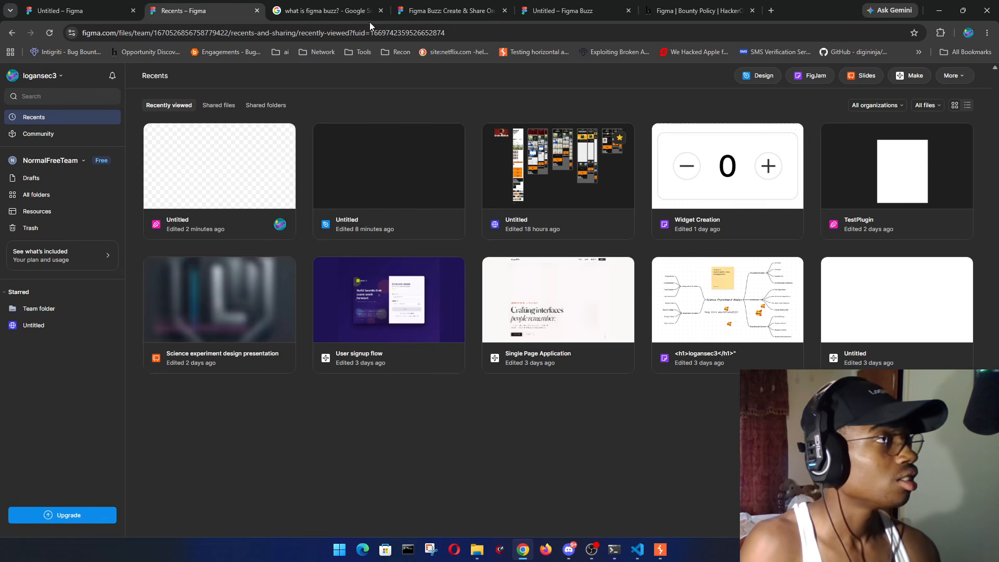
{"action": "left_click", "coordinate": [88, 9]}
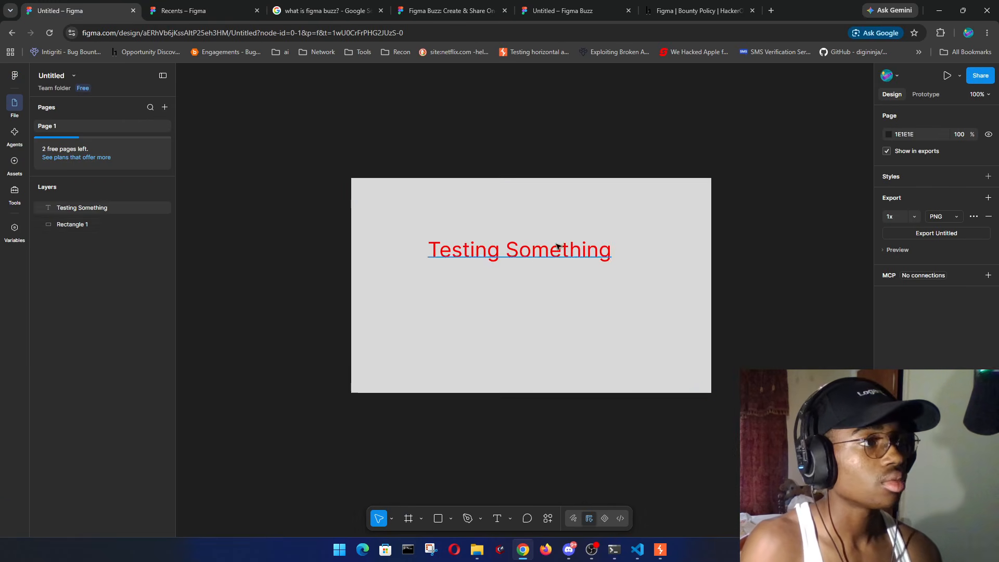
{"action": "left_click", "coordinate": [562, 10]}
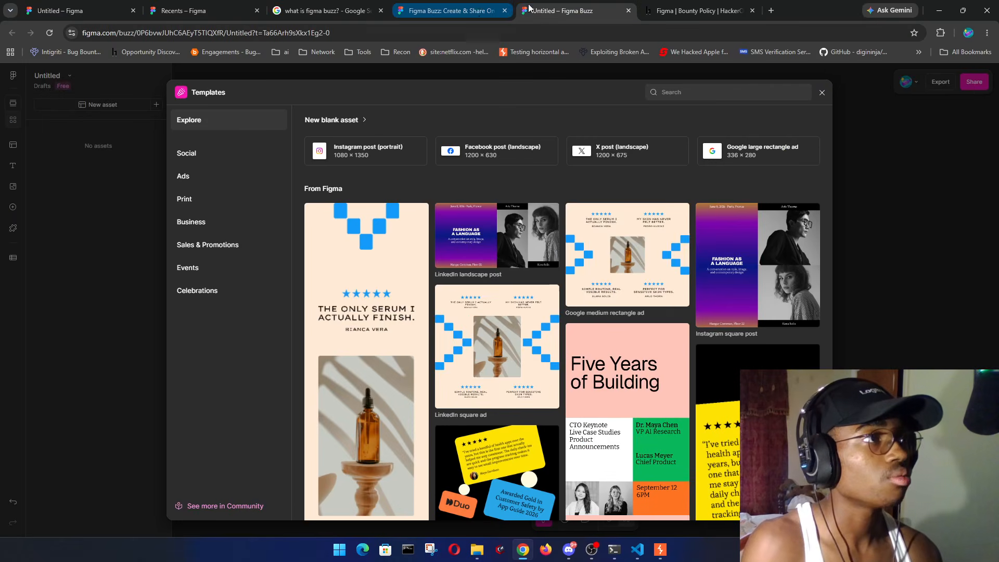
{"action": "left_click", "coordinate": [88, 9]}
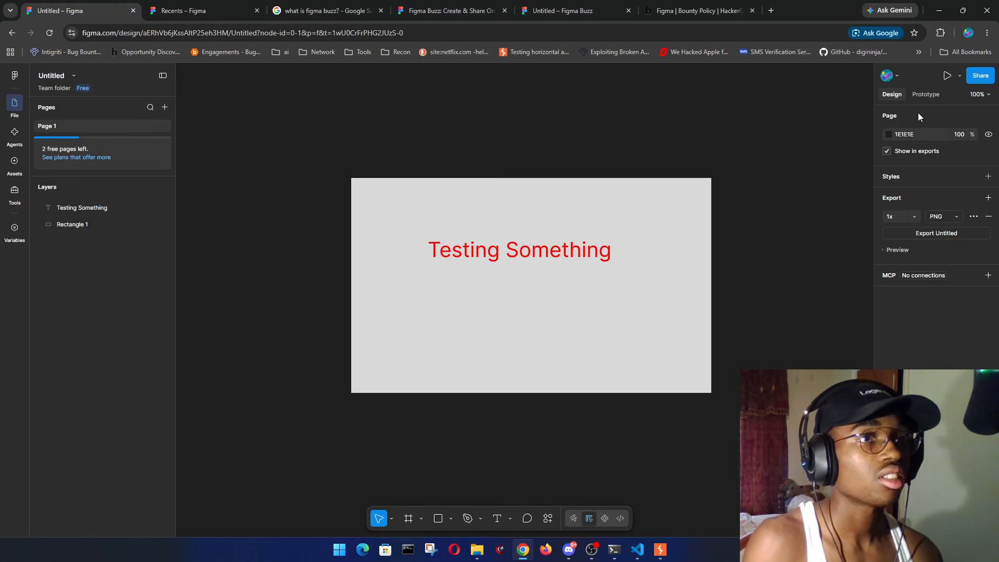
{"action": "left_click", "coordinate": [920, 96]}
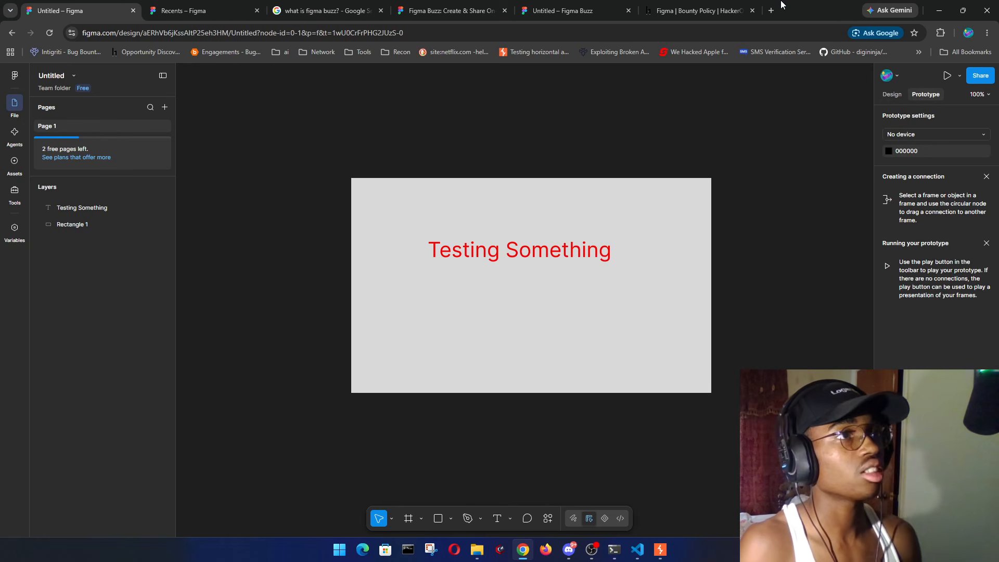
- Close the HackerOne bounty policy tab and add a blank new tab
{"action": "left_click", "coordinate": [752, 6]}
{"action": "left_click", "coordinate": [752, 9]}
{"action": "left_click", "coordinate": [651, 7]}
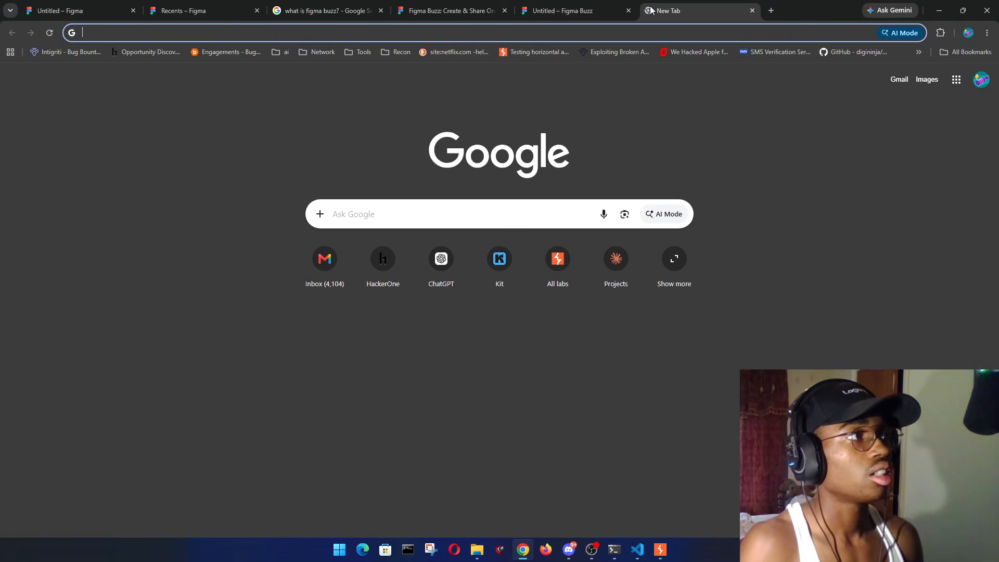
{"action": "left_click", "coordinate": [203, 10]}
- Change the Google search to 'what is figma prototype?' and open the Guide to prototyping result in a background tab
{"action": "left_click", "coordinate": [323, 11]}
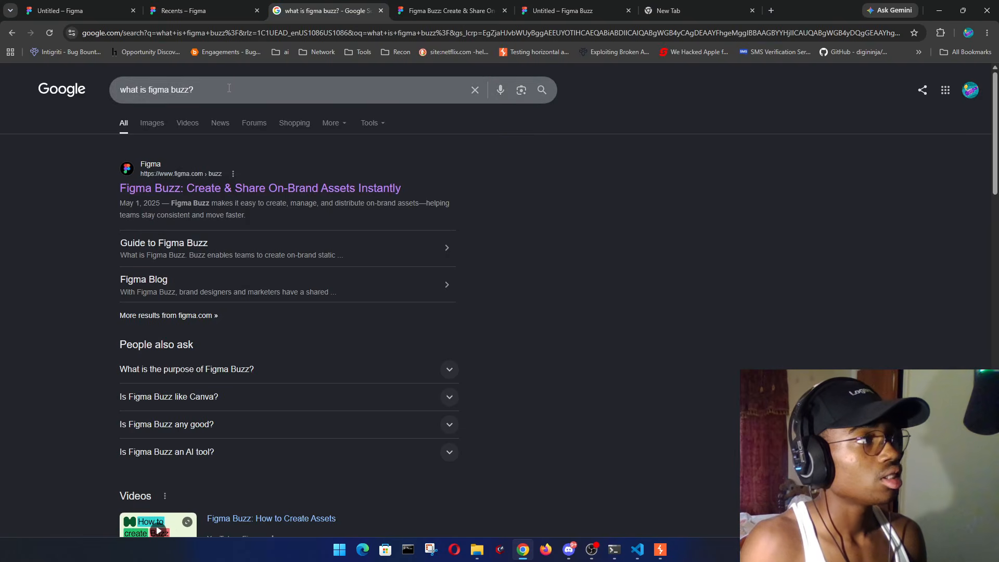
{"action": "left_click_drag", "start_coordinate": [194, 90], "coordinate": [163, 92]}
{"action": "type", "text": "a proto"}
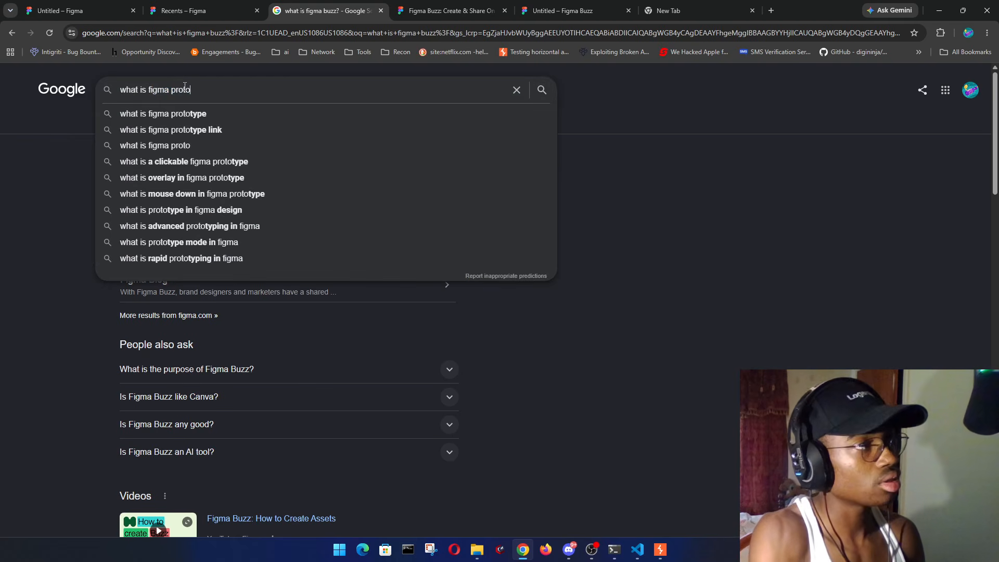
{"action": "type", "text": "type"}
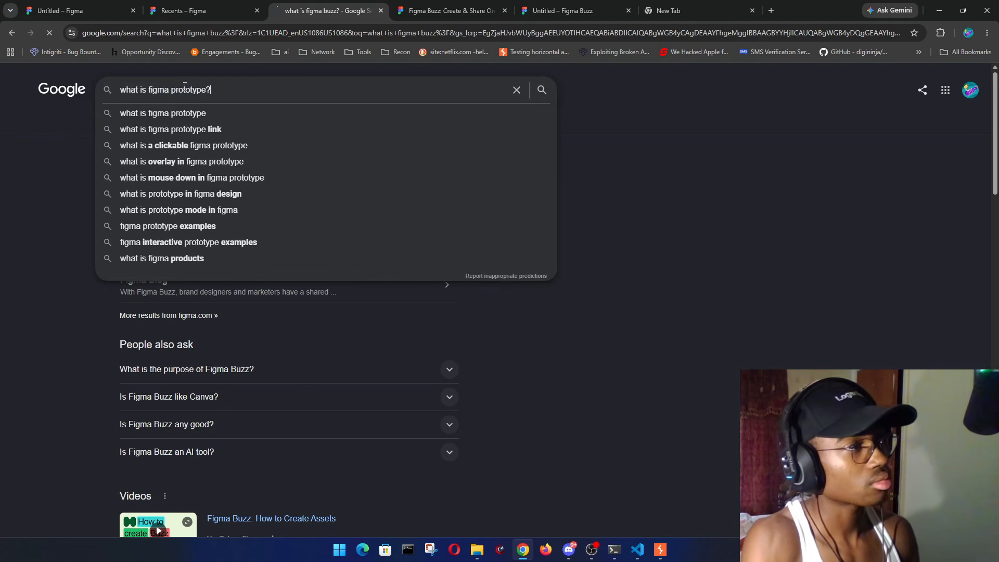
{"action": "type", "text": "?"}
{"action": "key", "text": "Return"}
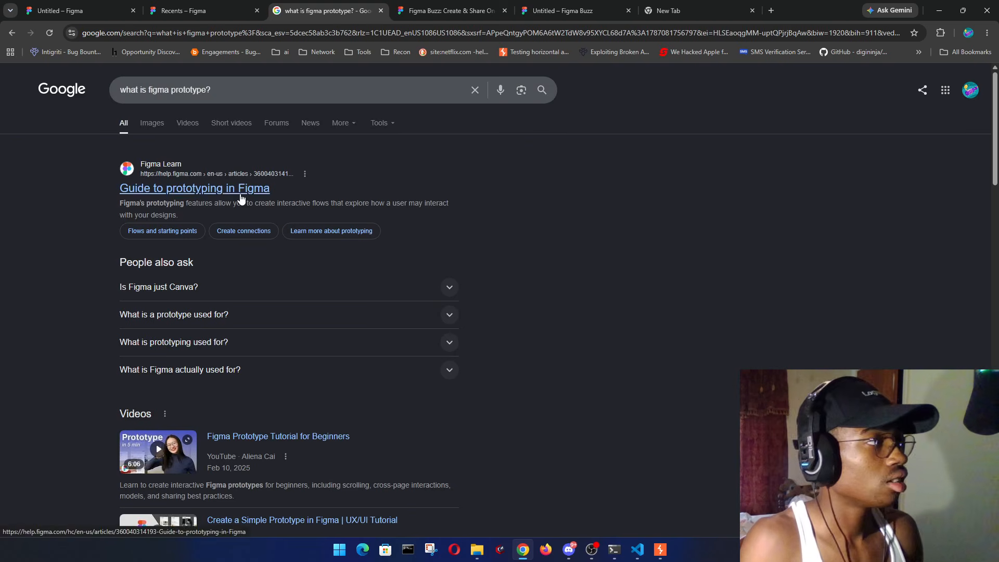
{"action": "middle_click", "coordinate": [241, 193]}
- Bring up the Guide to prototyping in Figma article and skim its opening
{"action": "left_click", "coordinate": [659, 5]}
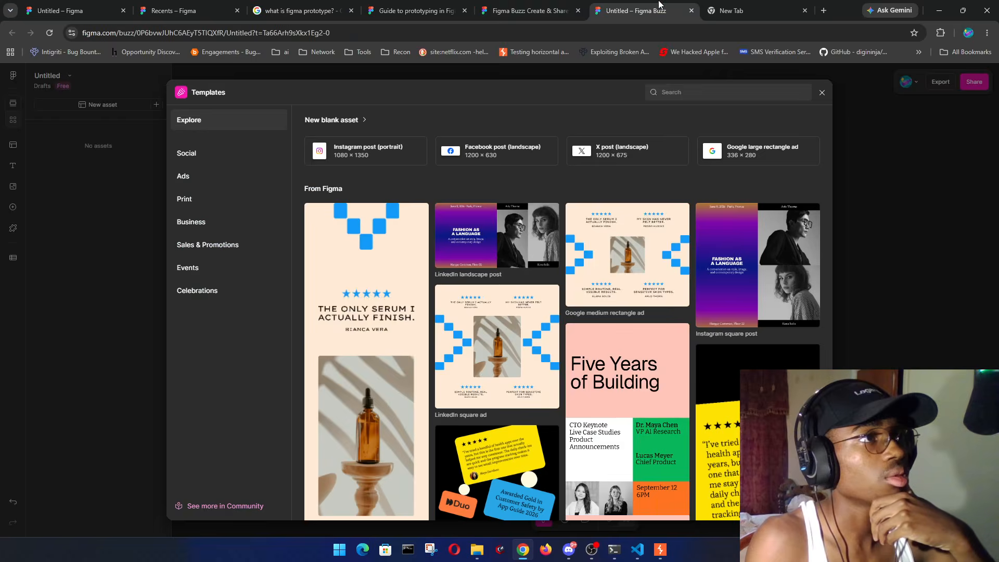
{"action": "left_click", "coordinate": [531, 11]}
{"action": "left_click", "coordinate": [417, 11]}
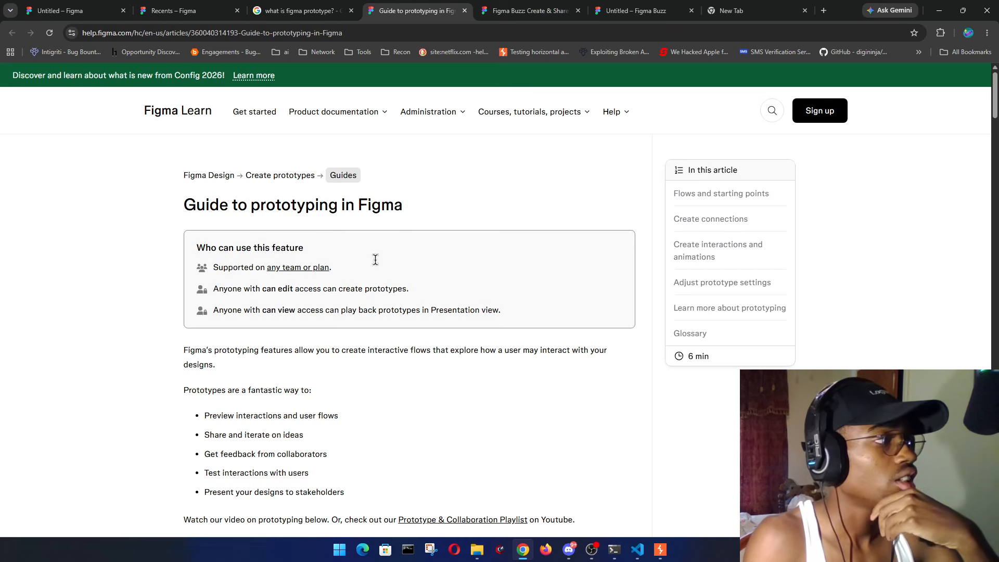
{"action": "scroll", "coordinate": [375, 260], "scroll_direction": "down", "scroll_amount": 4}
{"action": "scroll", "coordinate": [458, 210], "scroll_direction": "up", "scroll_amount": 4}
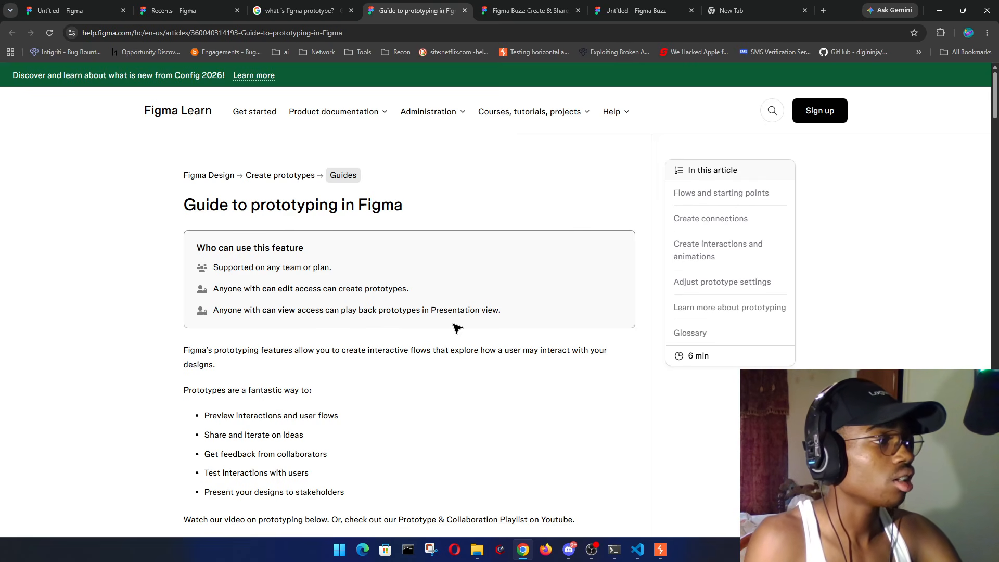
{"action": "scroll", "coordinate": [520, 240], "scroll_direction": "down", "scroll_amount": 3}
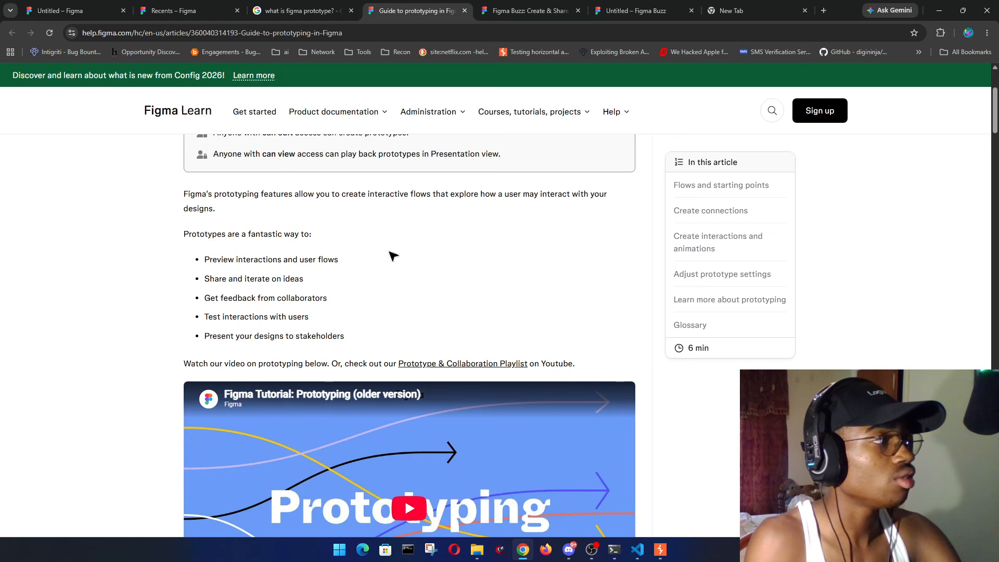
- Have the introduction and list of prototype uses read aloud, then scroll through the rest of the guide
{"action": "left_click_drag", "start_coordinate": [179, 190], "coordinate": [368, 328]}
{"action": "right_click", "coordinate": [261, 301]}
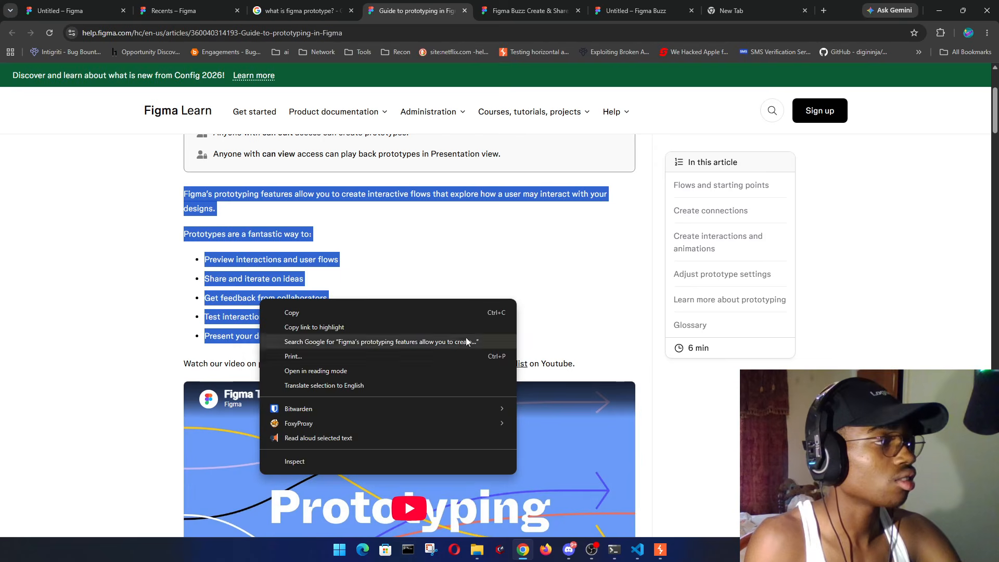
{"action": "left_click", "coordinate": [310, 439]}
{"action": "left_click", "coordinate": [517, 282]}
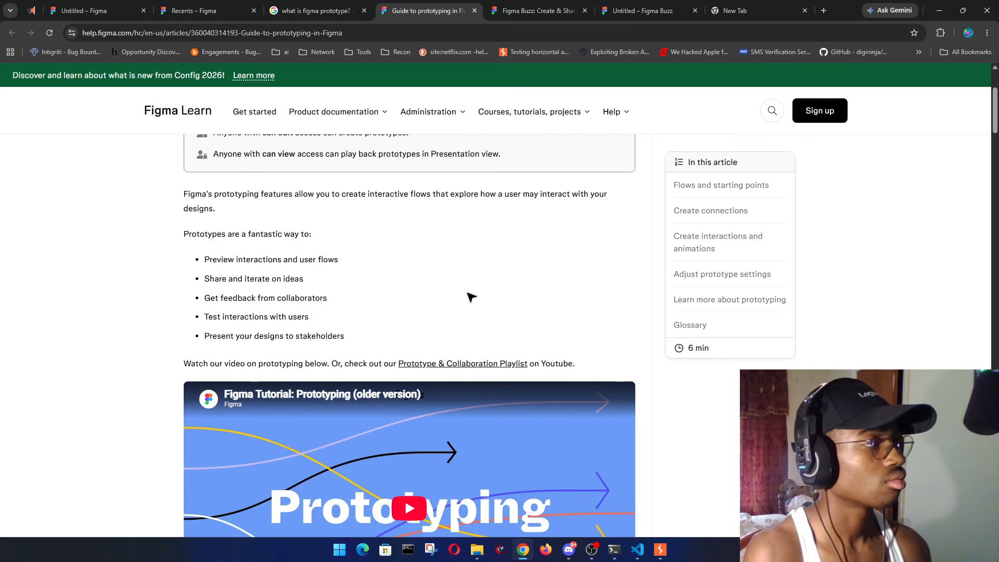
{"action": "scroll", "coordinate": [471, 290], "scroll_direction": "down", "scroll_amount": 10}
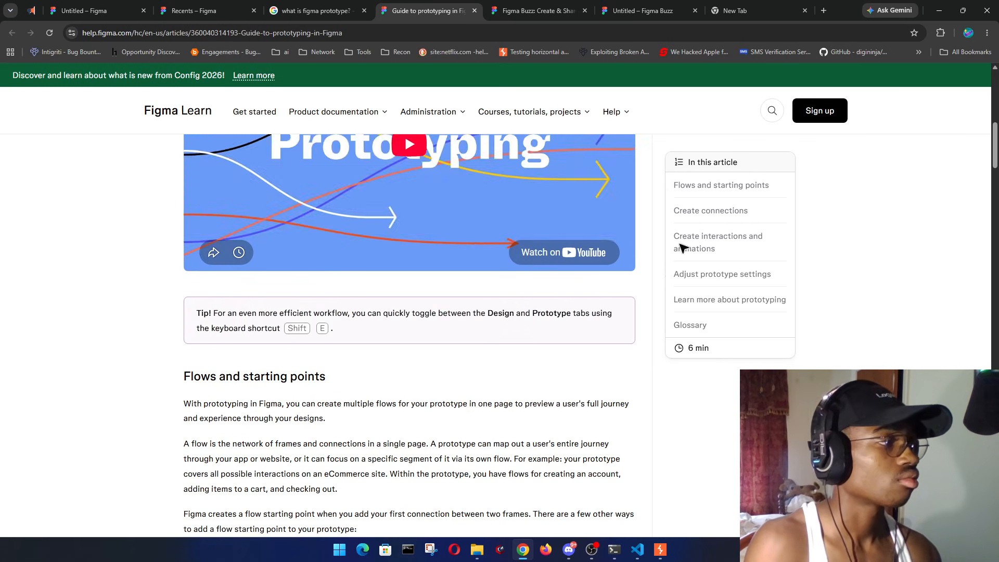
{"action": "scroll", "coordinate": [417, 345], "scroll_direction": "down", "scroll_amount": 15}
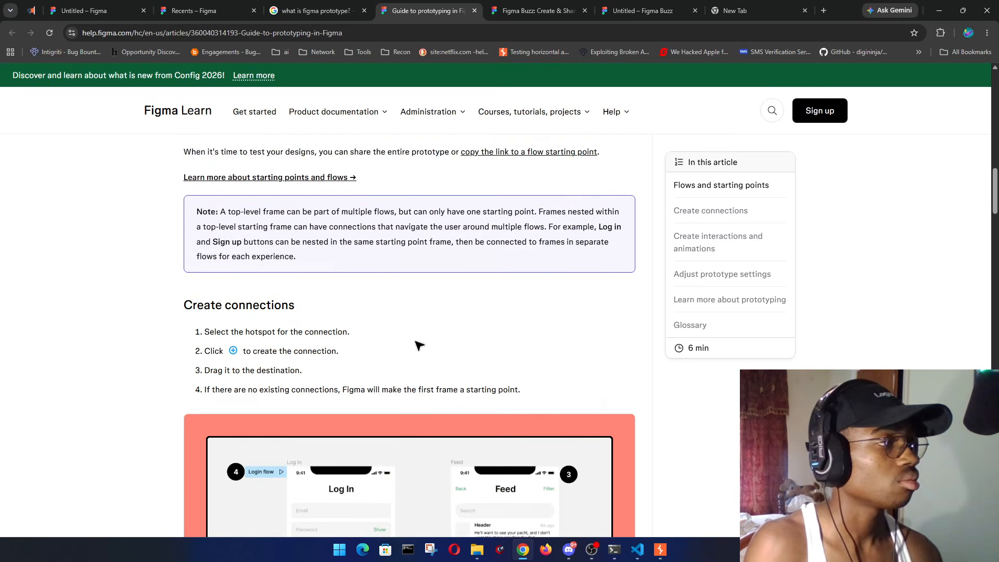
{"action": "scroll", "coordinate": [581, 308], "scroll_direction": "down", "scroll_amount": 15}
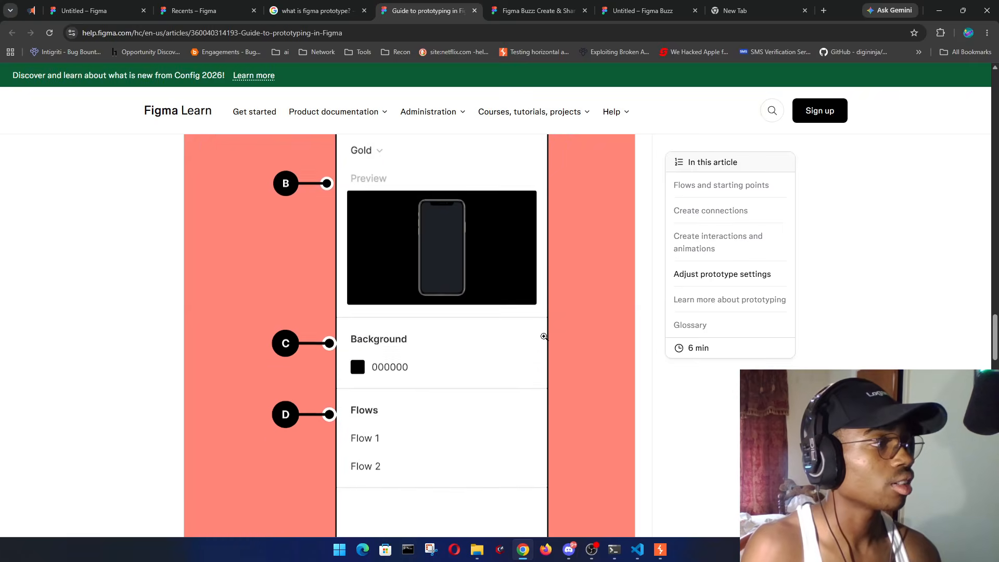
{"action": "scroll", "coordinate": [521, 351], "scroll_direction": "down", "scroll_amount": 8}
{"action": "scroll", "coordinate": [520, 353], "scroll_direction": "down", "scroll_amount": 8}
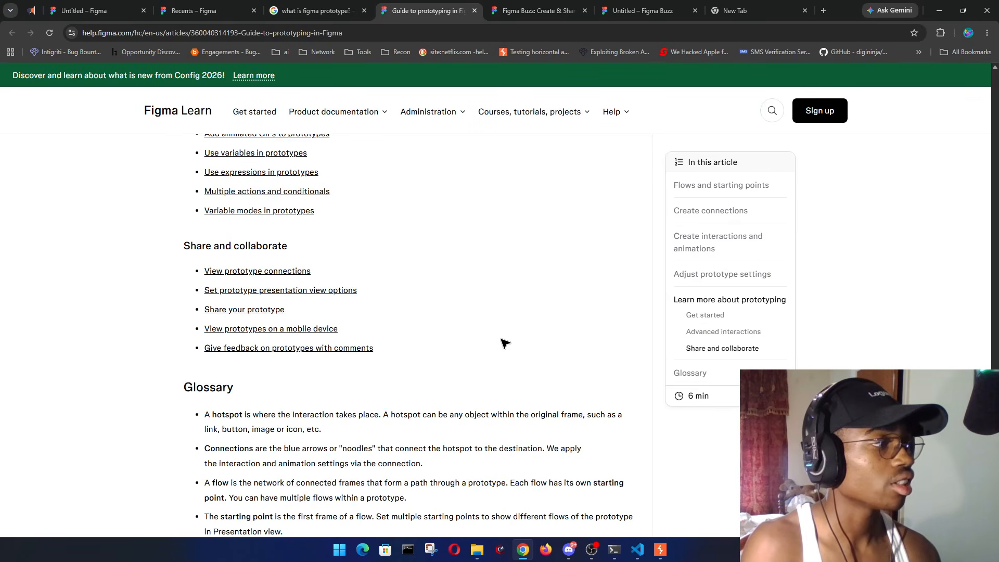
{"action": "scroll", "coordinate": [505, 341], "scroll_direction": "up", "scroll_amount": 13}
- Close the prototyping guide and show the Design properties of the Testing Something file
{"action": "left_click", "coordinate": [475, 10]}
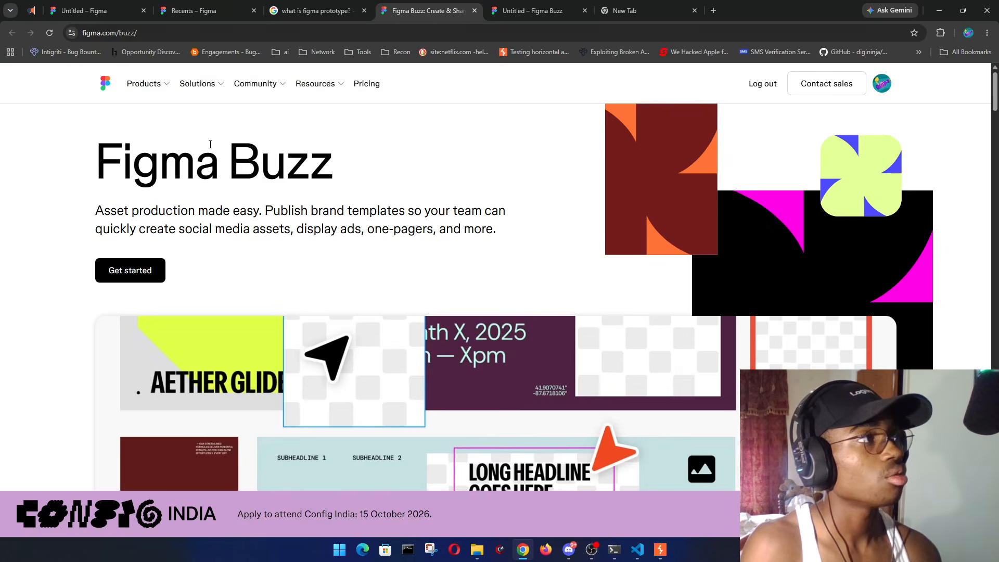
{"action": "left_click", "coordinate": [198, 11]}
{"action": "left_click", "coordinate": [88, 11]}
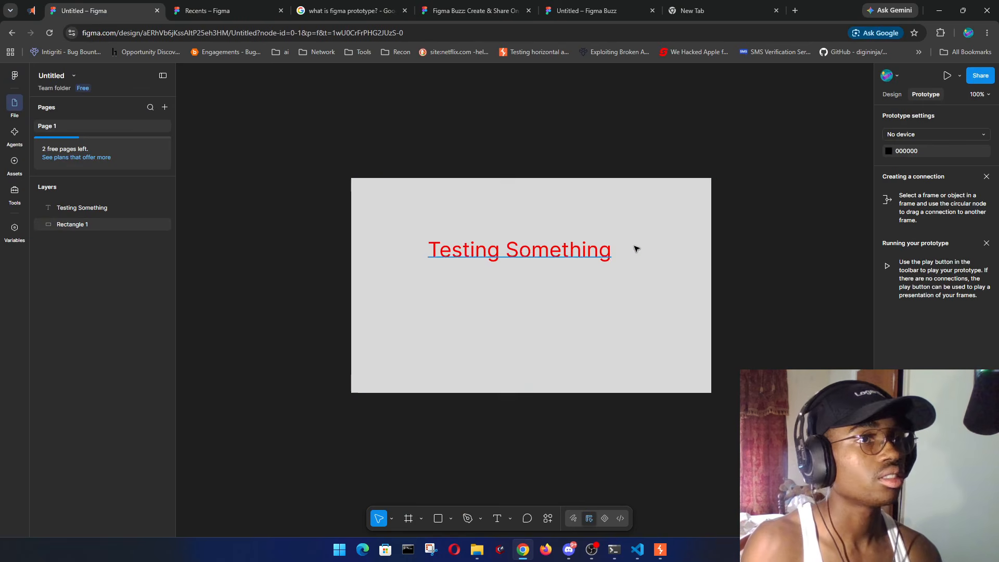
{"action": "left_click", "coordinate": [896, 95]}
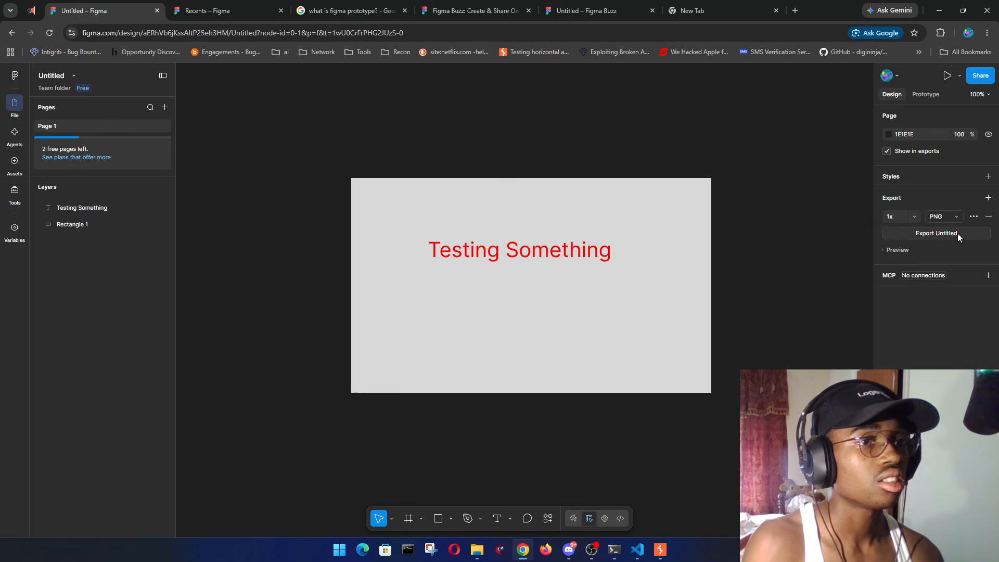
- Review the advanced PNG export settings' colour profile and image resampling options without changing them
{"action": "left_click", "coordinate": [974, 217]}
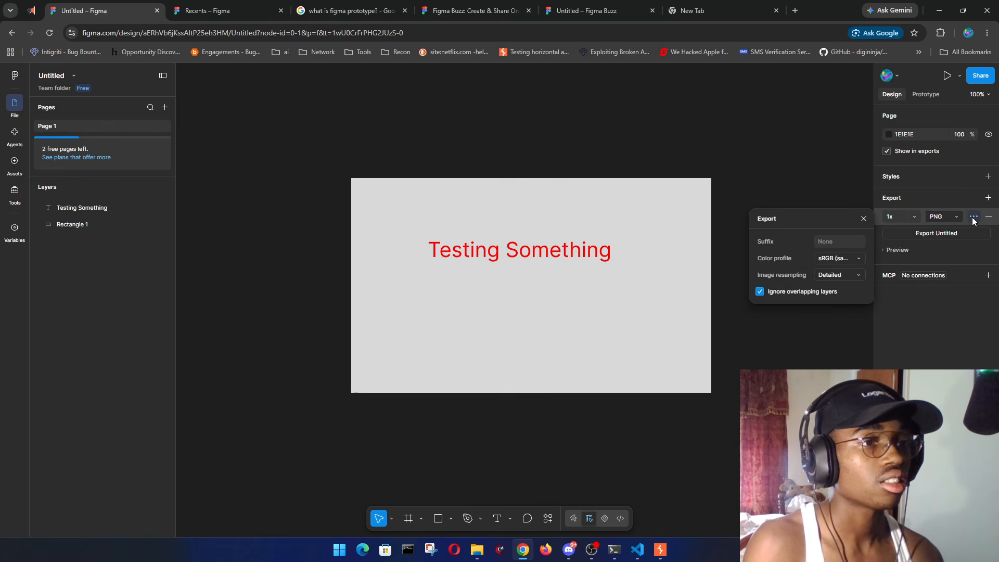
{"action": "left_click", "coordinate": [850, 259]}
{"action": "left_click", "coordinate": [899, 280]}
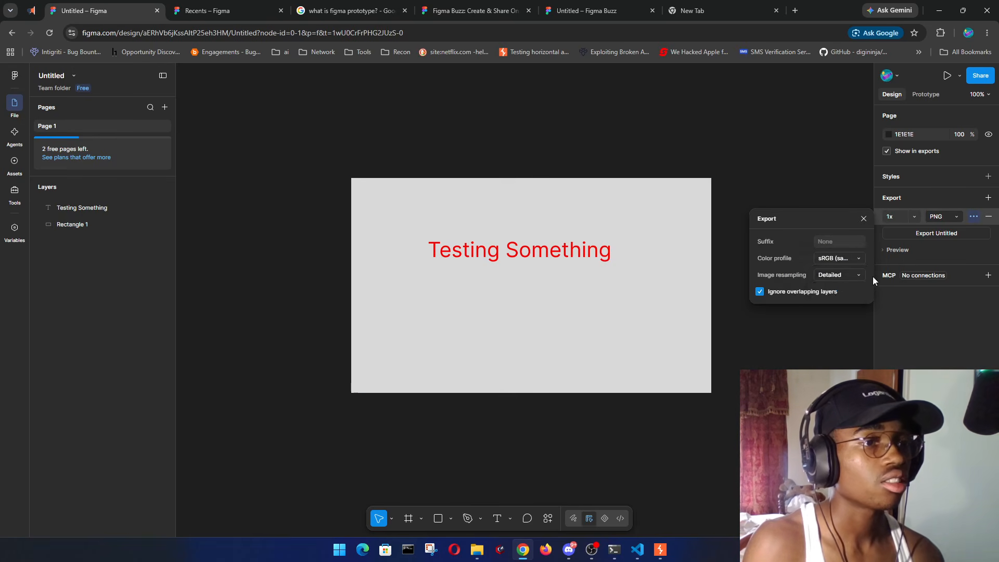
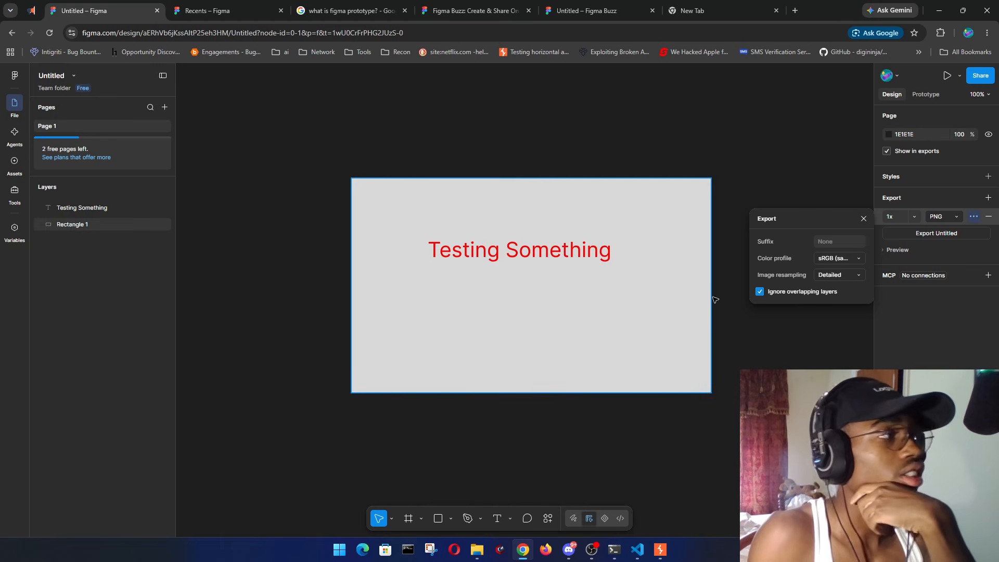
- Briefly hide and restore the side panels, then rename the Untitled file to TestingVid
{"action": "left_click", "coordinate": [164, 79]}
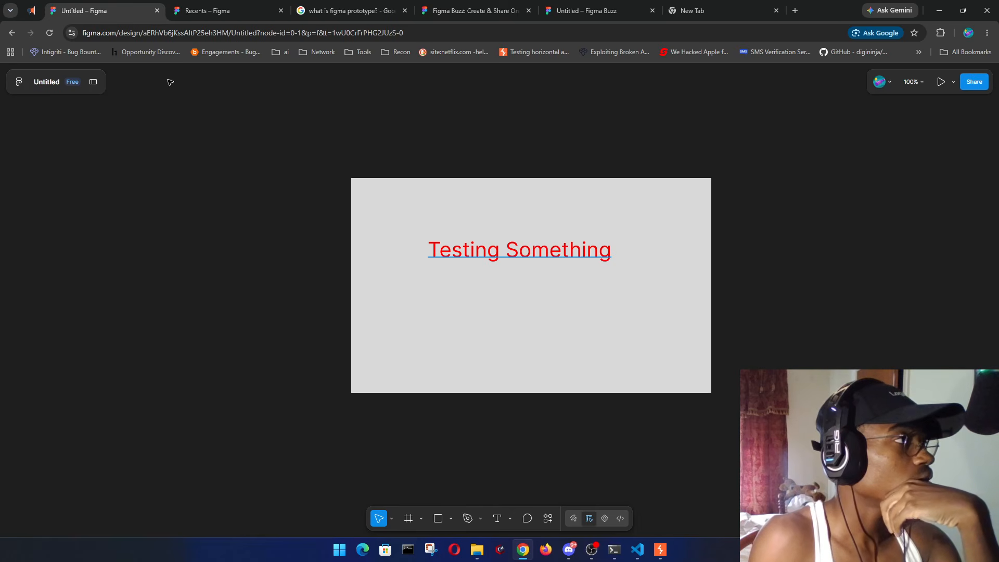
{"action": "left_click", "coordinate": [87, 84]}
{"action": "left_click", "coordinate": [62, 76]}
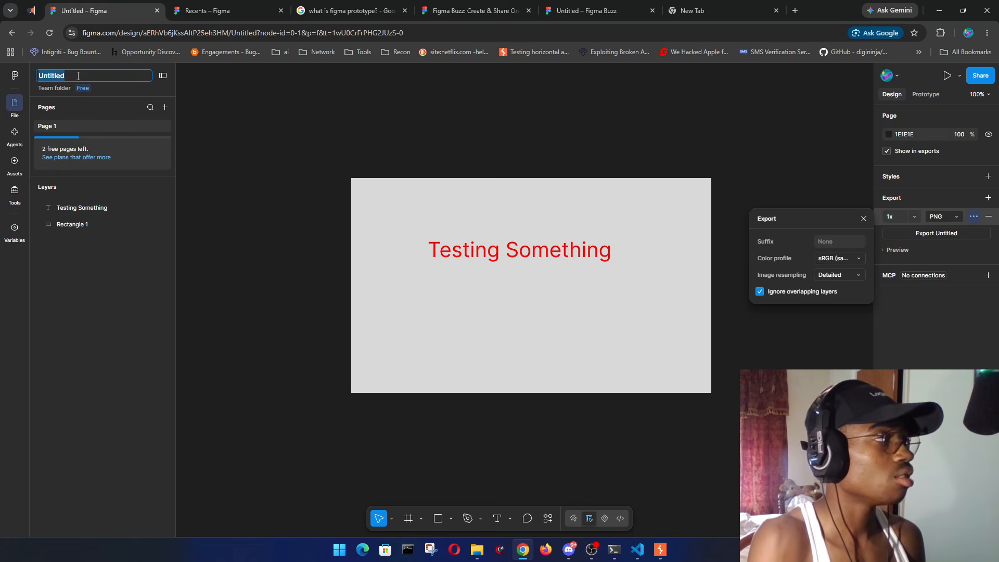
{"action": "type", "text": "TestingVid"}
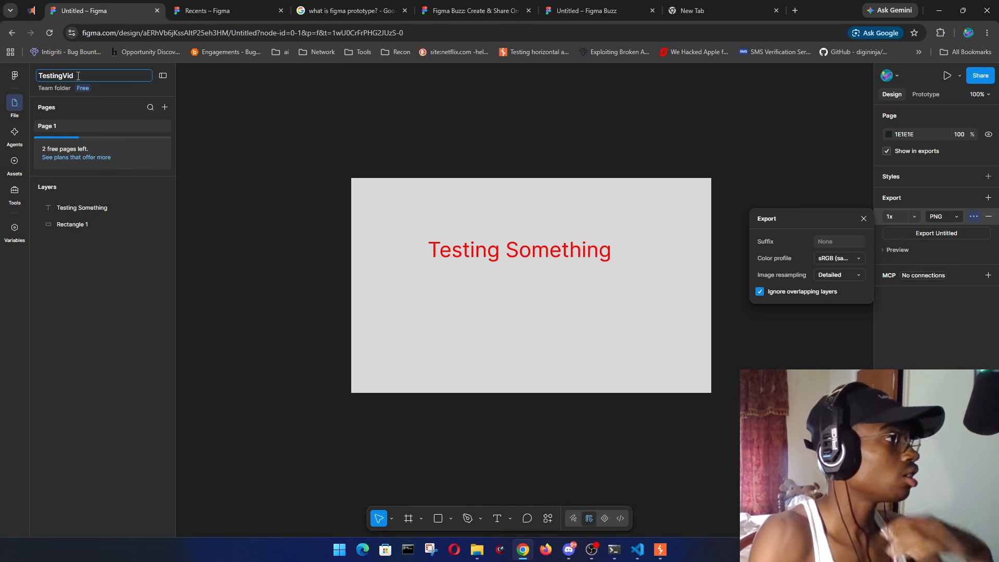
{"action": "key", "text": "Return"}
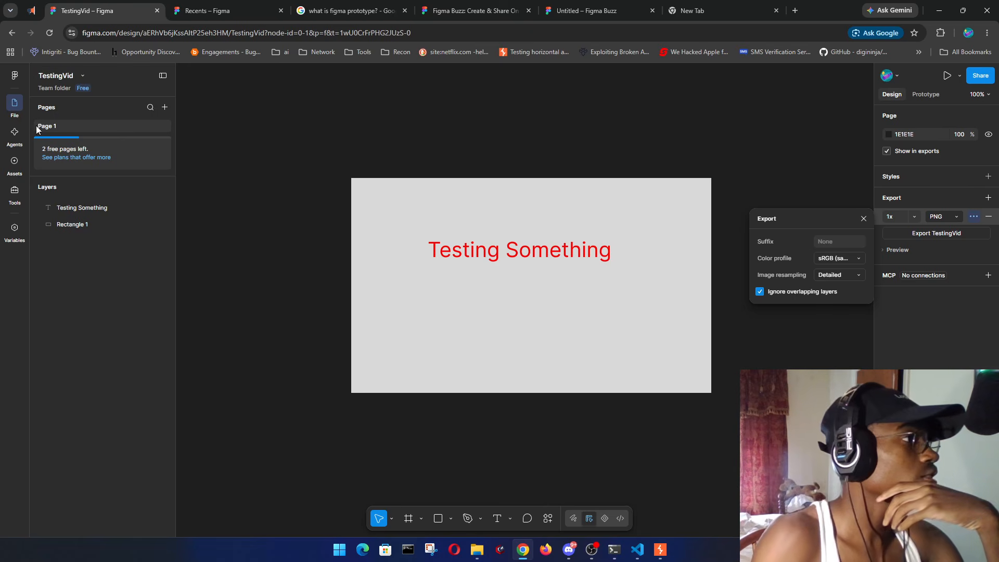
- Add a second page to the file and name it '<h2>lol'
{"action": "left_click", "coordinate": [151, 108]}
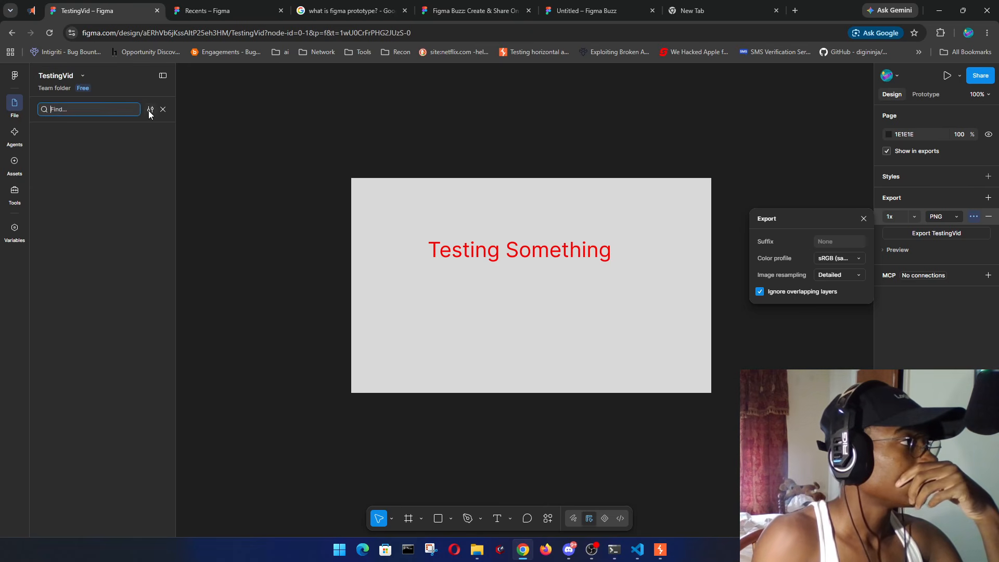
{"action": "left_click", "coordinate": [162, 110]}
{"action": "left_click", "coordinate": [163, 108]}
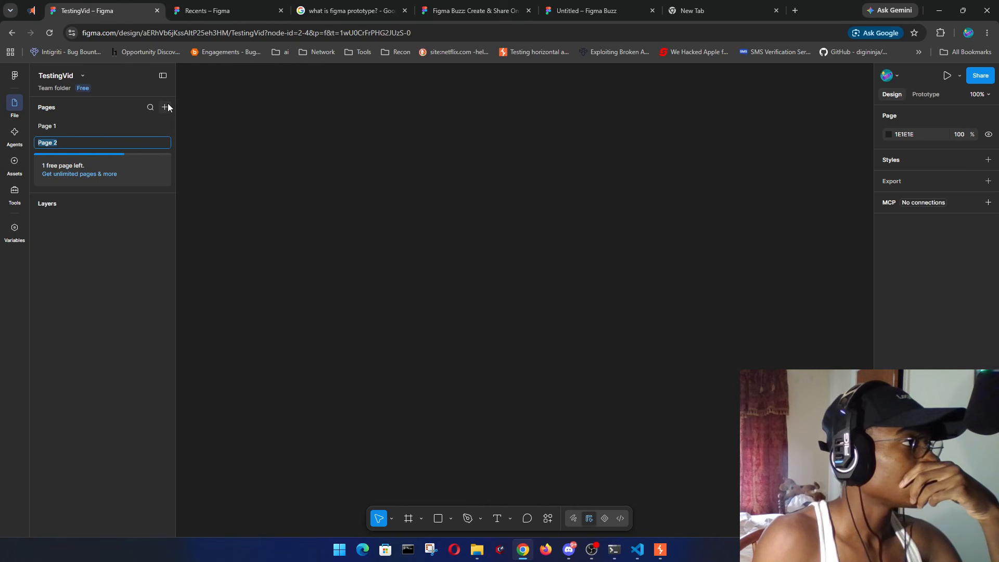
{"action": "type", "text": "<"}
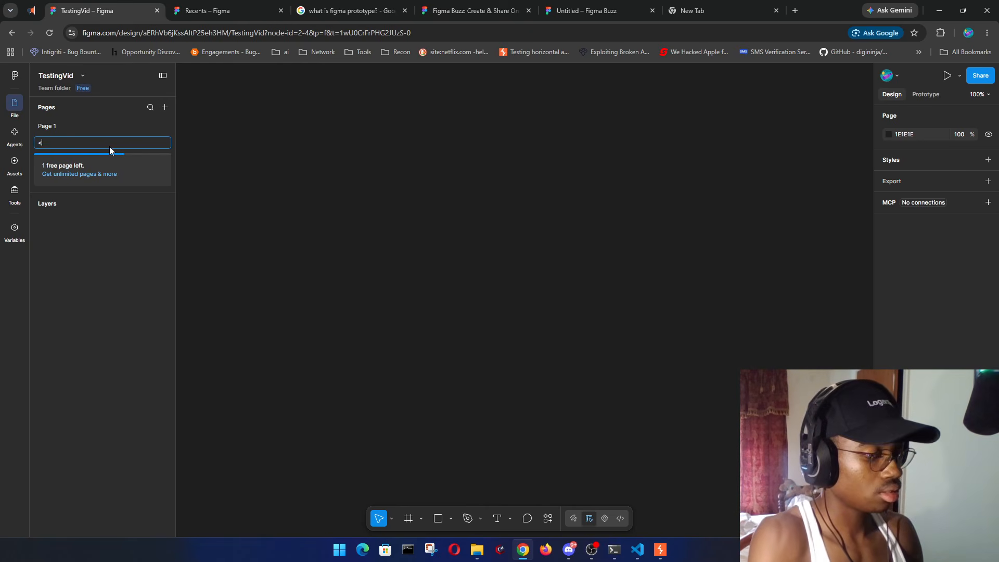
{"action": "type", "text": "h2>lol"}
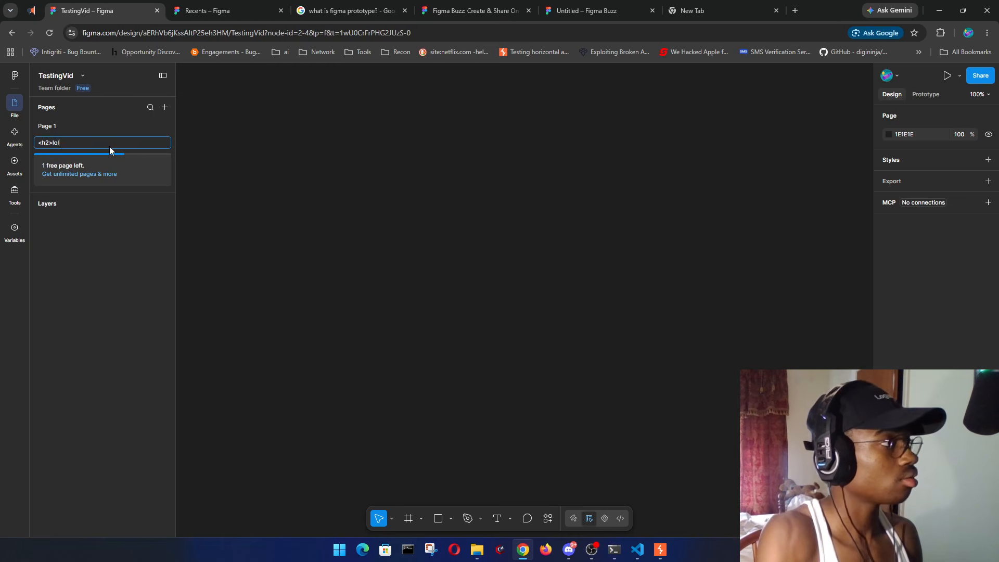
{"action": "key", "text": "Return"}
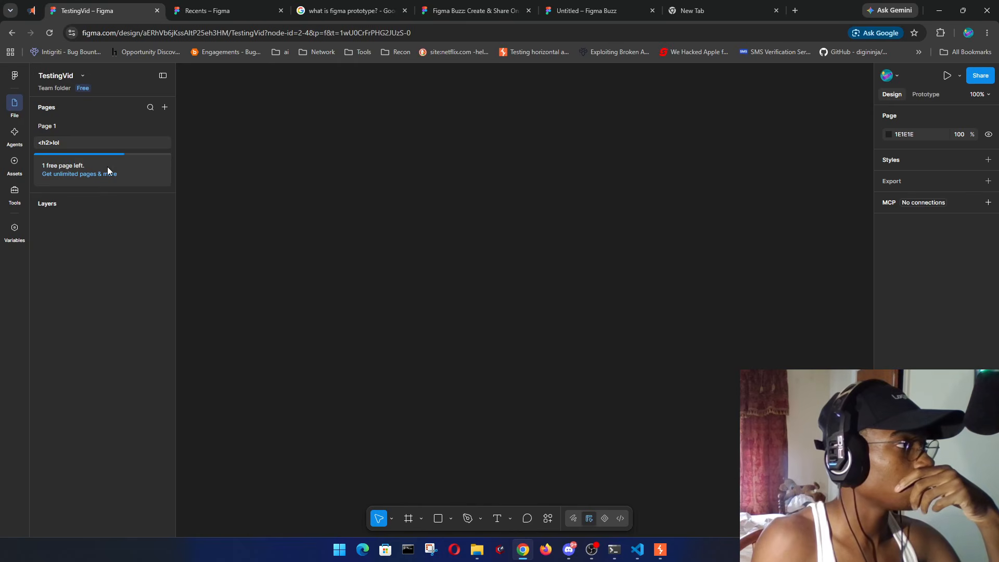
- Glance at the unlimited-pages plans, dismiss them, and collapse the Layers list
{"action": "left_click", "coordinate": [95, 180]}
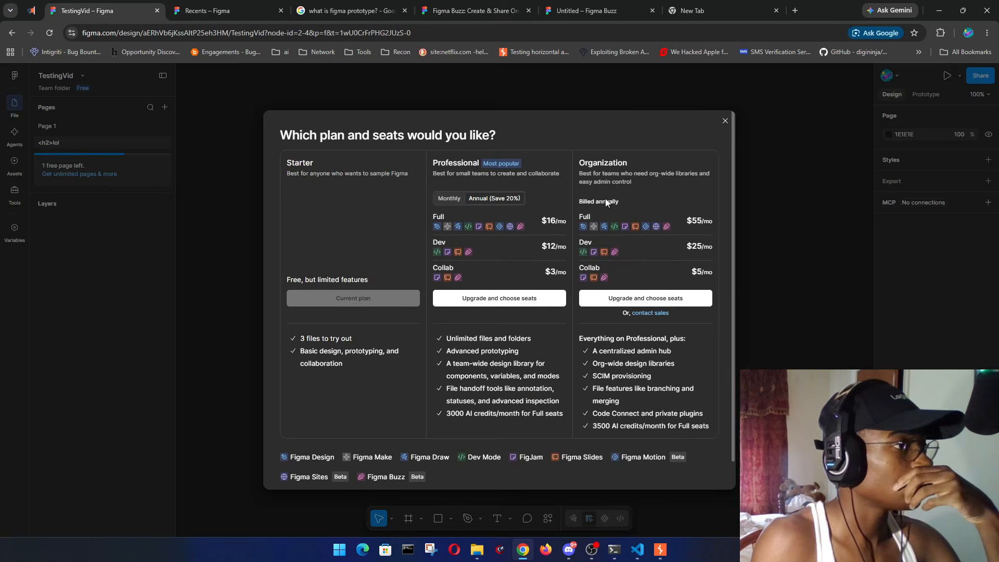
{"action": "left_click", "coordinate": [728, 122]}
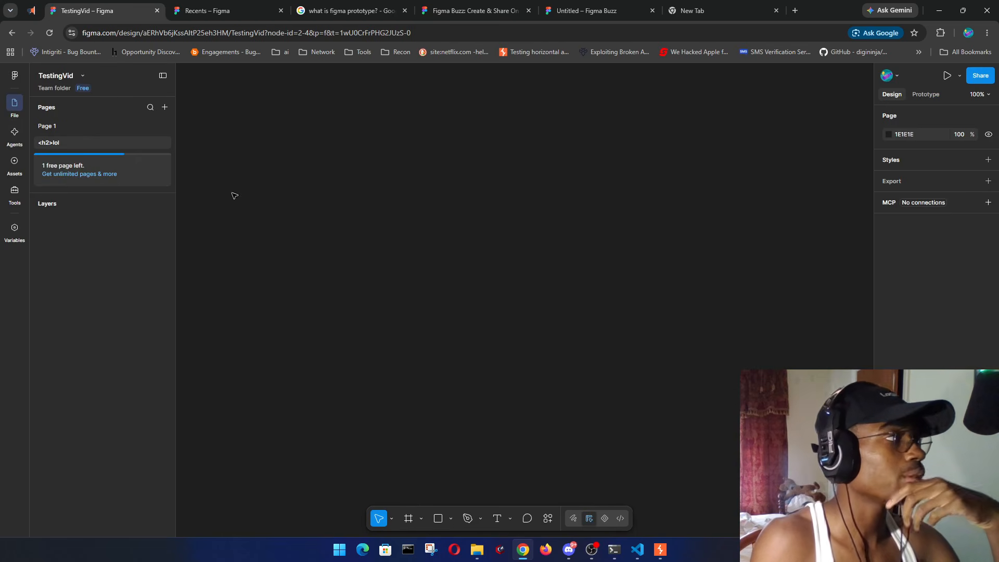
{"action": "left_click", "coordinate": [35, 204]}
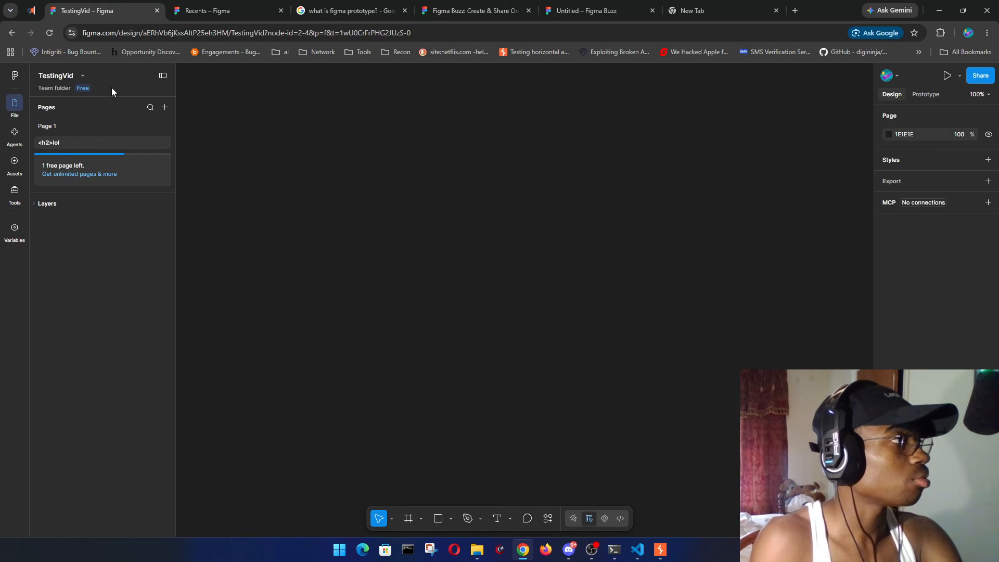
{"action": "left_click", "coordinate": [84, 76]}
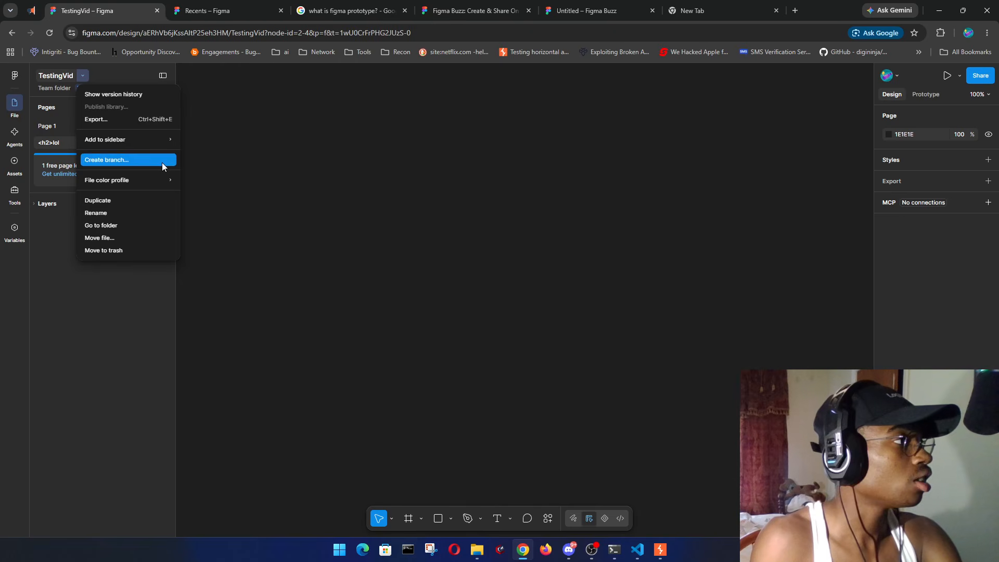
{"action": "mouse_move", "coordinate": [153, 183]}
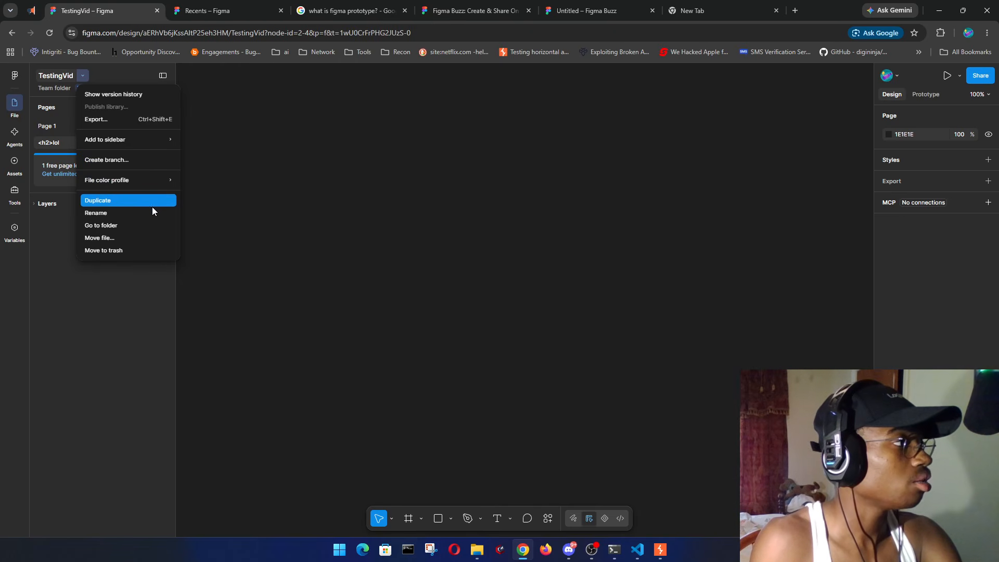
{"action": "left_click", "coordinate": [127, 237]}
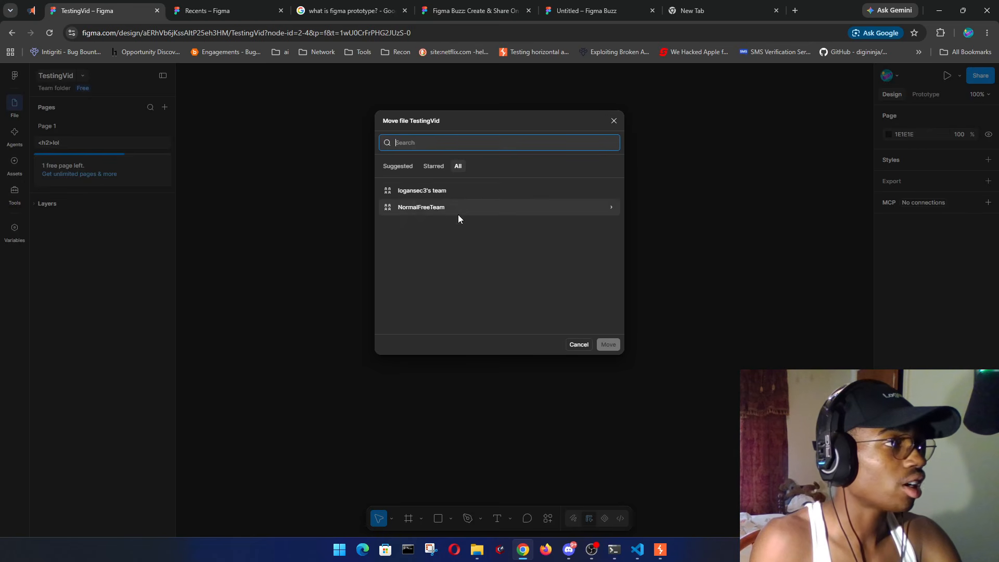
{"action": "left_click", "coordinate": [435, 168]}
{"action": "left_click", "coordinate": [403, 168]}
{"action": "left_click", "coordinate": [461, 170]}
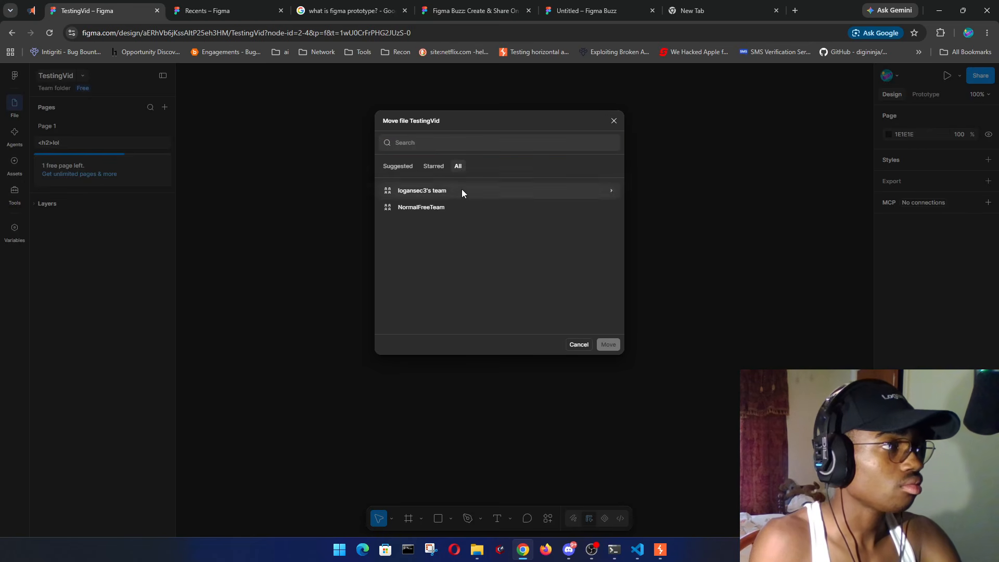
{"action": "left_click", "coordinate": [461, 189]}
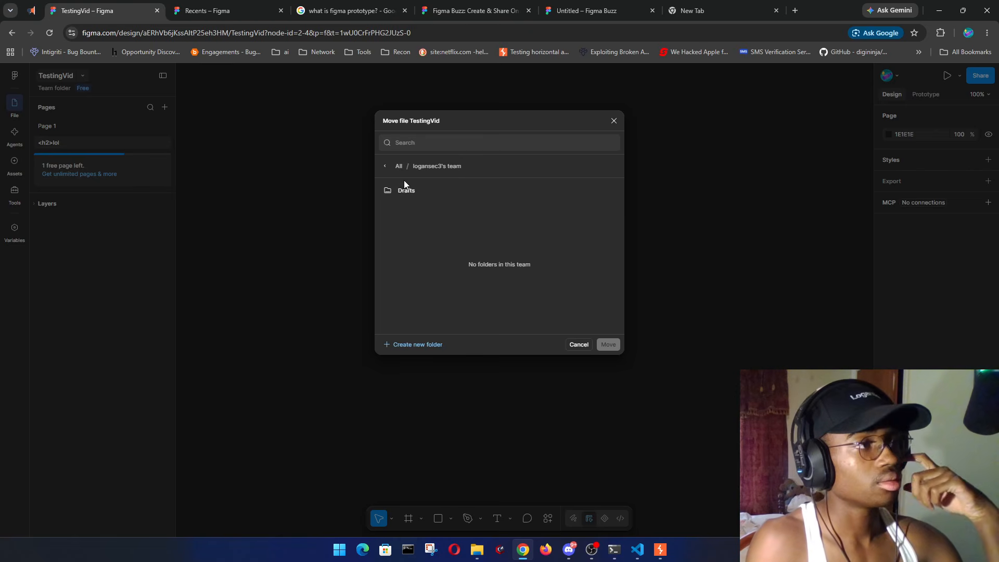
{"action": "left_click", "coordinate": [386, 167]}
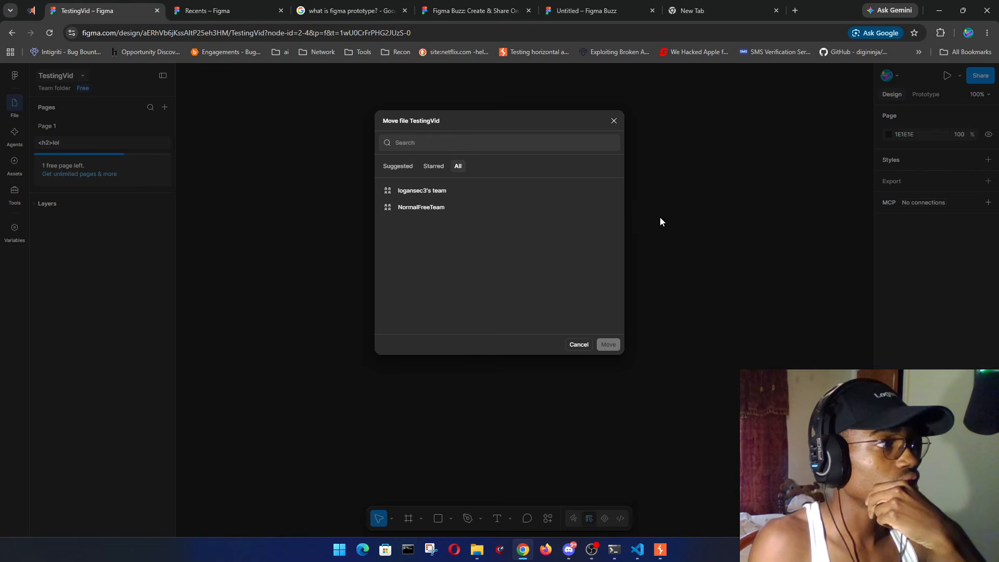
{"action": "left_click", "coordinate": [614, 121]}
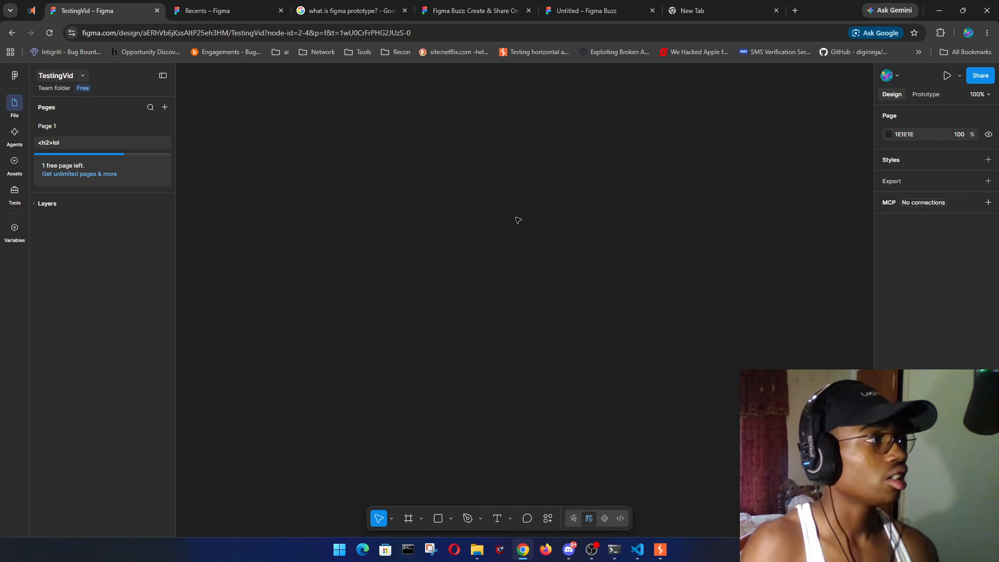
- Open ReconPad with Ctrl+Shift+period and begin typing the note 'move file into folder we don't'
{"action": "key", "text": "ctrl+shift+period"}
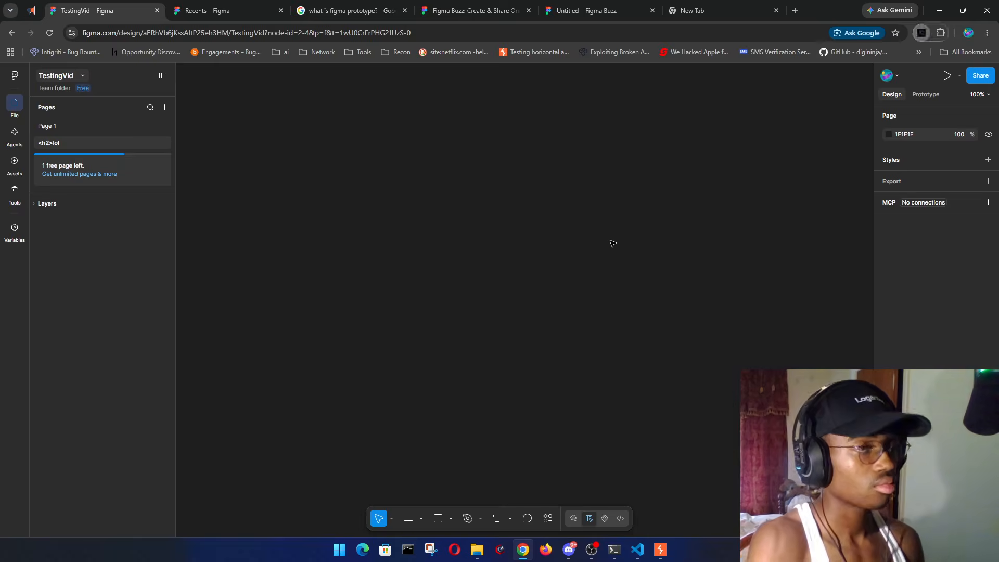
{"action": "type", "text": "move file into fo"}
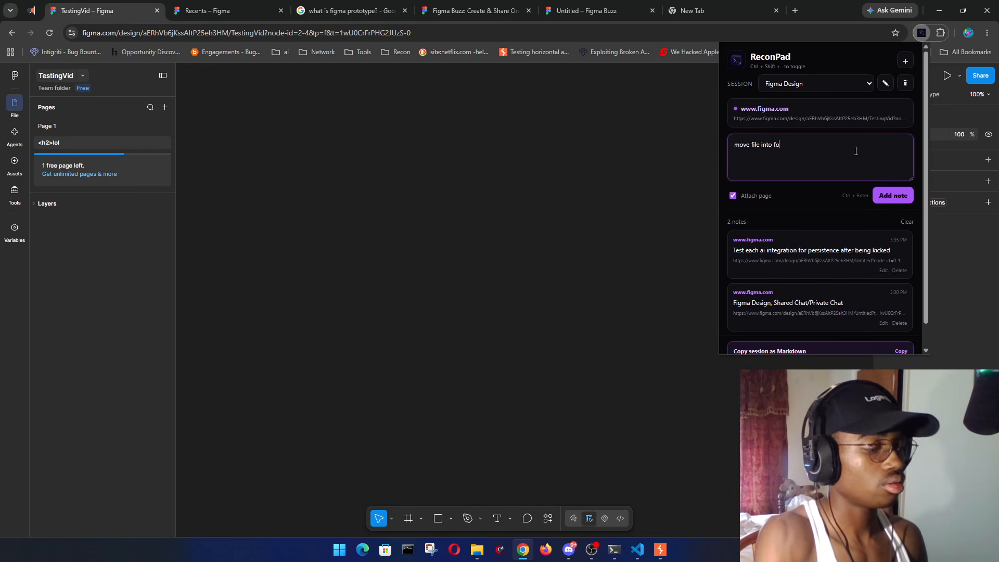
- Keep typing the ReconPad note over the Figma file so it reads 'move file into folder we don't'
{"action": "type", "text": "don"}
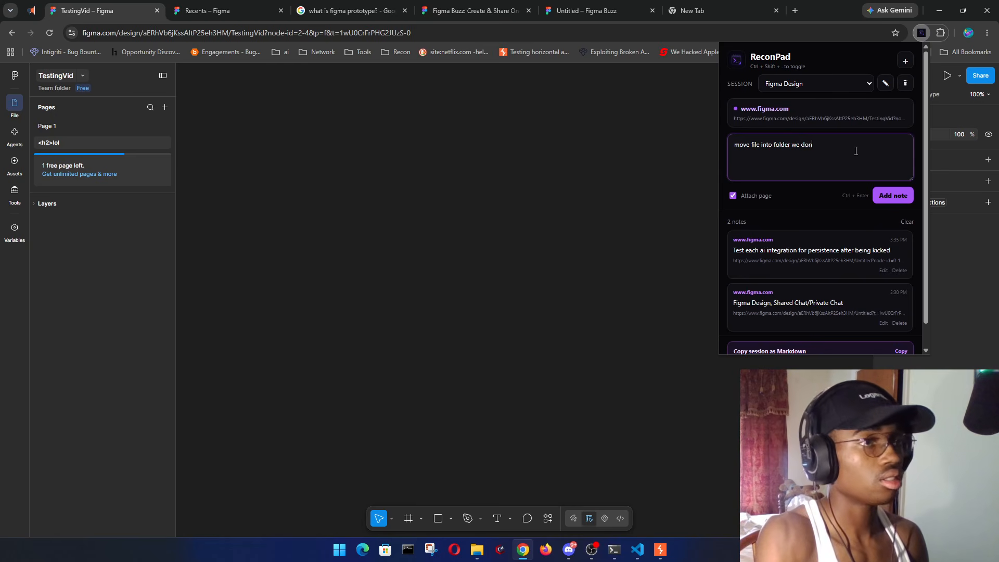
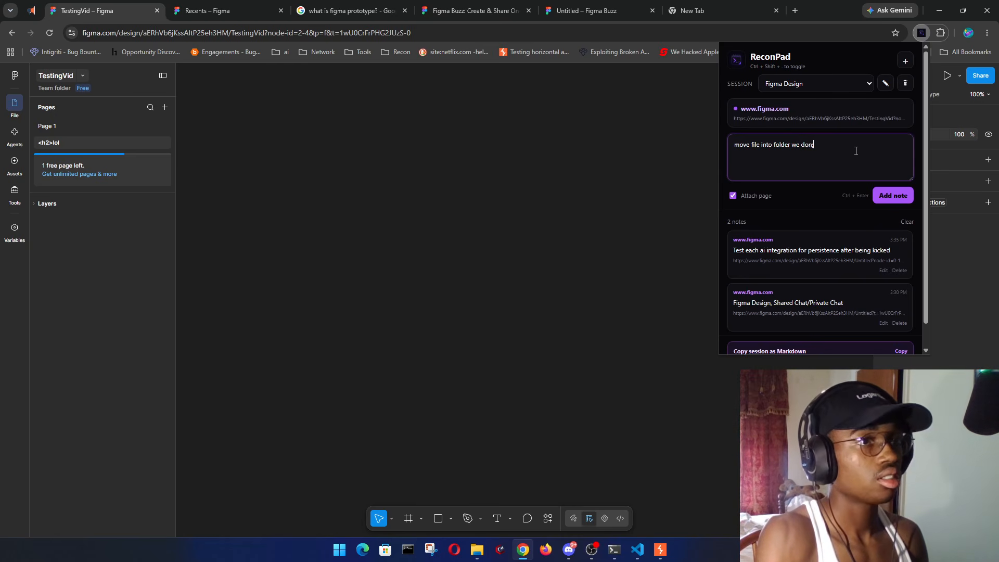
- Keep typing the ReconPad note over the Figma file so it reads 'move file into folder we don't'
{"action": "type", "text": "'t"}
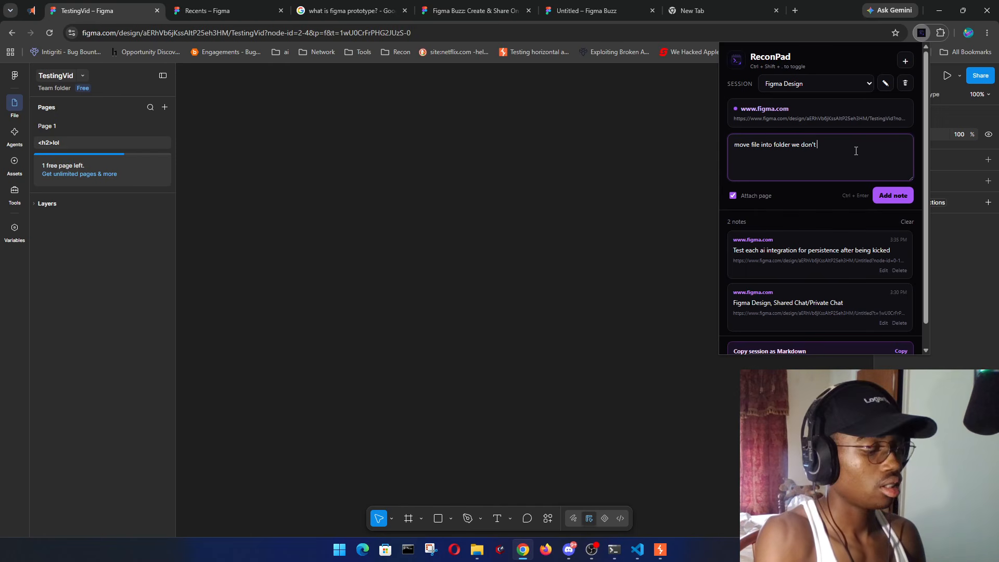
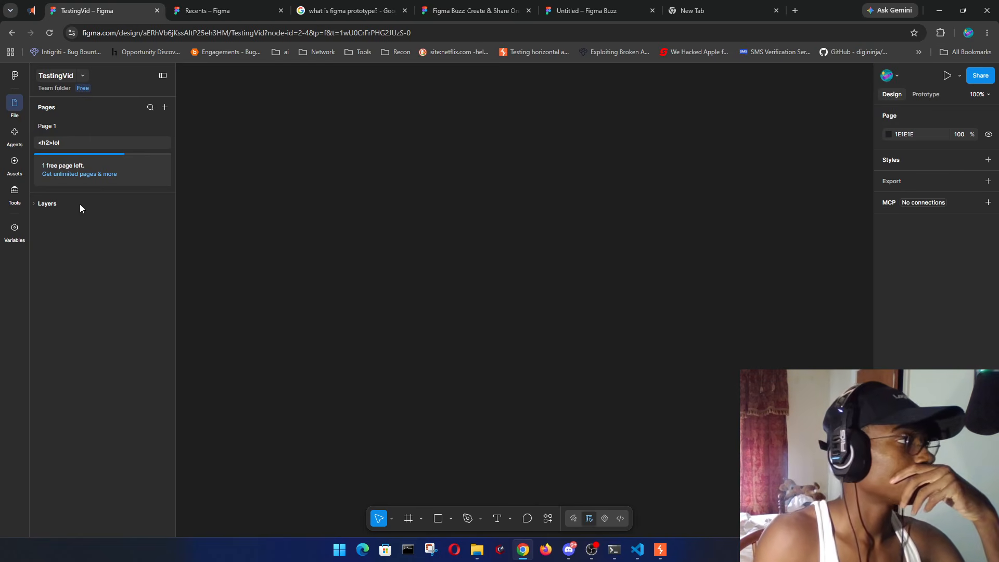
- Launch Firefox from the taskbar and dismiss the repeated file-in-use errors while it updates to version 154
{"action": "left_click", "coordinate": [552, 555]}
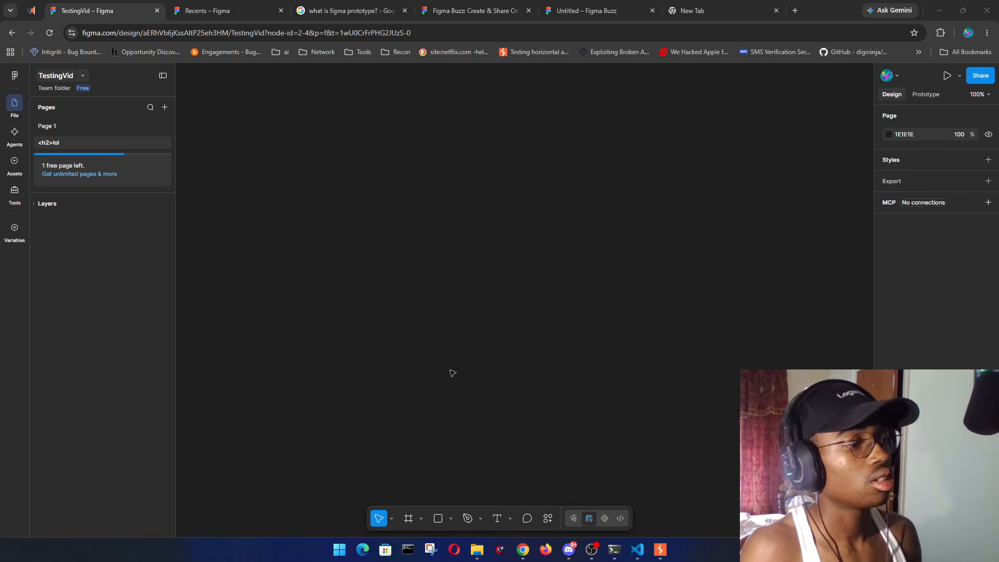
{"action": "left_click", "coordinate": [551, 552]}
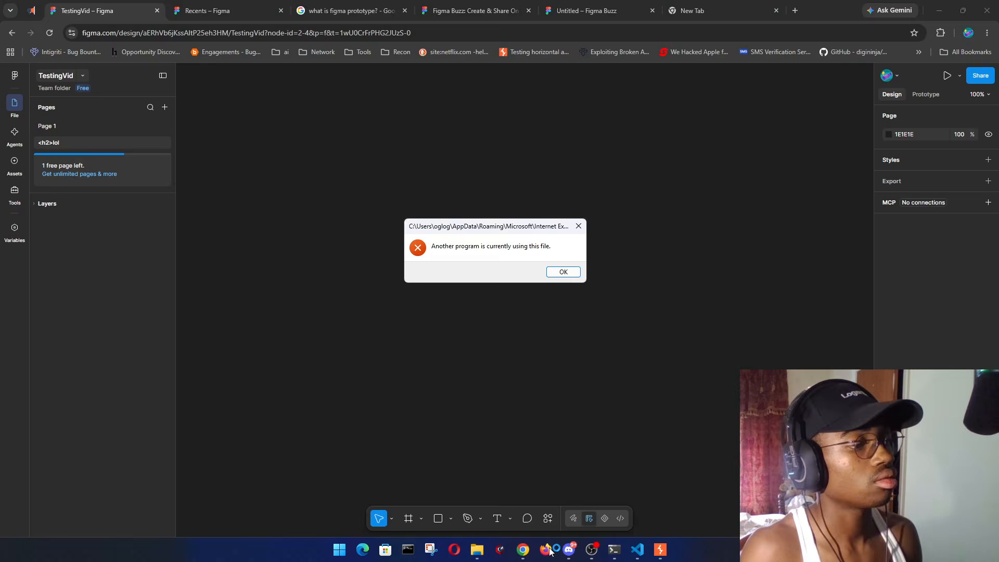
{"action": "left_click", "coordinate": [569, 272]}
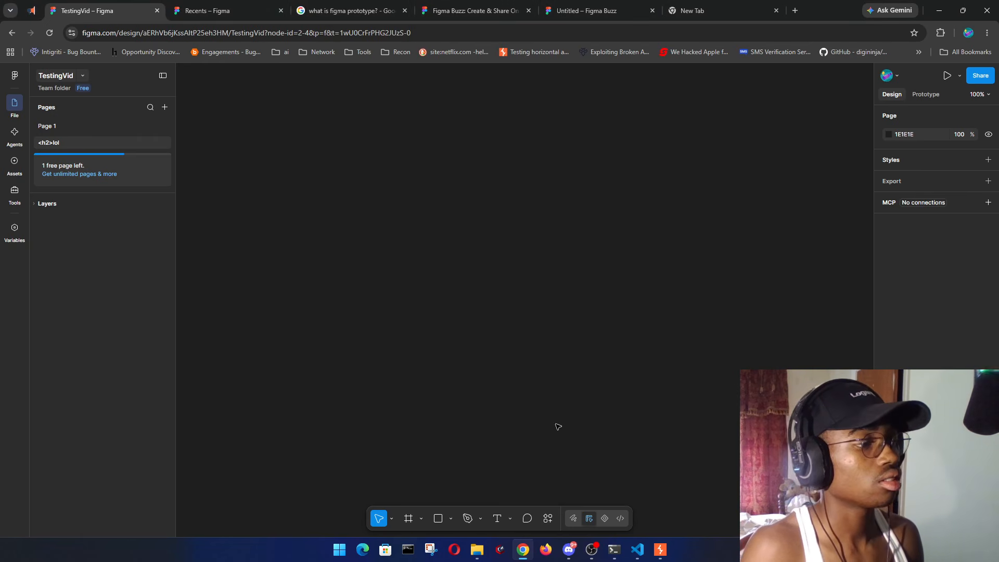
{"action": "left_click", "coordinate": [546, 556]}
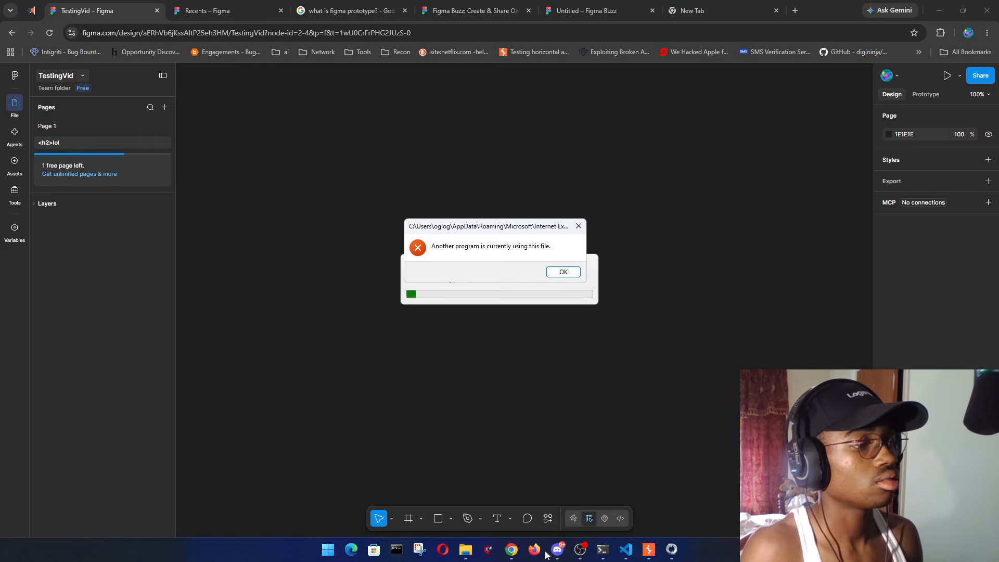
{"action": "left_click", "coordinate": [567, 271]}
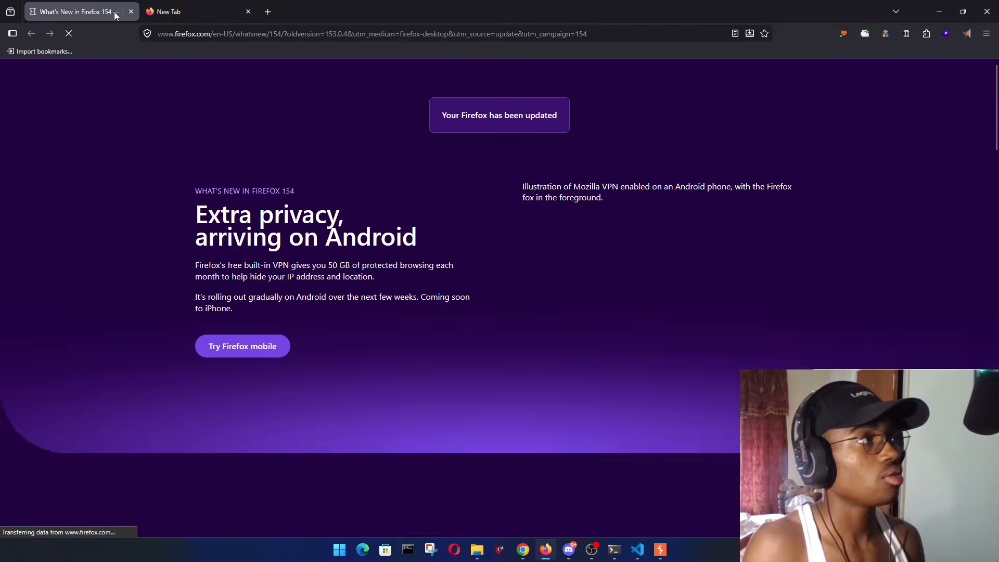
- Close the What's New page and open a new PwnFox blue container tab
{"action": "left_click", "coordinate": [131, 11]}
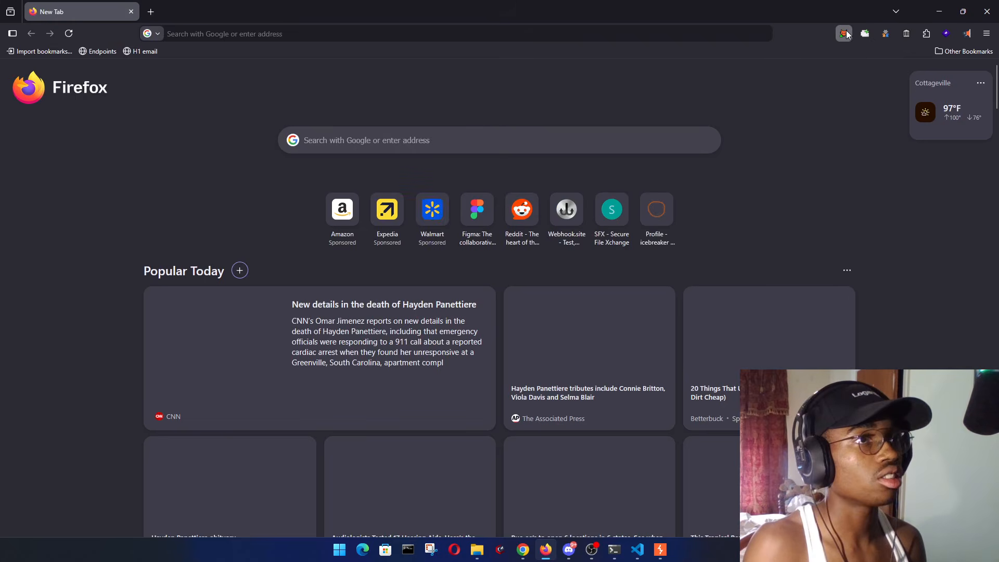
{"action": "left_click", "coordinate": [844, 34]}
{"action": "left_click", "coordinate": [710, 216]}
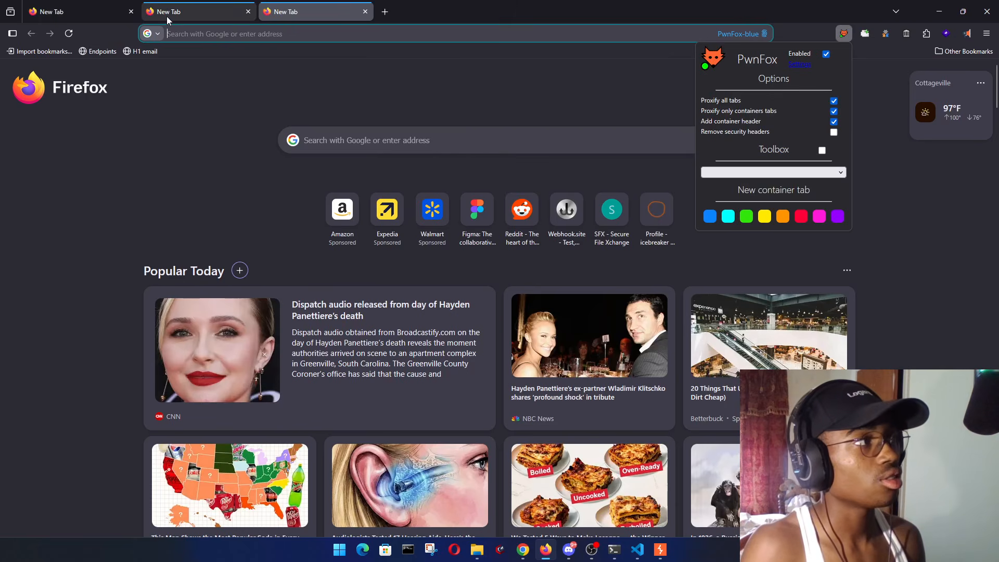
{"action": "left_click", "coordinate": [132, 12]}
{"action": "left_click", "coordinate": [106, 10]}
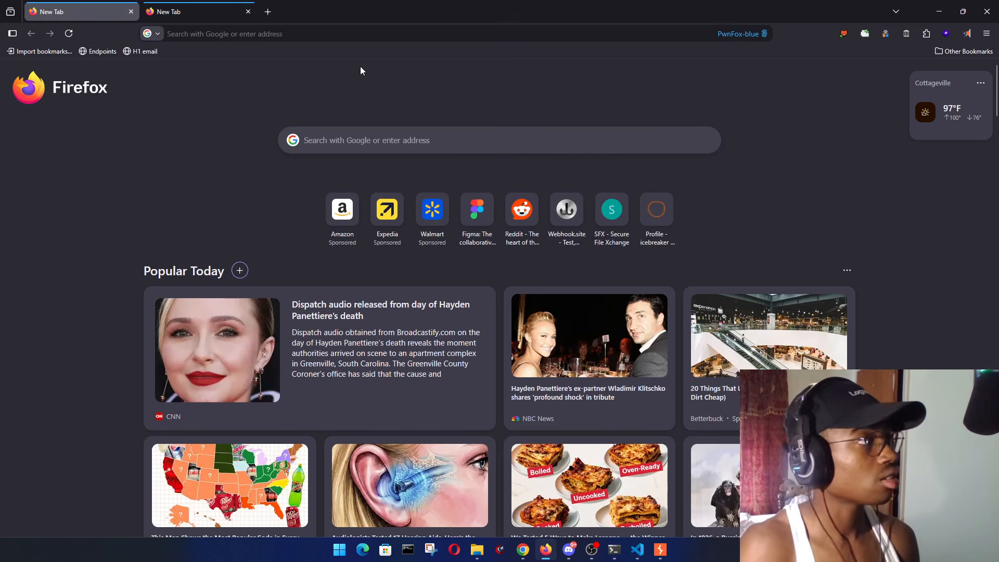
- Load figma in the blue container tab's address bar
{"action": "left_click", "coordinate": [363, 34]}
{"action": "type", "text": "figma.com/"}
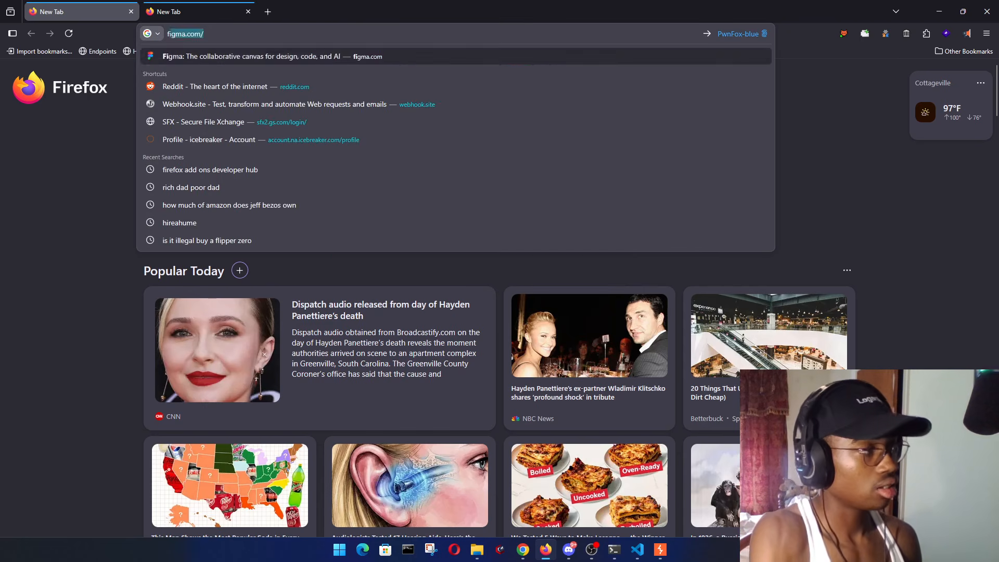
{"action": "key", "text": "Return"}
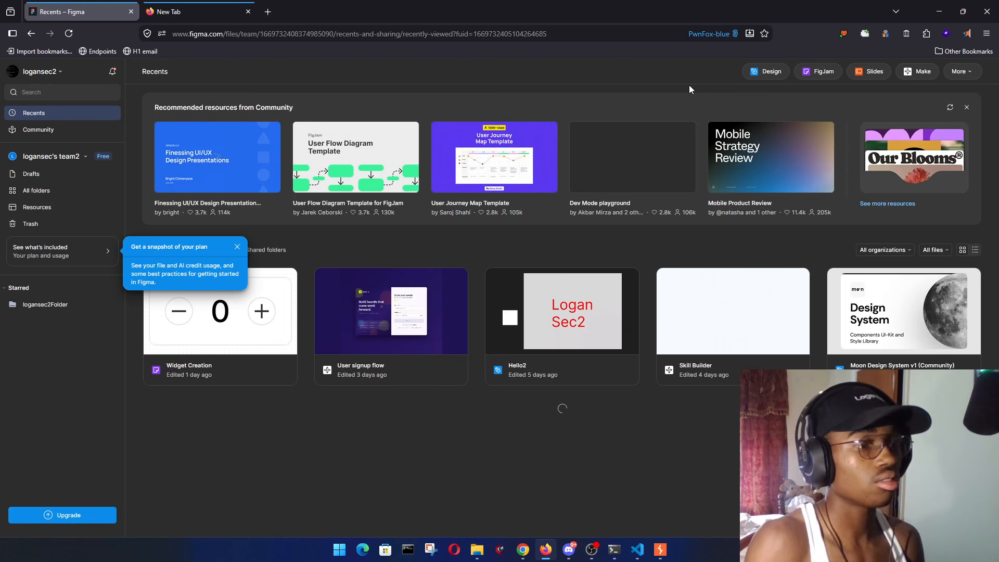
{"action": "left_click", "coordinate": [927, 34]}
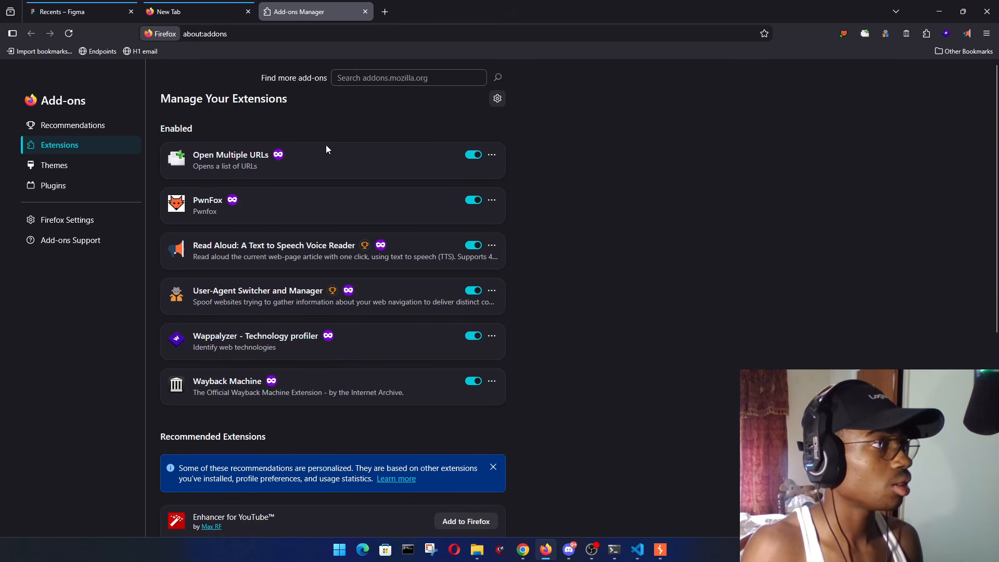
{"action": "scroll", "coordinate": [408, 250], "scroll_direction": "down", "scroll_amount": 6}
{"action": "scroll", "coordinate": [357, 314], "scroll_direction": "up", "scroll_amount": 6}
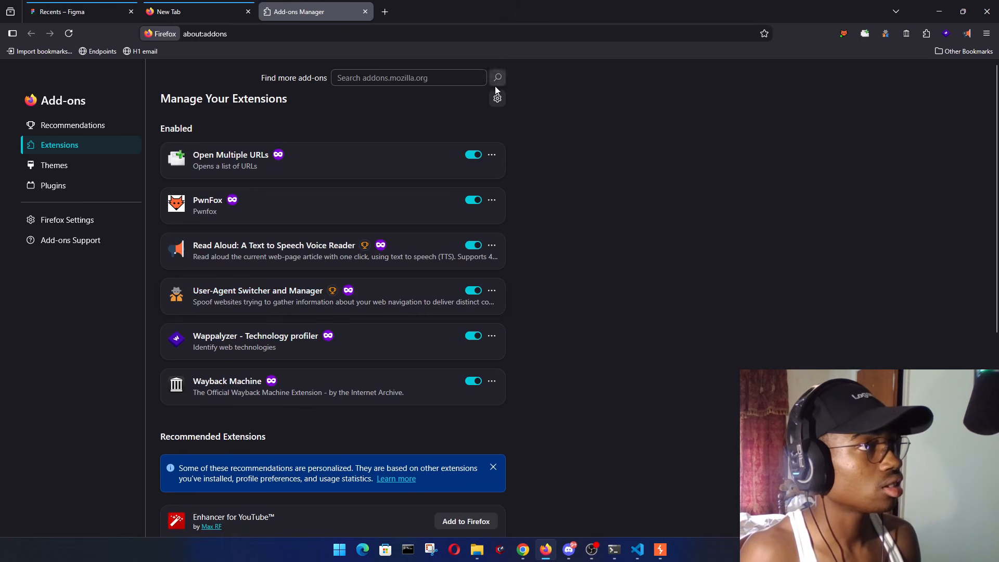
{"action": "left_click", "coordinate": [502, 98]}
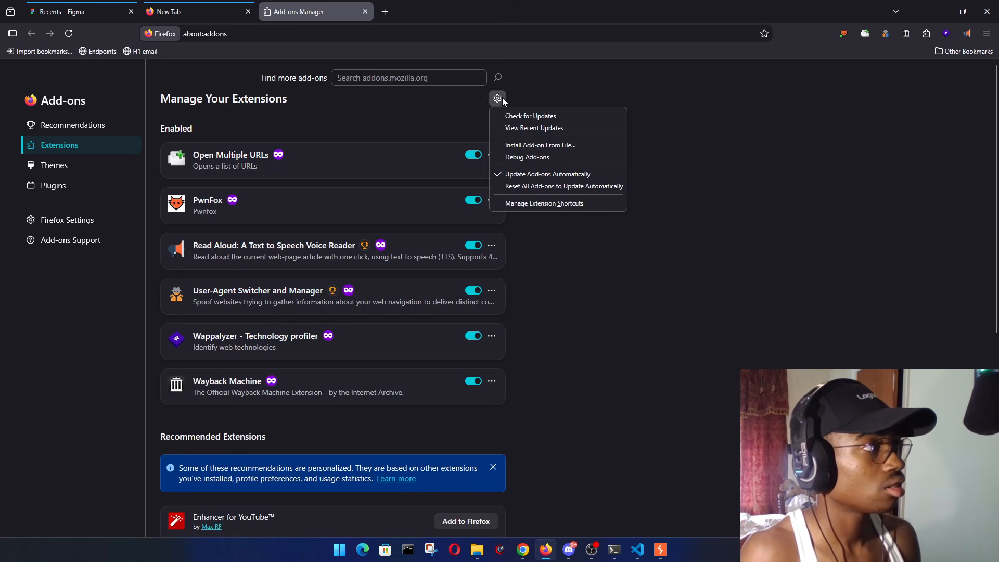
{"action": "left_click", "coordinate": [645, 207]}
{"action": "scroll", "coordinate": [333, 380], "scroll_direction": "down", "scroll_amount": 6}
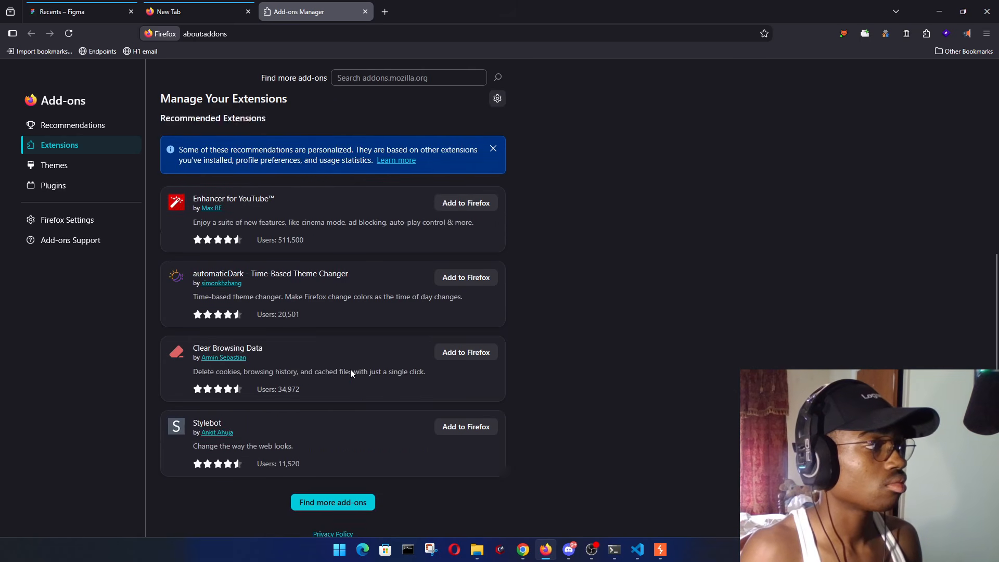
{"action": "scroll", "coordinate": [365, 392], "scroll_direction": "up", "scroll_amount": 6}
{"action": "left_click", "coordinate": [71, 127]}
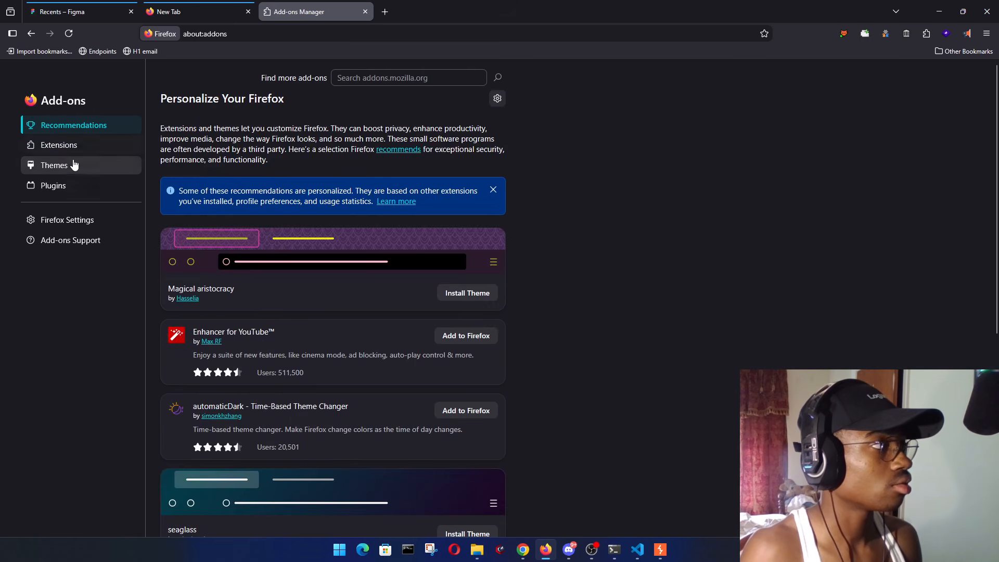
{"action": "left_click", "coordinate": [73, 166]}
{"action": "left_click", "coordinate": [78, 186]}
{"action": "left_click", "coordinate": [78, 221]}
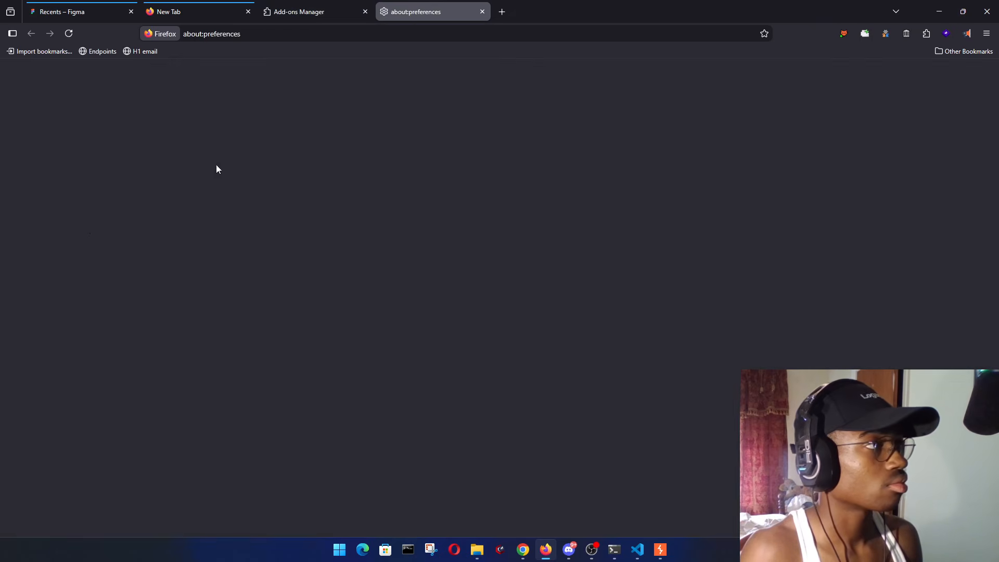
{"action": "key", "text": "ctrl+w"}
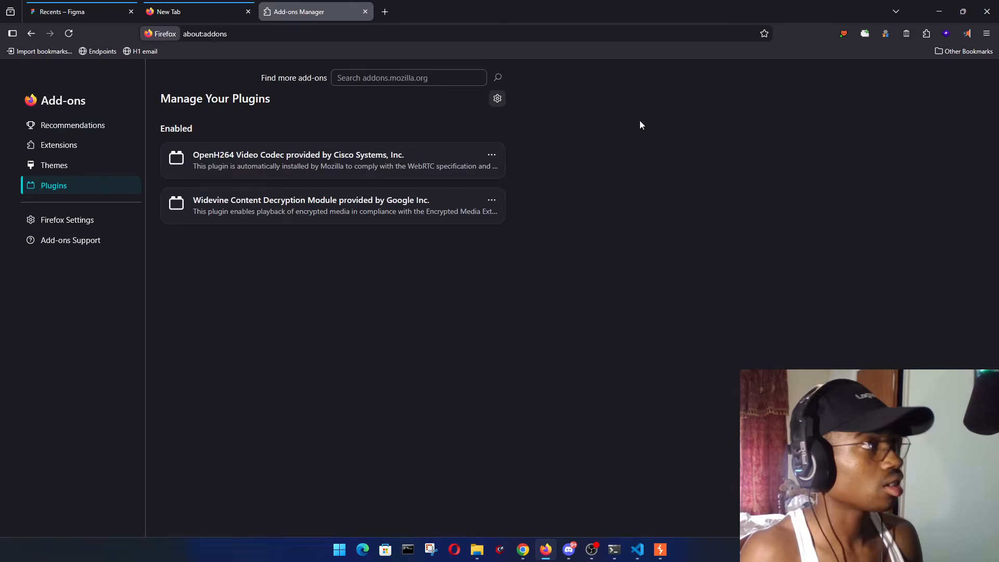
{"action": "key", "text": "ctrl+w"}
- Look over the installed Firefox extensions, then return to the Figma Recents tab
{"action": "left_click", "coordinate": [103, 7]}
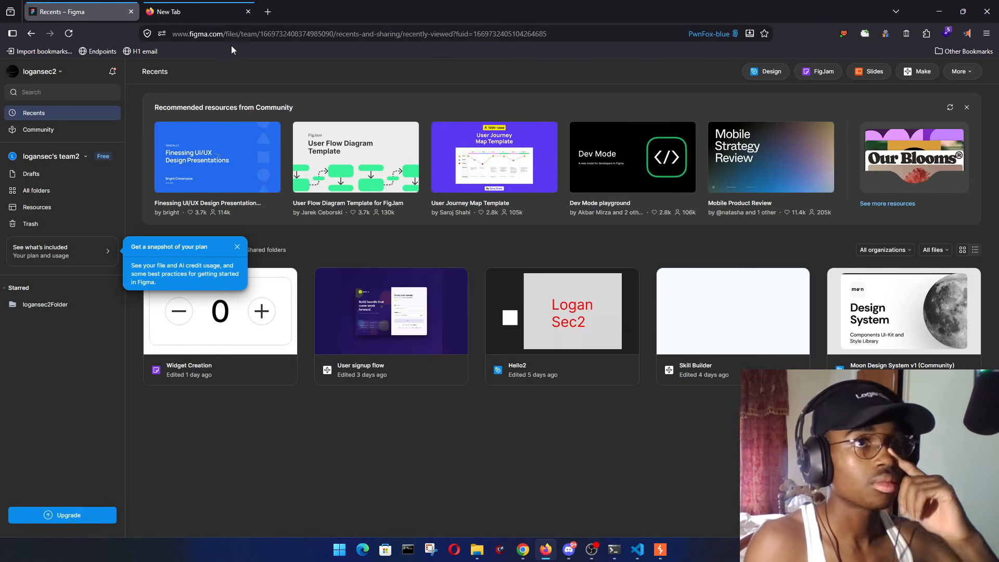
{"action": "left_click", "coordinate": [926, 35]}
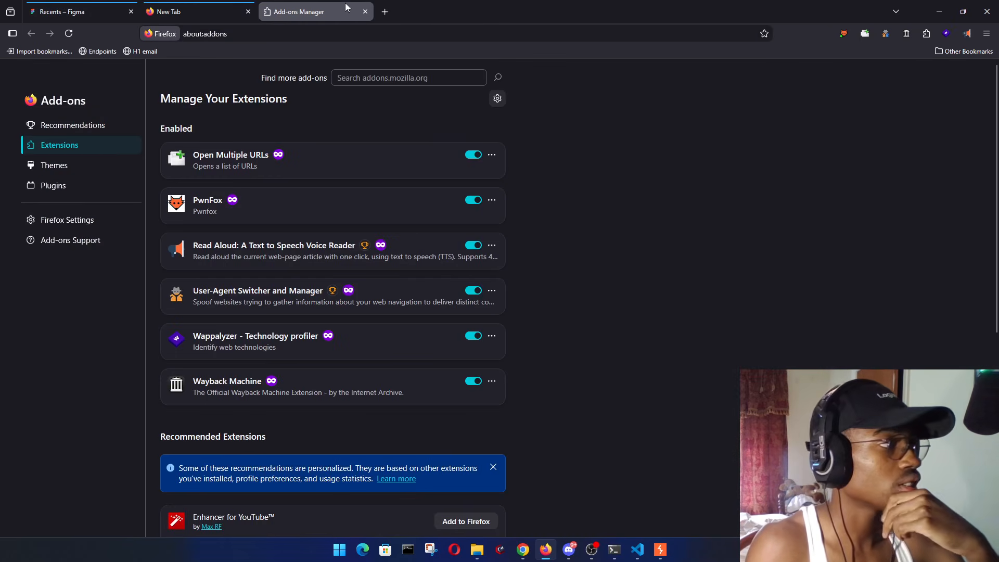
{"action": "left_click", "coordinate": [365, 11]}
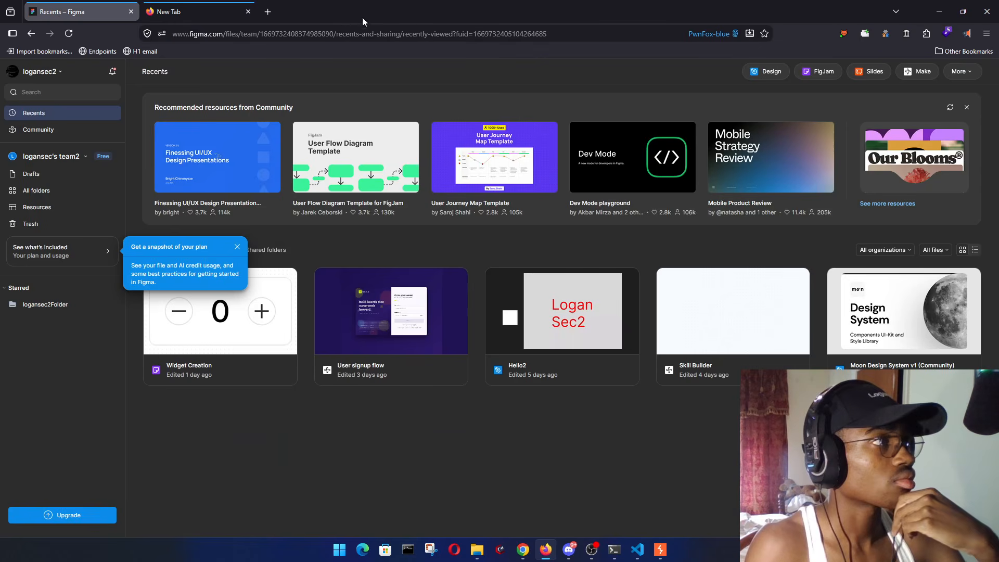
- Dismiss the plan snapshot tip and choose Create new from the team list
{"action": "left_click", "coordinate": [237, 247]}
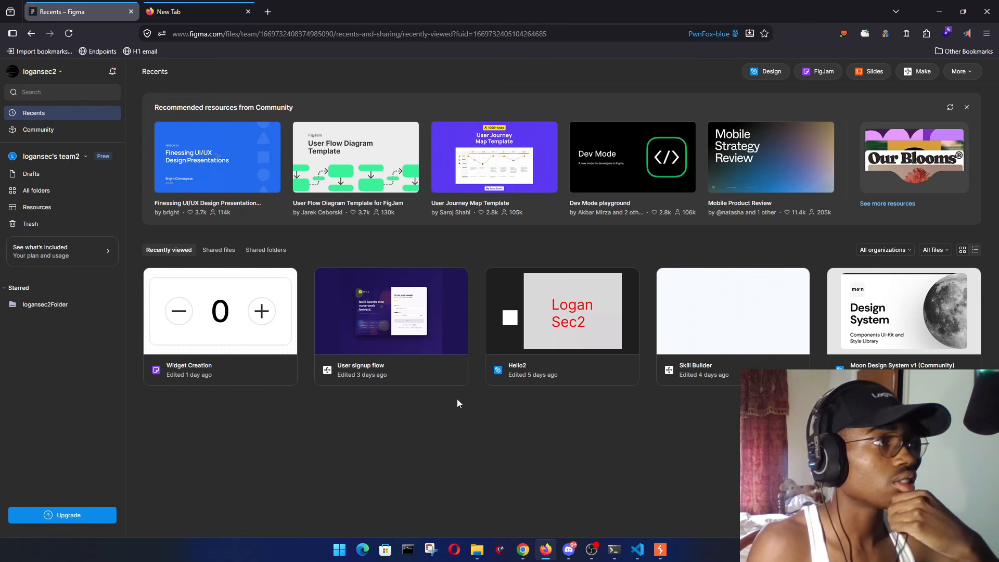
{"action": "left_click", "coordinate": [48, 160]}
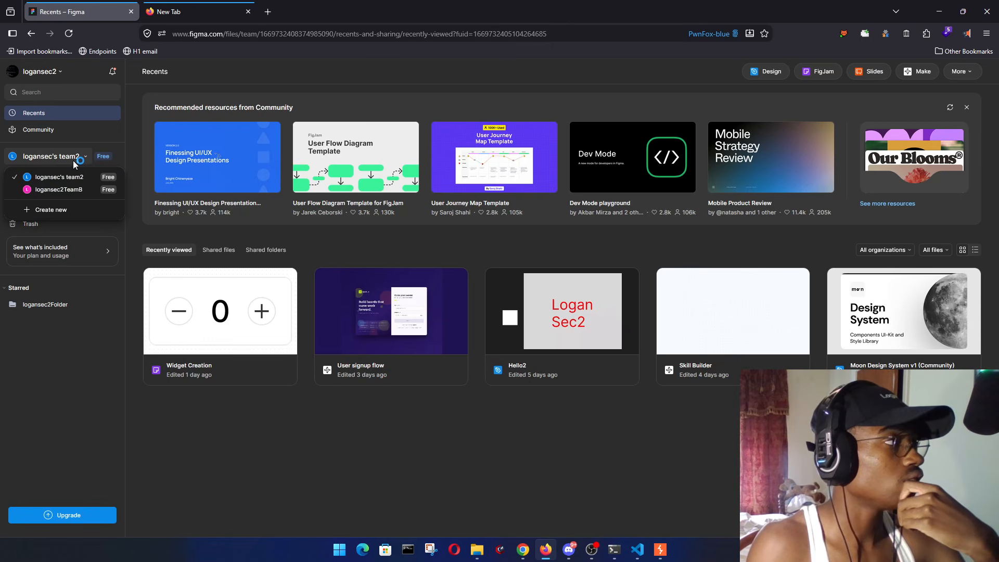
{"action": "left_click", "coordinate": [52, 210]}
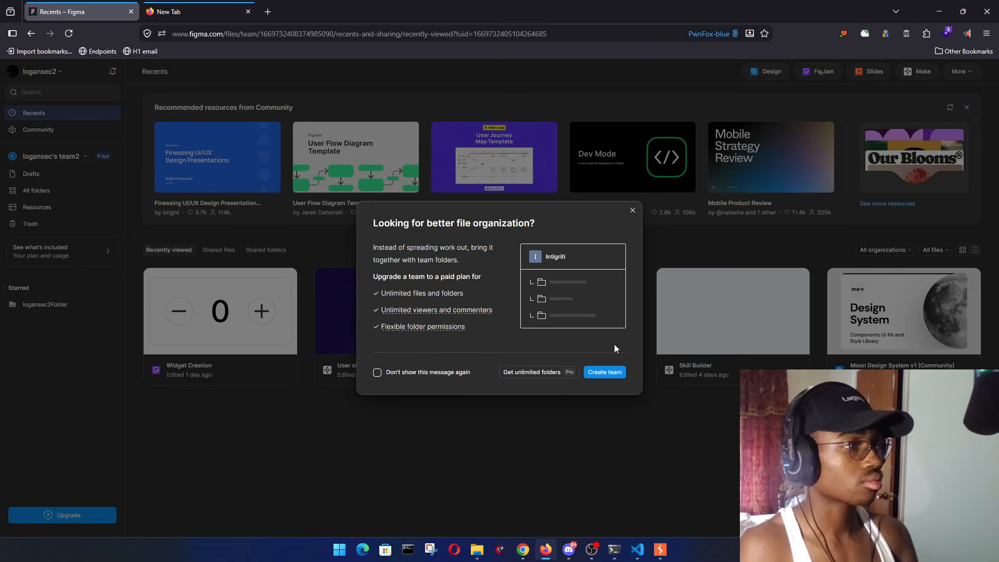
- Create the team LoganSec2Private, skip adding collaborators, and pick the free Starter plan
{"action": "left_click", "coordinate": [612, 372]}
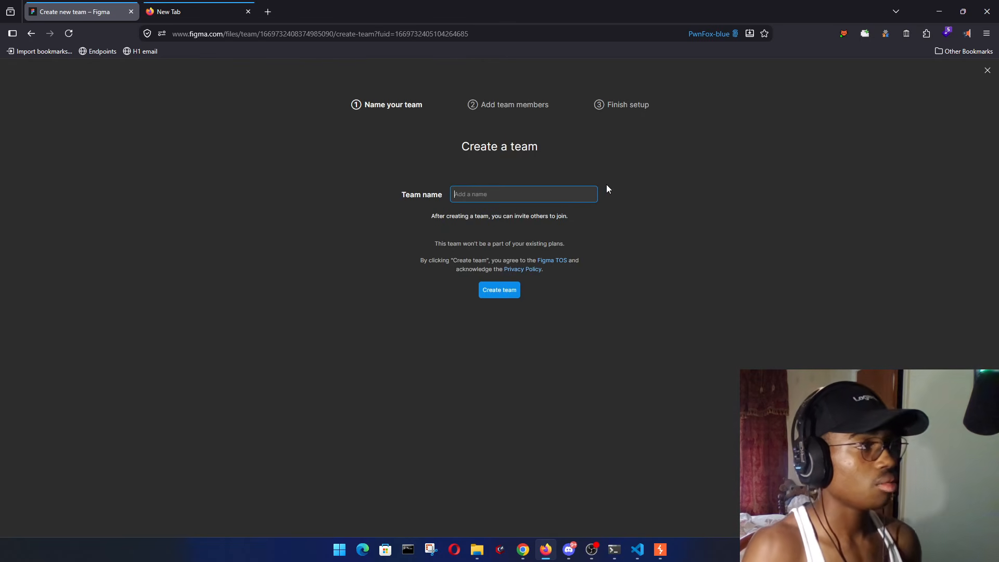
{"action": "type", "text": "LKoi"}
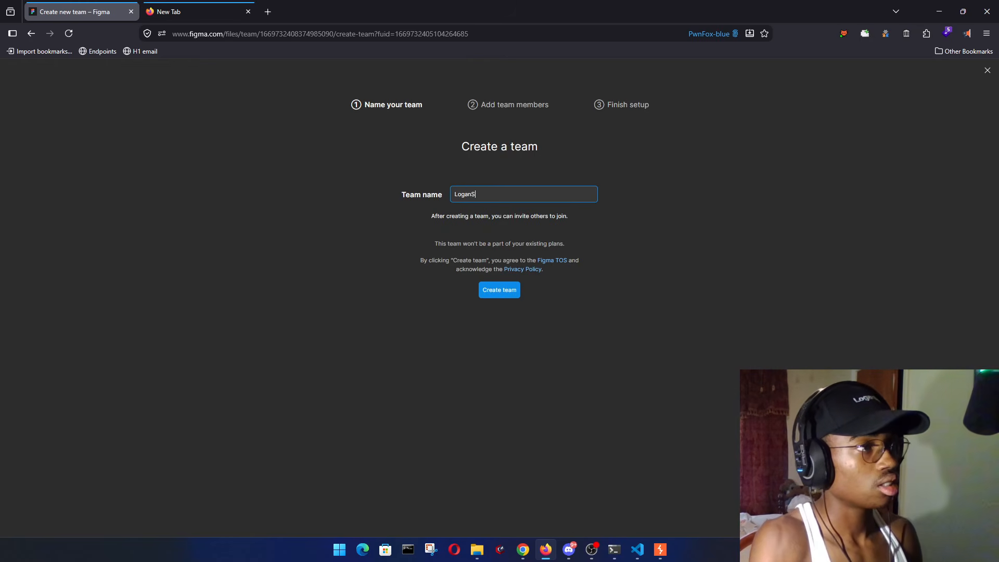
{"action": "type", "text": "nSec2Priv"}
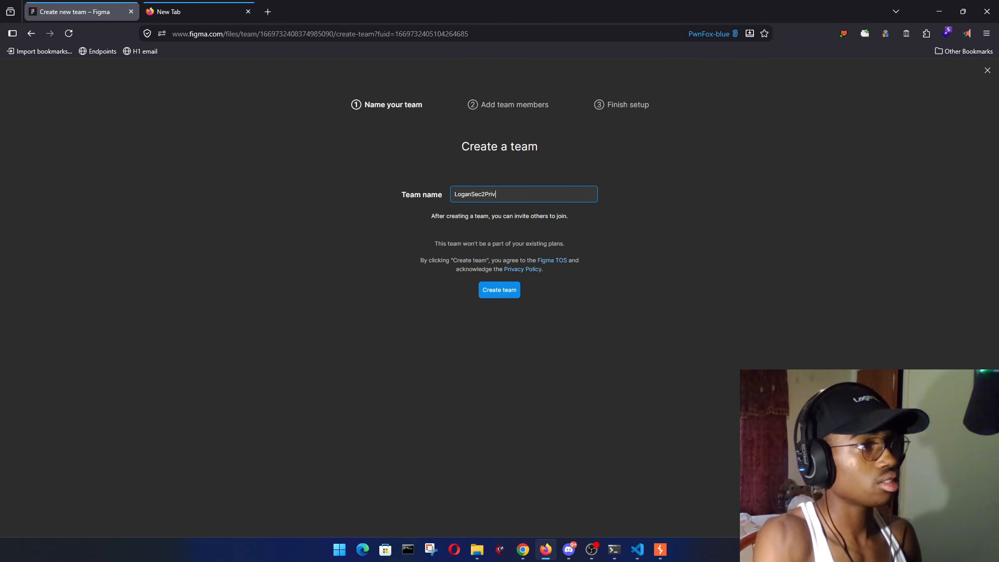
{"action": "type", "text": "ate"}
{"action": "key", "text": "Return"}
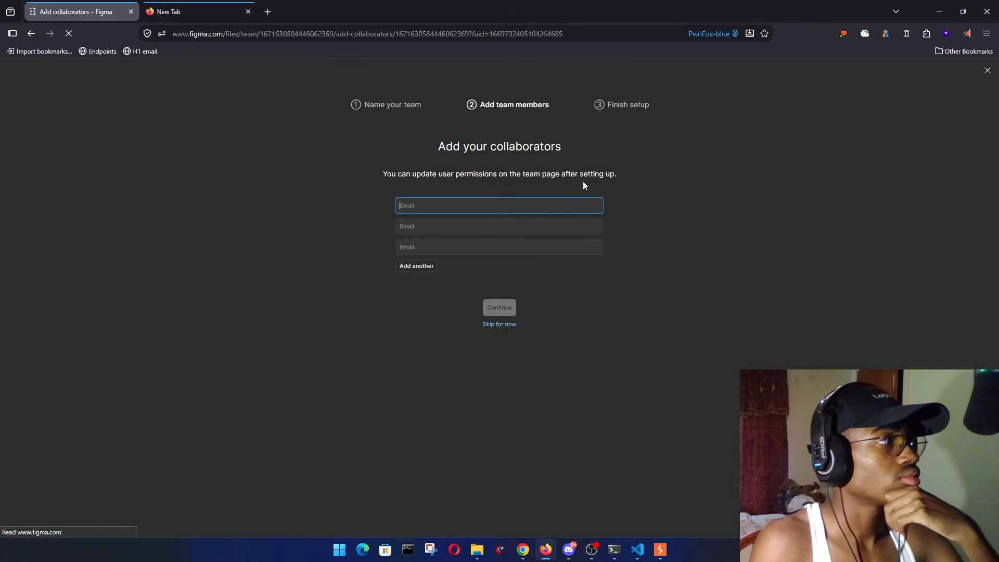
{"action": "left_click", "coordinate": [507, 326]}
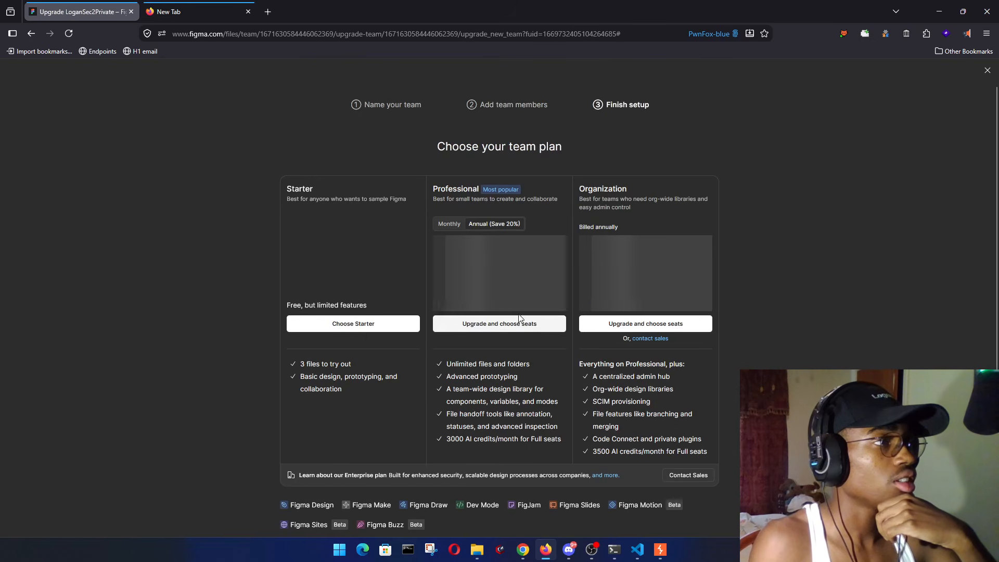
{"action": "left_click", "coordinate": [341, 325]}
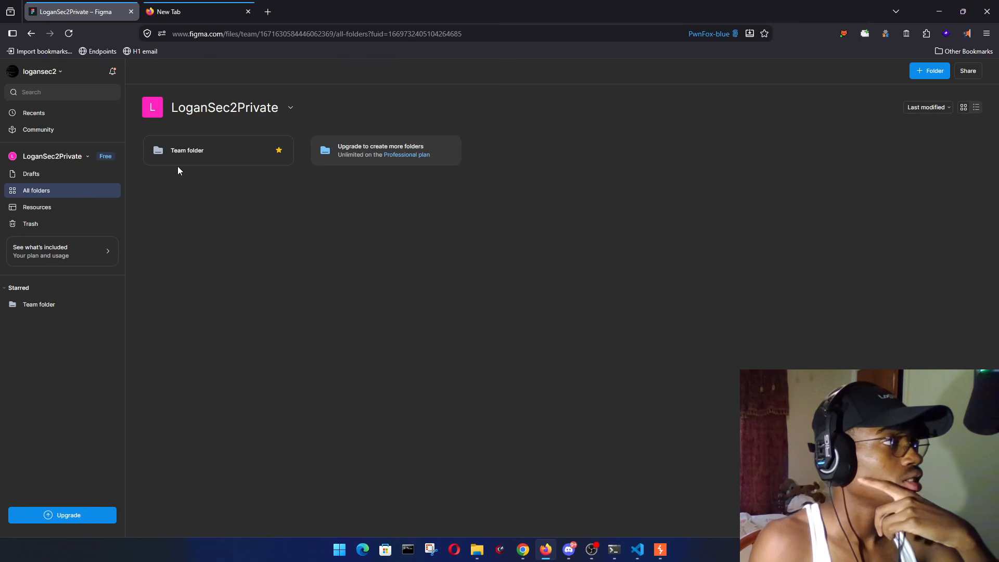
- Rename Team folder to Private2Folder, open it, and select its folder id in the URL
{"action": "right_click", "coordinate": [189, 155]}
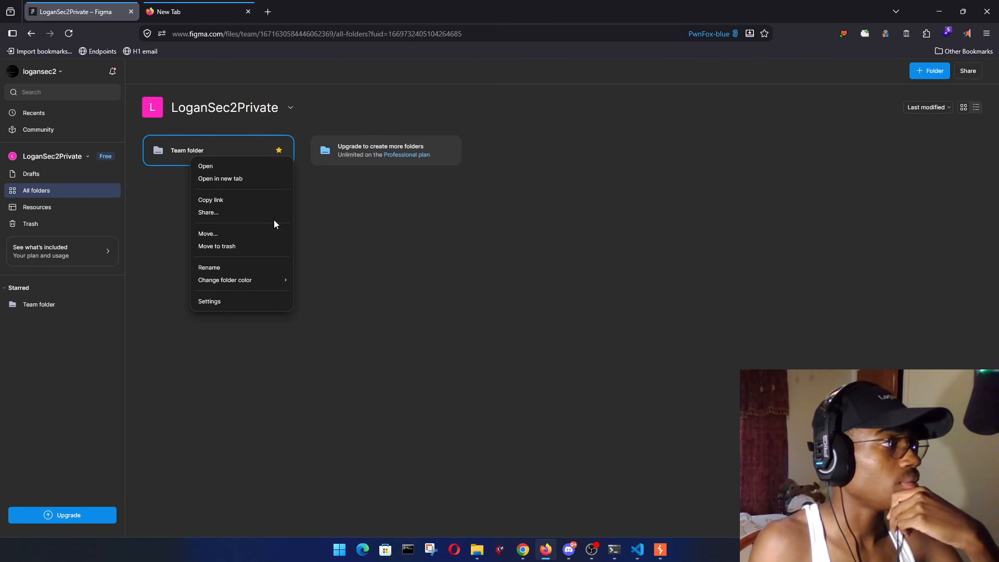
{"action": "left_click", "coordinate": [239, 267]}
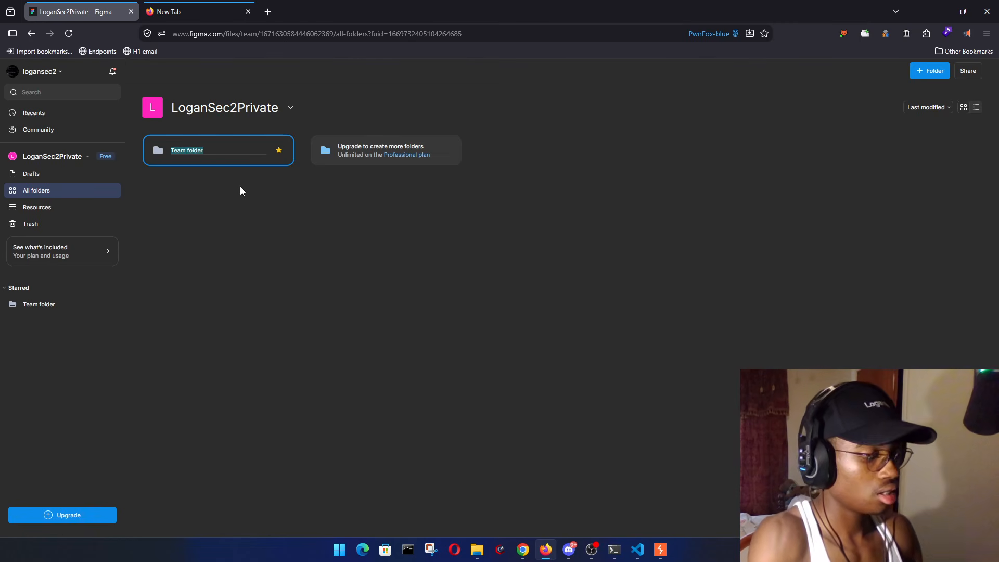
{"action": "type", "text": "Piriva"}
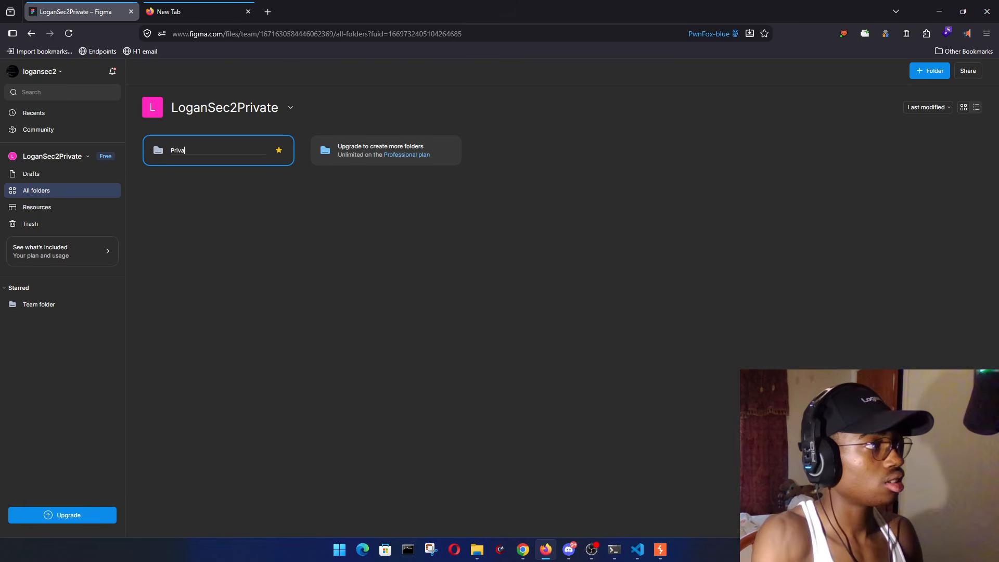
{"action": "type", "text": "e2Folder"}
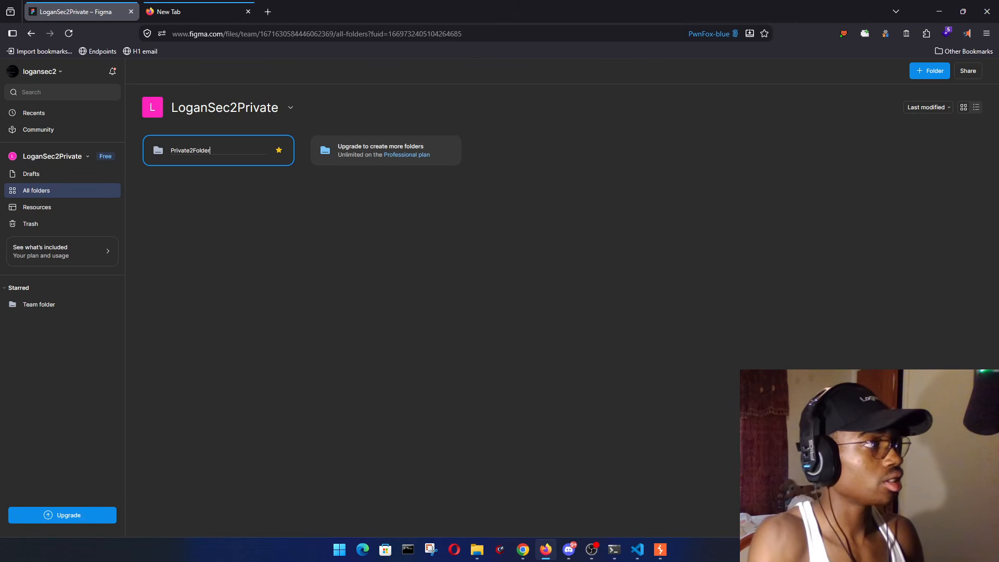
{"action": "key", "text": "Return"}
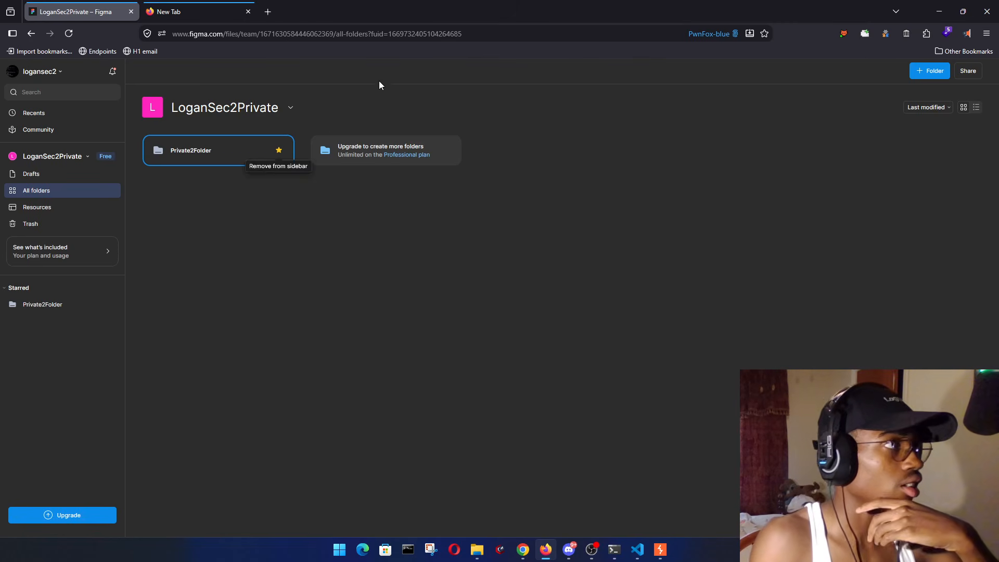
{"action": "left_click", "coordinate": [212, 149]}
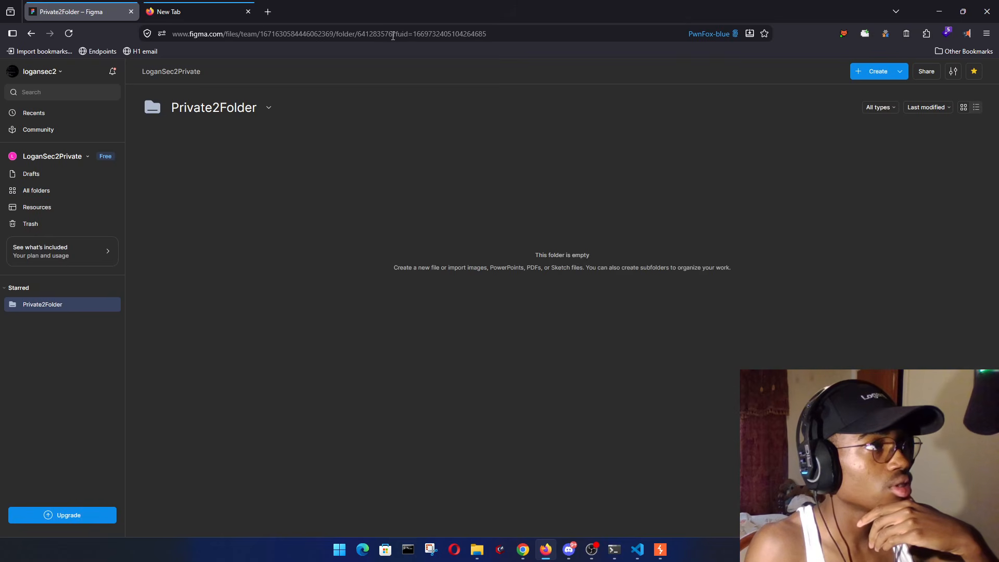
{"action": "double_click", "coordinate": [393, 34]}
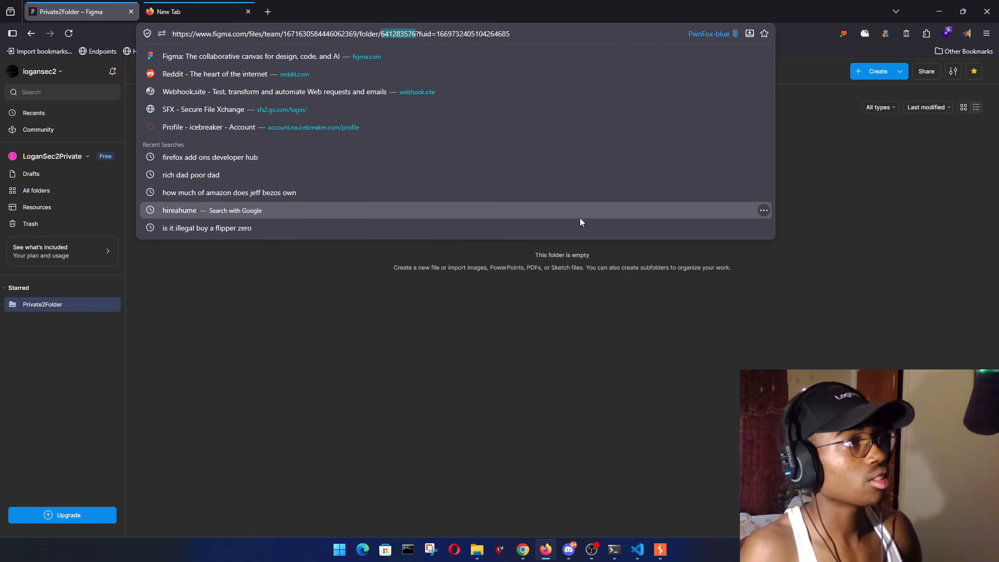
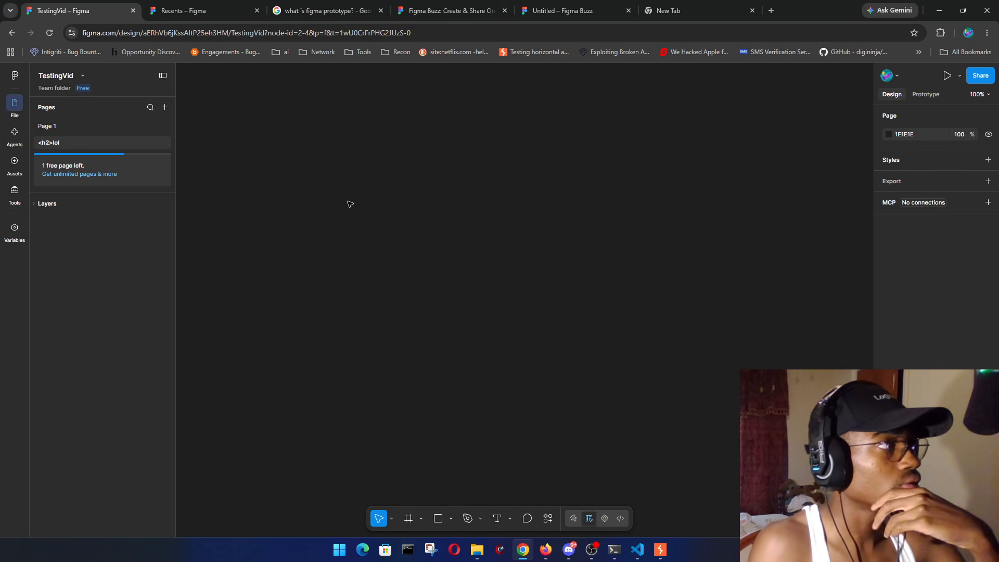
- Switch from the TestingVid file to logansec3's team
{"action": "left_click", "coordinate": [83, 76]}
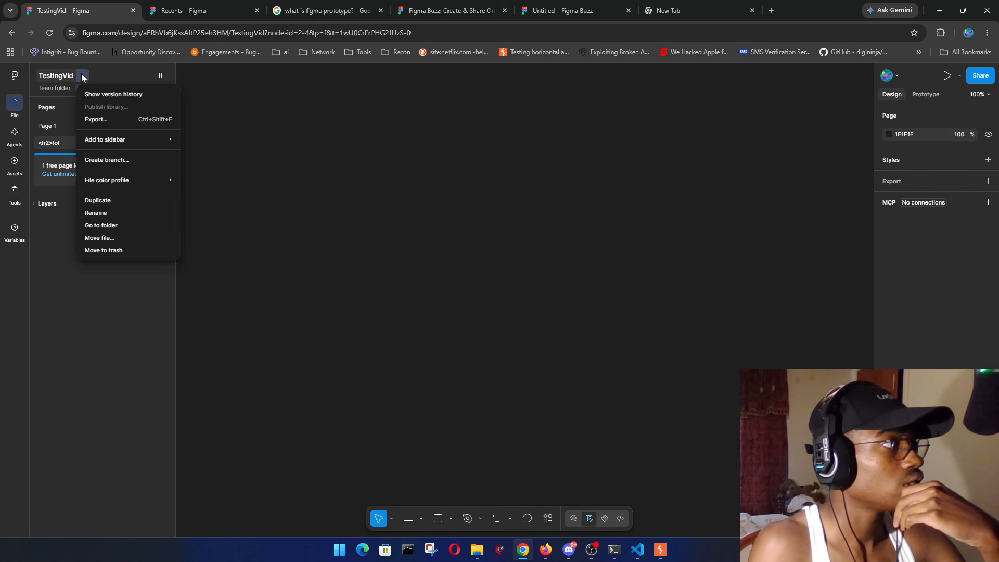
{"action": "left_click", "coordinate": [198, 11]}
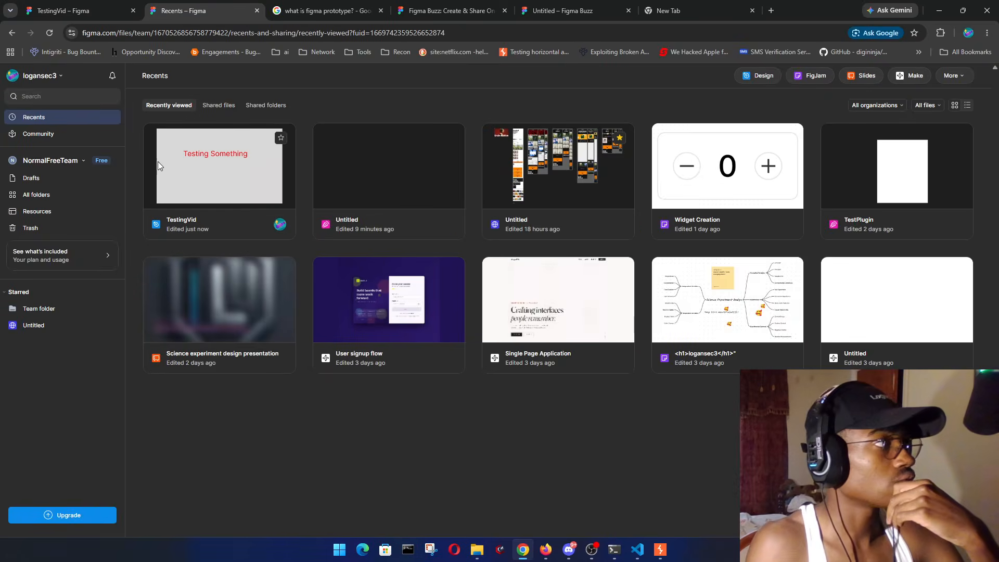
{"action": "left_click", "coordinate": [63, 162]}
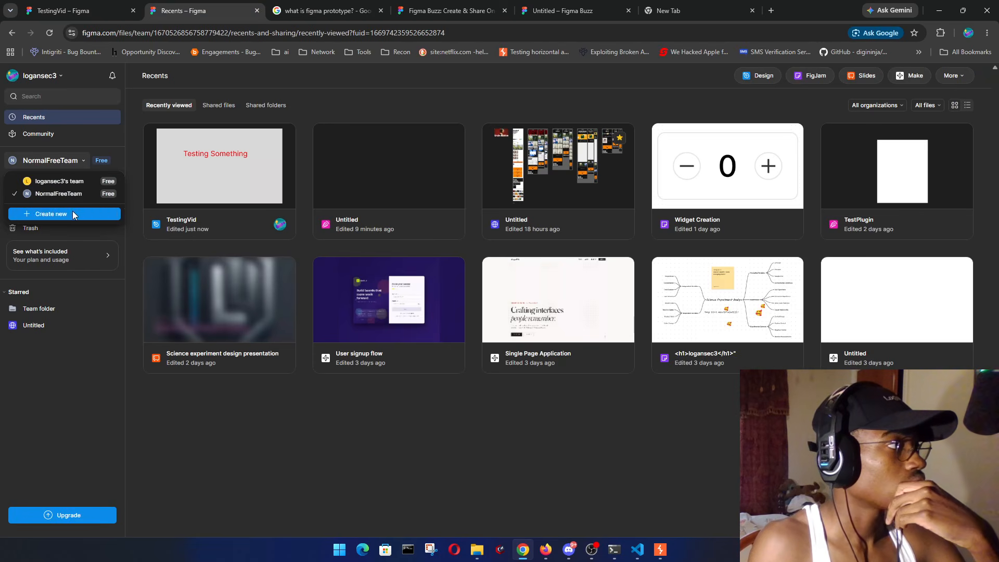
{"action": "left_click", "coordinate": [83, 180]}
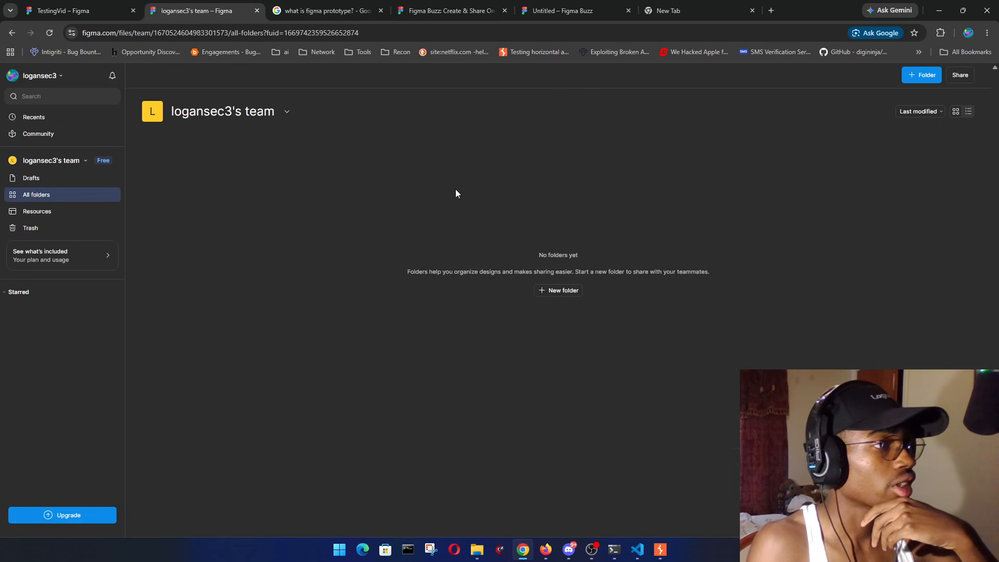
- Create the folder logansec3Folder without adding people, then return to TestingVid
{"action": "left_click", "coordinate": [551, 291]}
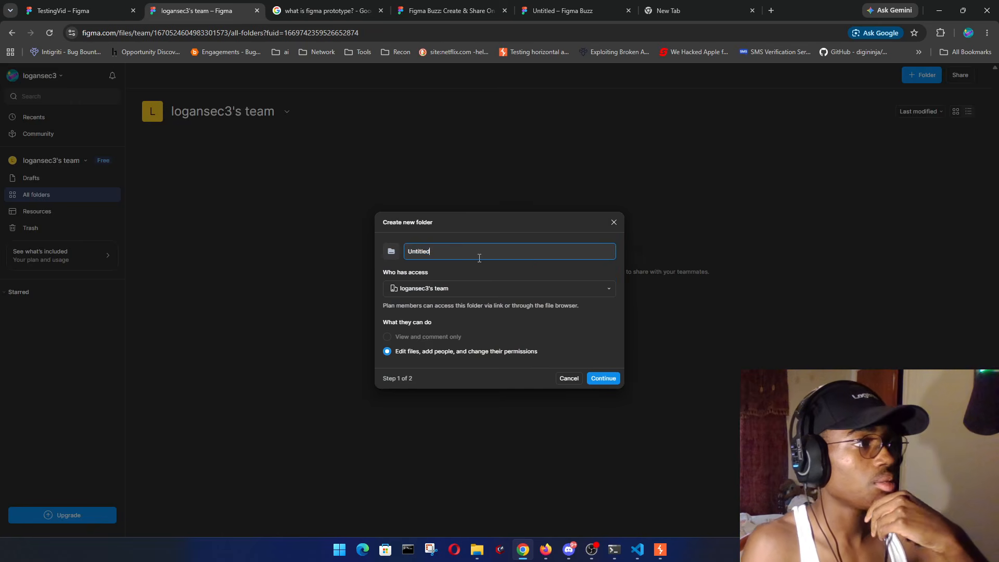
{"action": "type", "text": "loganse"}
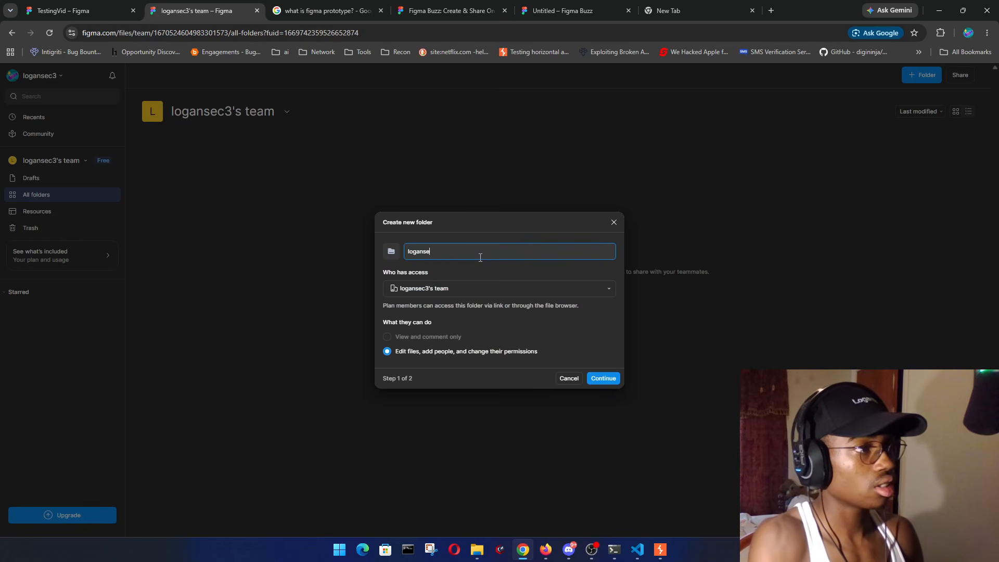
{"action": "type", "text": "c3Folder"}
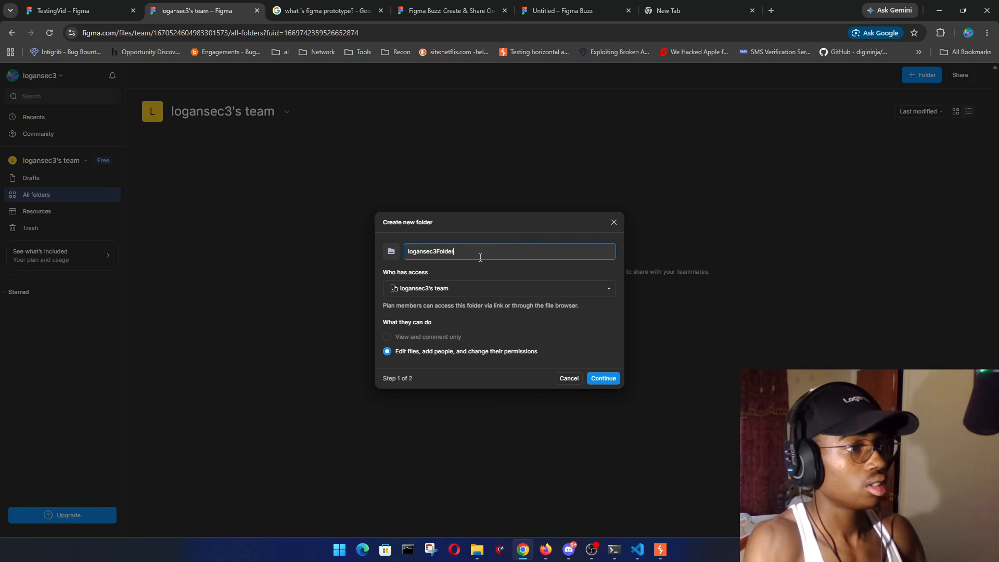
{"action": "left_click", "coordinate": [610, 380]}
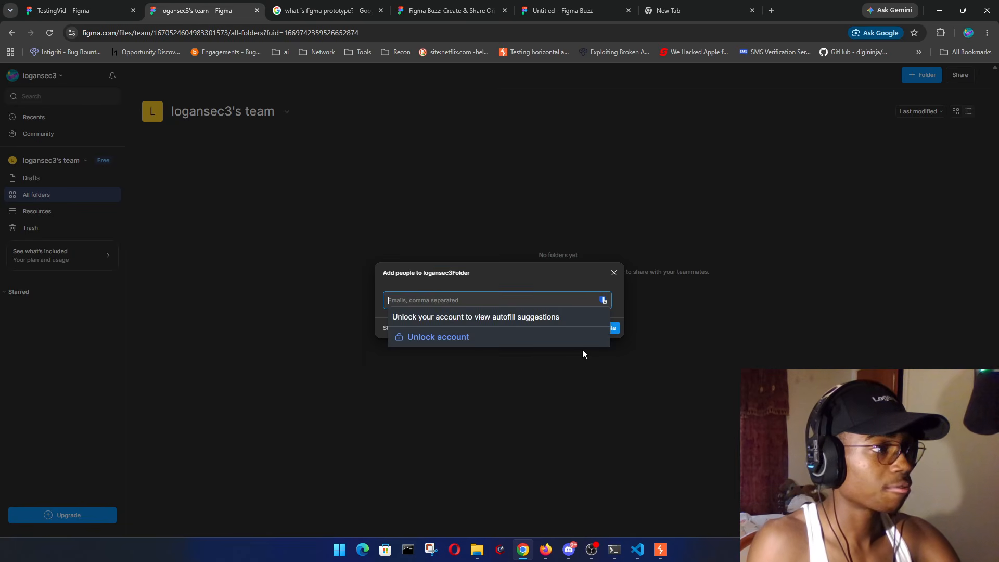
{"action": "left_click", "coordinate": [607, 328]}
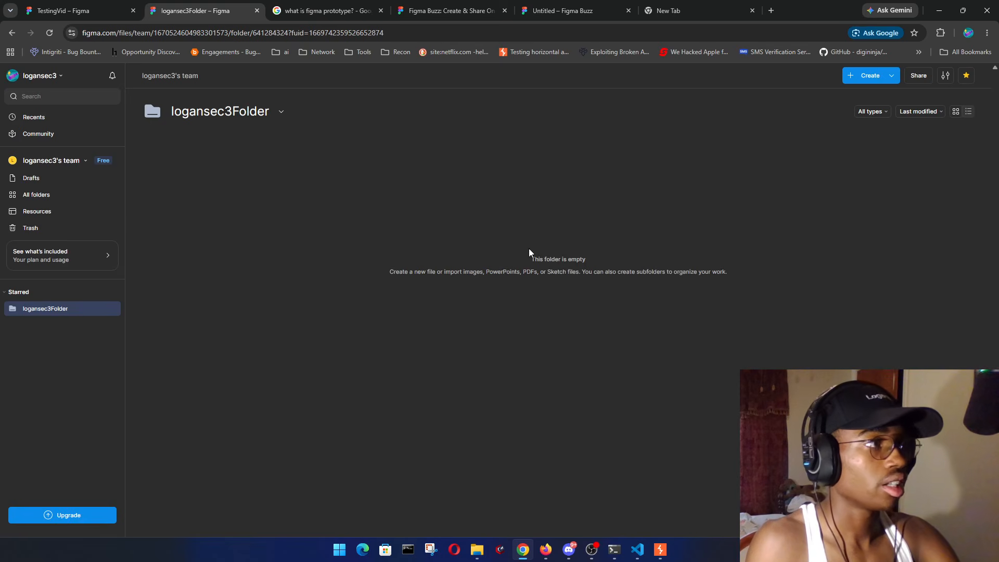
{"action": "left_click", "coordinate": [63, 10]}
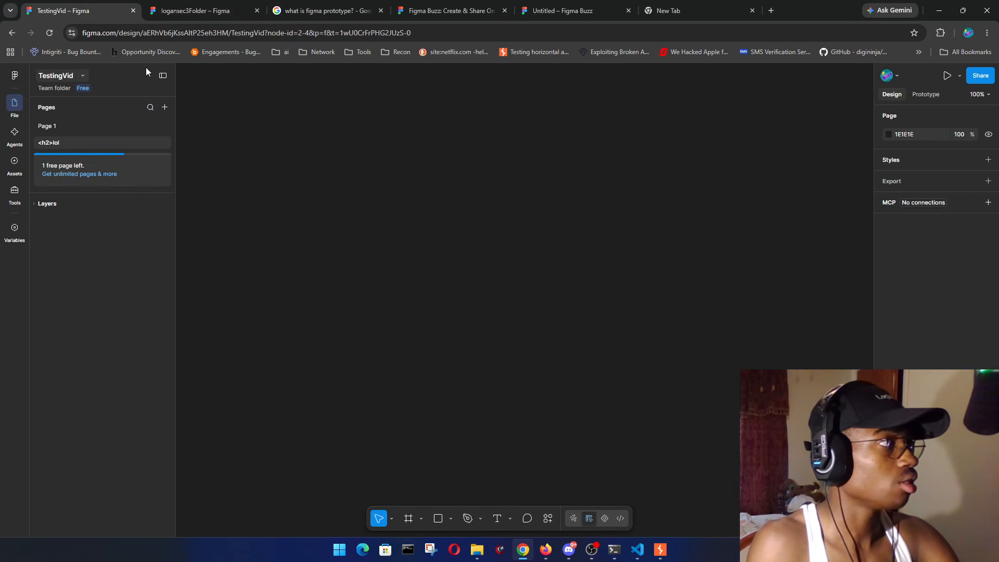
- Pick logansec3Folder in logansec3's team as TestingVid's move destination, then view Burp's HTTP history
{"action": "left_click", "coordinate": [82, 76]}
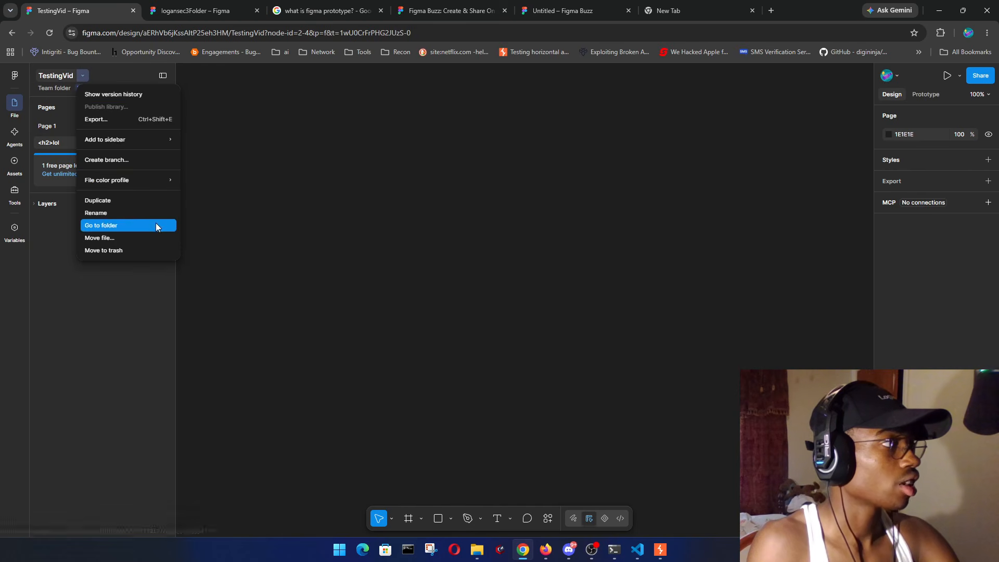
{"action": "left_click", "coordinate": [135, 238]}
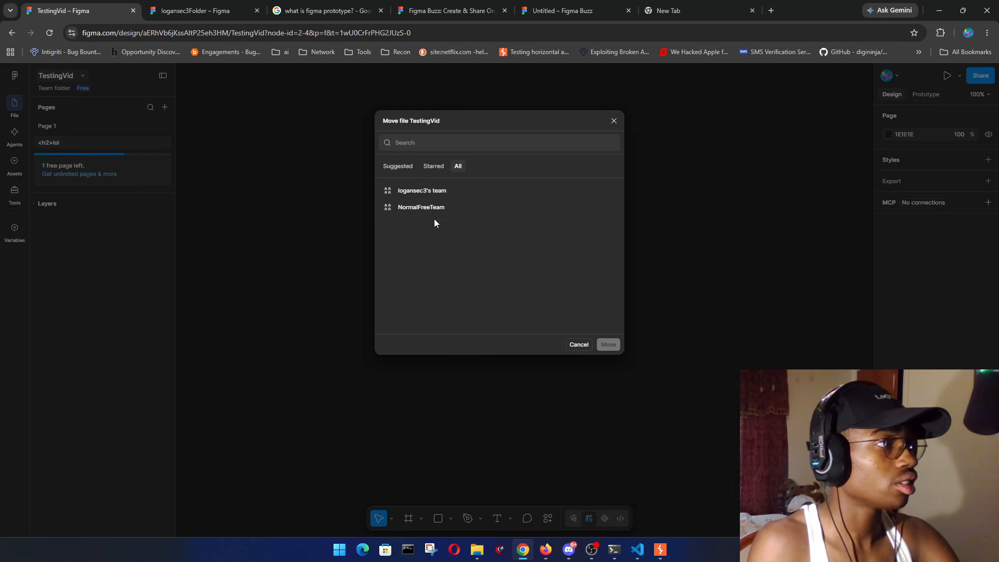
{"action": "left_click", "coordinate": [492, 194]}
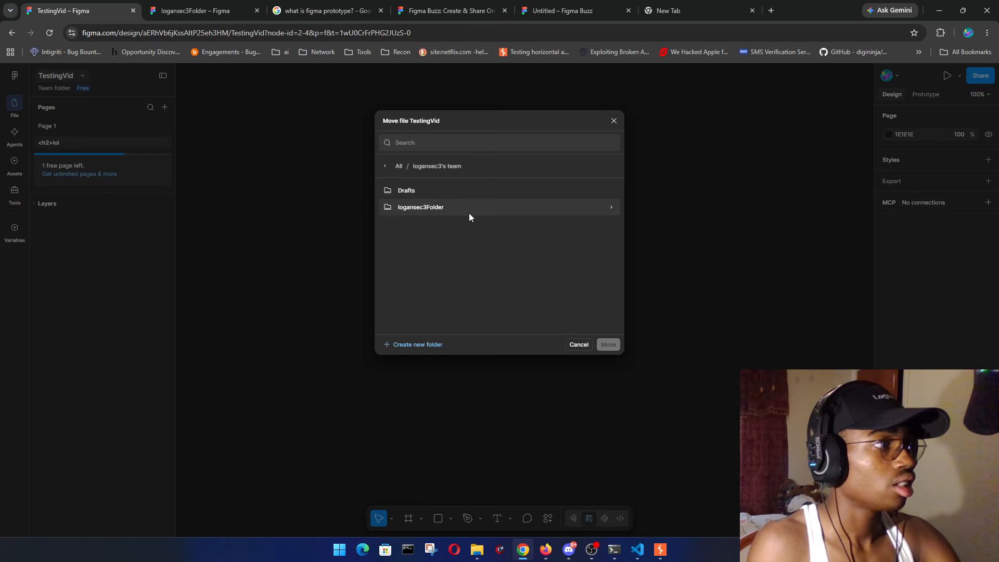
{"action": "left_click", "coordinate": [454, 211]}
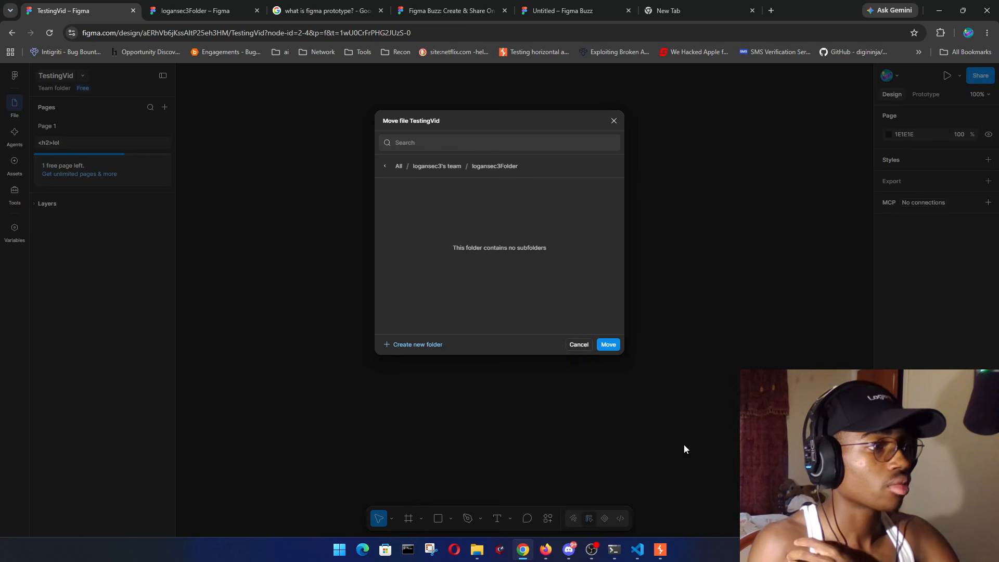
{"action": "key", "text": "alt+Tab"}
{"action": "left_click", "coordinate": [89, 51]}
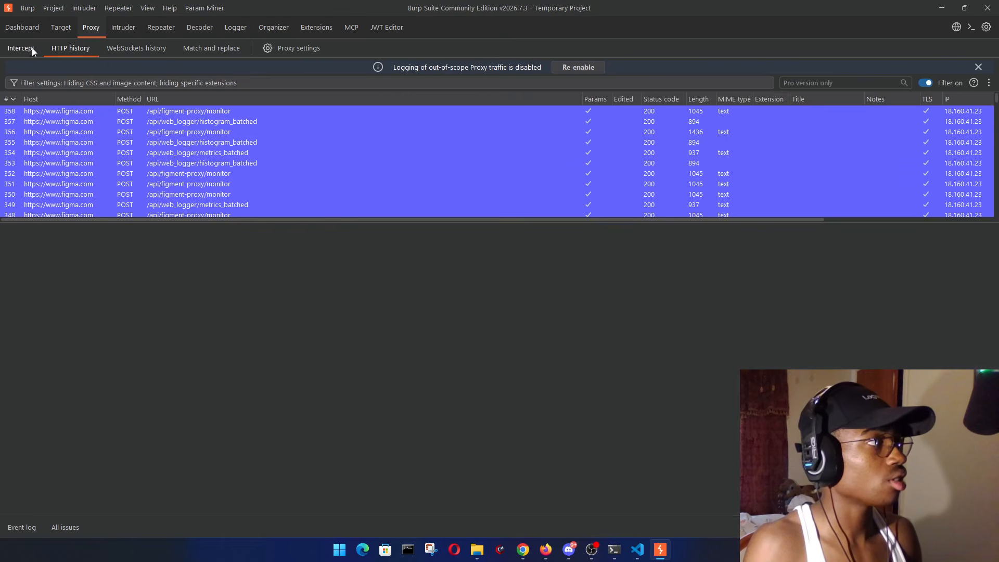
- Clear all entries from Burp's proxy HTTP history
{"action": "left_click", "coordinate": [299, 164]}
{"action": "key", "text": "ctrl+a"}
{"action": "key", "text": "Delete"}
{"action": "left_click", "coordinate": [590, 295]}
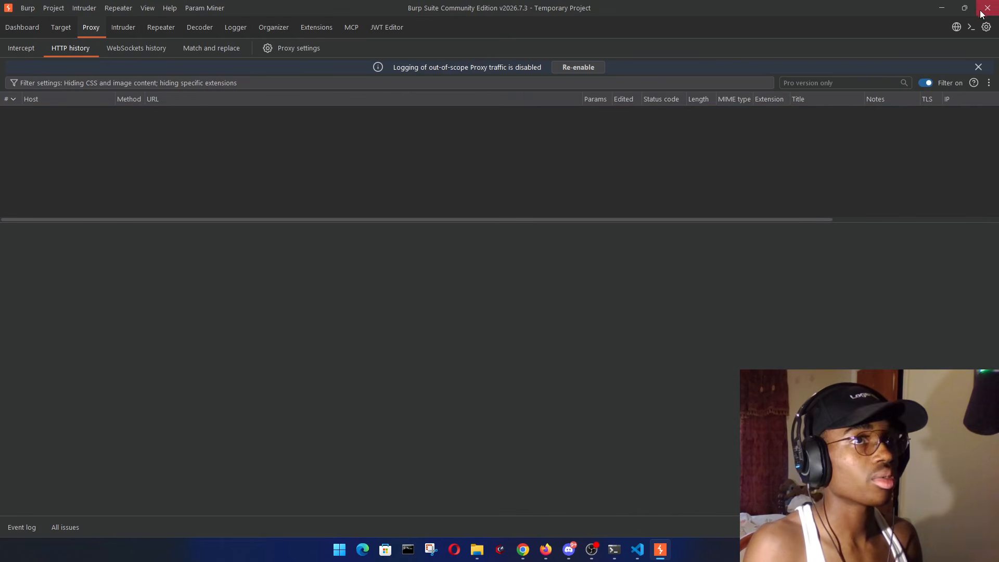
- Check the FoxyProxy setting in the browser's extensions
{"action": "left_click", "coordinate": [942, 8]}
{"action": "left_click", "coordinate": [941, 33]}
{"action": "left_click", "coordinate": [817, 139]}
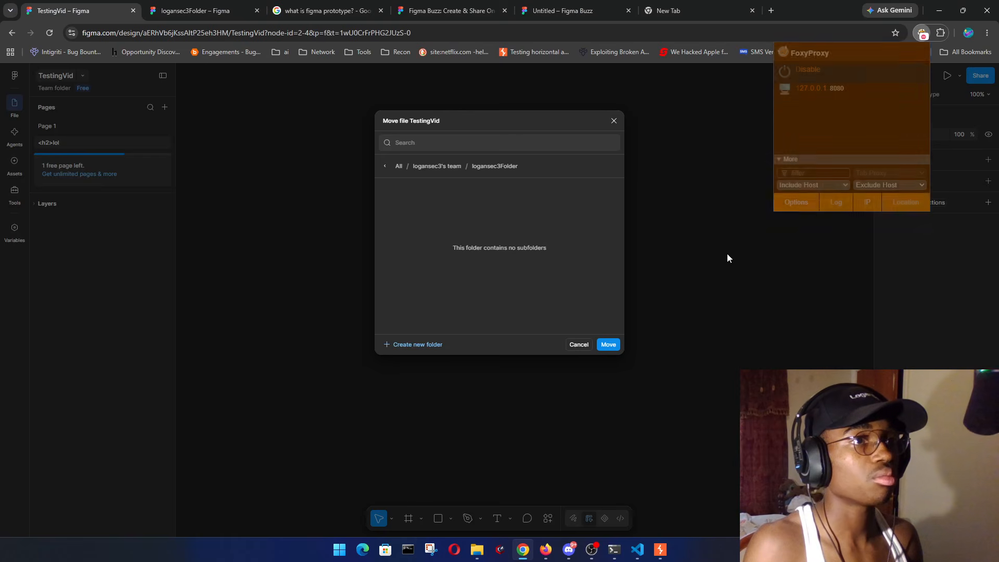
{"action": "left_click", "coordinate": [556, 320]}
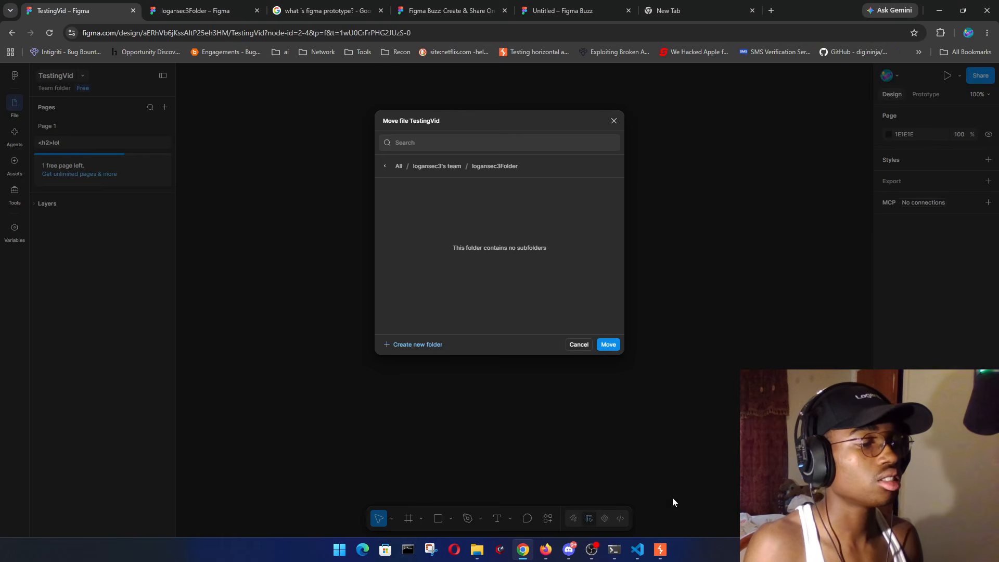
{"action": "left_click", "coordinate": [660, 550]}
- Turn on request interception and forward the held background requests
{"action": "left_click", "coordinate": [38, 47]}
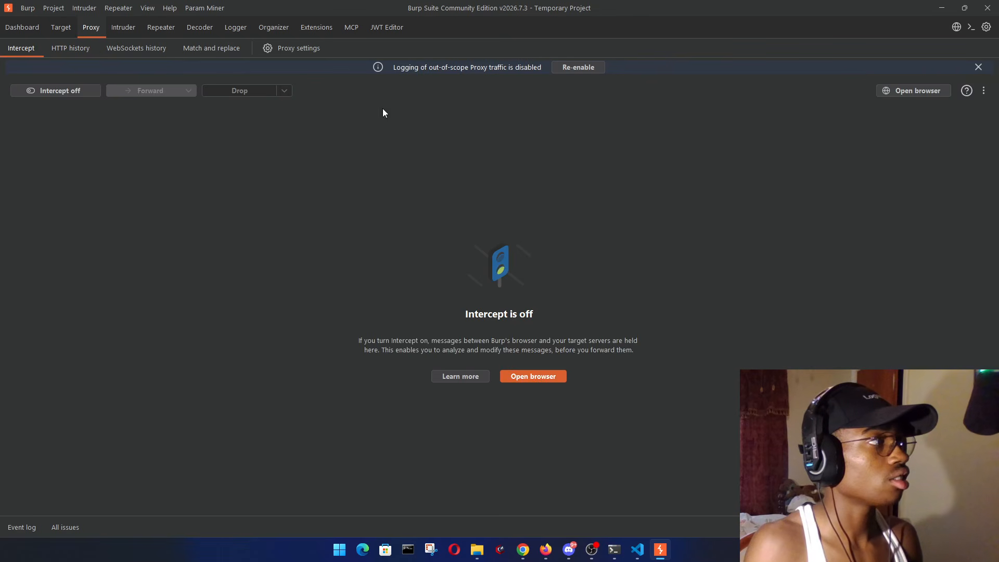
{"action": "left_click", "coordinate": [89, 92]}
{"action": "left_click", "coordinate": [943, 7]}
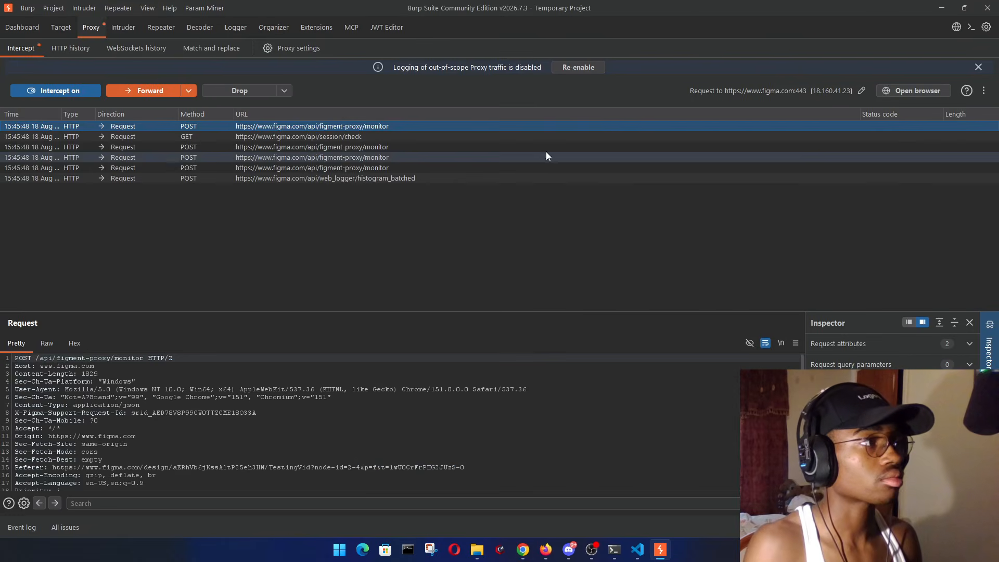
{"action": "left_click", "coordinate": [149, 87]}
{"action": "left_click", "coordinate": [150, 86]}
{"action": "left_click", "coordinate": [150, 86]}
{"action": "left_click", "coordinate": [151, 87]}
{"action": "left_click", "coordinate": [152, 86]}
{"action": "left_click", "coordinate": [152, 87]}
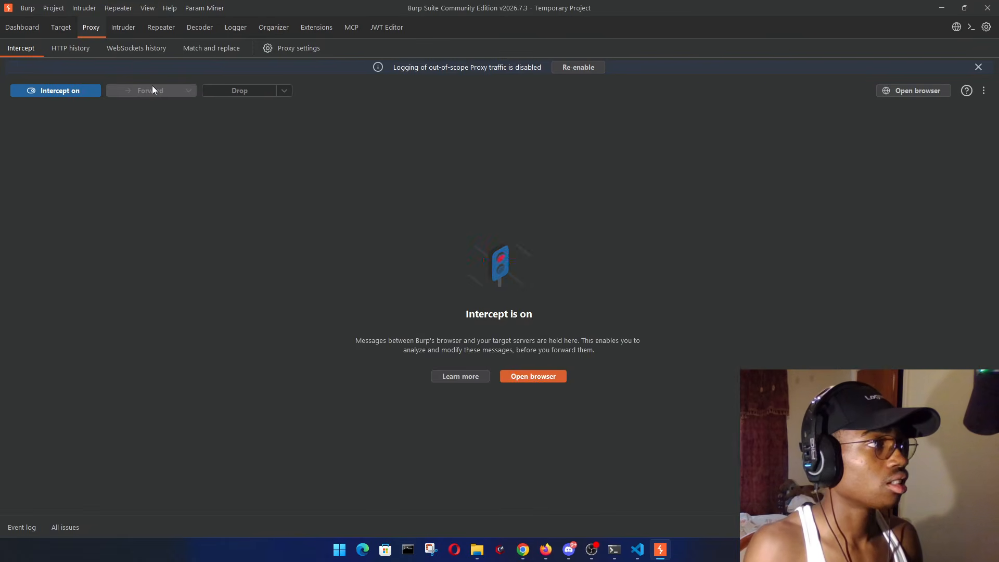
{"action": "left_click", "coordinate": [944, 5]}
{"action": "left_click", "coordinate": [145, 89]}
{"action": "left_click", "coordinate": [145, 88]}
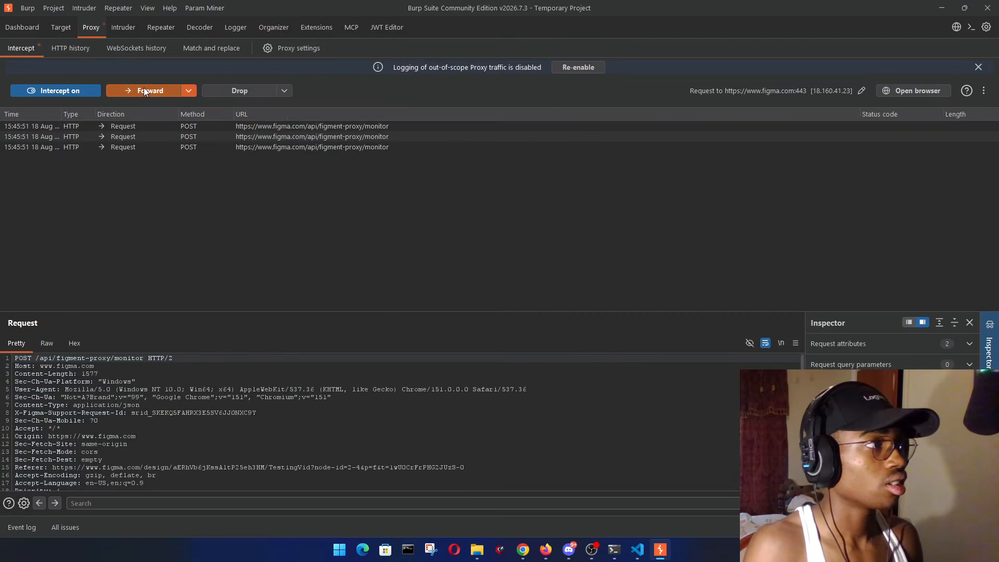
{"action": "left_click", "coordinate": [146, 92]}
{"action": "left_click", "coordinate": [146, 91]}
{"action": "left_click", "coordinate": [145, 91]}
{"action": "left_click", "coordinate": [146, 91]}
{"action": "left_click", "coordinate": [146, 90]}
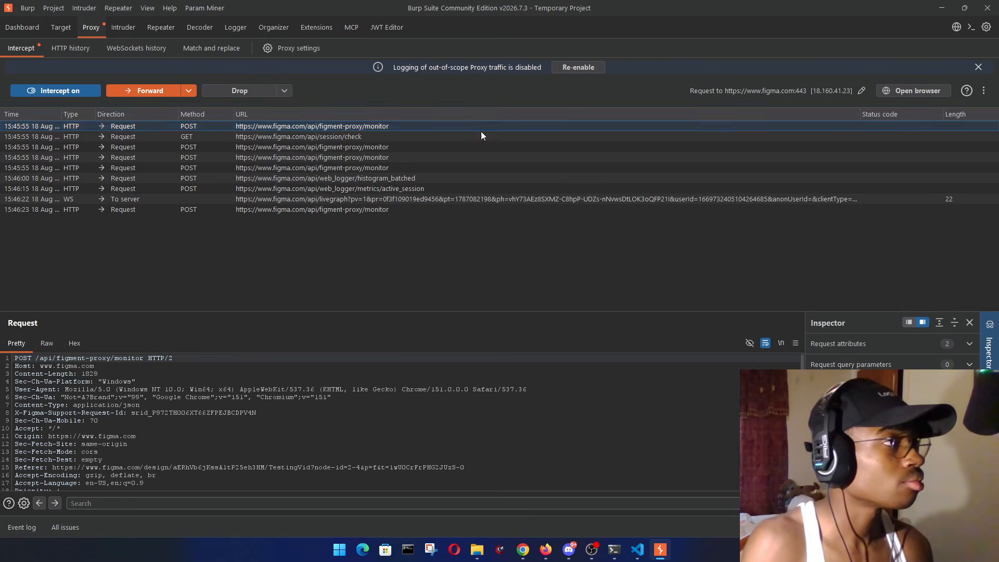
- Confirm moving TestingVid into logansec3Folder and inspect the intercepted move_bulk PUT body
{"action": "left_click", "coordinate": [942, 8]}
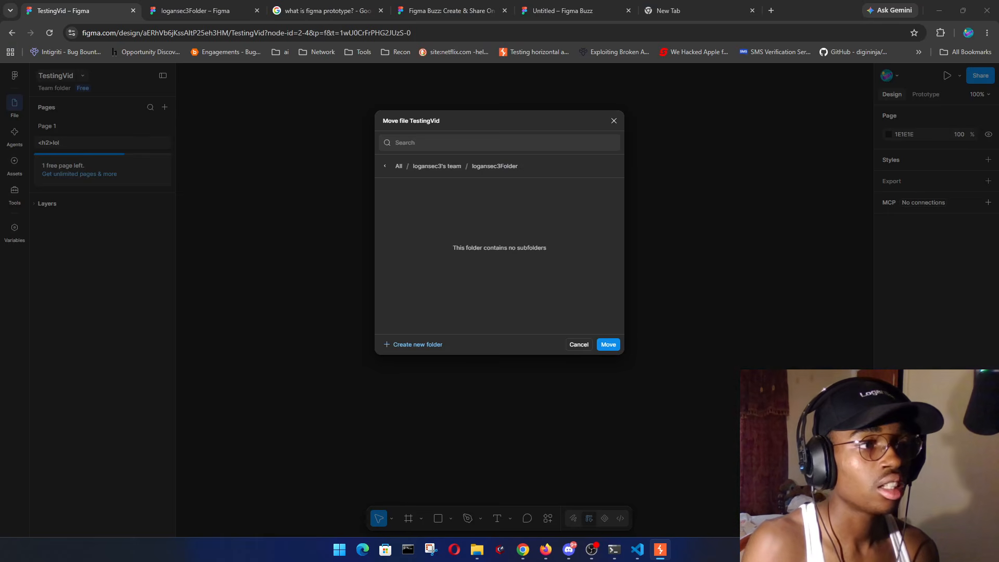
{"action": "left_click", "coordinate": [617, 345]}
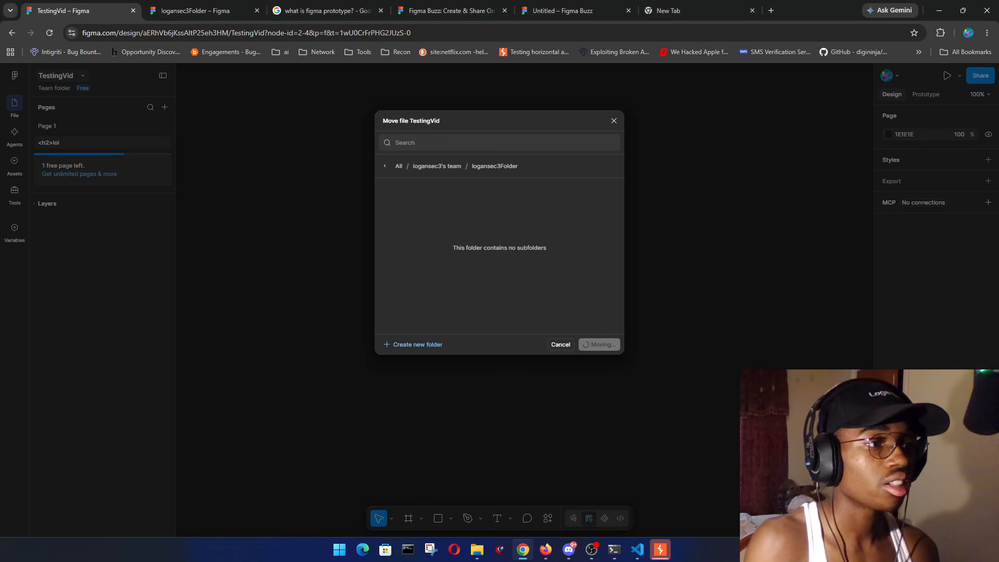
{"action": "left_click_drag", "start_coordinate": [998, 6], "coordinate": [725, 3]}
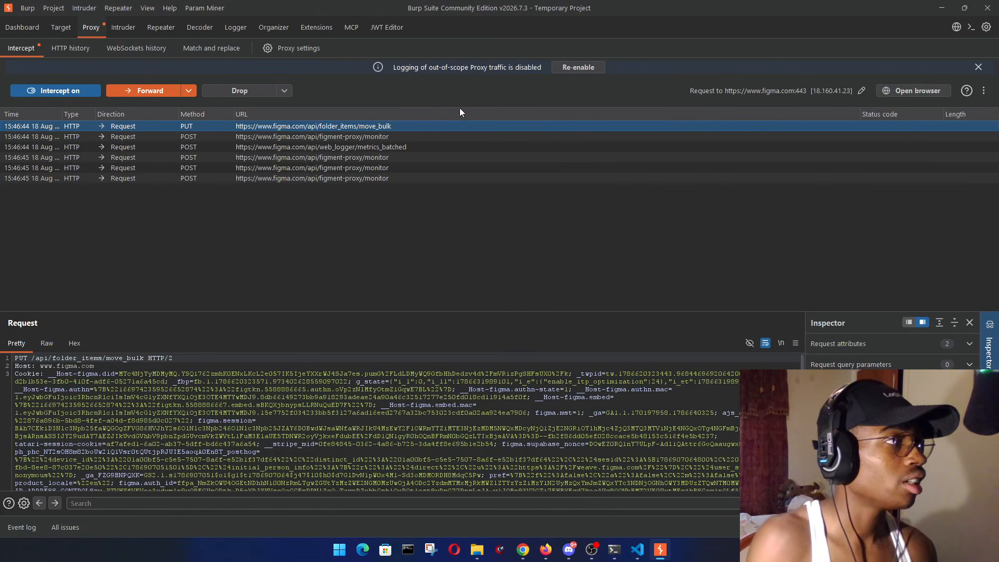
{"action": "scroll", "coordinate": [282, 408], "scroll_direction": "down", "scroll_amount": 10}
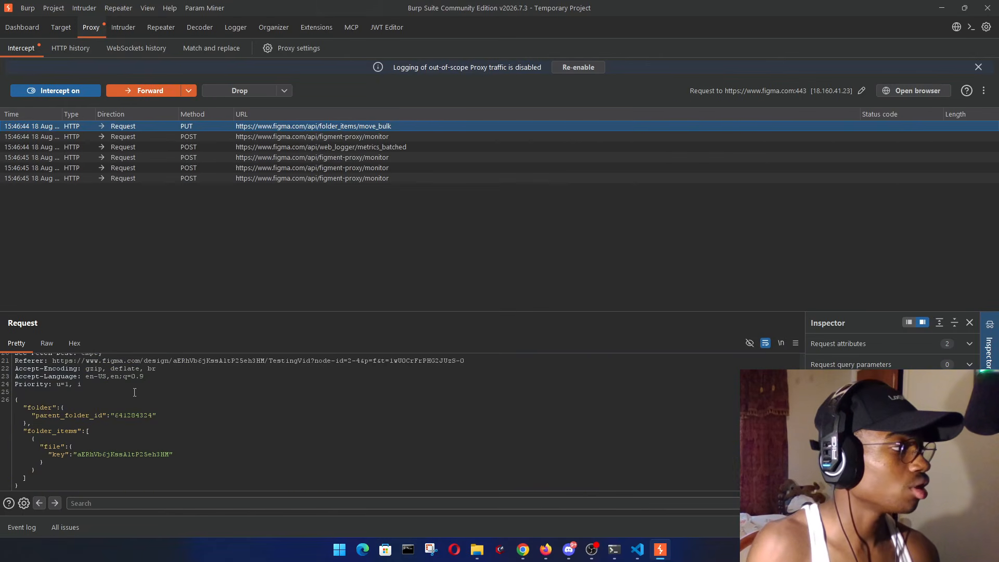
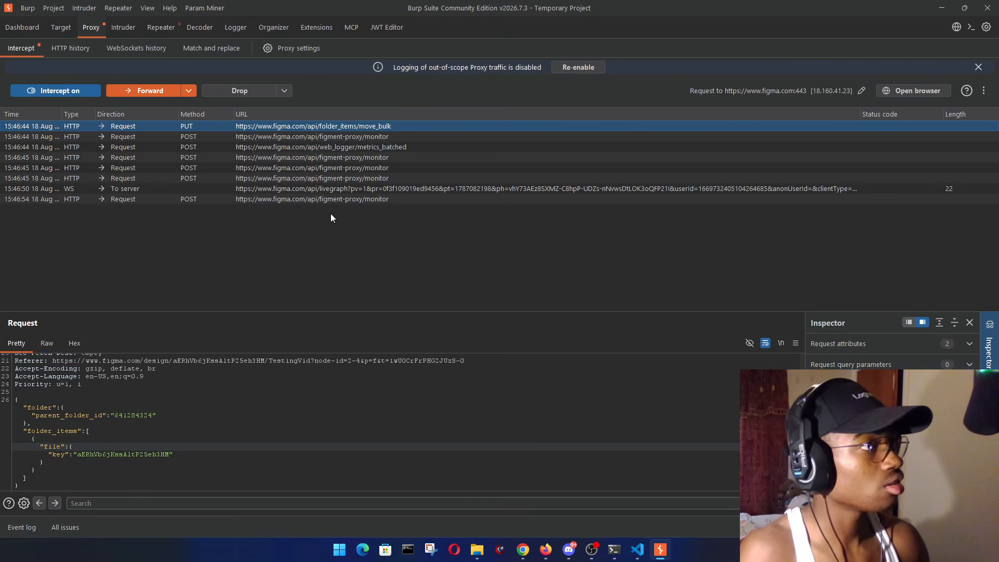
- Forward the intercepted PUT /api/folder_items/move_bulk request to the server
{"action": "left_click", "coordinate": [154, 89]}
- Open the PUT move_bulk entry (row 384) in HTTP history and scroll to its JSON response
{"action": "left_click", "coordinate": [66, 47]}
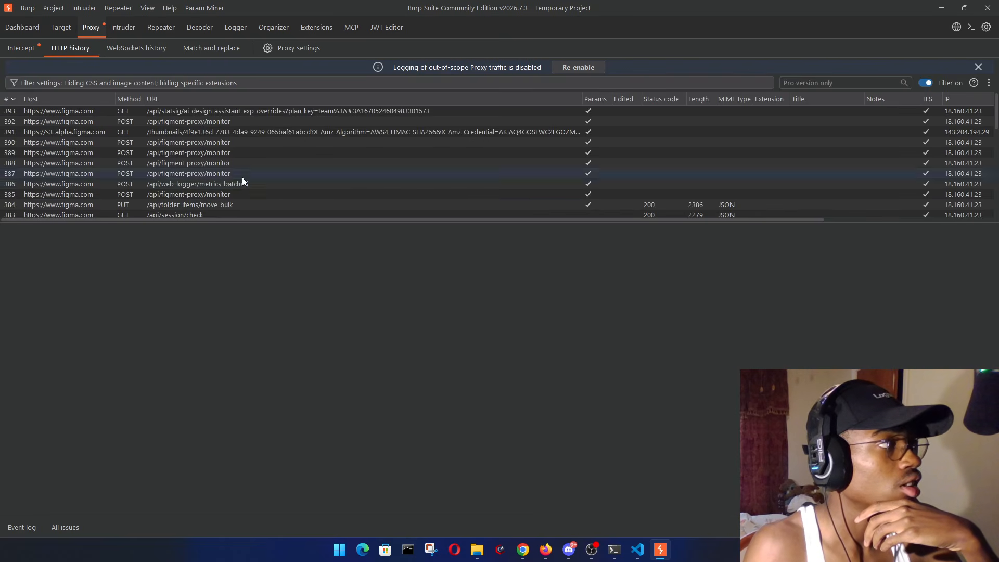
{"action": "left_click", "coordinate": [214, 204]}
{"action": "scroll", "coordinate": [617, 312], "scroll_direction": "down", "scroll_amount": 10}
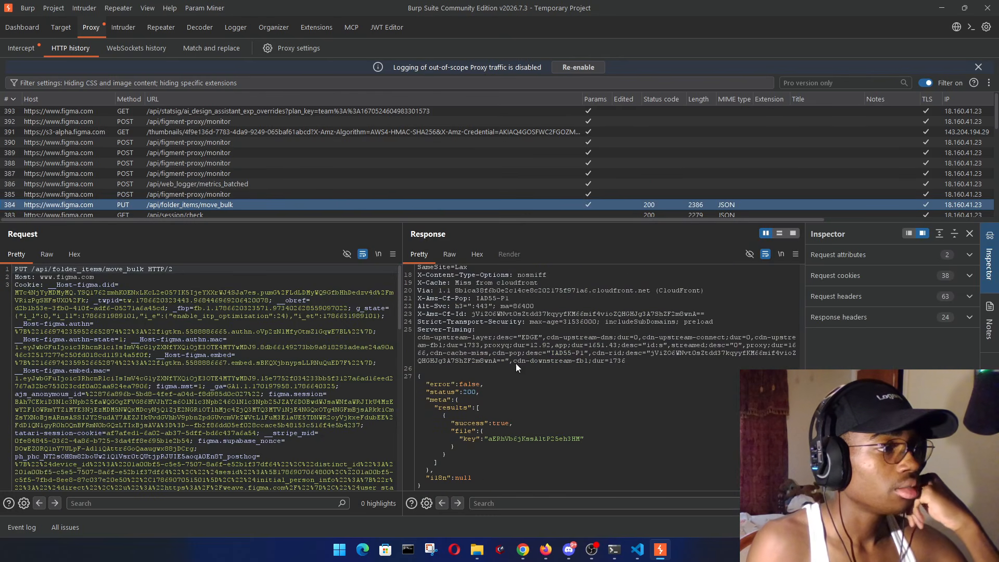
- Highlight the file "key" line in the move_bulk JSON response
{"action": "left_click_drag", "start_coordinate": [425, 385], "coordinate": [499, 384]}
{"action": "left_click", "coordinate": [496, 384]}
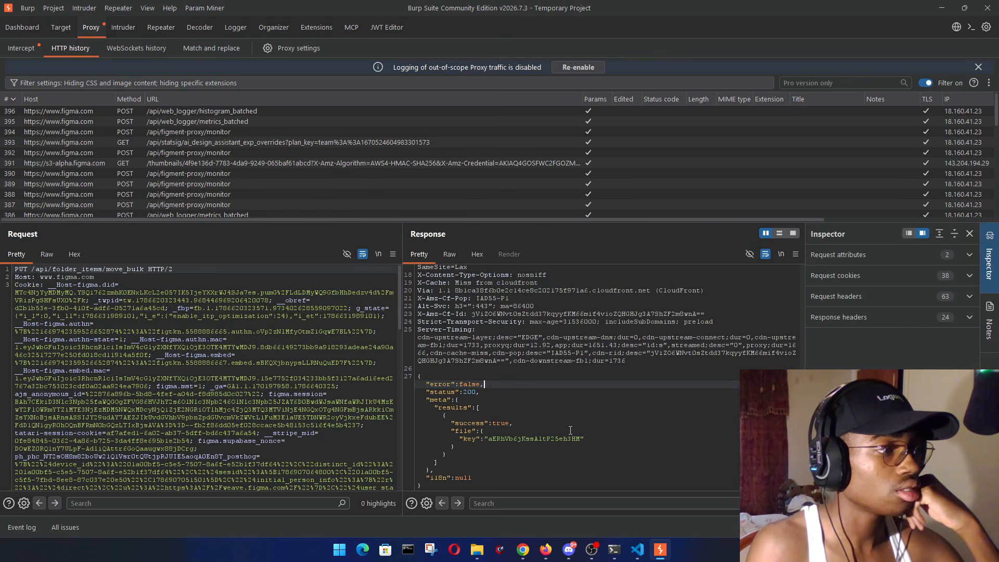
{"action": "left_click_drag", "start_coordinate": [459, 439], "coordinate": [588, 437]}
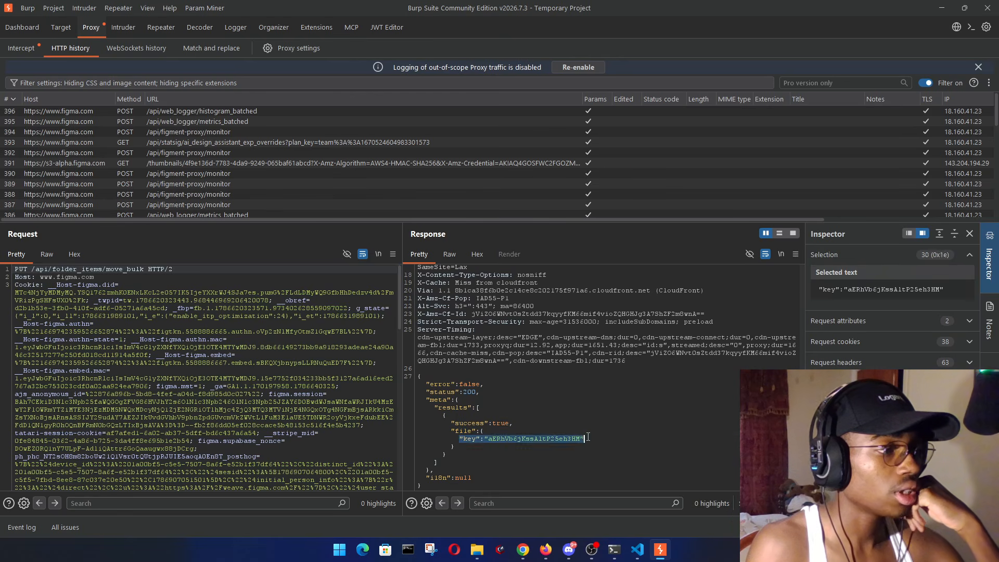
{"action": "left_click", "coordinate": [508, 478]}
{"action": "left_click", "coordinate": [462, 440]}
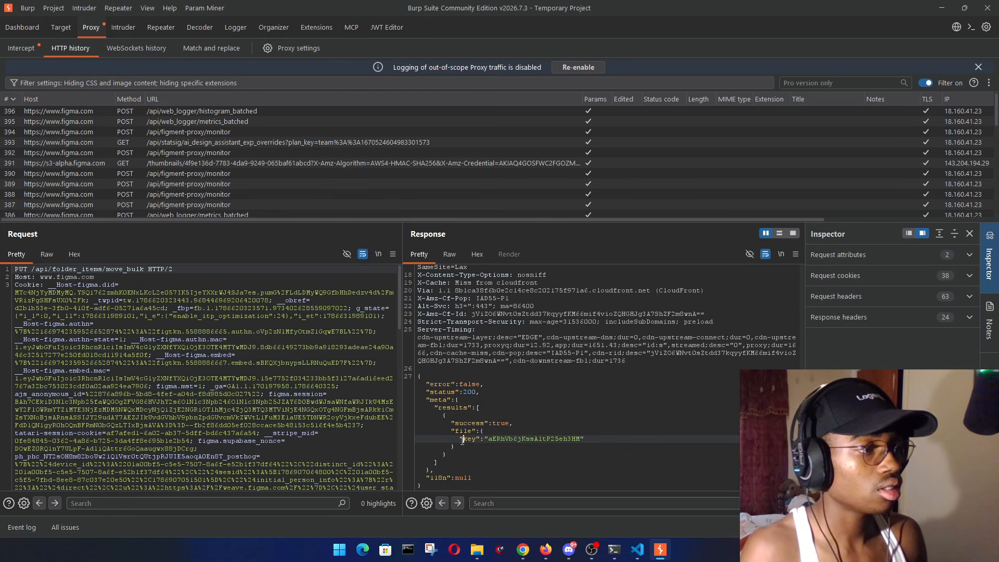
{"action": "left_click_drag", "start_coordinate": [460, 441], "coordinate": [586, 439]}
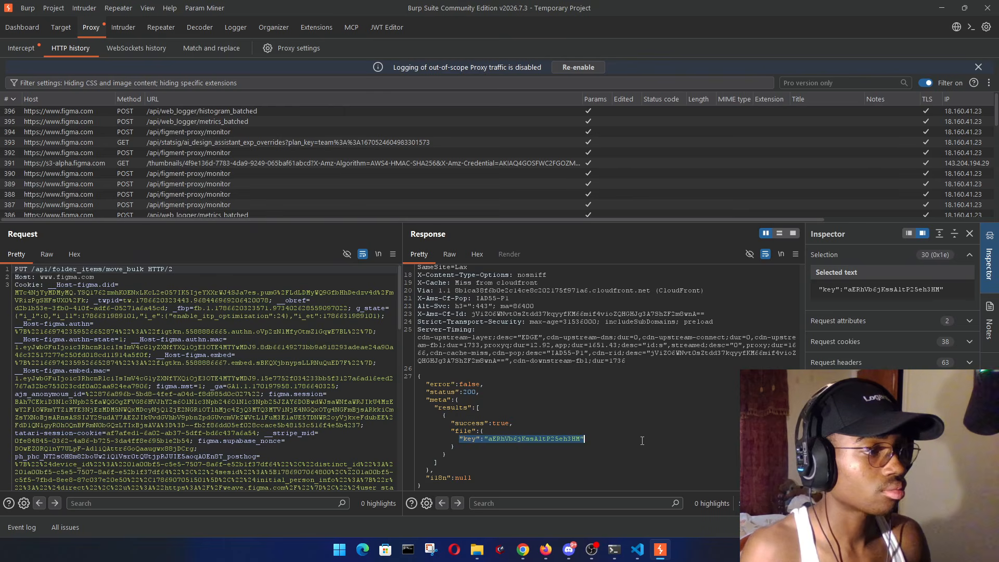
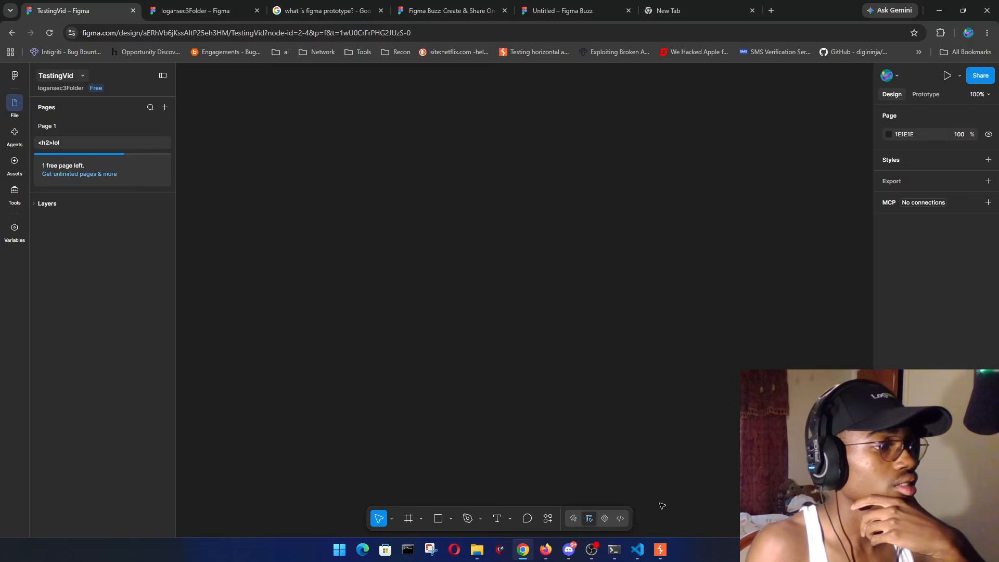
- Switch off Intercept in Burp's Proxy tab and minimize Burp to reveal Figma
{"action": "left_click", "coordinate": [659, 549]}
{"action": "left_click", "coordinate": [30, 48]}
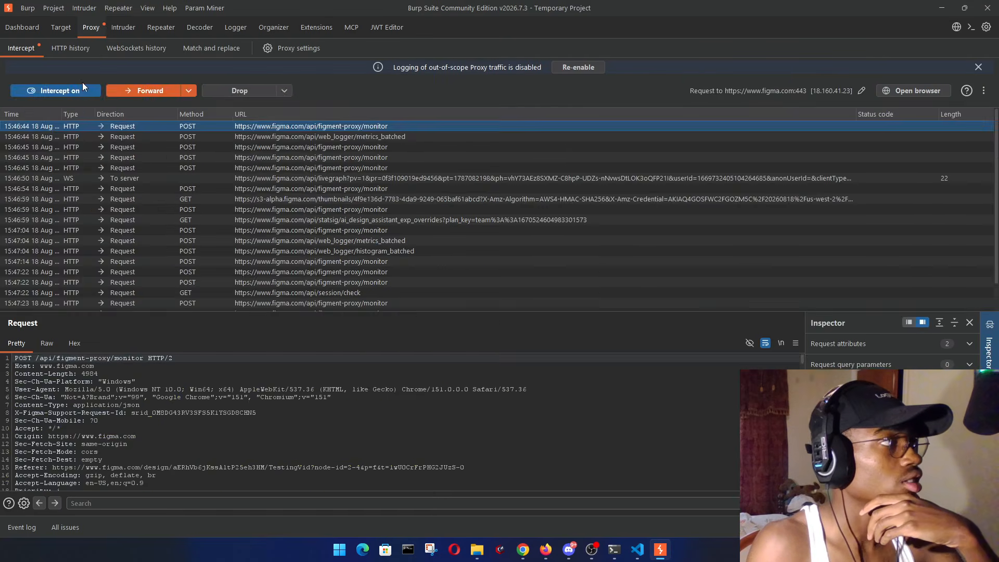
{"action": "left_click", "coordinate": [82, 90]}
{"action": "left_click", "coordinate": [943, 8]}
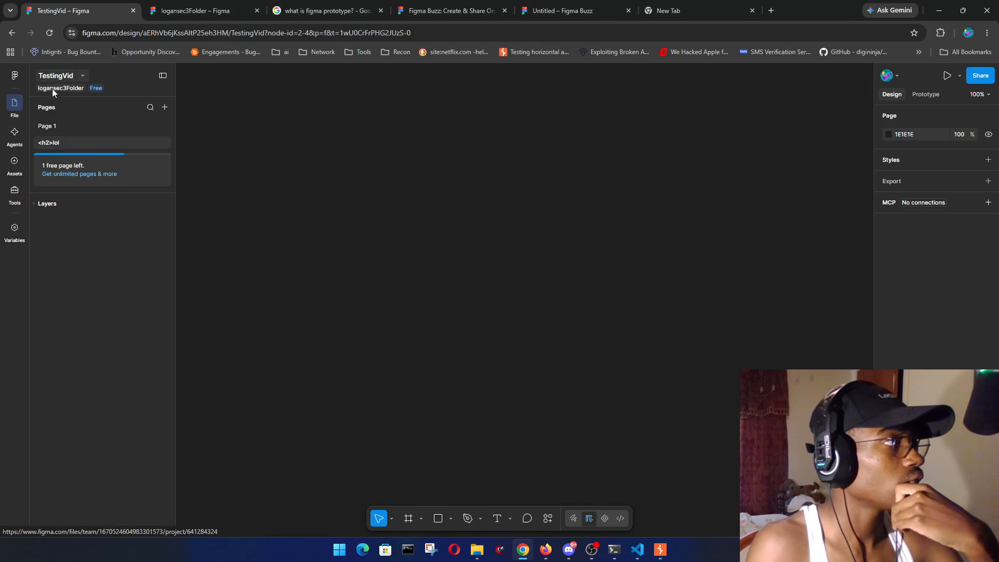
- Confirm TestingVid is listed in the logansec3Folder page, then bring Burp Suite back to the front
{"action": "left_click", "coordinate": [196, 10]}
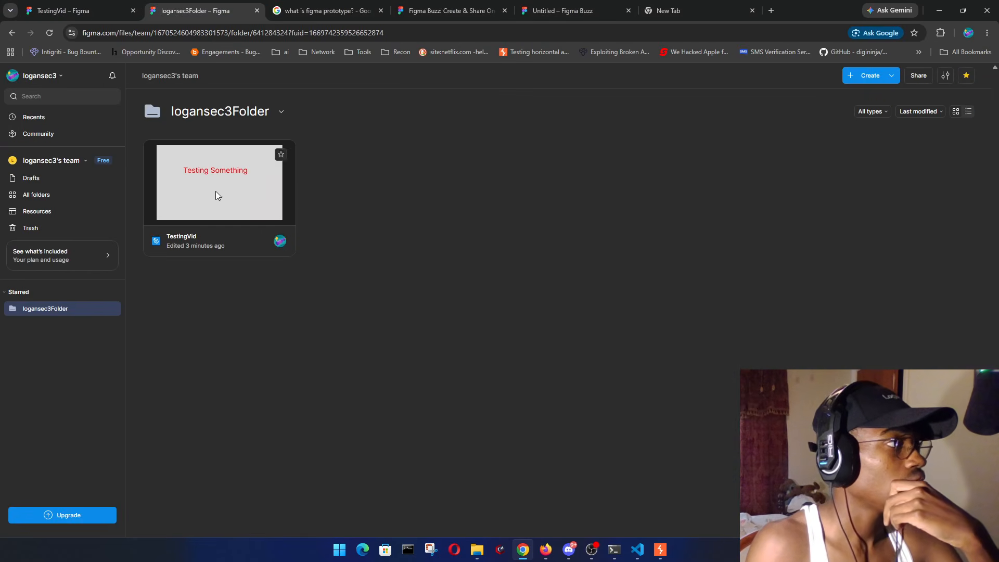
{"action": "left_click", "coordinate": [660, 550]}
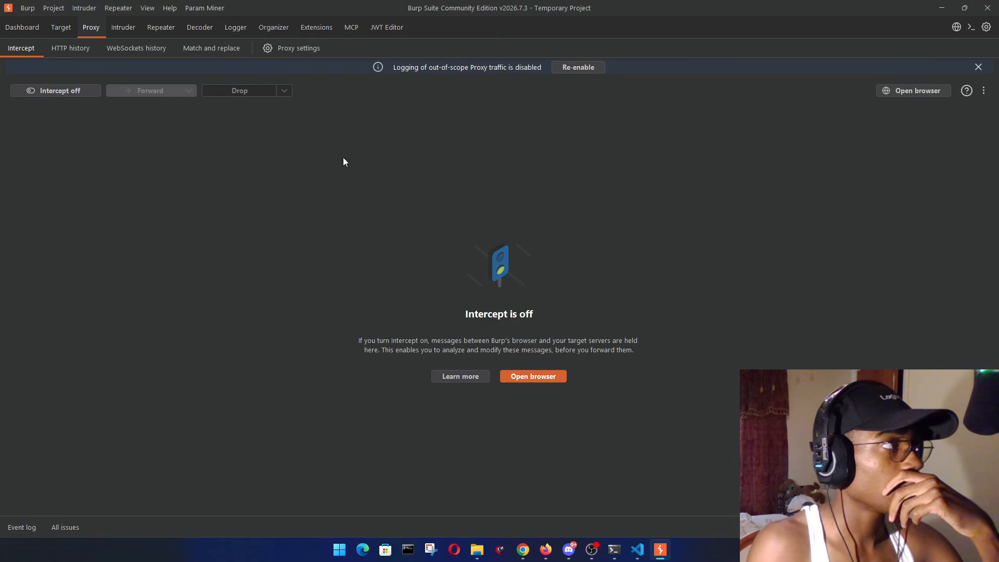
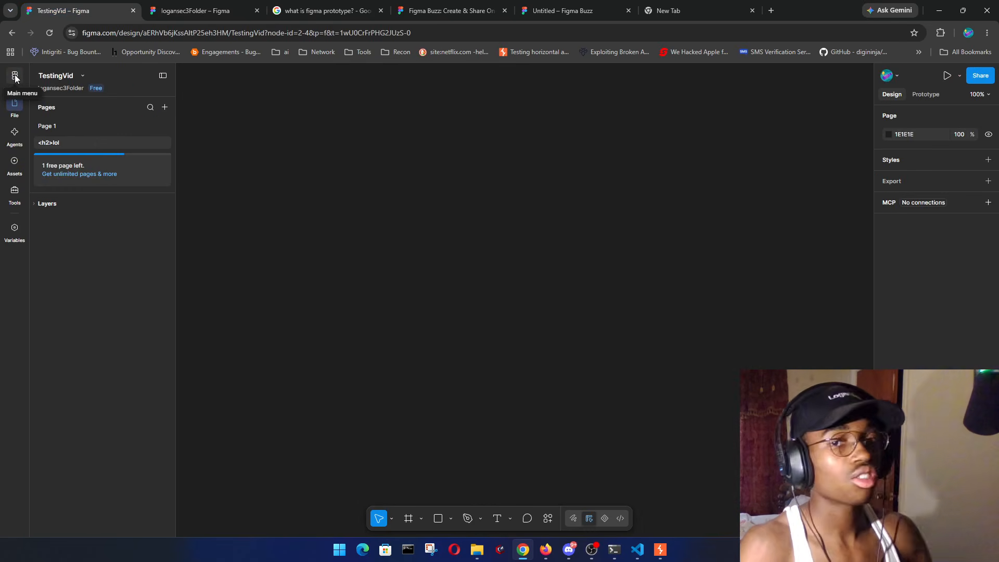
- Leave the TestingVid design via the Main menu's Back to files, returning to Recents
{"action": "left_click", "coordinate": [14, 76]}
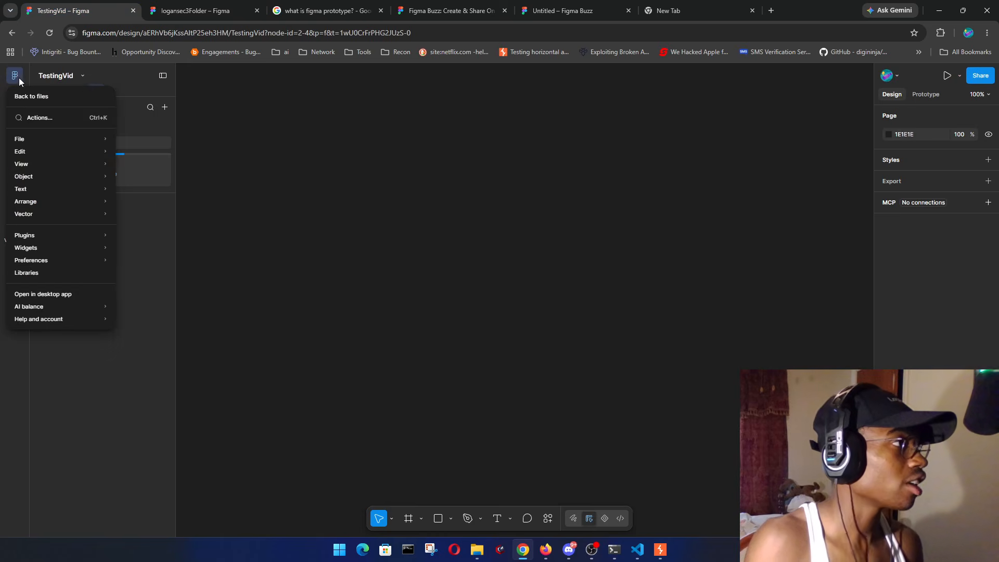
{"action": "left_click", "coordinate": [49, 99]}
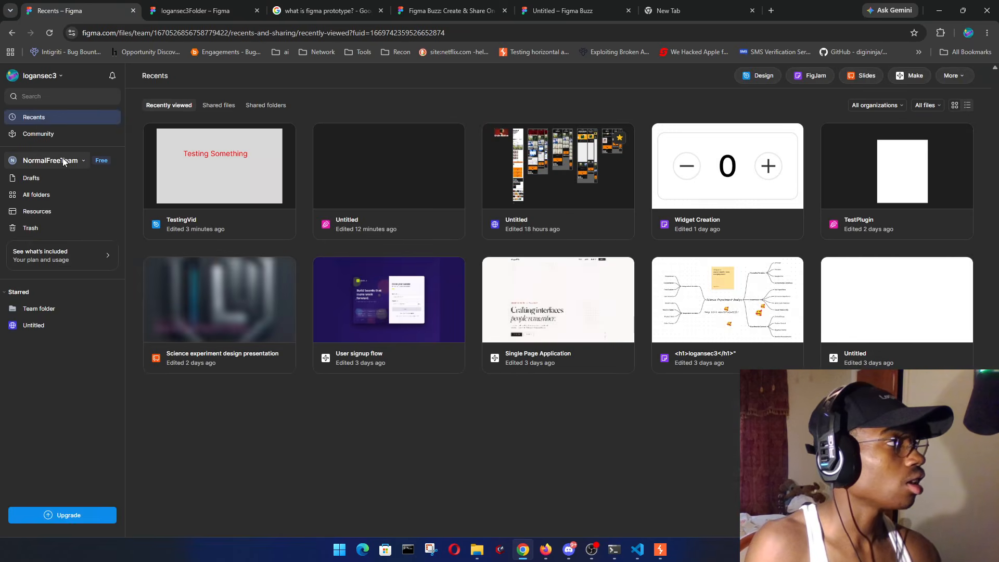
- Browse NormalFreeTeam's folders and open Team folder, confirming its eight files exclude TestingVid
{"action": "left_click", "coordinate": [74, 159]}
{"action": "left_click", "coordinate": [62, 186]}
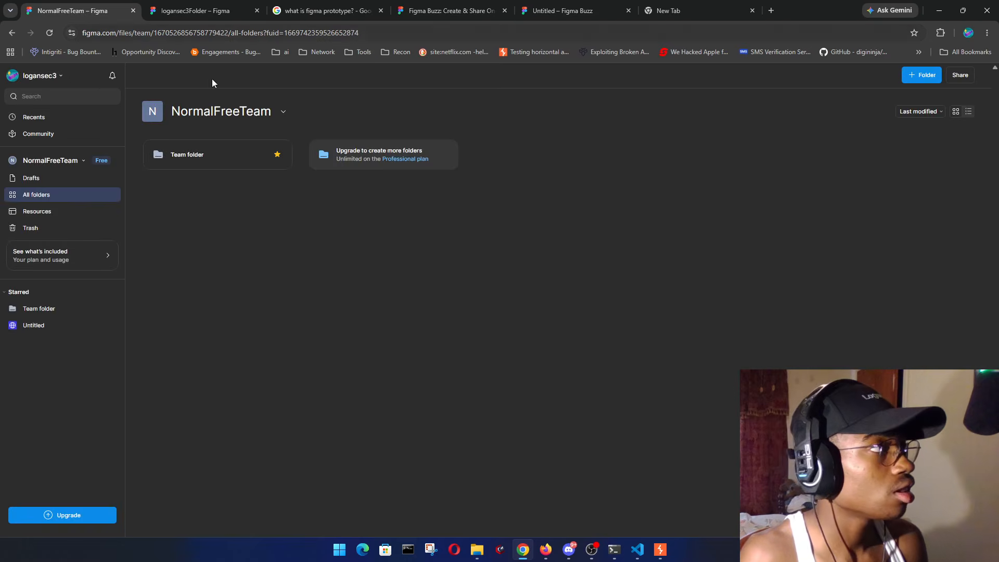
{"action": "left_click", "coordinate": [199, 157]}
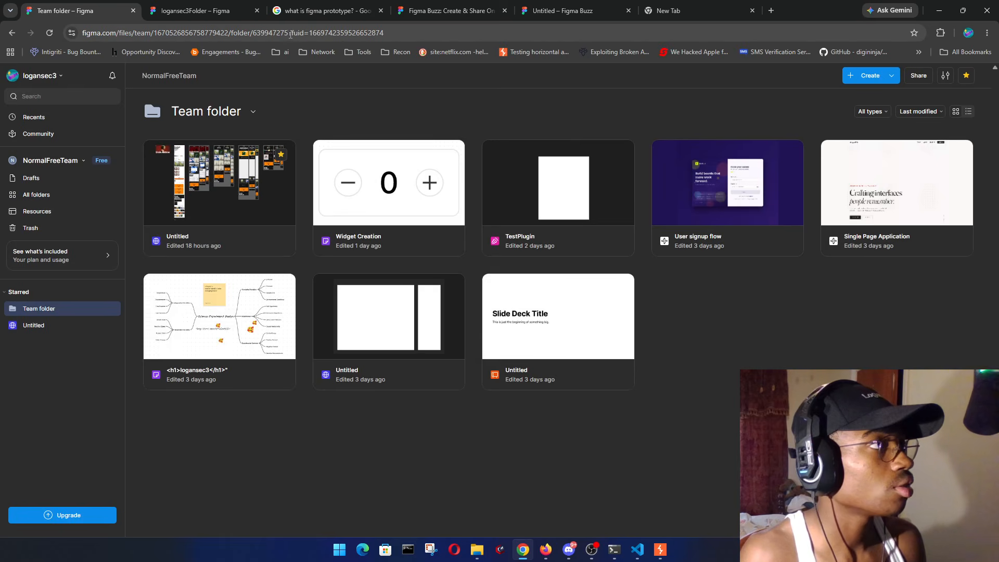
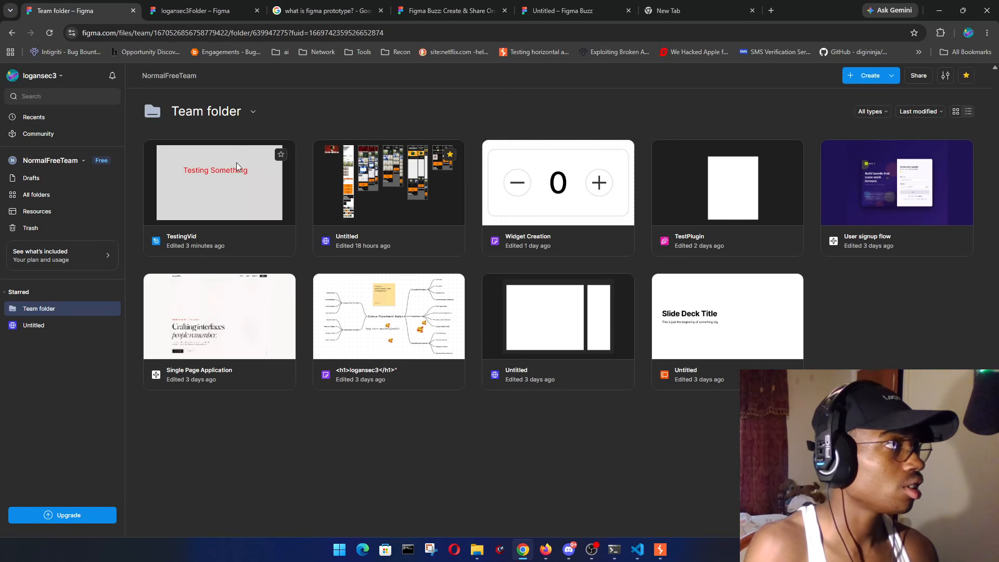
- Switch to the logansec3Folder browser tab to confirm the folder now holds no files
{"action": "left_click", "coordinate": [213, 10]}
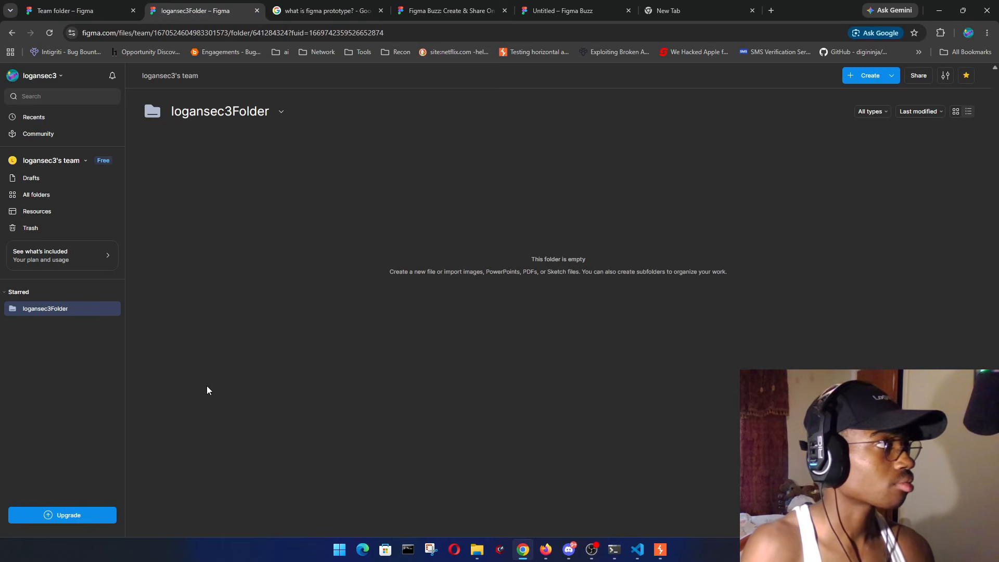
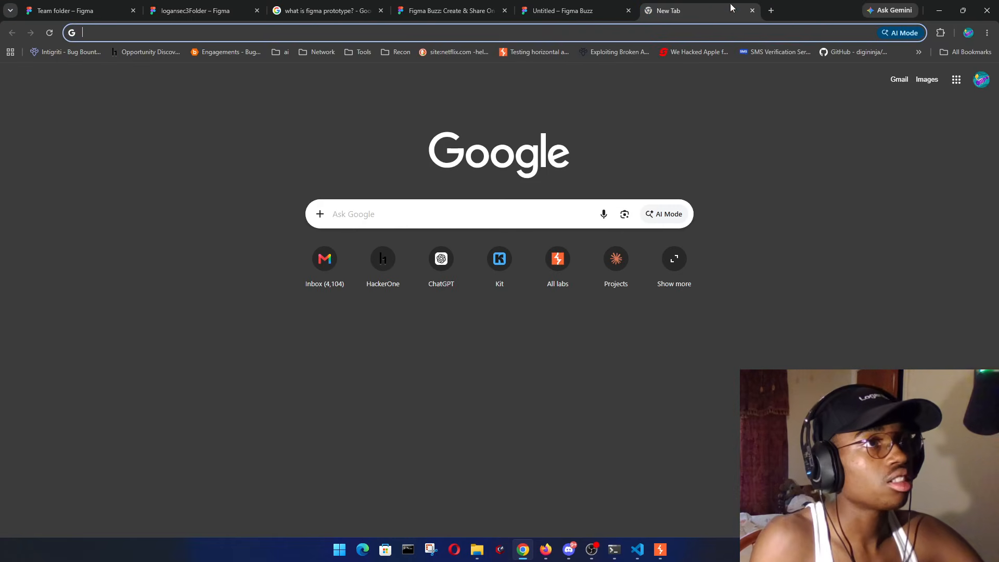
- Load the CVSS Calculator v3.1 bookmark from All Bookmarks, showing a blank 0.0 (None) vector
{"action": "left_click", "coordinate": [940, 32]}
{"action": "left_click", "coordinate": [765, 133]}
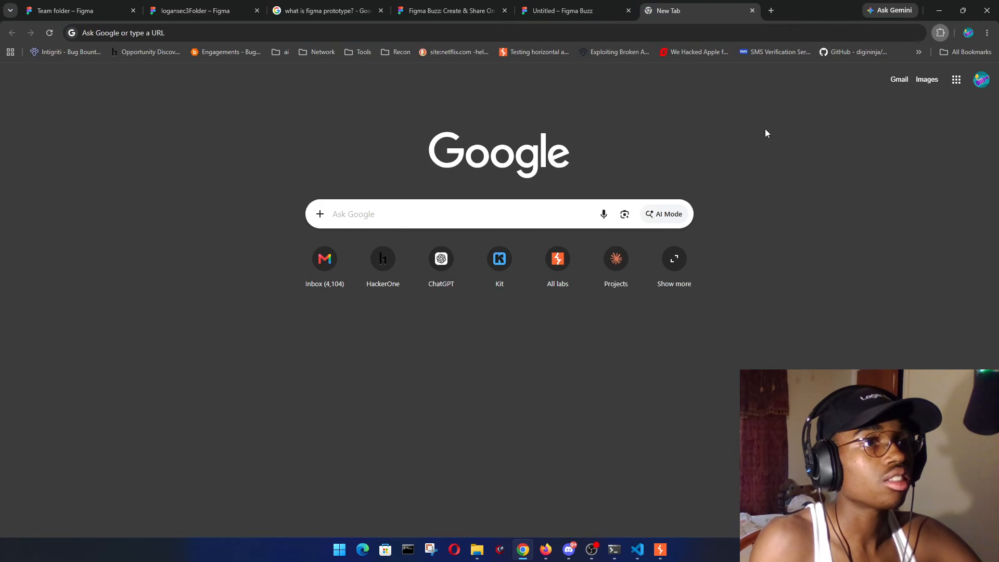
{"action": "left_click", "coordinate": [941, 33]}
{"action": "left_click", "coordinate": [943, 107]}
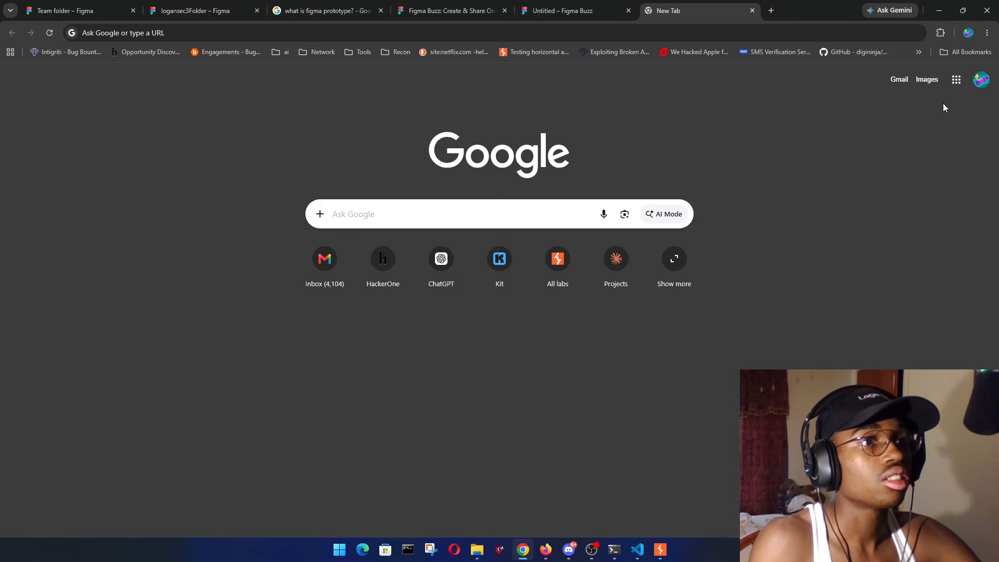
{"action": "left_click", "coordinate": [967, 51]}
{"action": "left_click", "coordinate": [882, 200]}
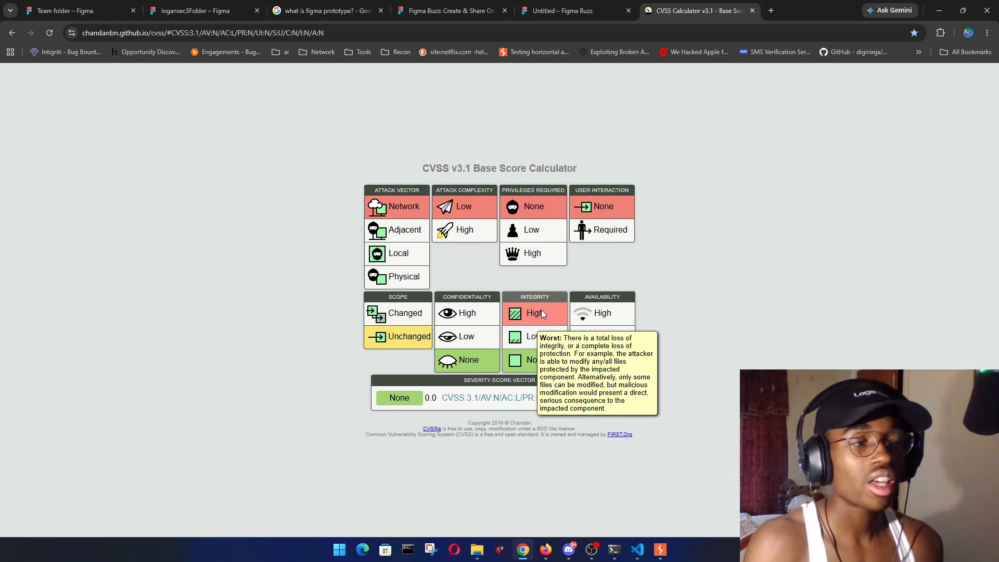
- Score Integrity Low with Privileges Required High for a 2.7 (Low) result, then start a new tab
{"action": "left_click", "coordinate": [539, 338]}
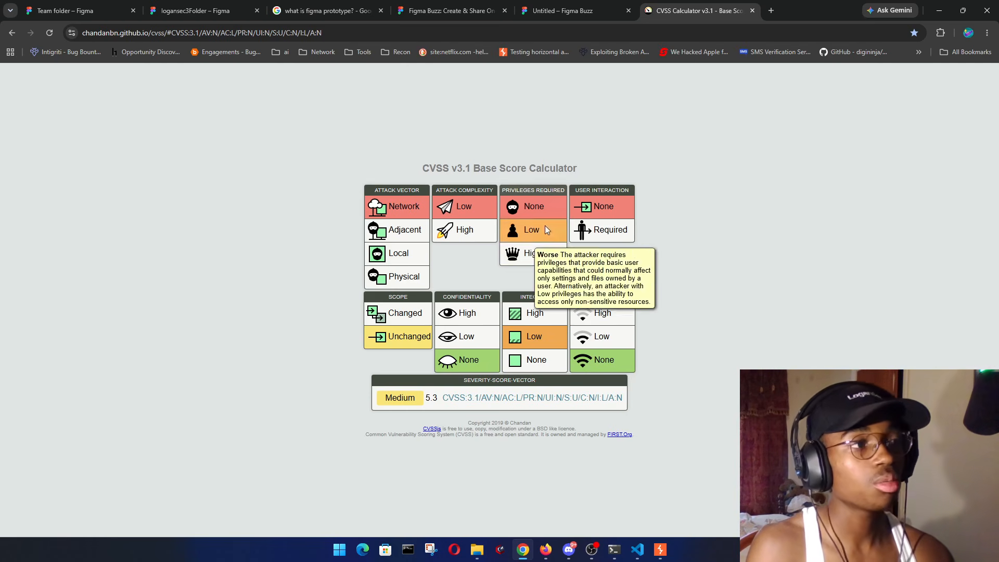
{"action": "left_click", "coordinate": [532, 235]}
{"action": "left_click", "coordinate": [538, 249]}
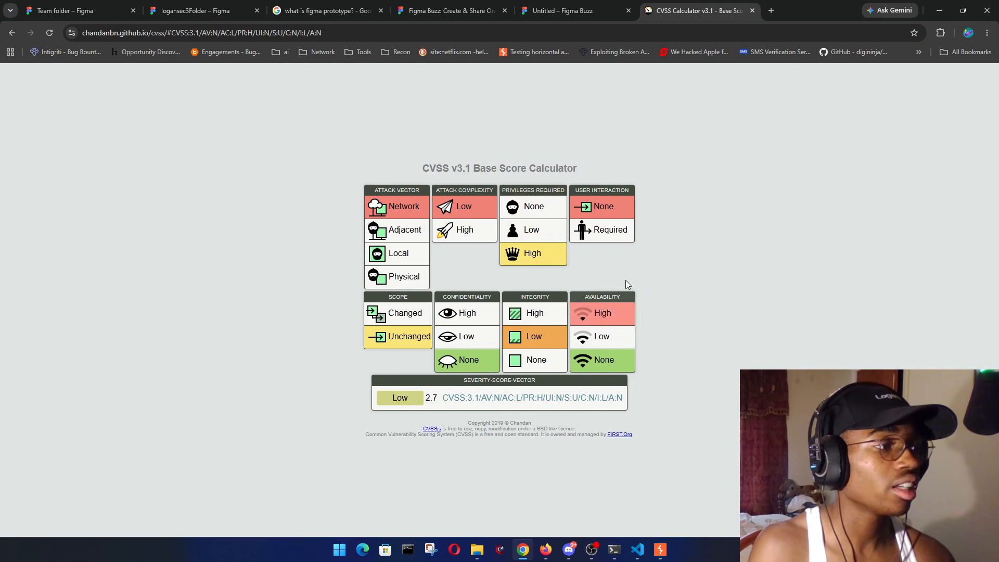
{"action": "left_click", "coordinate": [550, 205]}
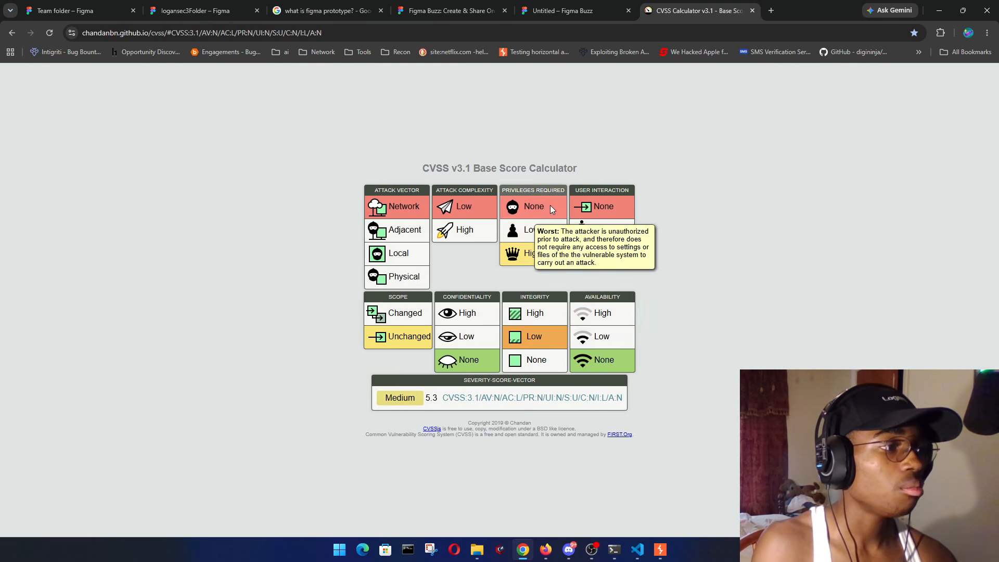
{"action": "left_click", "coordinate": [542, 232]}
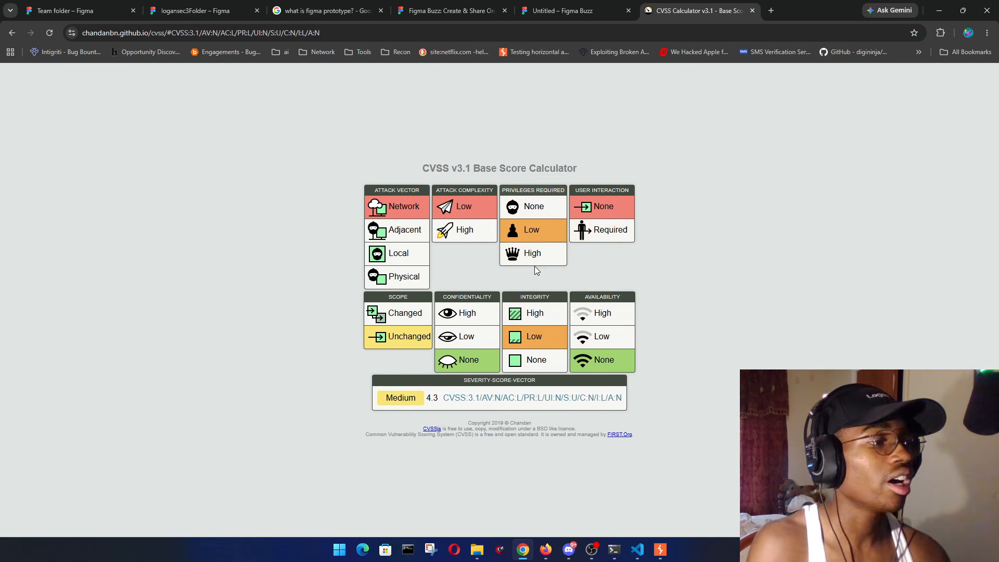
{"action": "left_click", "coordinate": [549, 259]}
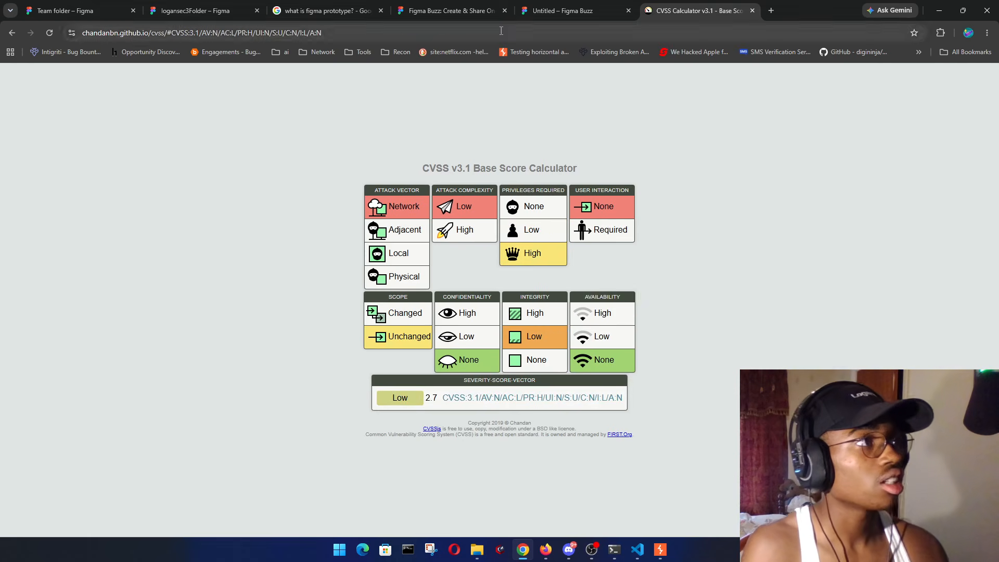
{"action": "left_click", "coordinate": [772, 10]}
- Go to hackerone.com, search programs for 'figma' and open Figma's program details
{"action": "type", "text": "hackerone.com"}
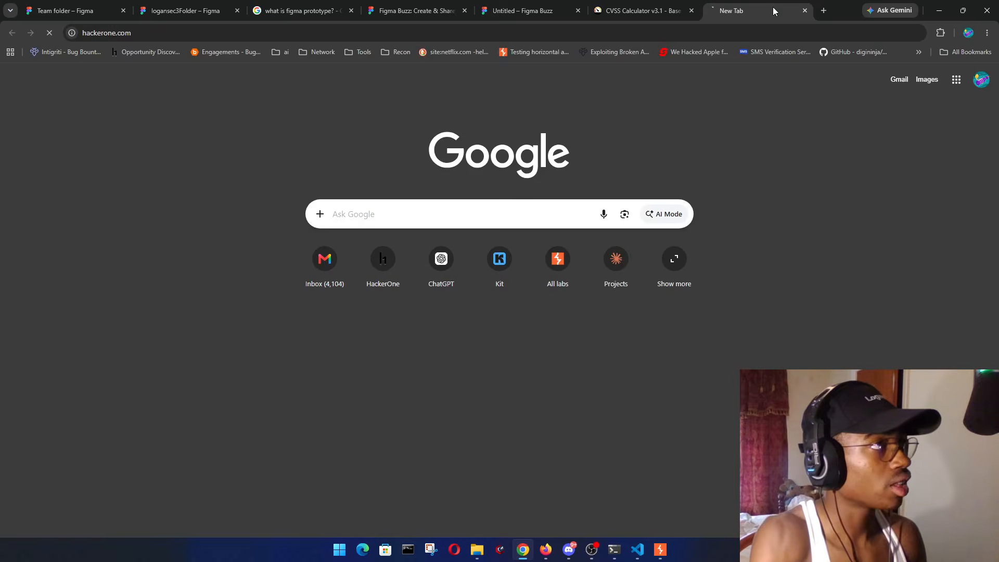
{"action": "key", "text": "Return"}
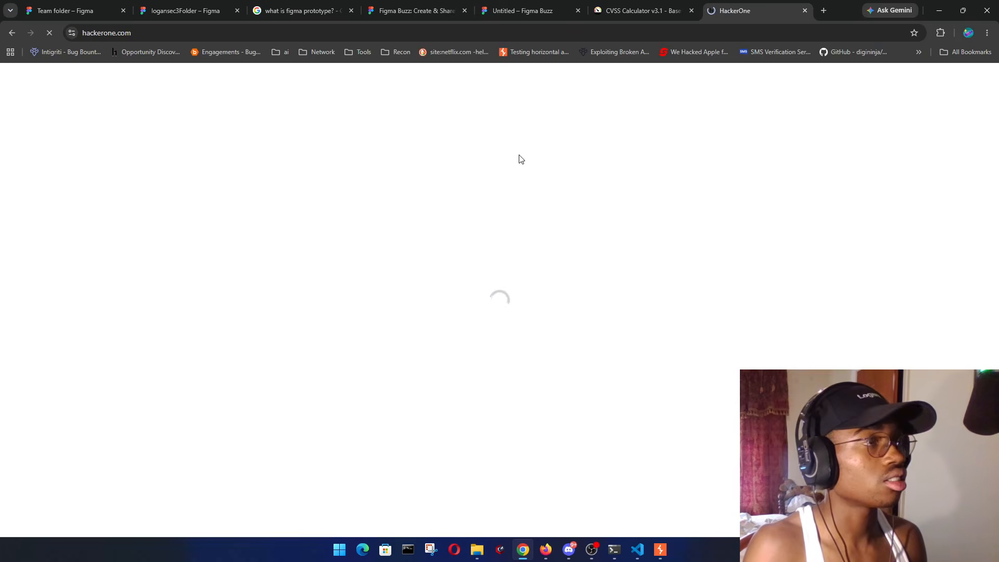
{"action": "left_click", "coordinate": [402, 203]}
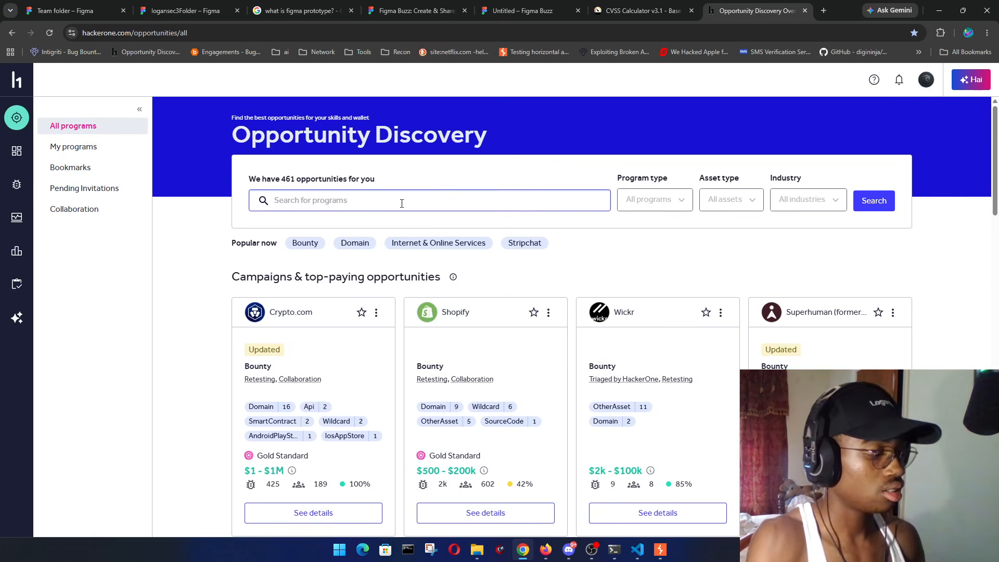
{"action": "type", "text": "figma"}
{"action": "key", "text": "Return"}
{"action": "left_click", "coordinate": [395, 419]}
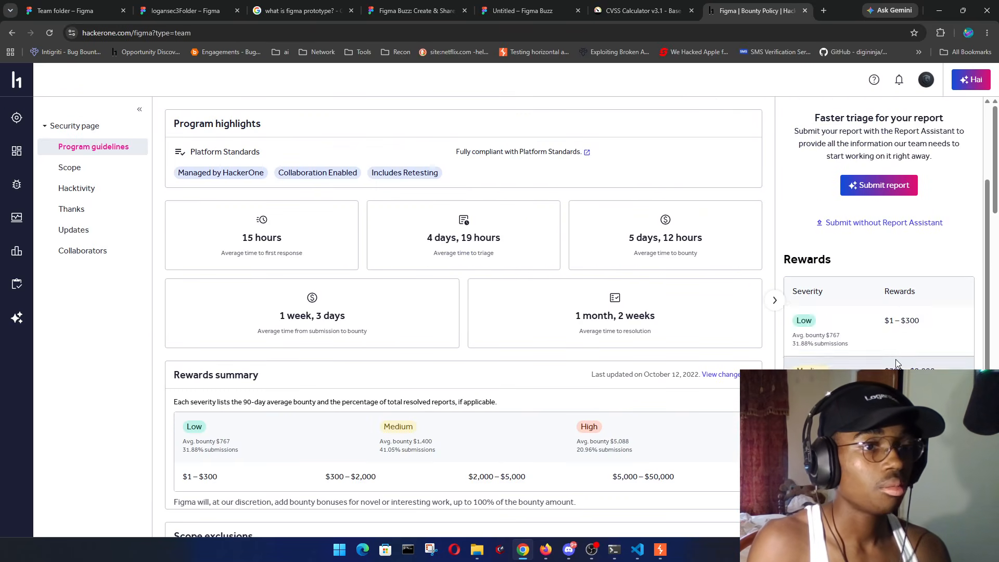
- Review Figma's Low severity rewards, including the $1 – $300 range and average bounty
{"action": "left_click_drag", "start_coordinate": [857, 336], "coordinate": [816, 335]}
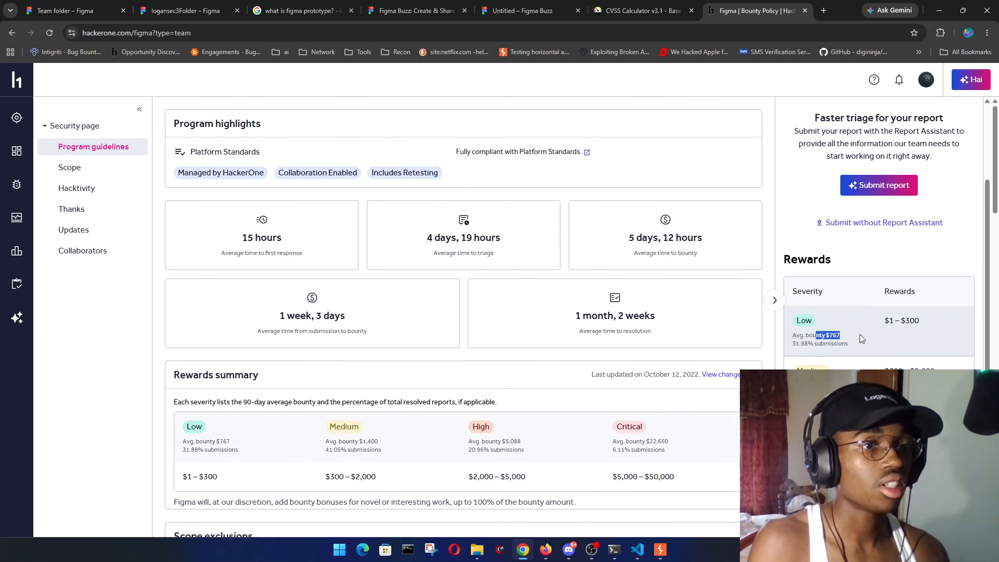
{"action": "left_click_drag", "start_coordinate": [885, 326], "coordinate": [920, 323]}
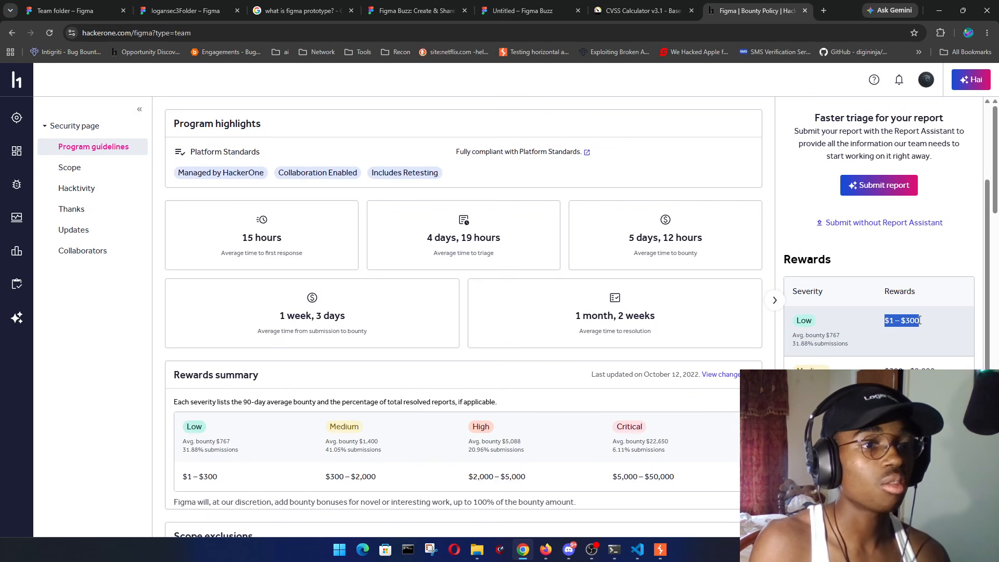
{"action": "left_click", "coordinate": [920, 323]}
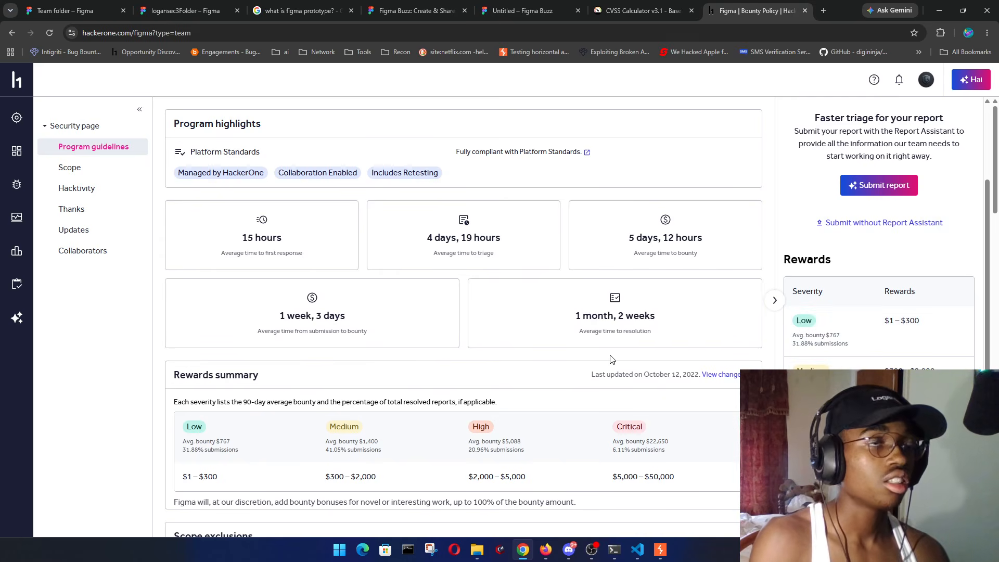
- Close the HackerOne and CVSS calculator tabs and dismiss the Figma Buzz templates
{"action": "left_click", "coordinate": [805, 11]}
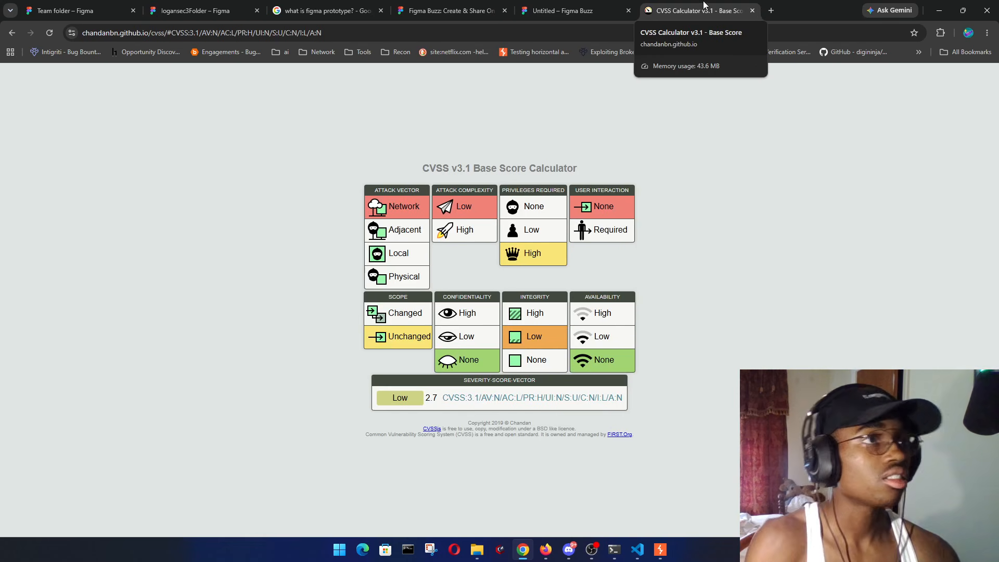
{"action": "left_click", "coordinate": [753, 11]}
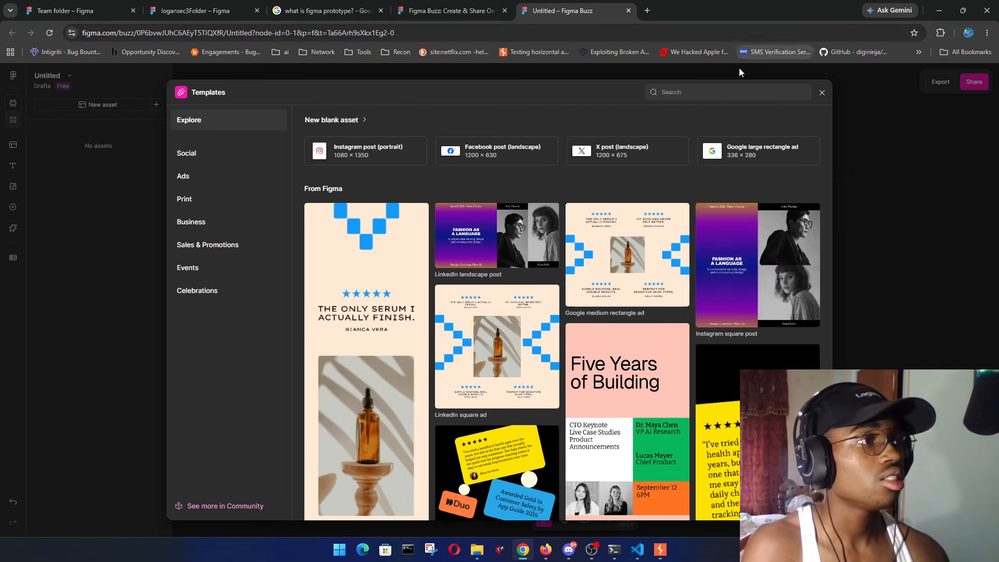
{"action": "left_click", "coordinate": [821, 94]}
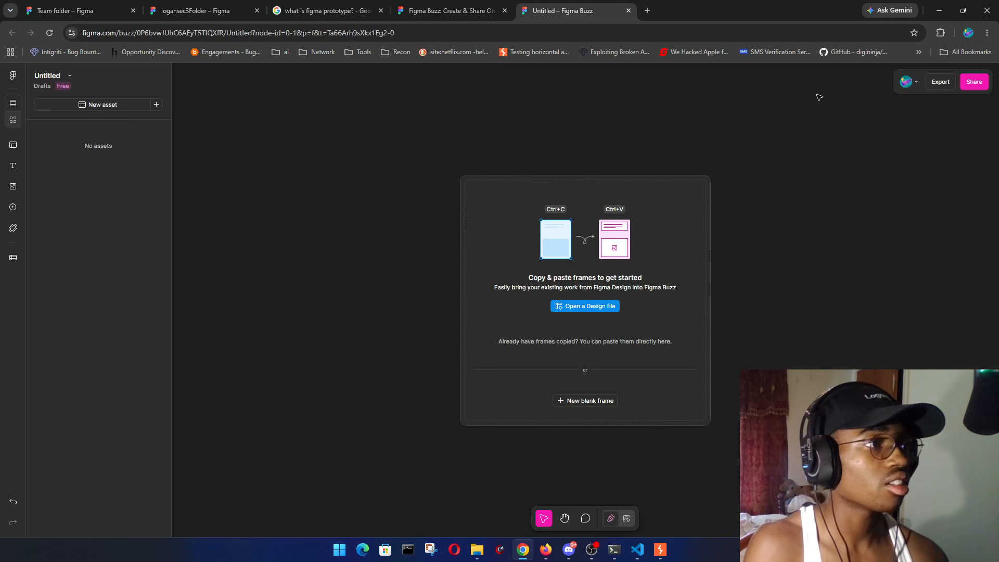
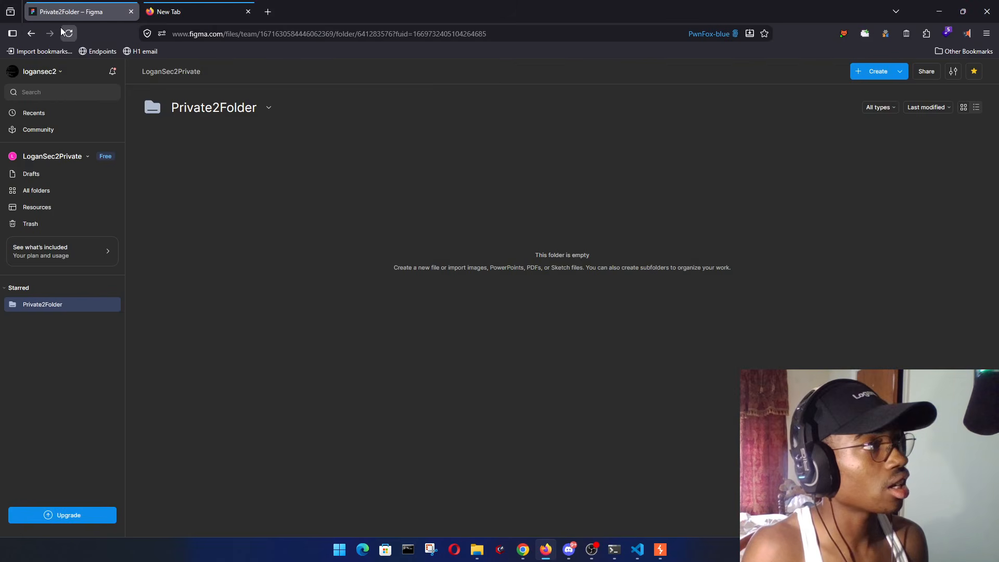
{"action": "left_click", "coordinate": [63, 30]}
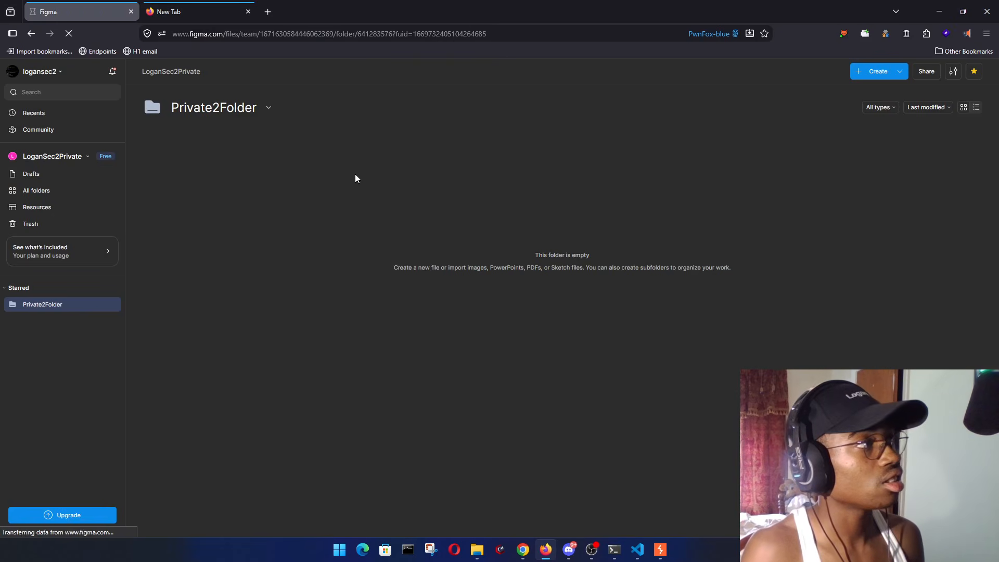
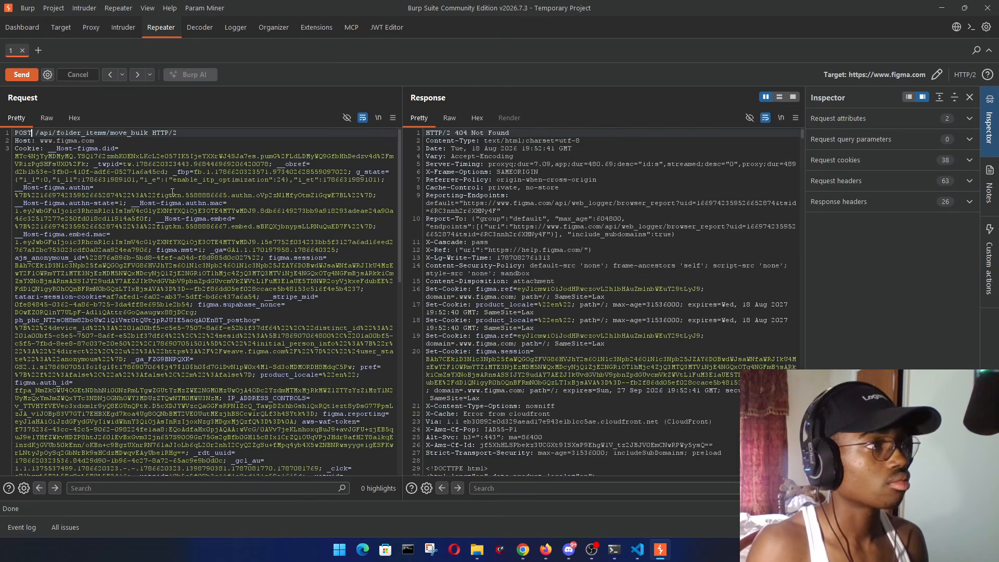
- Scroll the Response pane down to review the 404 Not Found response headers
{"action": "scroll", "coordinate": [601, 193], "scroll_direction": "down", "scroll_amount": 5}
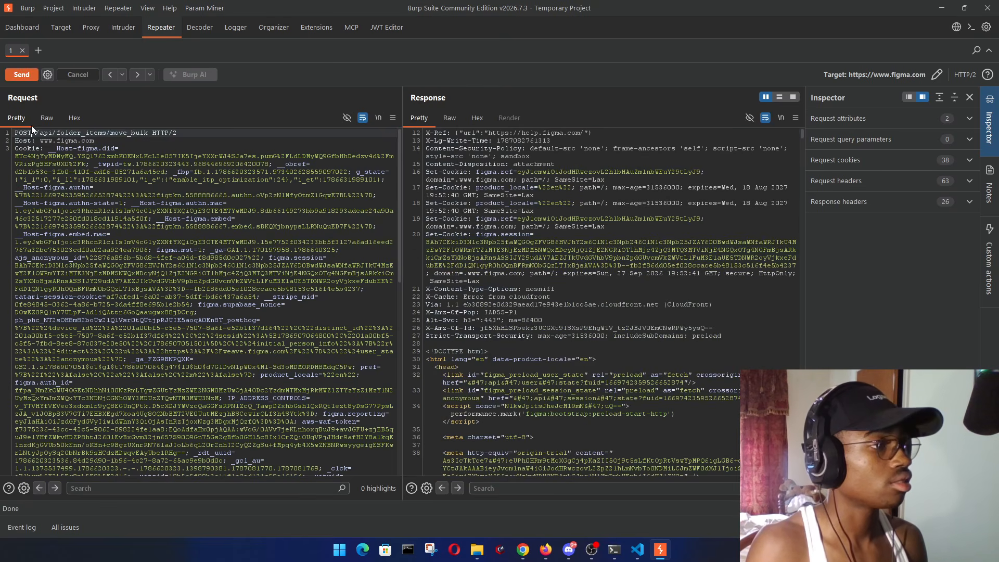
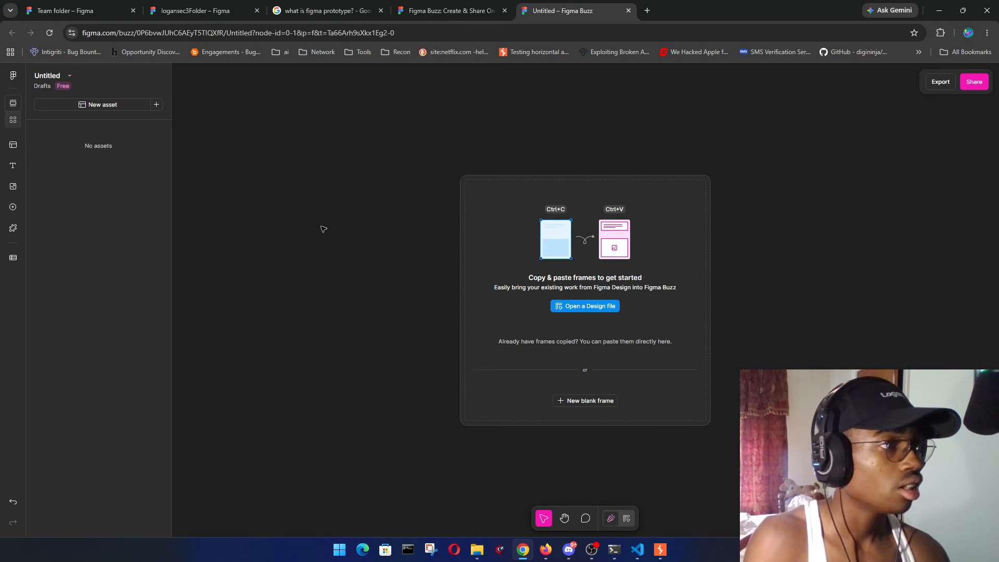
- Reload the Figma folder page in Firefox and check its notifications
{"action": "left_click", "coordinate": [546, 550]}
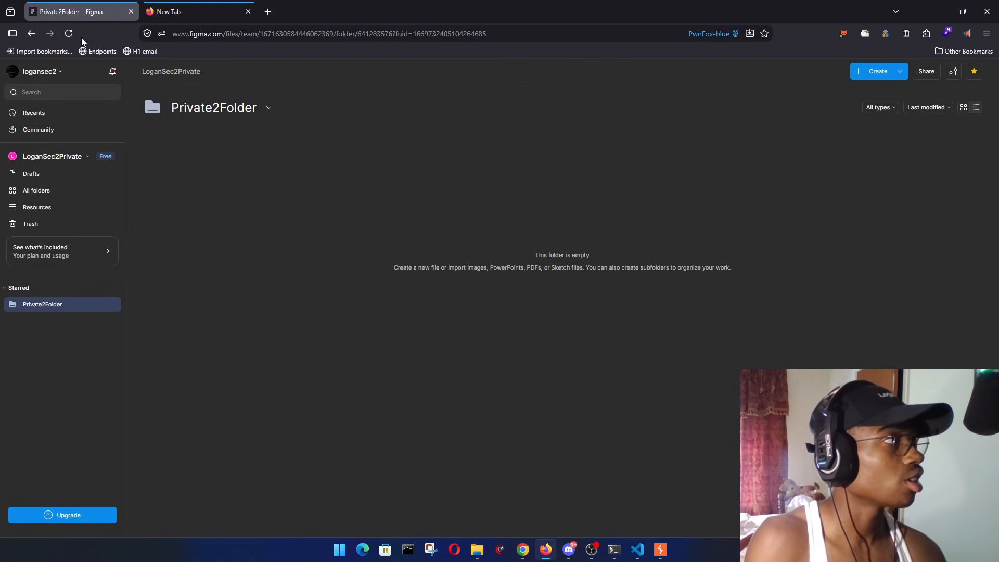
{"action": "left_click", "coordinate": [69, 33]}
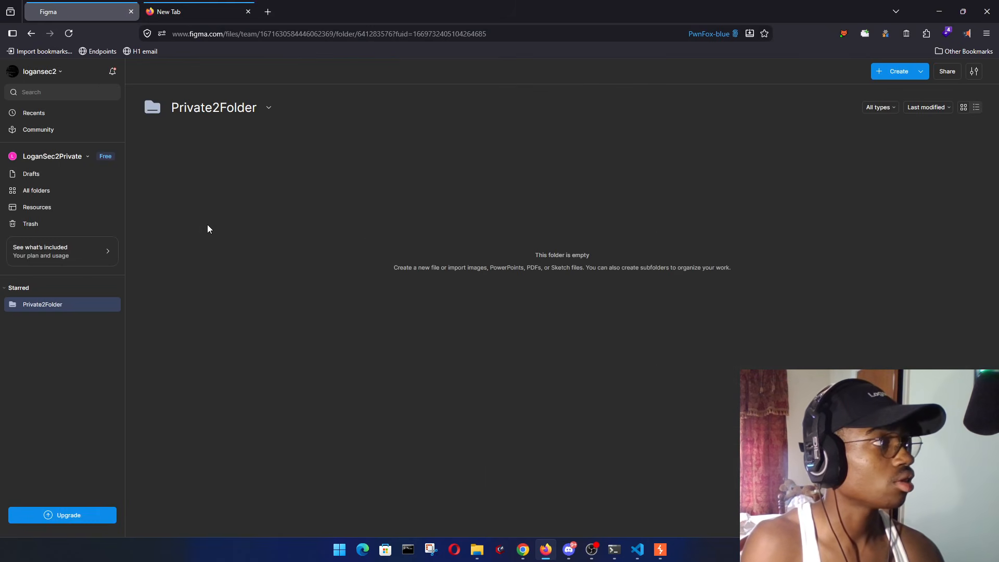
{"action": "left_click", "coordinate": [114, 71]}
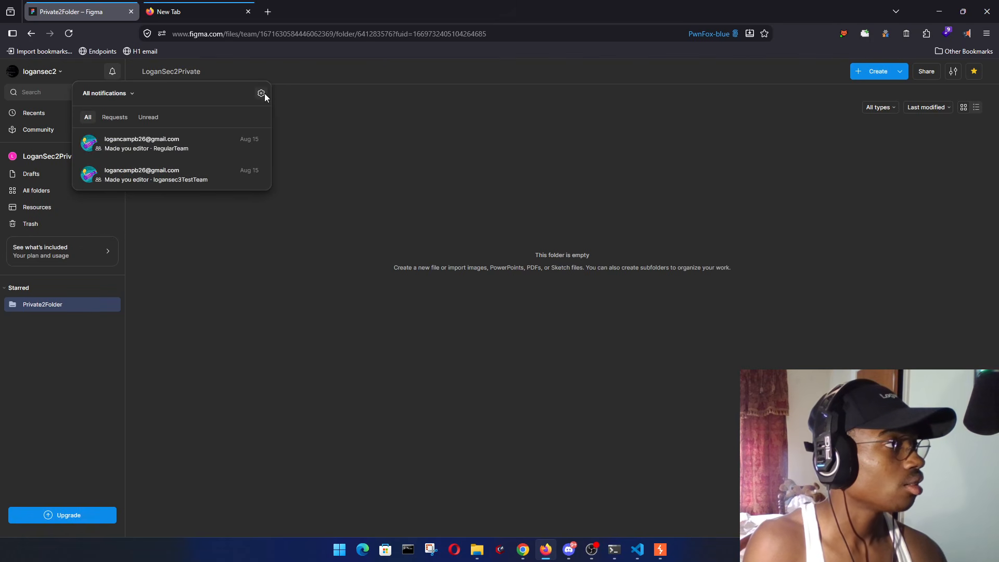
{"action": "left_click", "coordinate": [360, 134]}
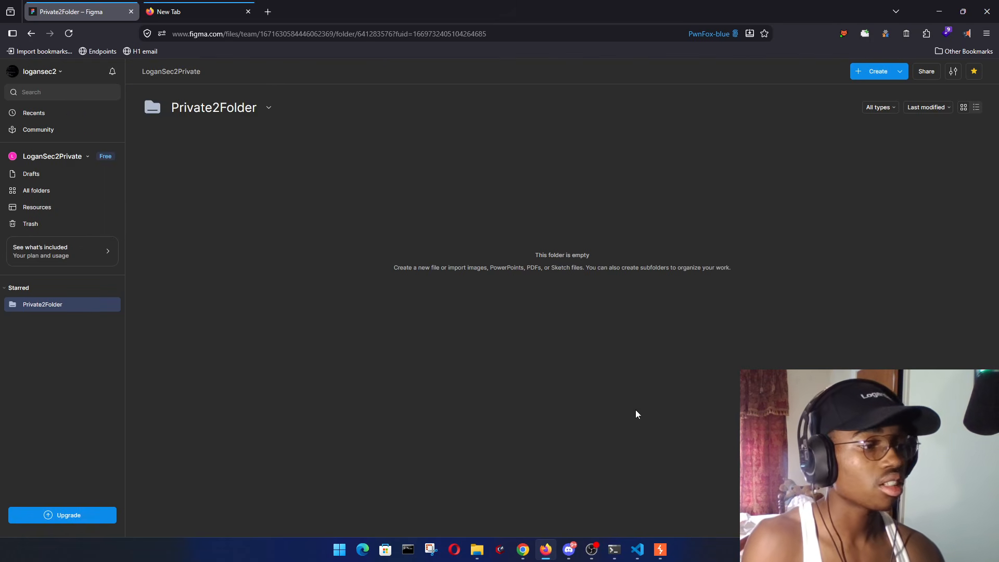
- Back in Chrome, show the NormalFreeTeam Team folder's file grid
{"action": "key", "text": "alt+Tab"}
{"action": "key", "text": "ctrl+1"}
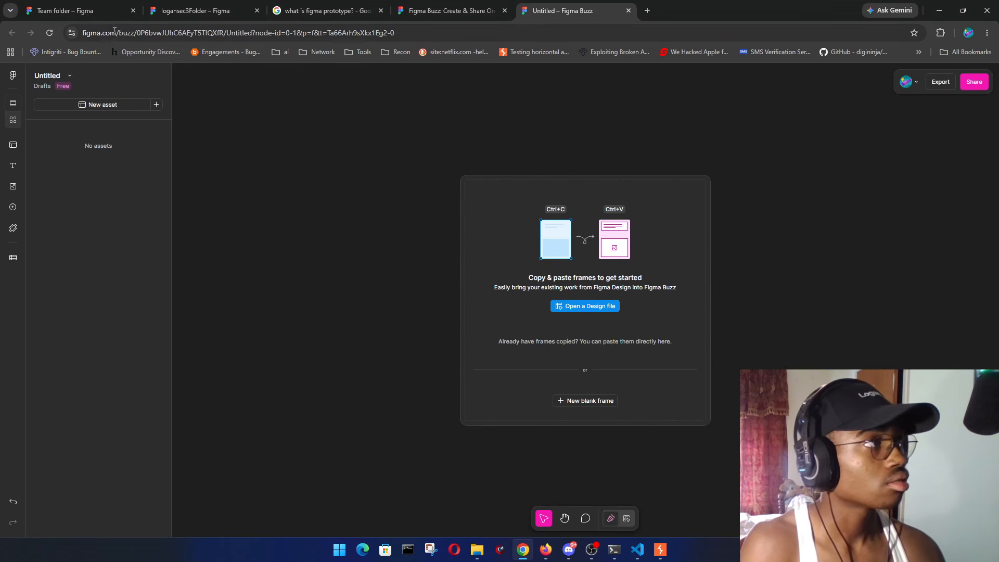
{"action": "left_click", "coordinate": [195, 10]}
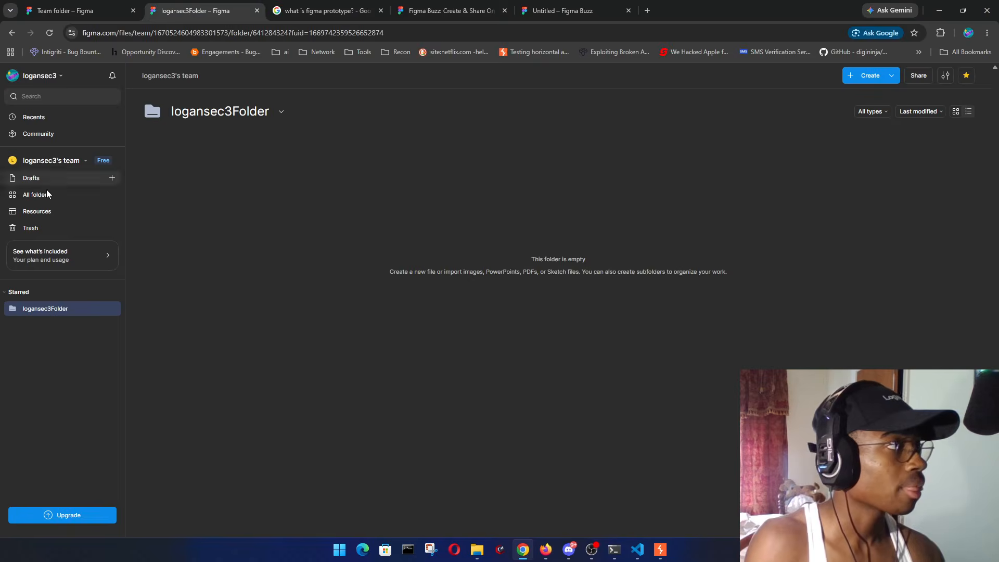
{"action": "left_click", "coordinate": [78, 10]}
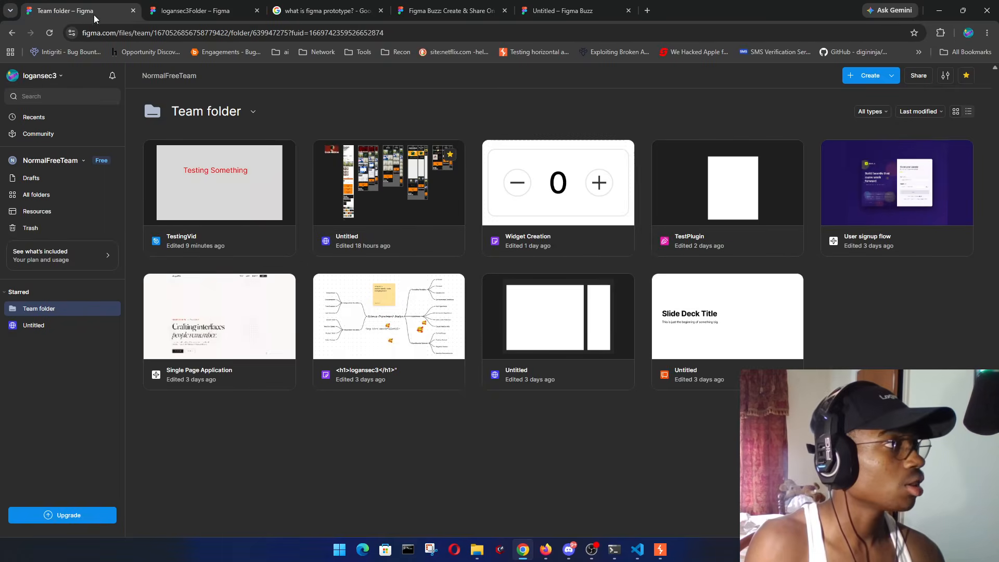
- Open the TestingVid file and show its version history from the file-name menu
{"action": "left_click", "coordinate": [224, 195]}
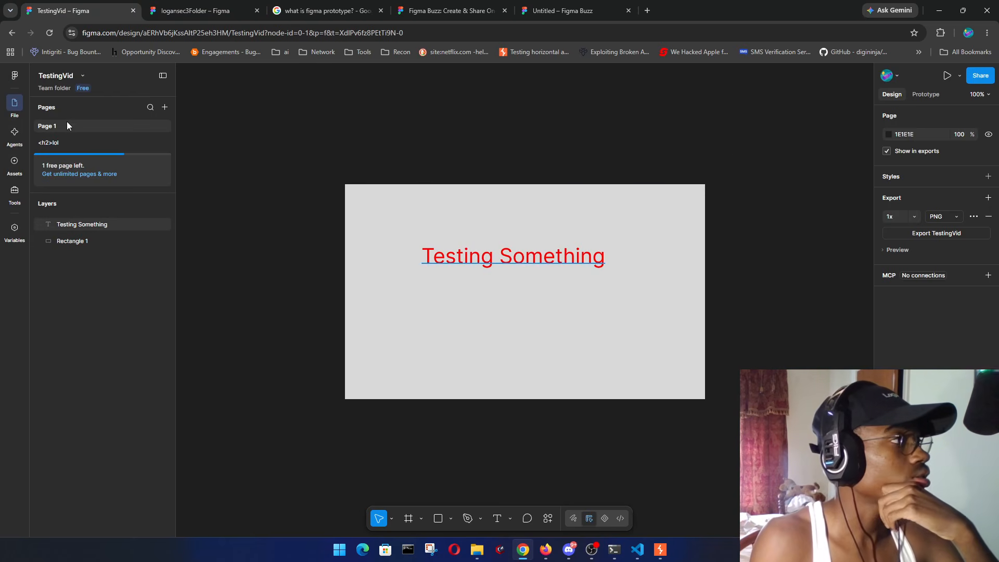
{"action": "left_click", "coordinate": [83, 76]}
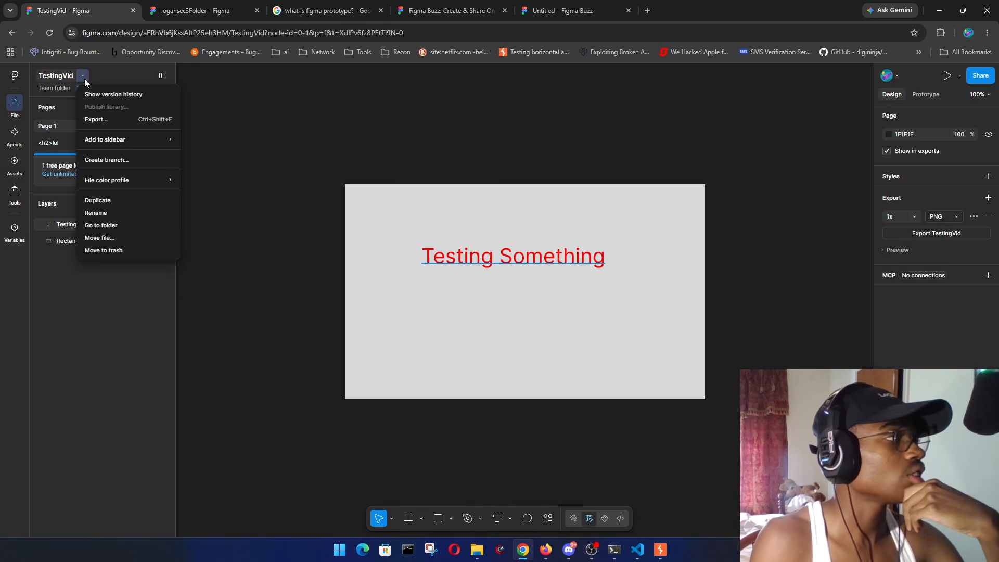
{"action": "left_click", "coordinate": [133, 96]}
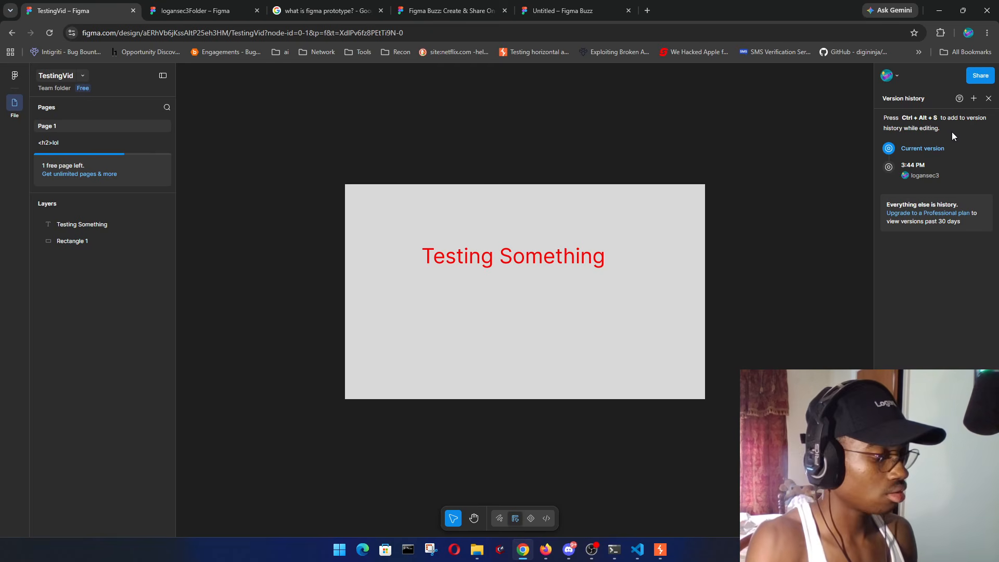
- Start a new named version titled '<h2>logansec</h2>'
{"action": "key", "text": "ctrl+alt+s"}
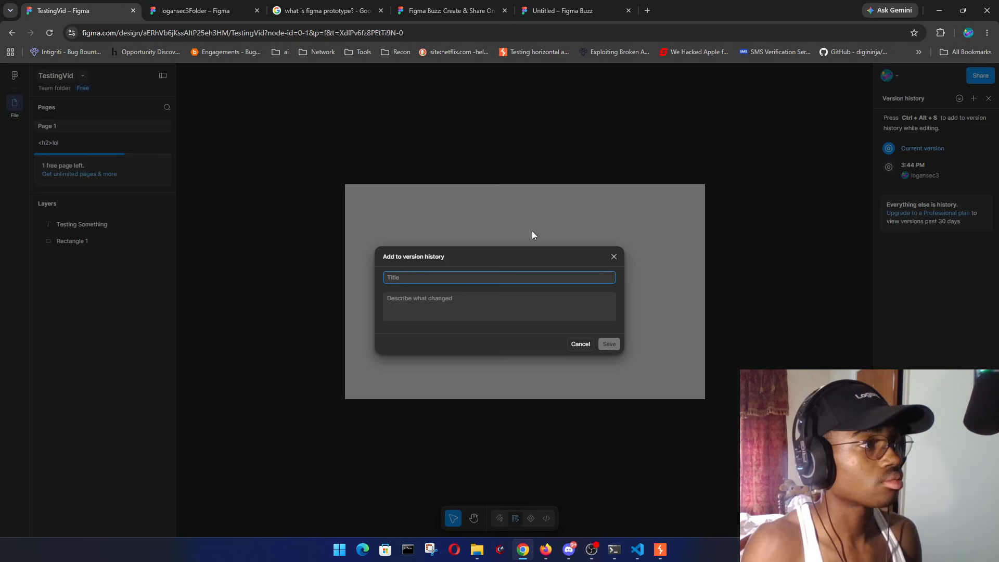
{"action": "type", "text": "</"}
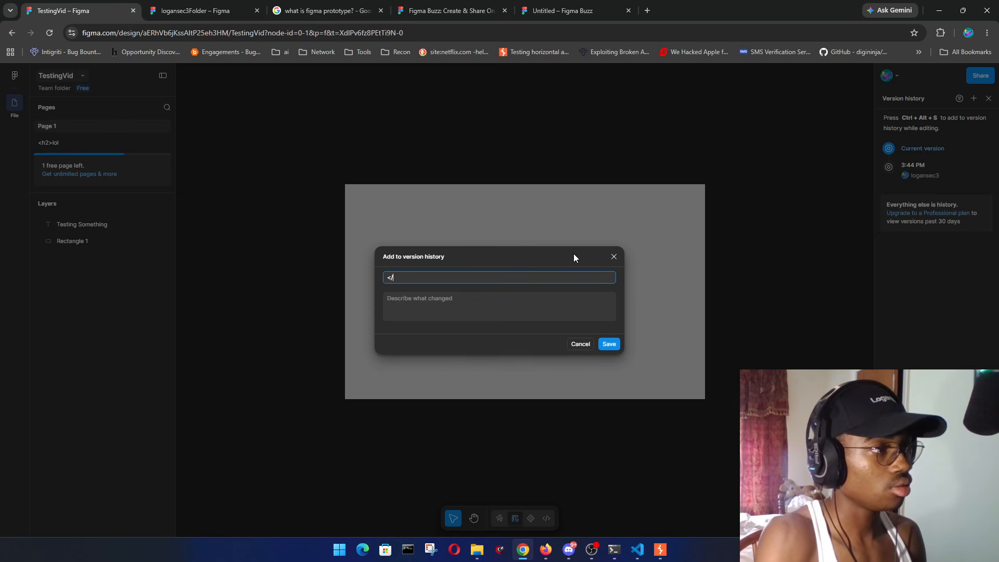
{"action": "key", "text": "BackSpace"}
{"action": "type", "text": "h2>tit"}
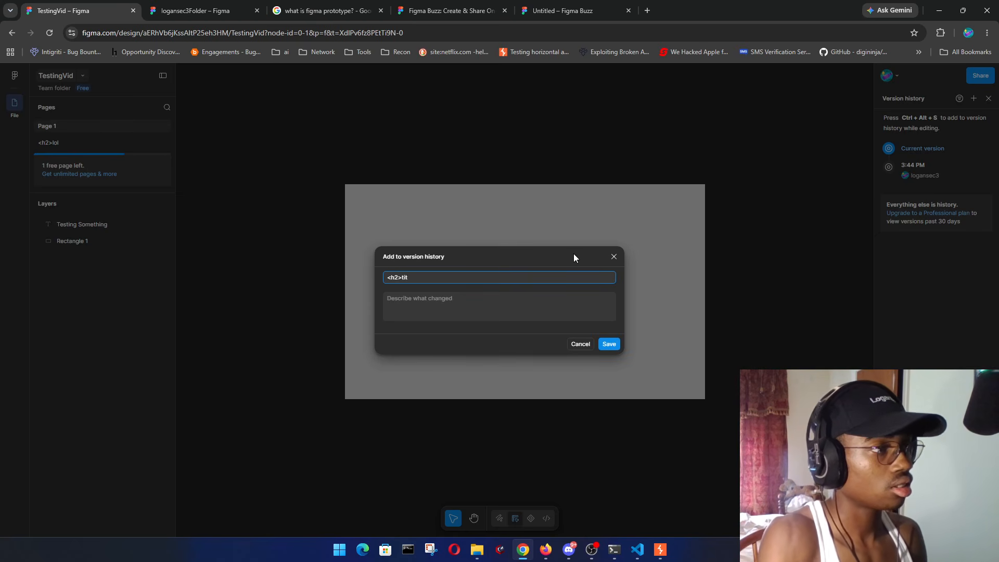
{"action": "key", "text": "BackSpace"}
{"action": "key", "text": "BackSpace"}
{"action": "key", "text": "BackSpace"}
{"action": "type", "text": "logansec"}
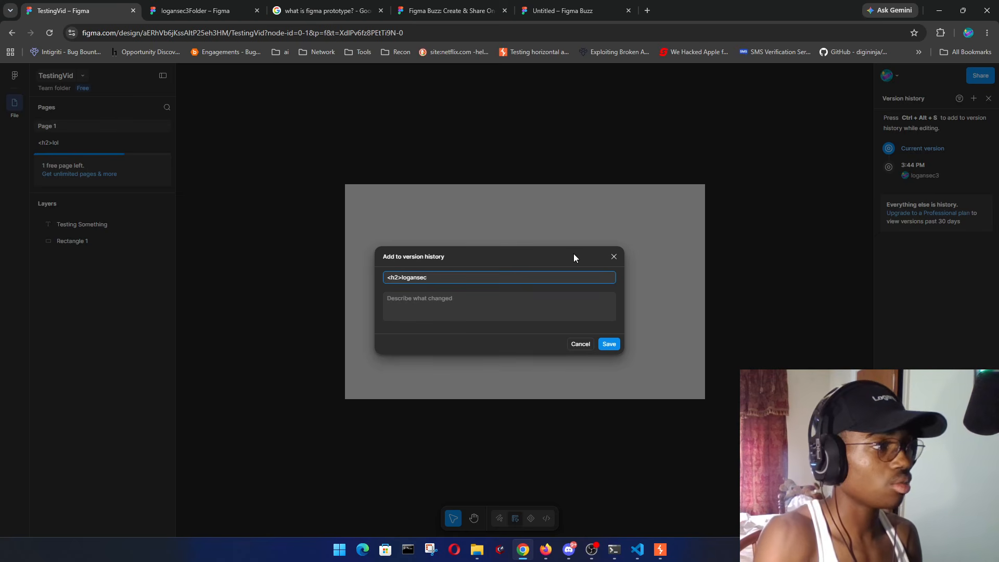
{"action": "type", "text": "<h"}
{"action": "key", "text": "BackSpace"}
{"action": "key", "text": "BackSpace"}
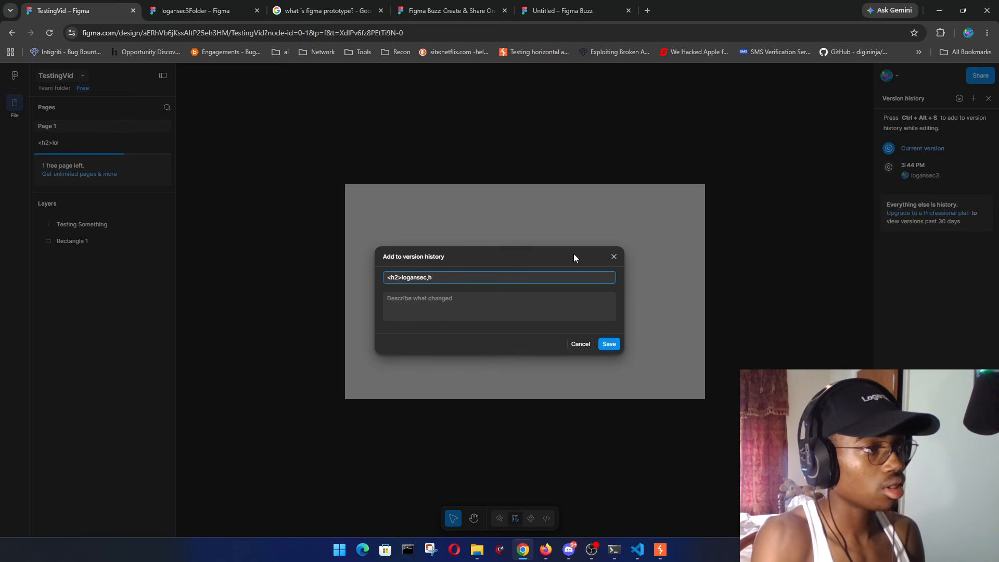
{"action": "type", "text": "</h2"}
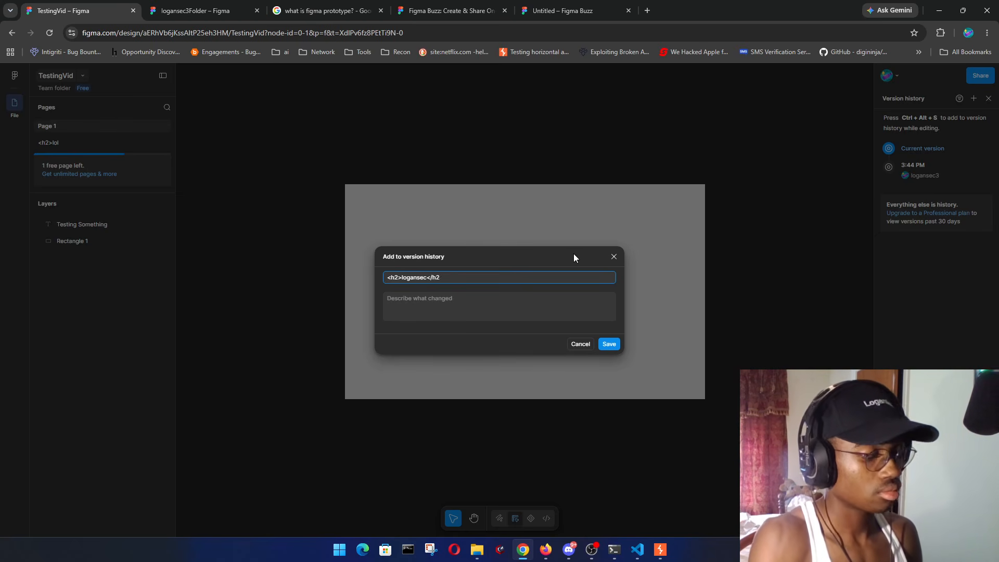
{"action": "type", "text": ">"}
- Describe the version as '<h2>helping with version history</h2>' and save it
{"action": "left_click", "coordinate": [502, 300]}
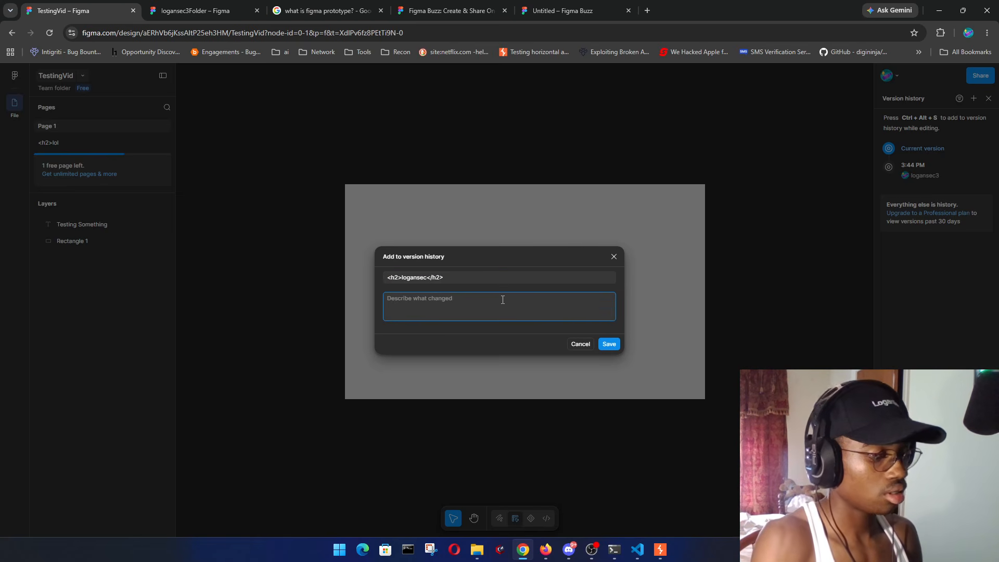
{"action": "type", "text": "<h2>"}
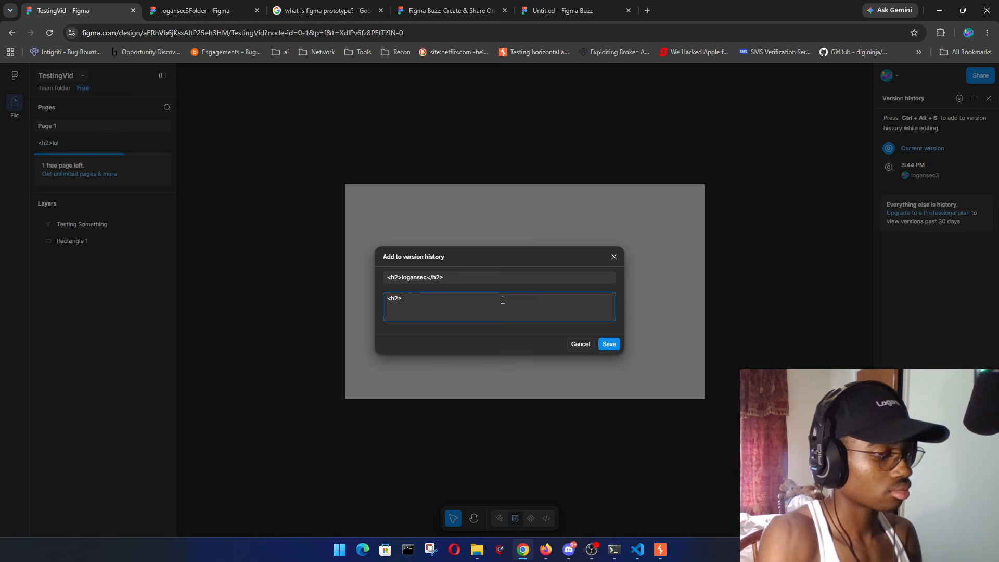
{"action": "type", "text": "helping w"}
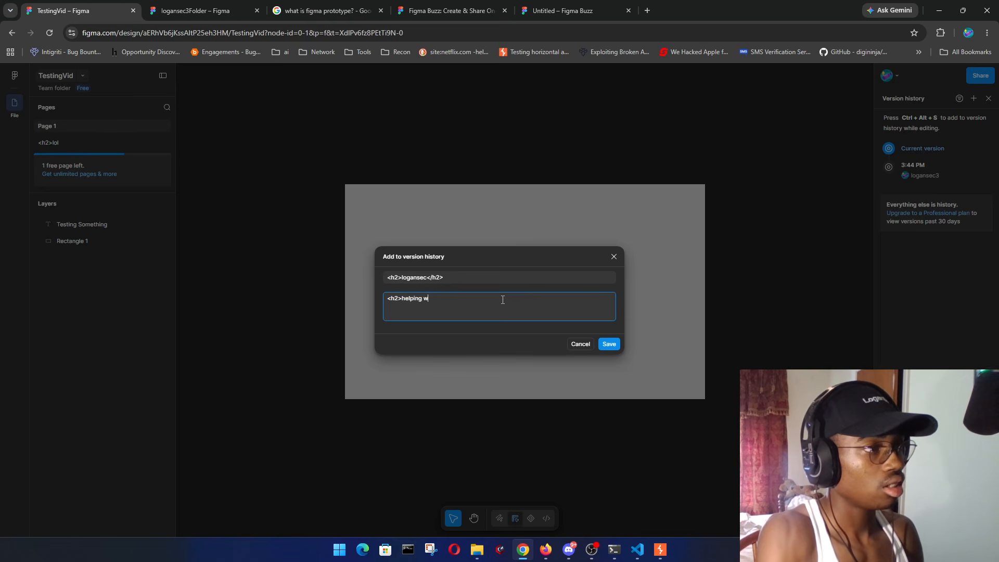
{"action": "type", "text": "ith version history</h2>"}
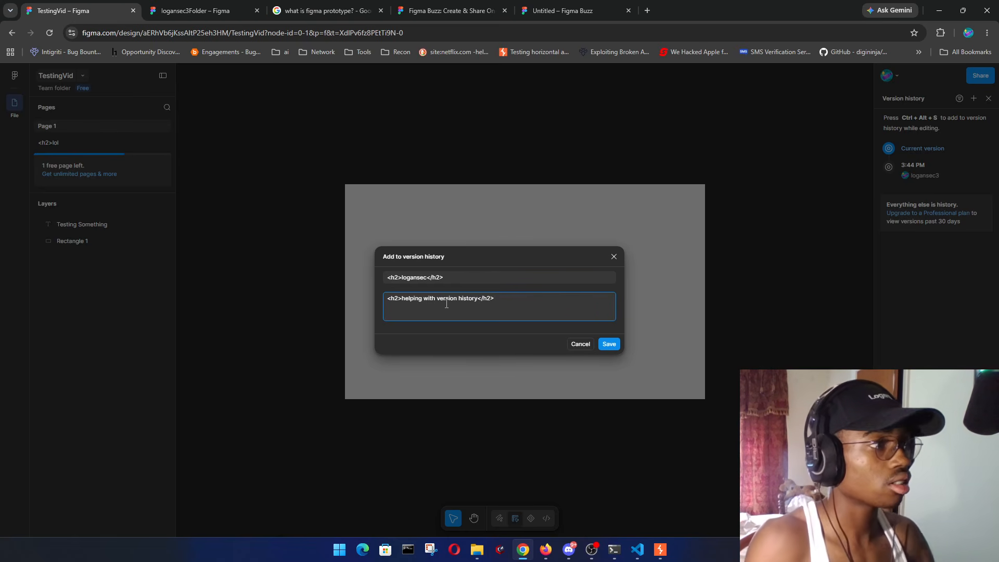
{"action": "left_click", "coordinate": [614, 345]}
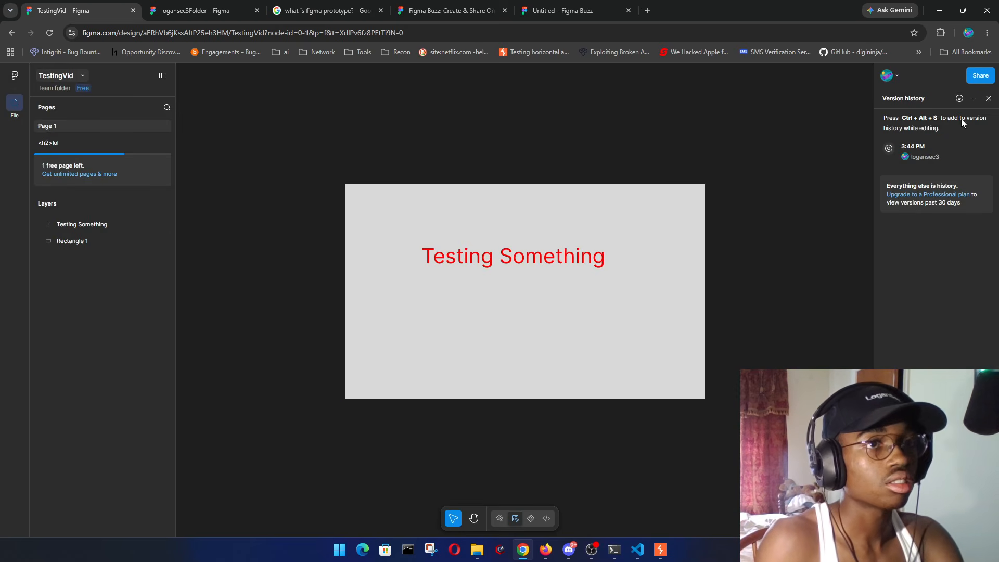
- Restrict TestingVid's link sharing to Anyone can view, then open a new Firefox tab
{"action": "left_click", "coordinate": [932, 148]}
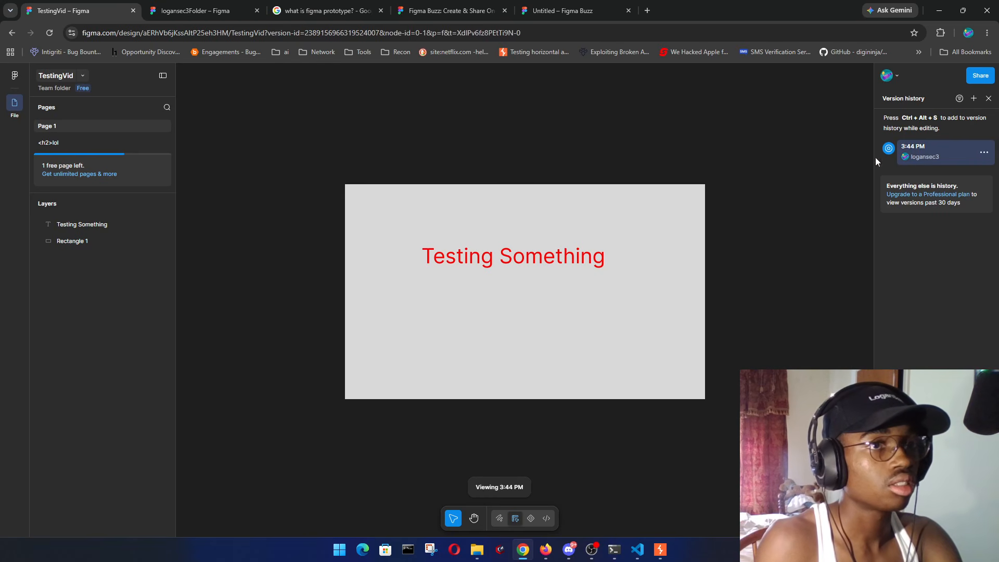
{"action": "left_click", "coordinate": [981, 76]}
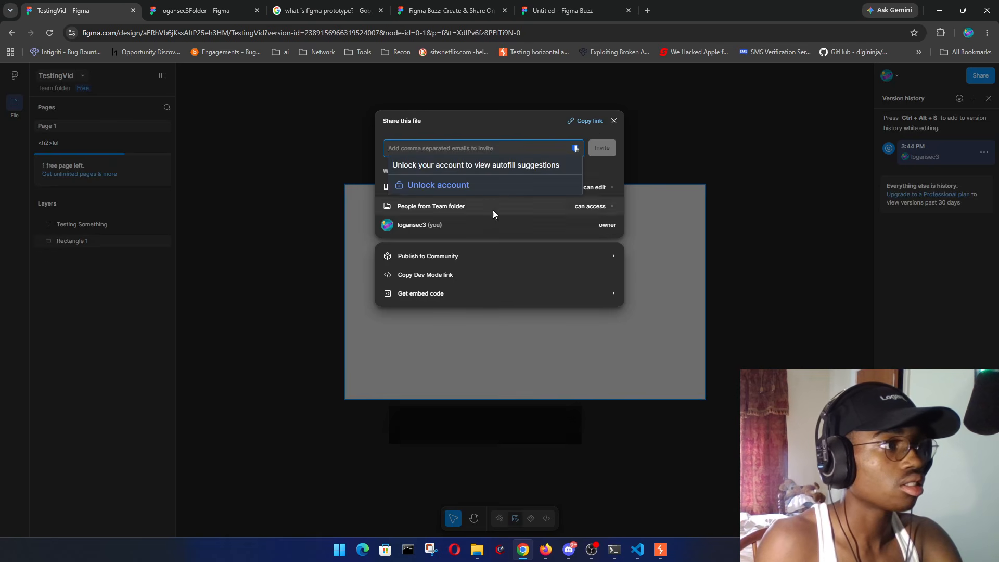
{"action": "left_click", "coordinate": [607, 170]}
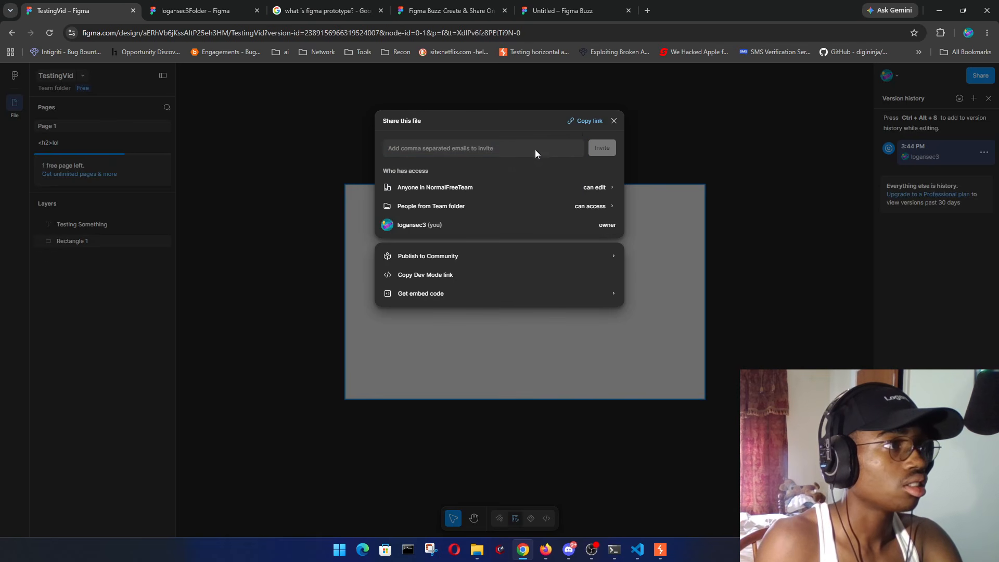
{"action": "left_click", "coordinate": [442, 189]}
{"action": "left_click", "coordinate": [442, 164]}
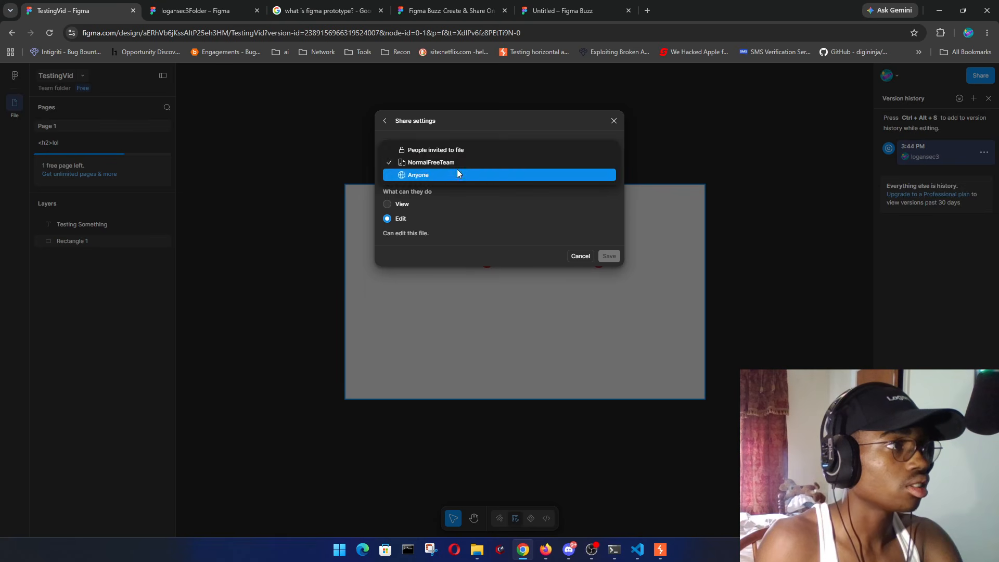
{"action": "left_click", "coordinate": [457, 174]}
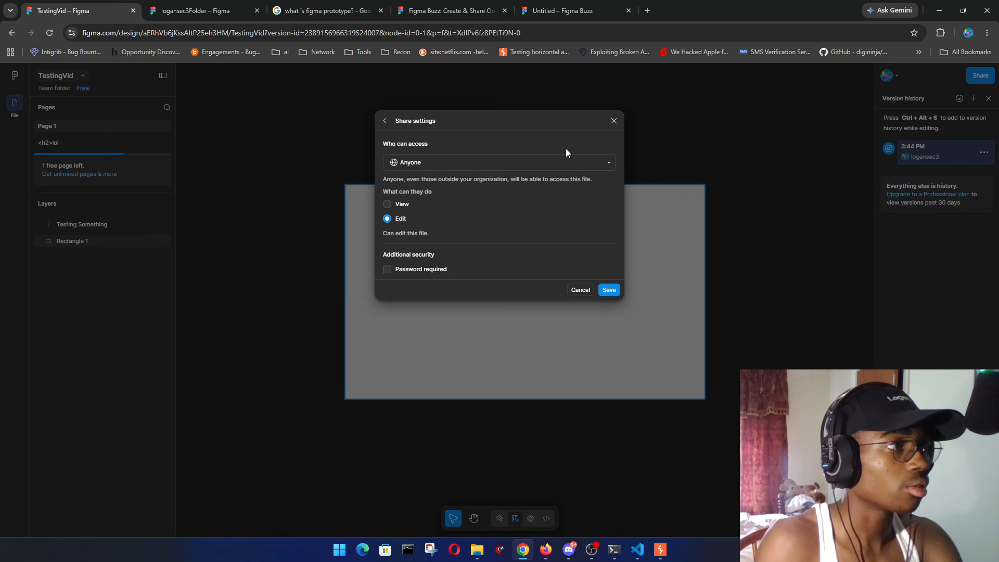
{"action": "left_click", "coordinate": [387, 204]}
{"action": "left_click", "coordinate": [611, 291]}
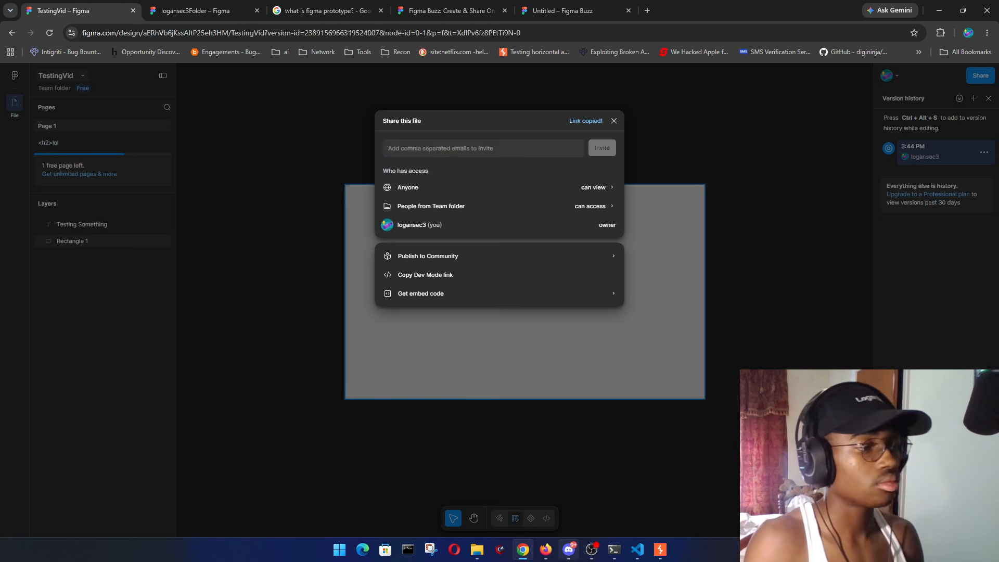
{"action": "left_click", "coordinate": [546, 550]}
{"action": "left_click", "coordinate": [197, 12]}
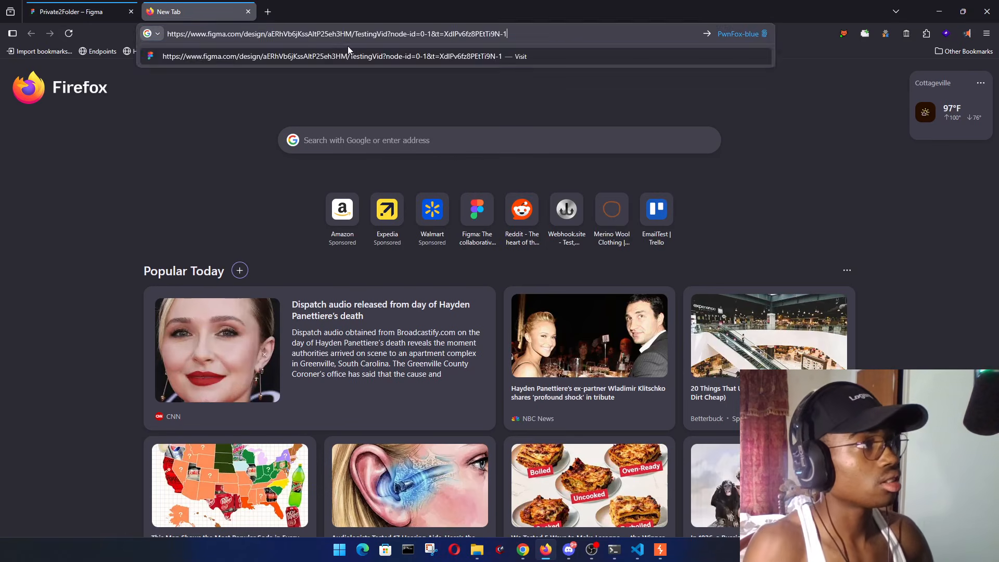
- Paste the TestingVid link into the new Firefox tab and load it
{"action": "key", "text": "Return"}
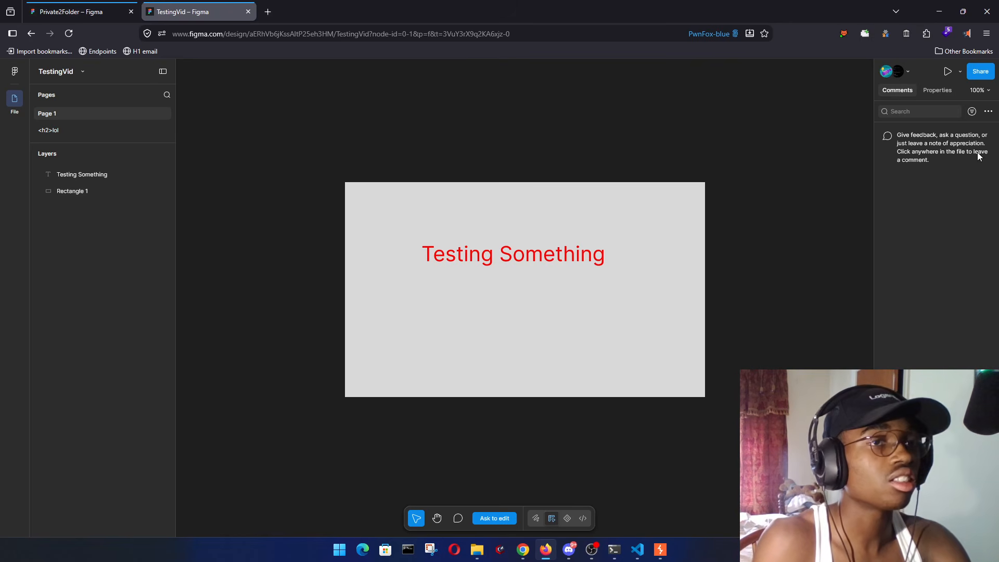
- Show TestingVid's version history in the view-only Firefox copy
{"action": "left_click", "coordinate": [937, 91]}
{"action": "left_click", "coordinate": [977, 90]}
{"action": "left_click", "coordinate": [856, 112]}
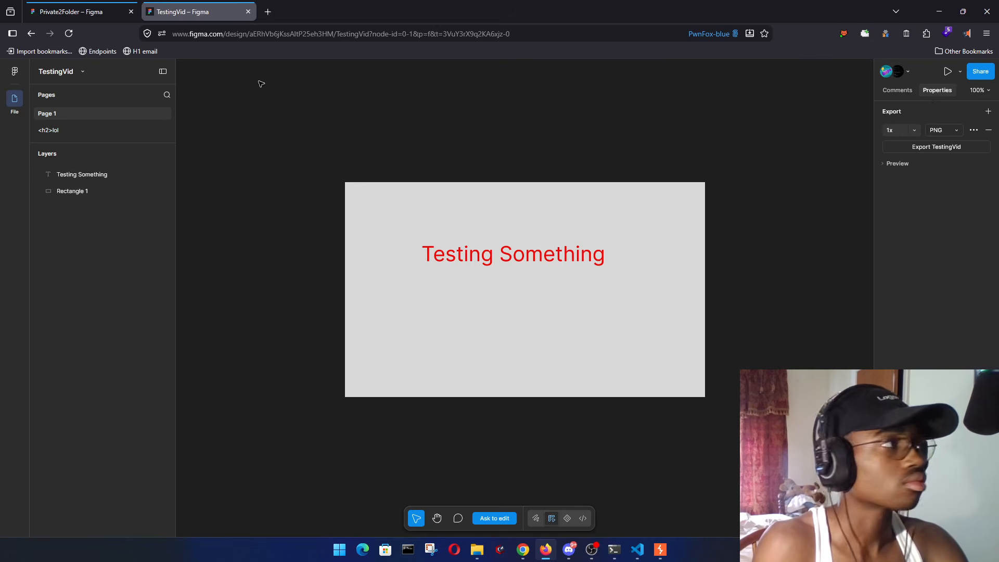
{"action": "left_click", "coordinate": [67, 71]}
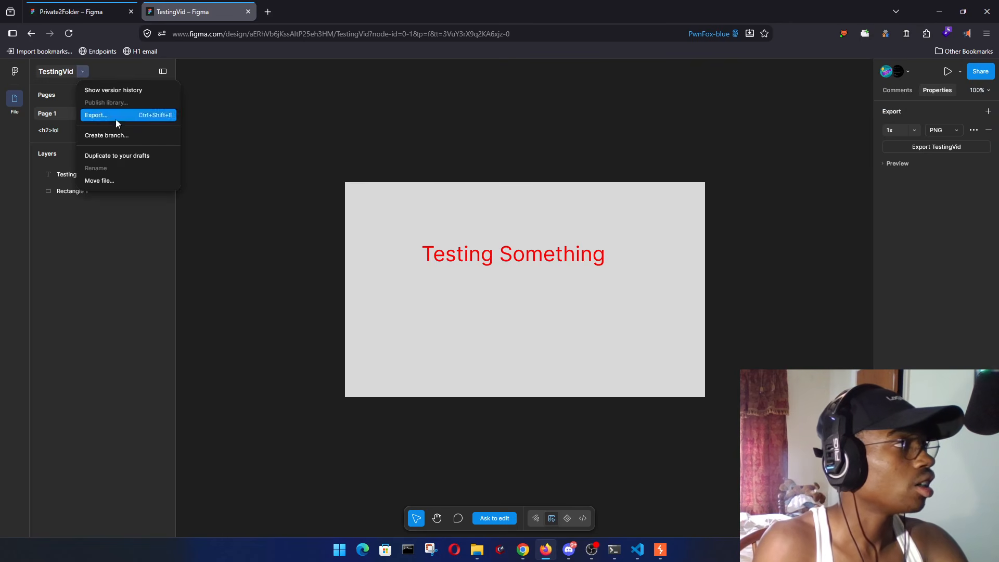
{"action": "left_click", "coordinate": [131, 90]}
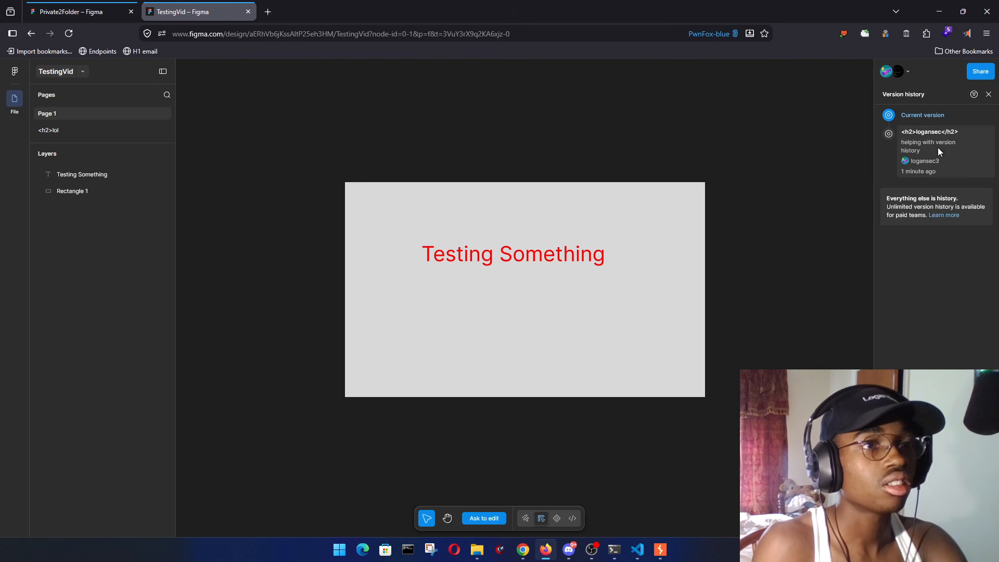
{"action": "right_click", "coordinate": [845, 302]}
{"action": "left_click", "coordinate": [901, 257]}
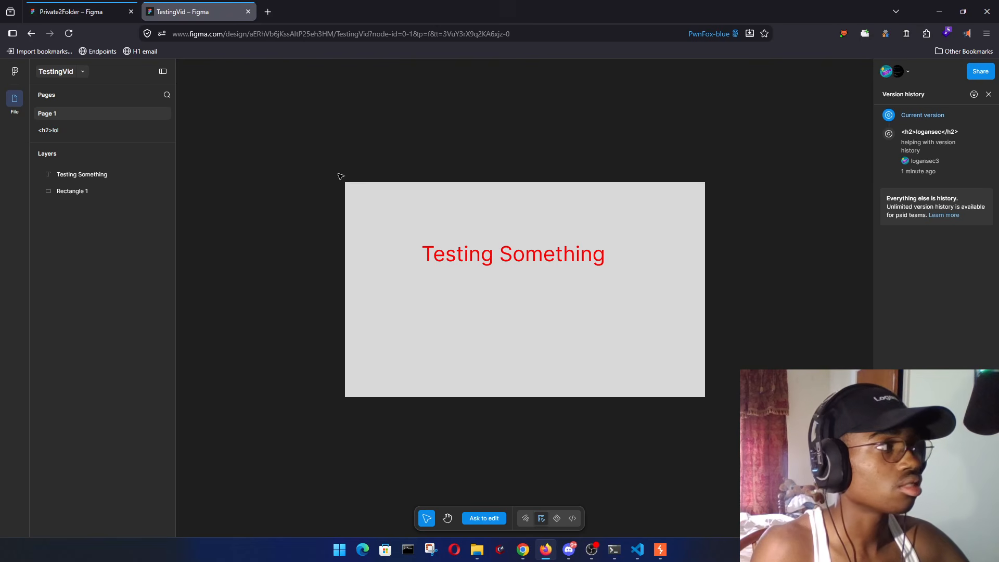
- Select and deselect Rectangle 1, then open the developer console with F12
{"action": "left_click", "coordinate": [411, 251]}
{"action": "left_click", "coordinate": [139, 298]}
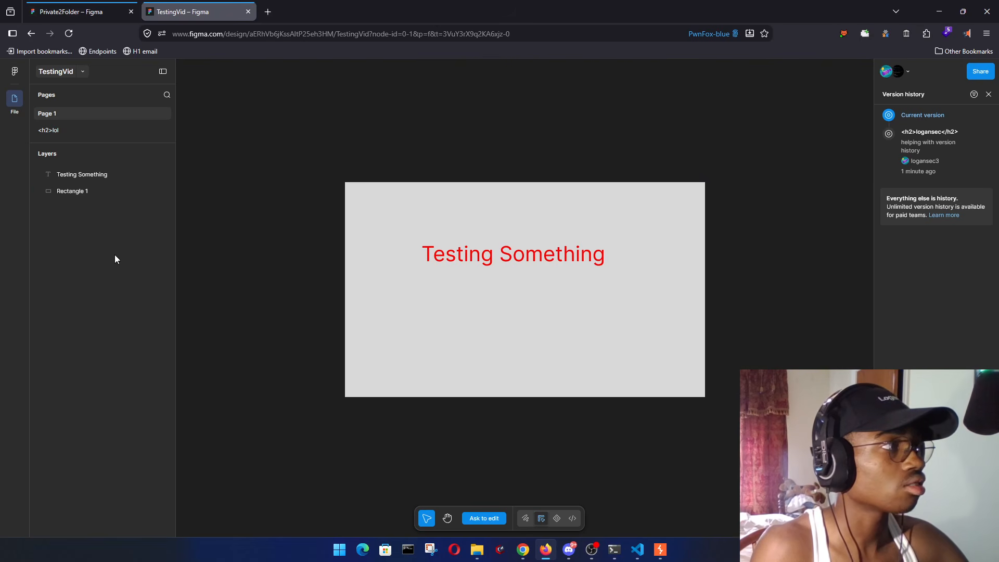
{"action": "right_click", "coordinate": [217, 214]}
{"action": "key", "text": "F12"}
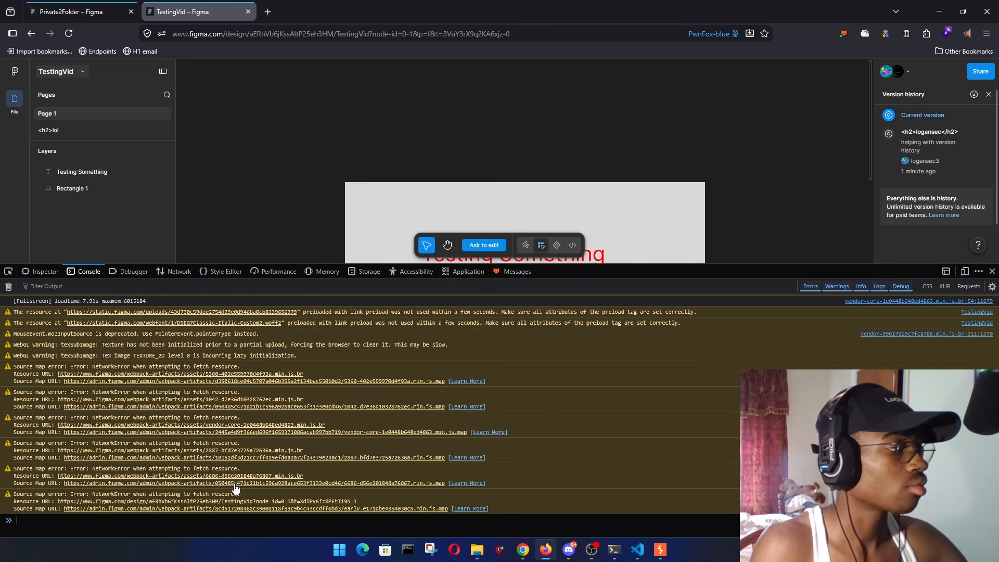
- Clear the console, browse Debugger sources, inspect the saved version's row HTML, then close devtools
{"action": "left_click", "coordinate": [11, 288]}
{"action": "left_click", "coordinate": [134, 272]}
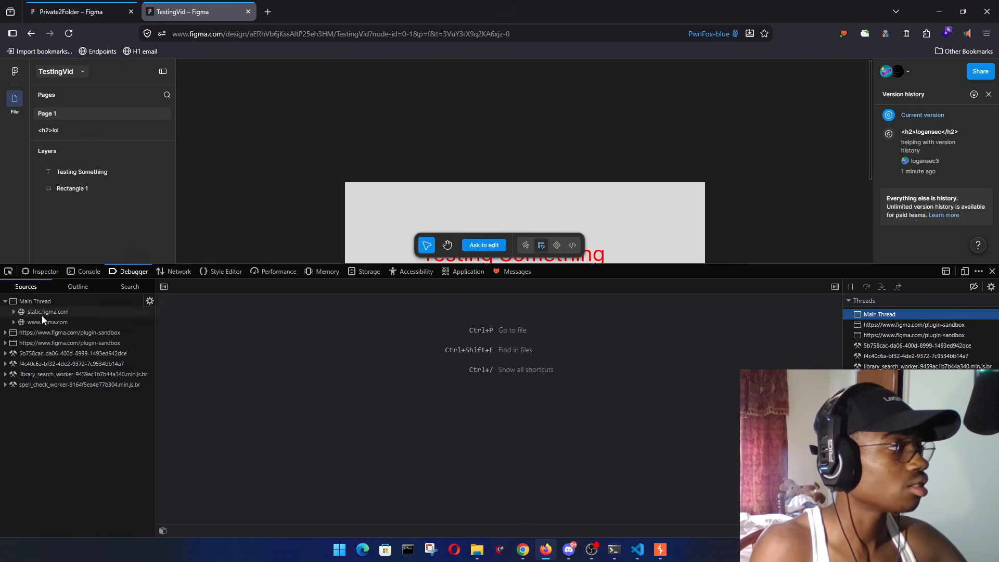
{"action": "left_click", "coordinate": [129, 286]}
{"action": "left_click", "coordinate": [24, 286]}
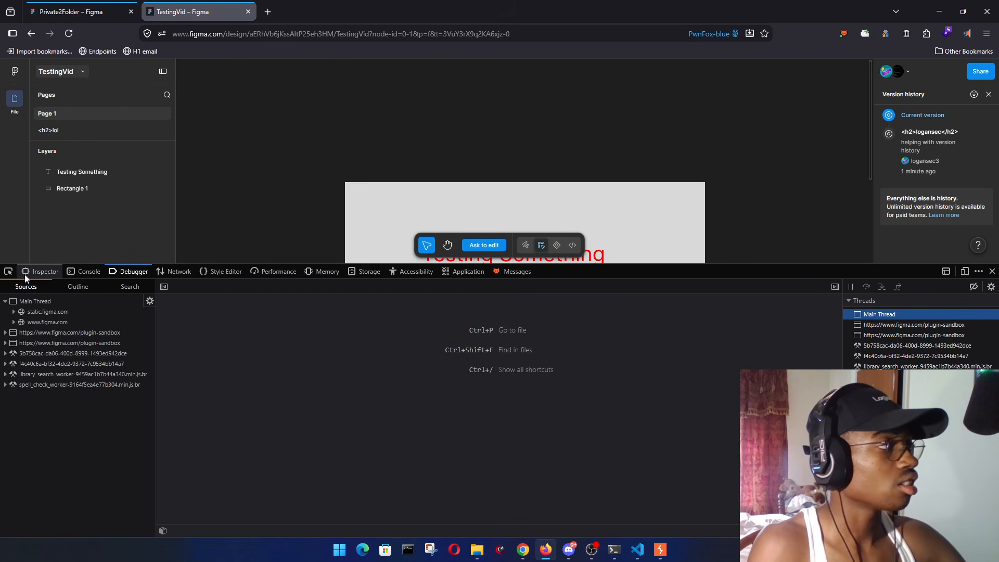
{"action": "left_click", "coordinate": [54, 271]}
{"action": "left_click", "coordinate": [8, 271]}
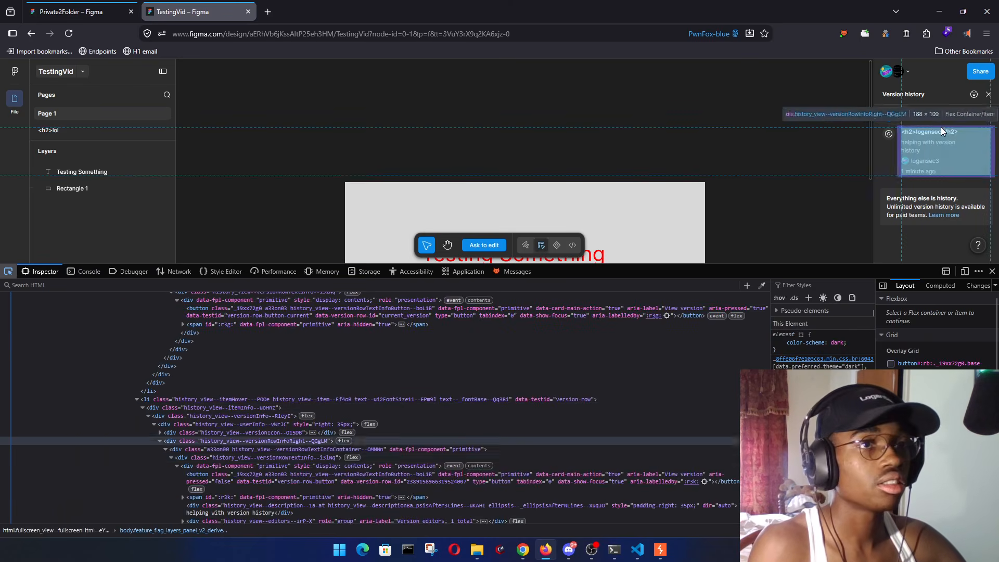
{"action": "left_click", "coordinate": [935, 131]}
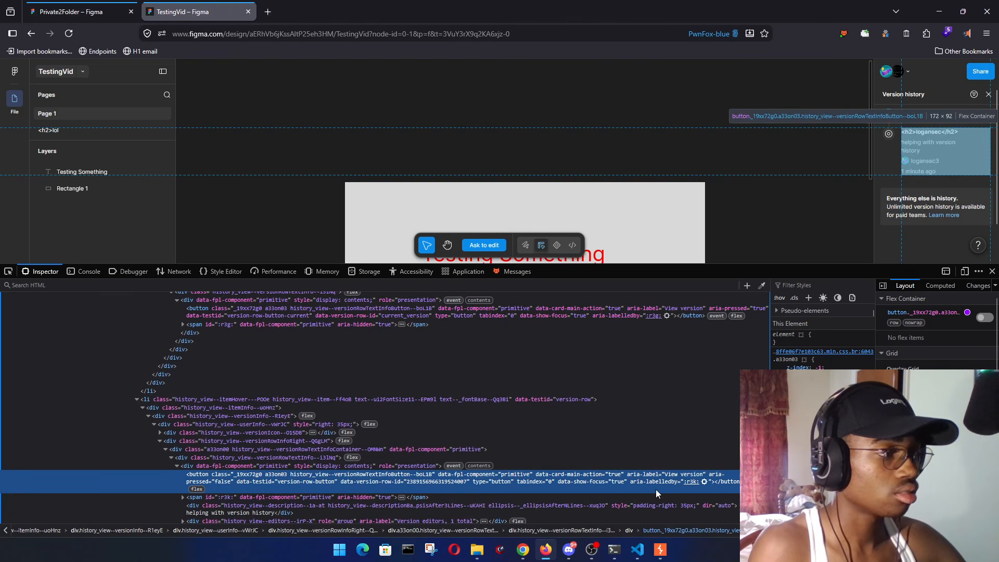
{"action": "left_click", "coordinate": [993, 271]}
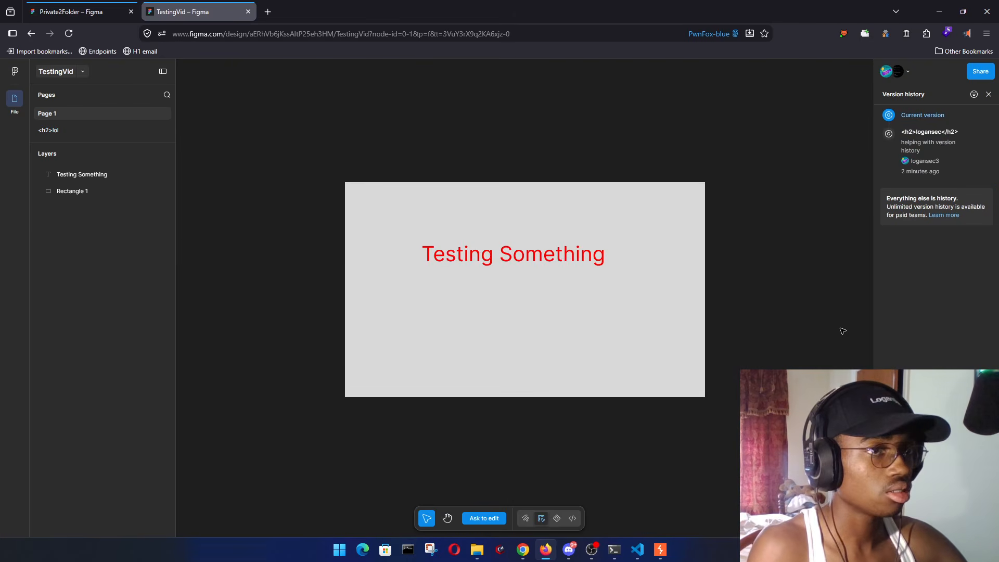
- Switch to the empty '<h2>lol' page and check its canvas and layer context menus
{"action": "left_click", "coordinate": [397, 253]}
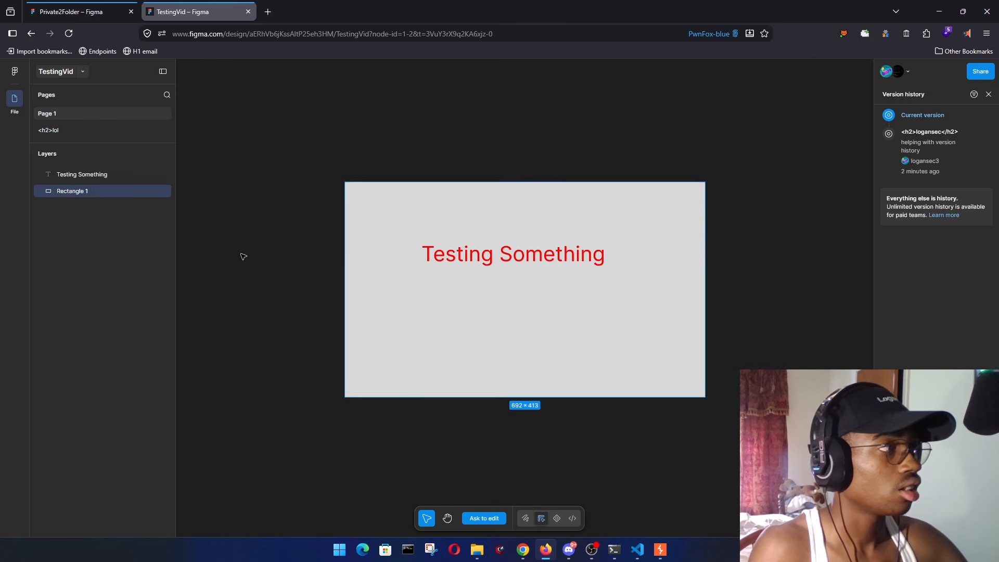
{"action": "left_click", "coordinate": [248, 232]}
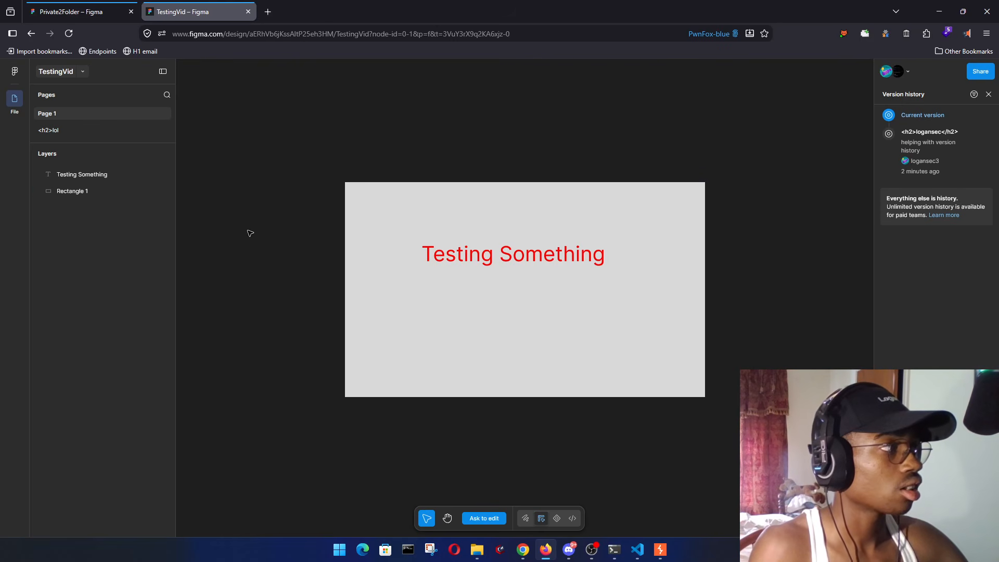
{"action": "left_click", "coordinate": [96, 132]}
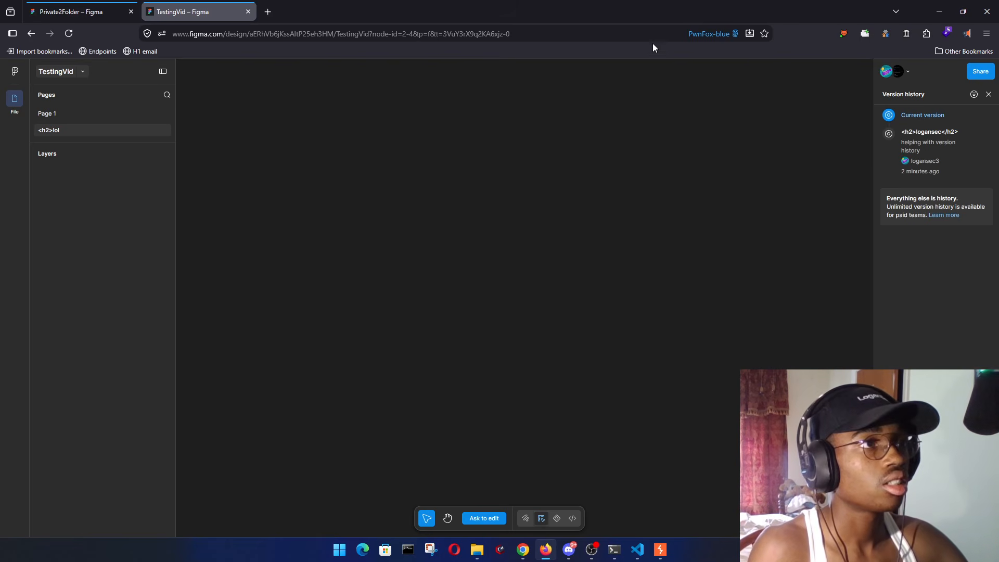
{"action": "right_click", "coordinate": [524, 272]}
{"action": "left_click", "coordinate": [453, 297]}
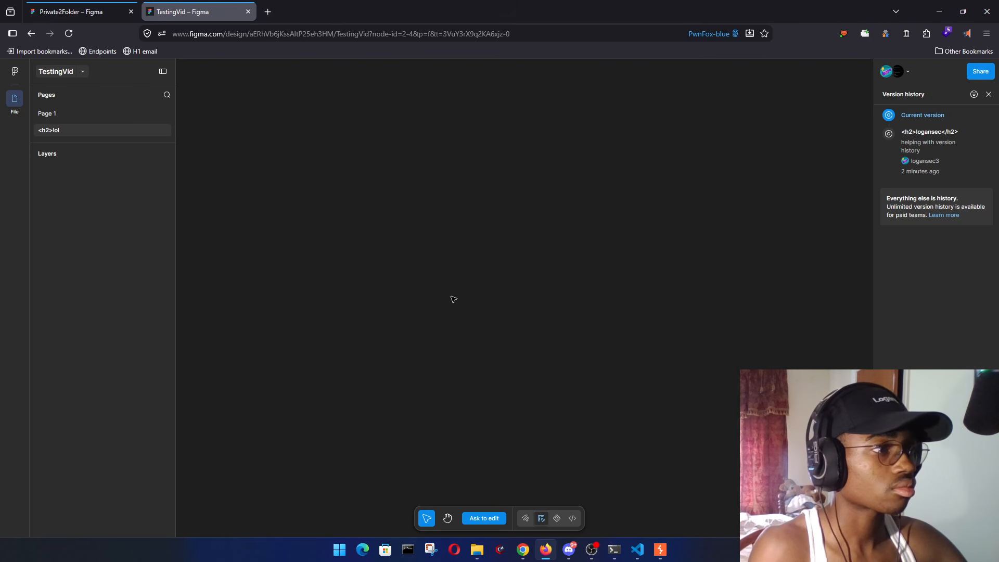
{"action": "right_click", "coordinate": [51, 345]}
{"action": "left_click", "coordinate": [62, 407]}
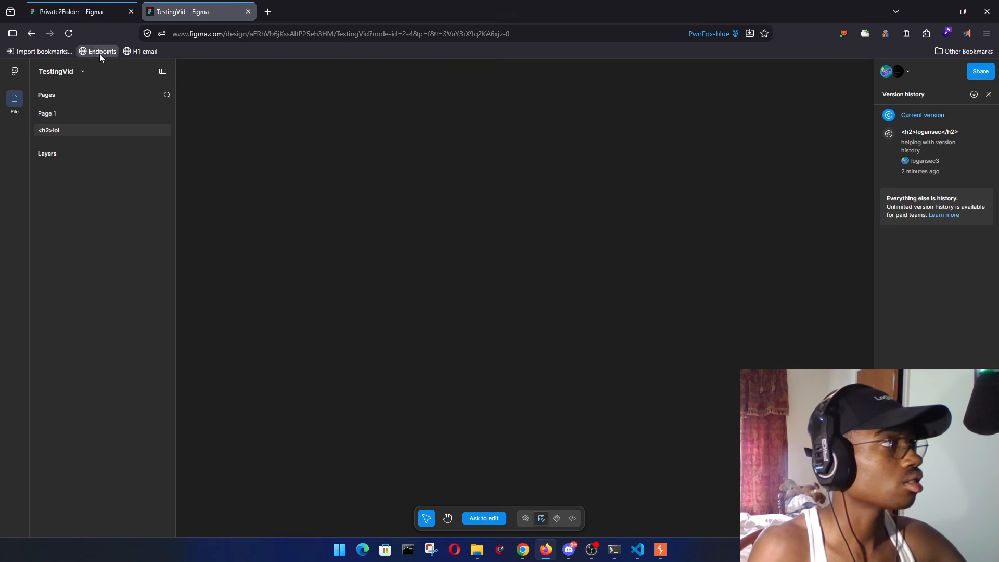
- Reload the file, show version history on Page 1, and reopen developer tools
{"action": "left_click", "coordinate": [70, 34]}
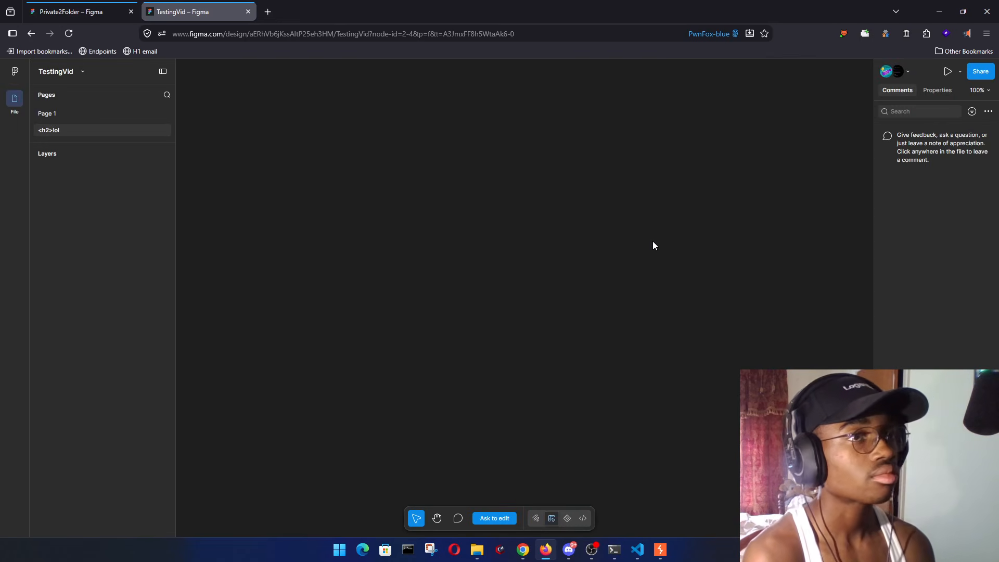
{"action": "left_click", "coordinate": [83, 72]}
{"action": "left_click", "coordinate": [138, 90]}
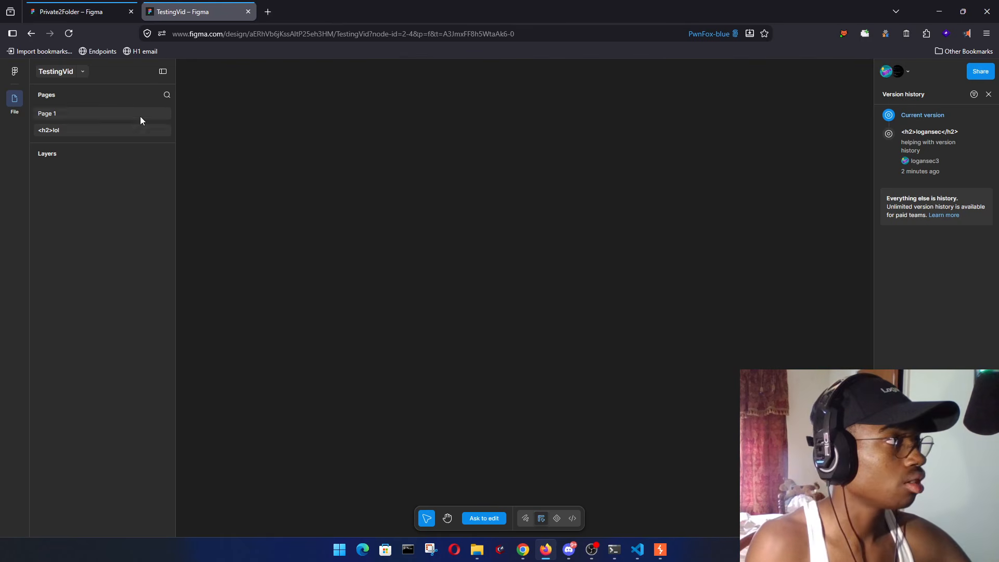
{"action": "left_click", "coordinate": [74, 115]}
{"action": "left_click", "coordinate": [69, 100]}
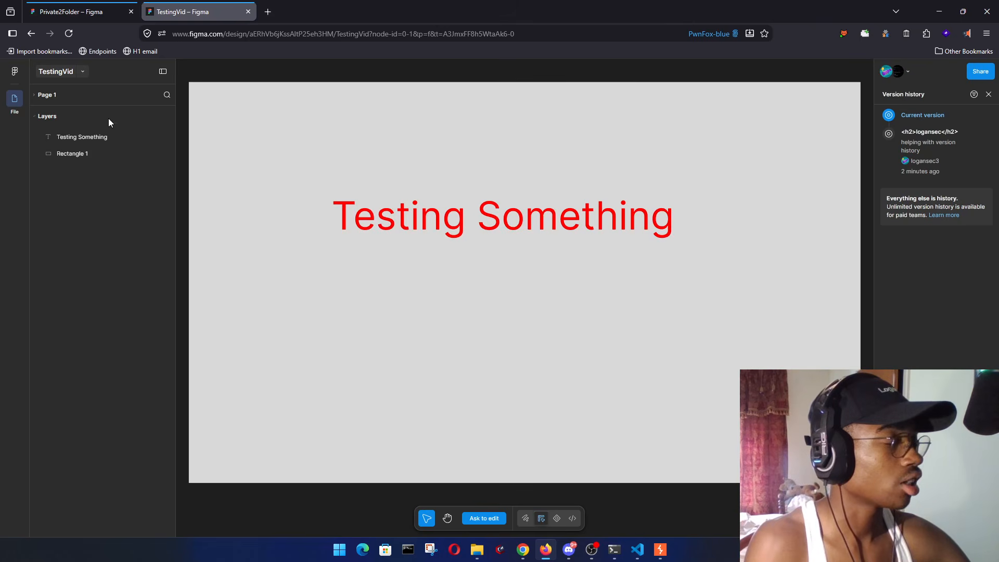
{"action": "key", "text": "F12"}
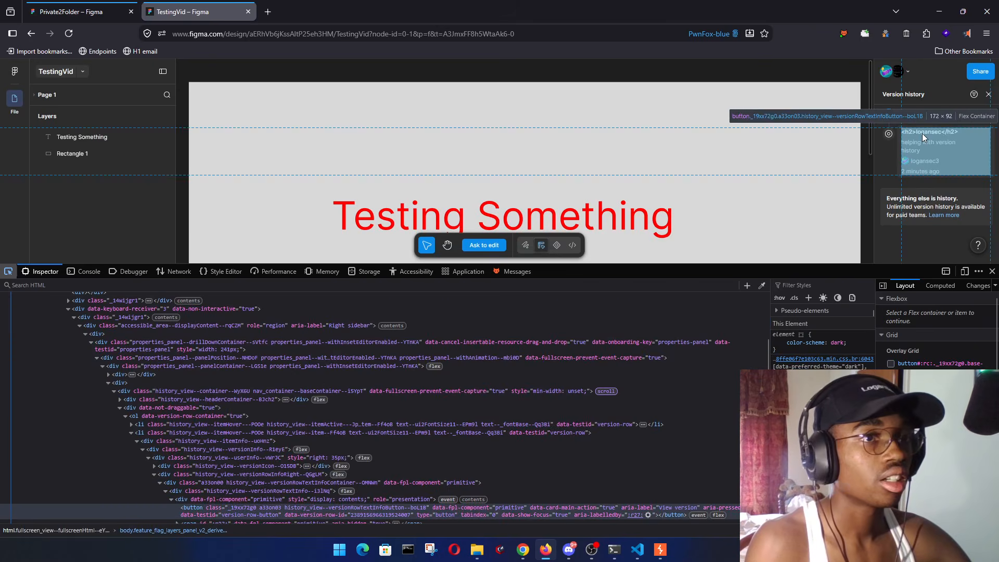
- Edit the logansec version label's markup as HTML in the Inspector and commit it
{"action": "left_click", "coordinate": [922, 133]}
{"action": "scroll", "coordinate": [500, 453], "scroll_direction": "down", "scroll_amount": 4}
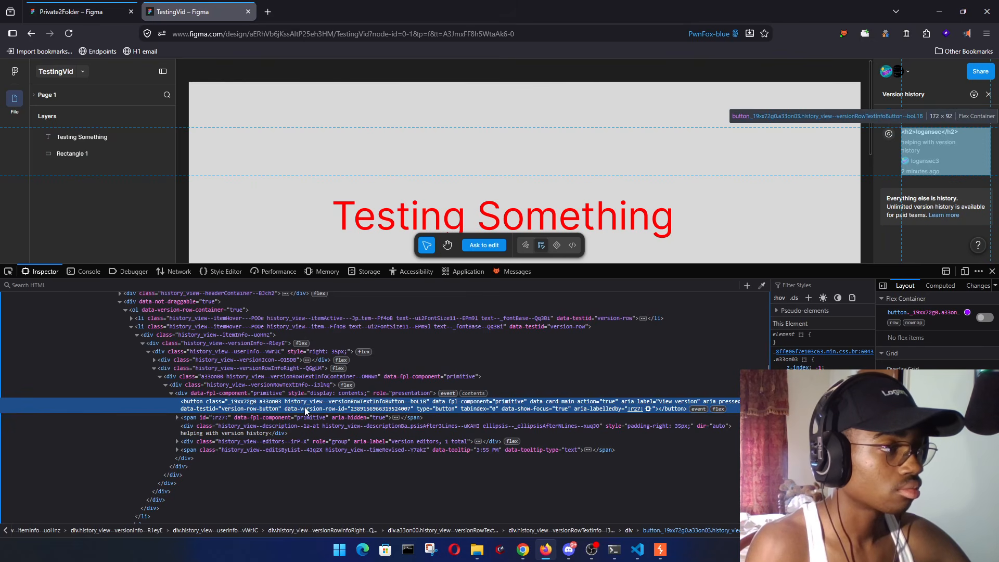
{"action": "left_click", "coordinate": [176, 418]}
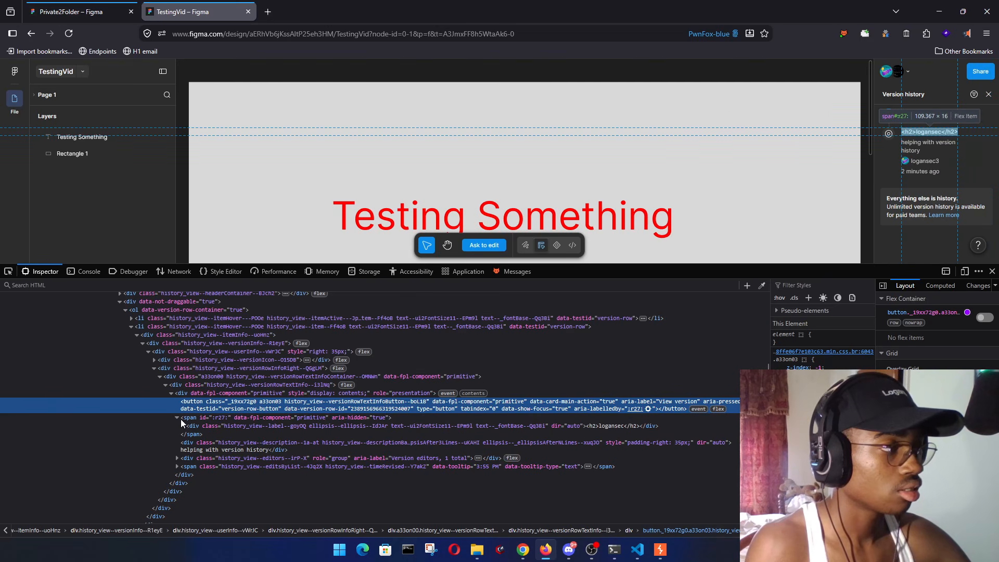
{"action": "left_click", "coordinate": [622, 426]}
{"action": "right_click", "coordinate": [625, 427]}
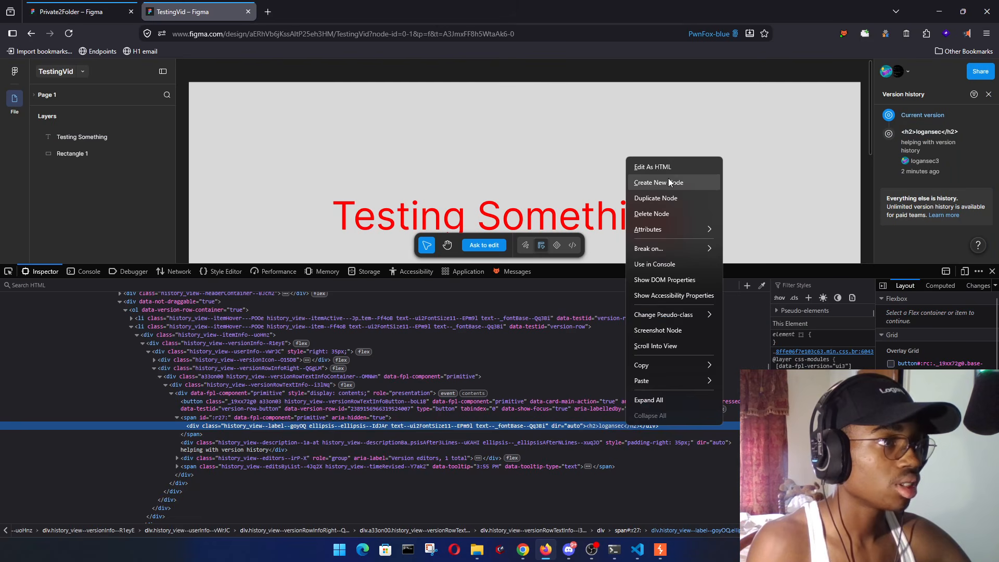
{"action": "left_click", "coordinate": [657, 166]}
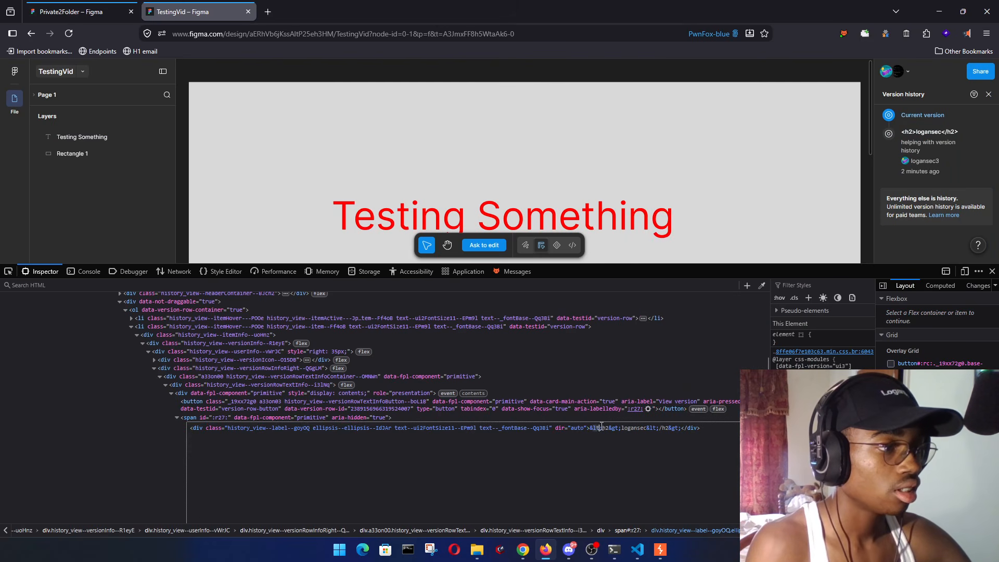
{"action": "left_click_drag", "start_coordinate": [601, 426], "coordinate": [688, 427]}
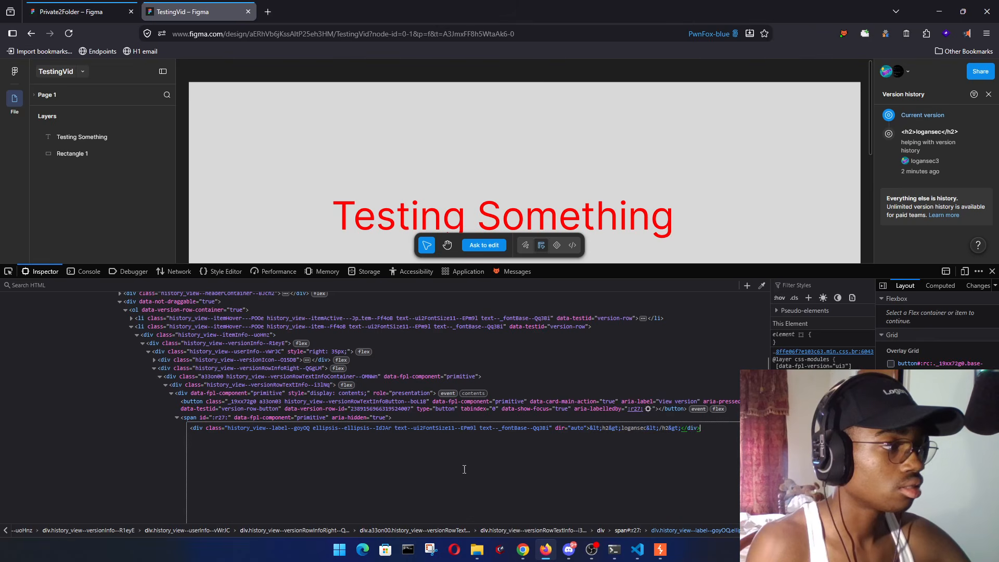
{"action": "scroll", "coordinate": [660, 361], "scroll_direction": "down", "scroll_amount": 2}
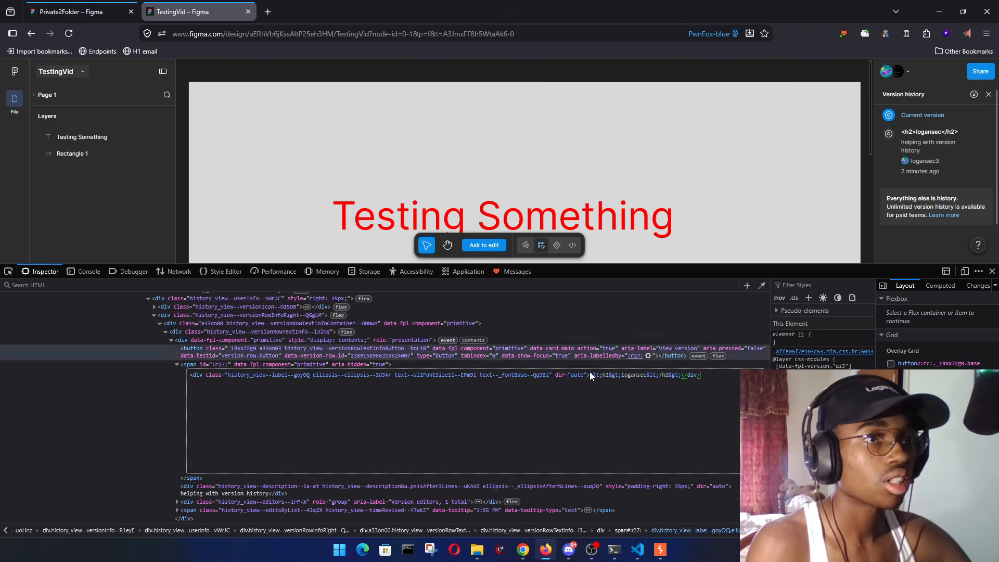
{"action": "left_click", "coordinate": [604, 324]}
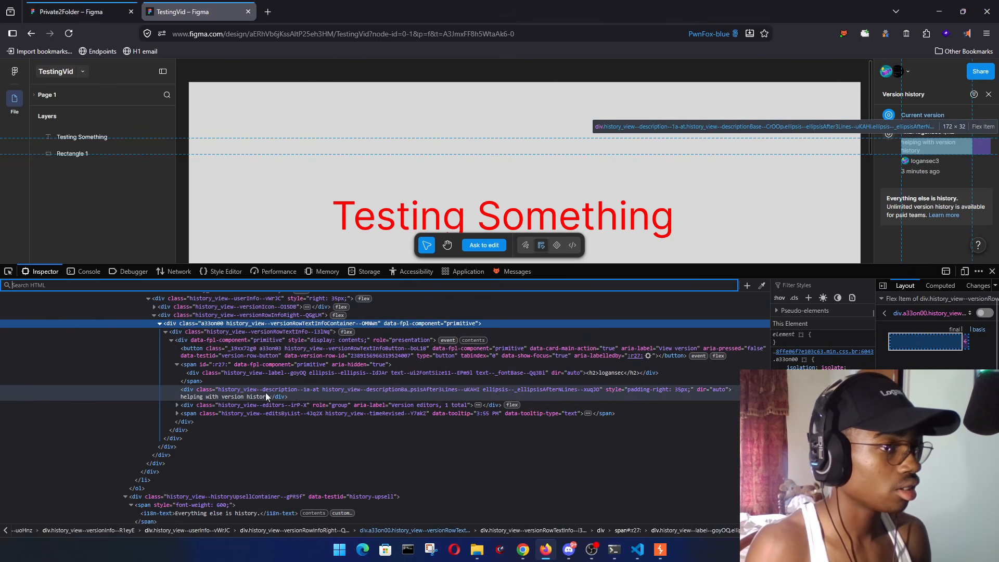
- Edit the 'helping with version history' description's HTML, then return to TestingVid in Chrome
{"action": "left_click", "coordinate": [226, 398]}
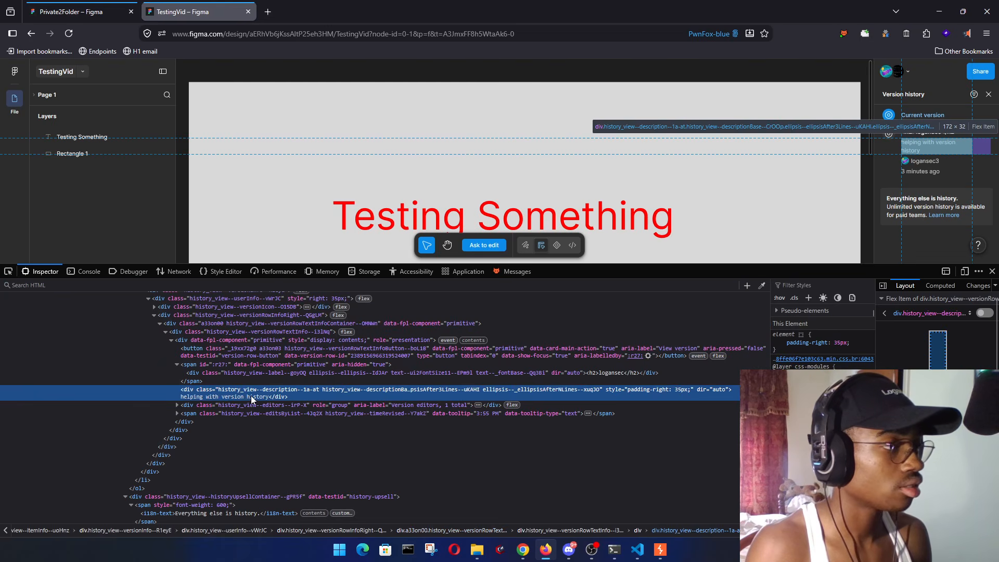
{"action": "right_click", "coordinate": [245, 398]}
{"action": "left_click", "coordinate": [314, 135]}
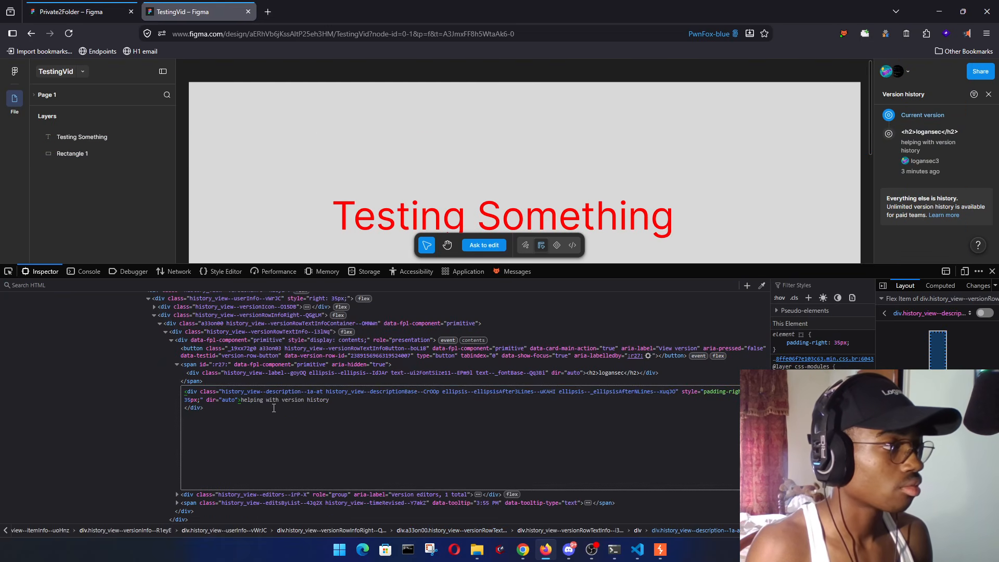
{"action": "left_click_drag", "start_coordinate": [346, 400], "coordinate": [242, 403]}
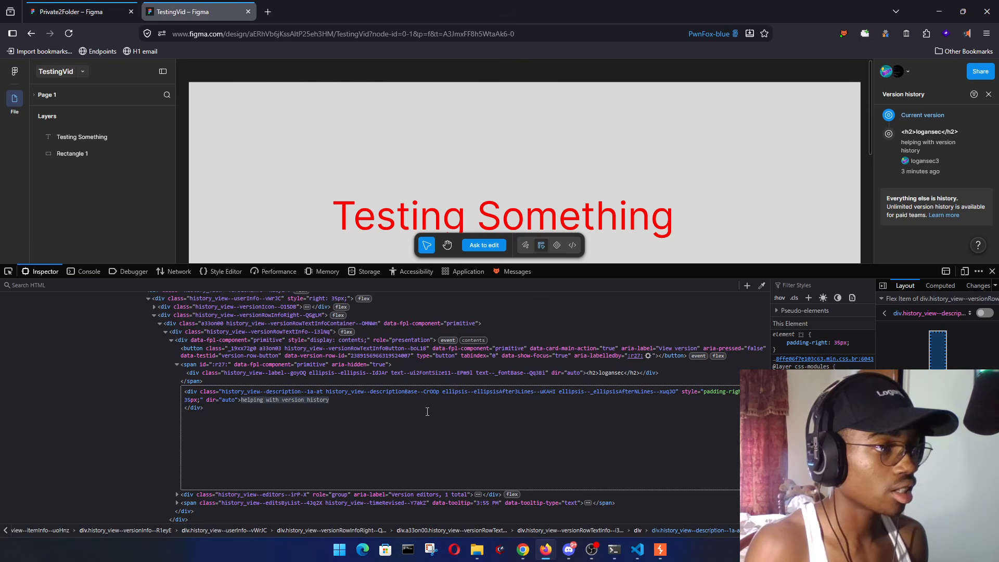
{"action": "left_click", "coordinate": [724, 366]}
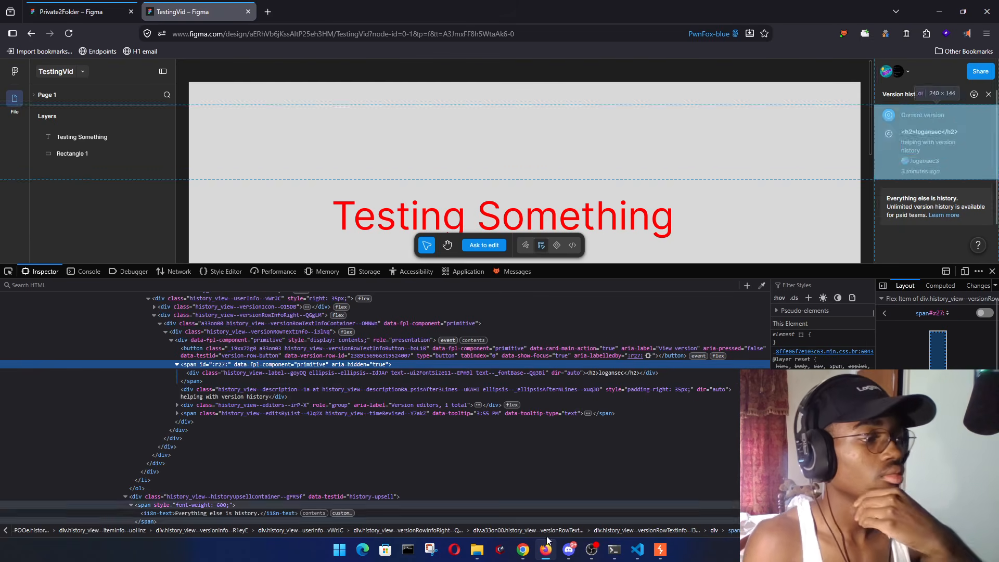
{"action": "left_click", "coordinate": [523, 550]}
{"action": "left_click", "coordinate": [713, 369]}
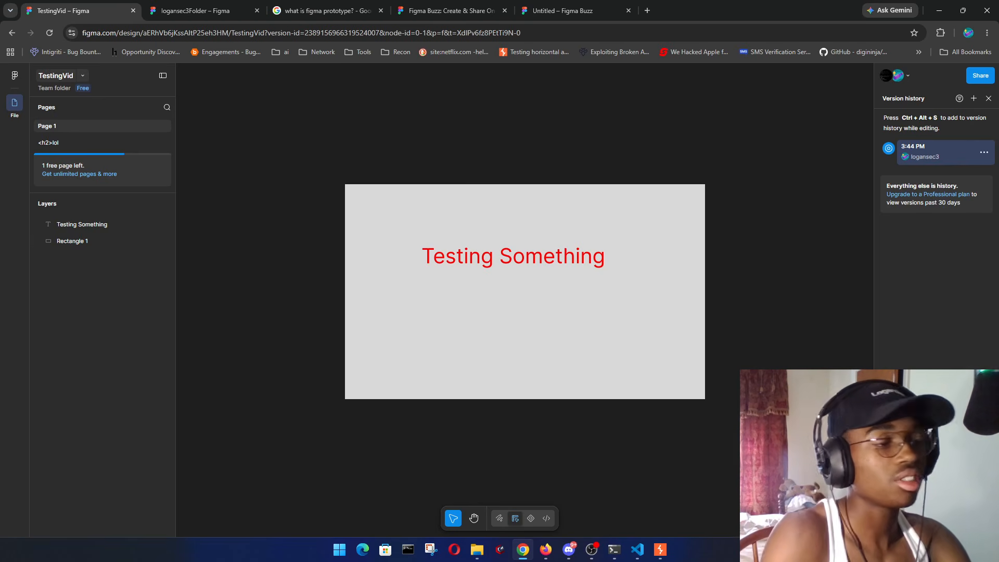
- Browse File Explorer from the Figma folder back up to Desktop, then return to TestingVid in Chrome
{"action": "left_click", "coordinate": [477, 549]}
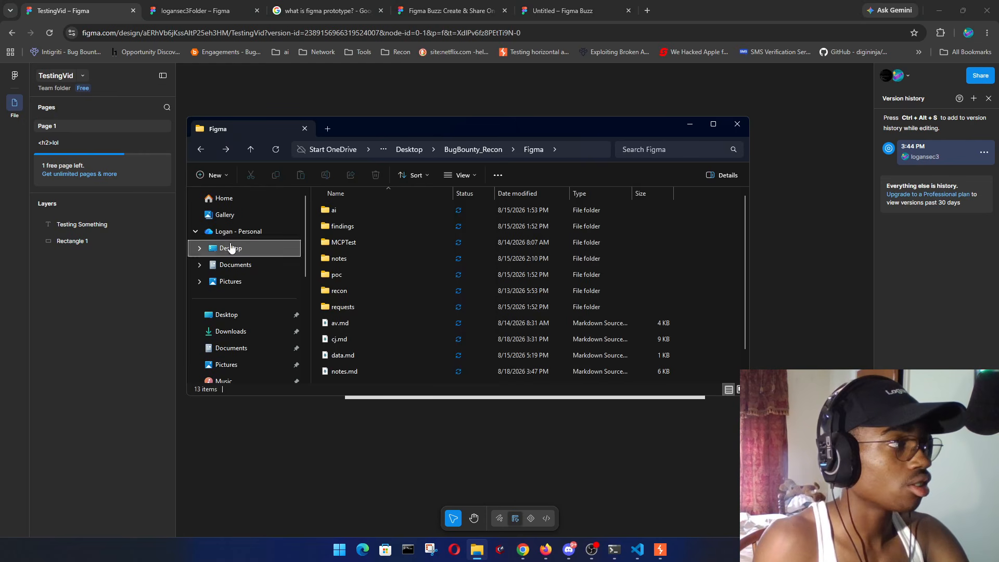
{"action": "left_click", "coordinate": [194, 150]}
{"action": "left_click", "coordinate": [194, 150]}
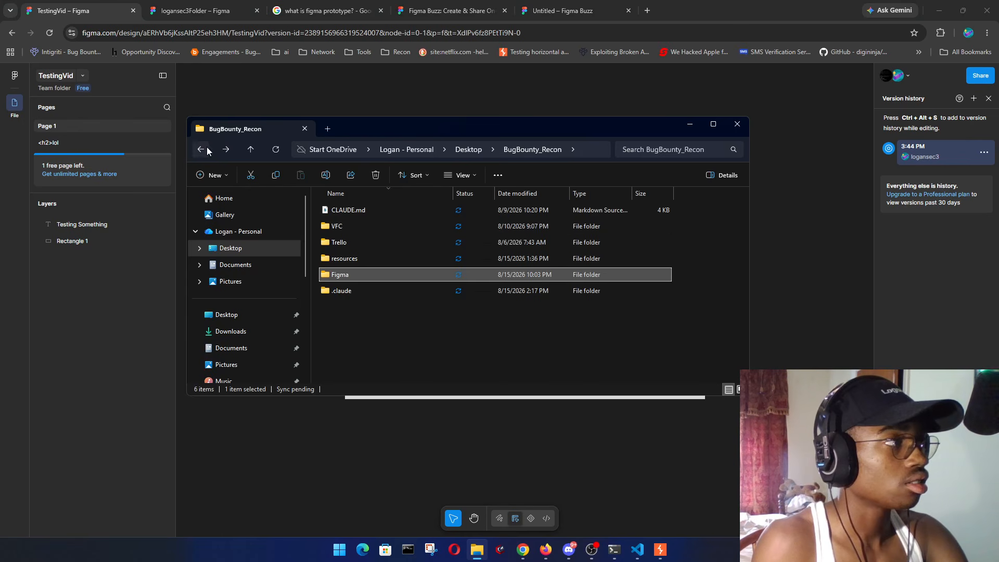
{"action": "scroll", "coordinate": [441, 236], "scroll_direction": "down", "scroll_amount": 2}
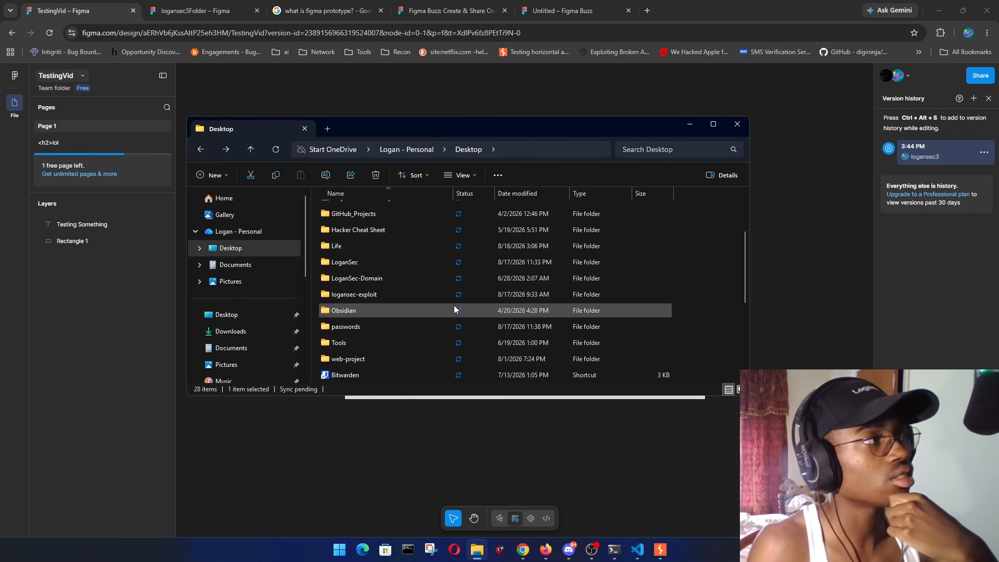
{"action": "left_click", "coordinate": [849, 308]}
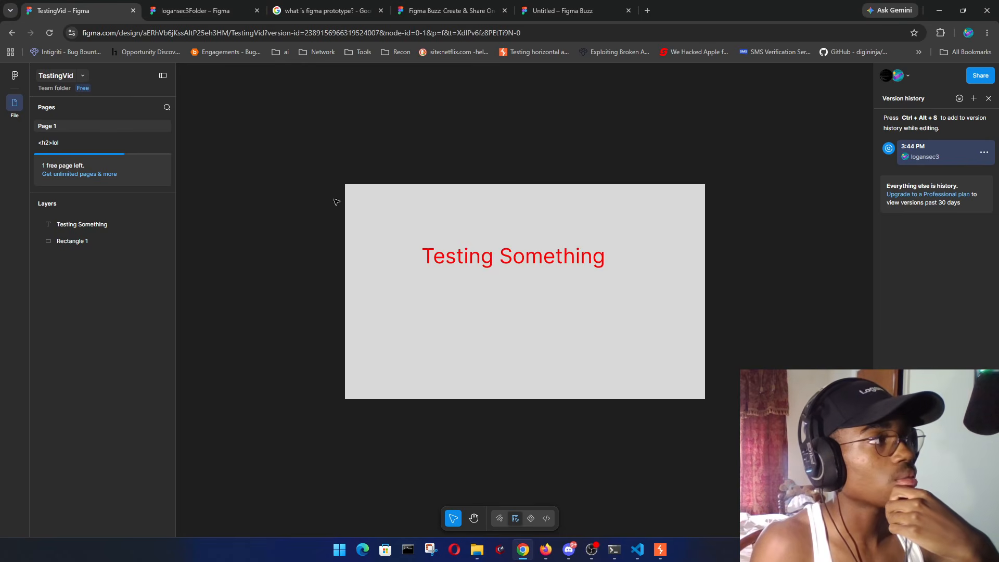
- Look over the new-file options on the logansec3Folder tab, then dismiss them
{"action": "key", "text": "ctrl+Tab"}
{"action": "left_click", "coordinate": [893, 76]}
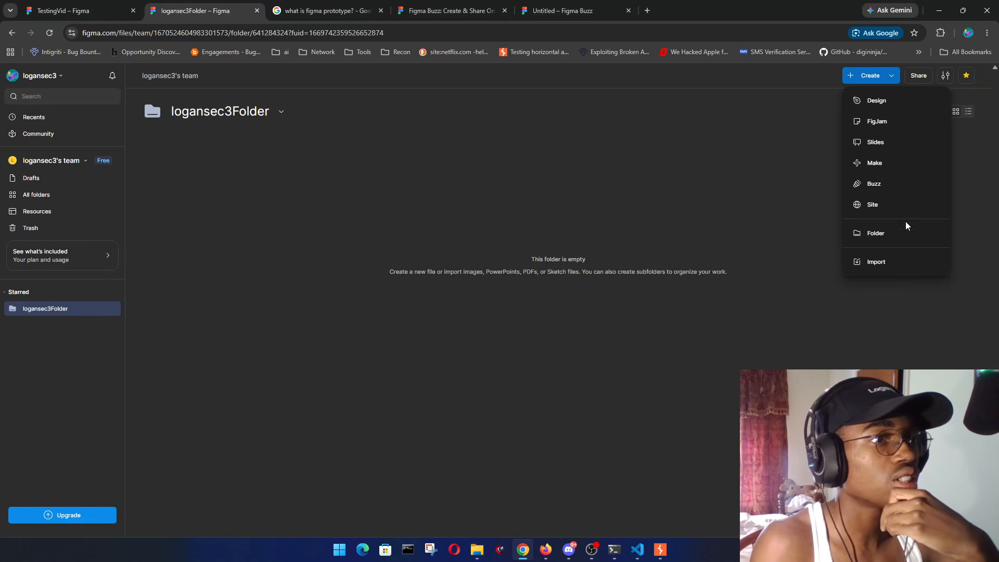
{"action": "left_click", "coordinate": [673, 387]}
- Copy TestingVid's public embed code from its Share > Get embed code option
{"action": "left_click", "coordinate": [117, 5]}
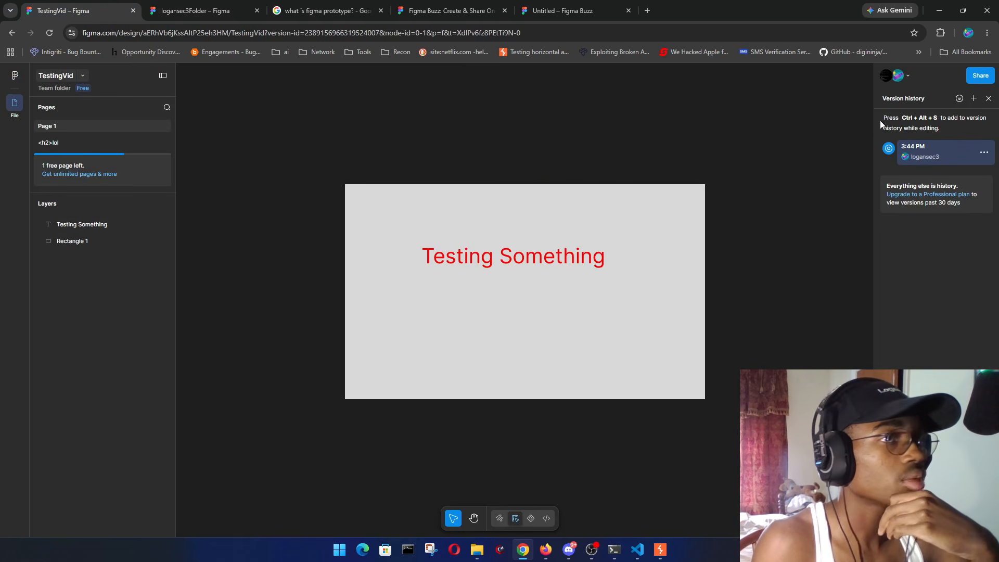
{"action": "left_click", "coordinate": [980, 76]}
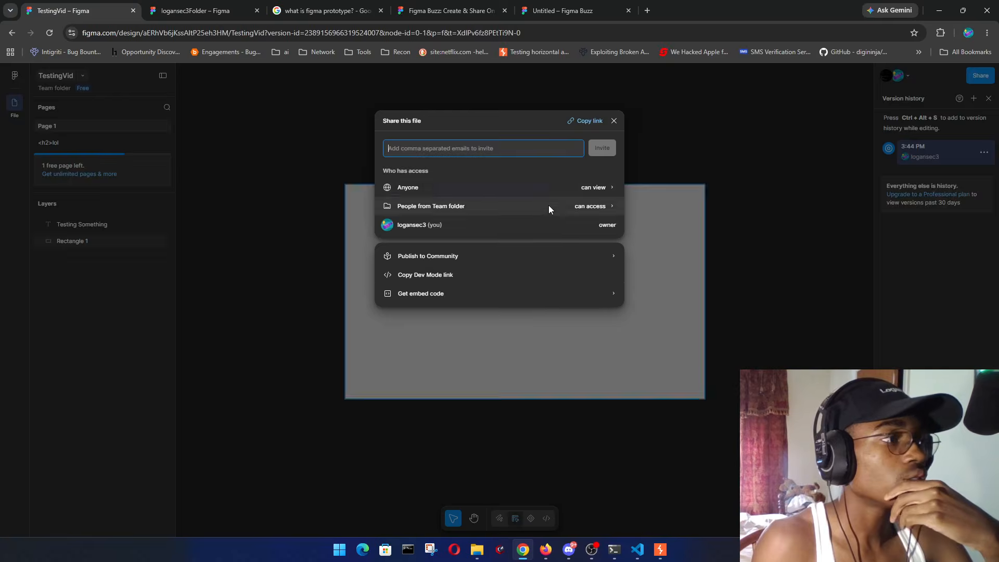
{"action": "left_click", "coordinate": [429, 298]}
{"action": "left_click", "coordinate": [609, 207]}
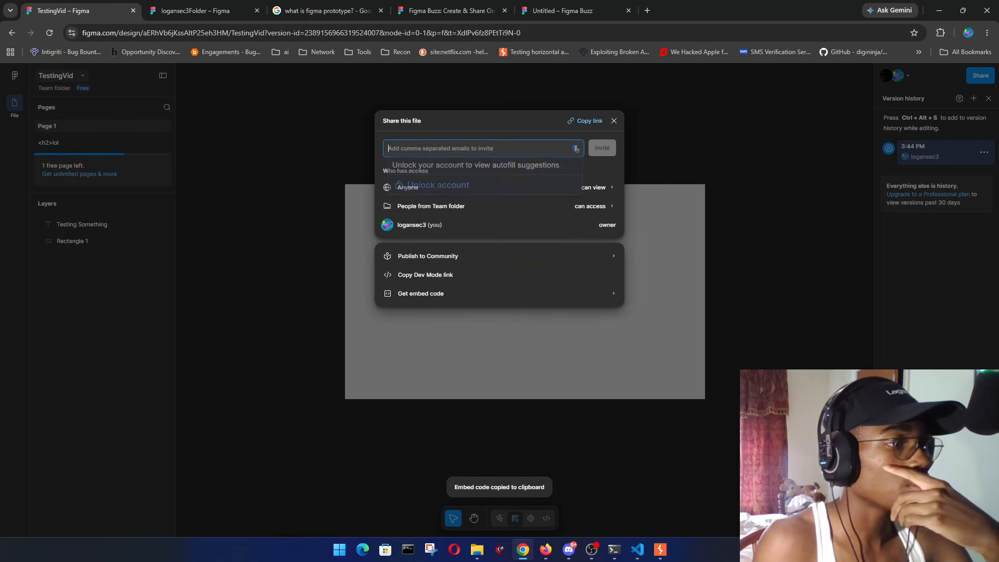
{"action": "left_click", "coordinate": [487, 553]}
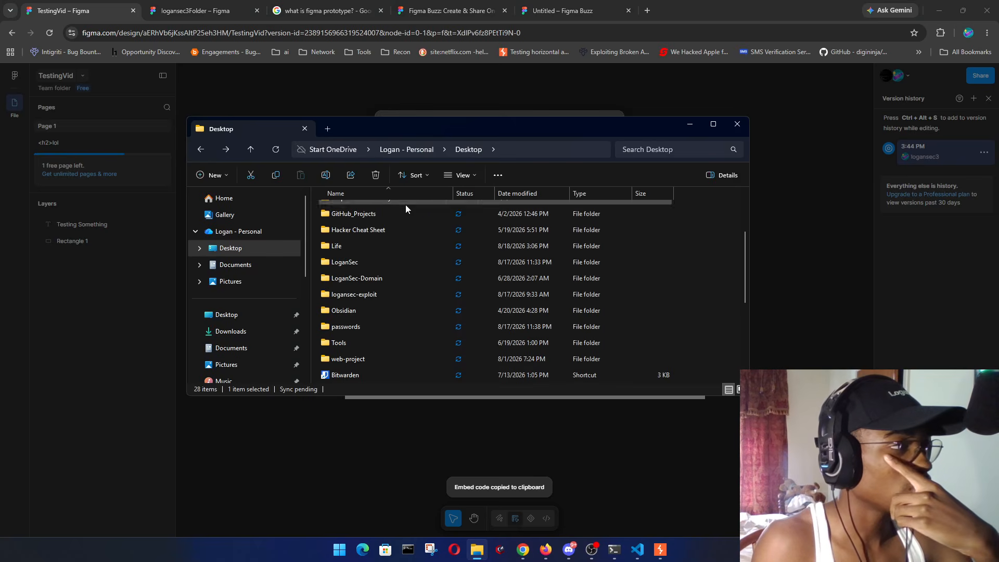
- Open a terminal in the logansec-exploit folder and start the code command to launch VS Code
{"action": "right_click", "coordinate": [401, 257]}
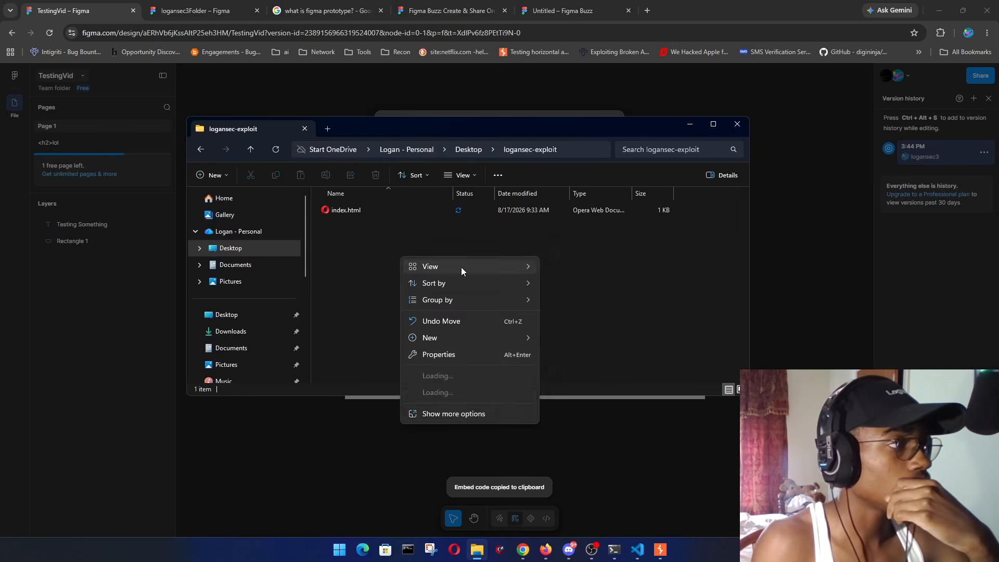
{"action": "left_click", "coordinate": [459, 376]}
{"action": "type", "text": "cod"}
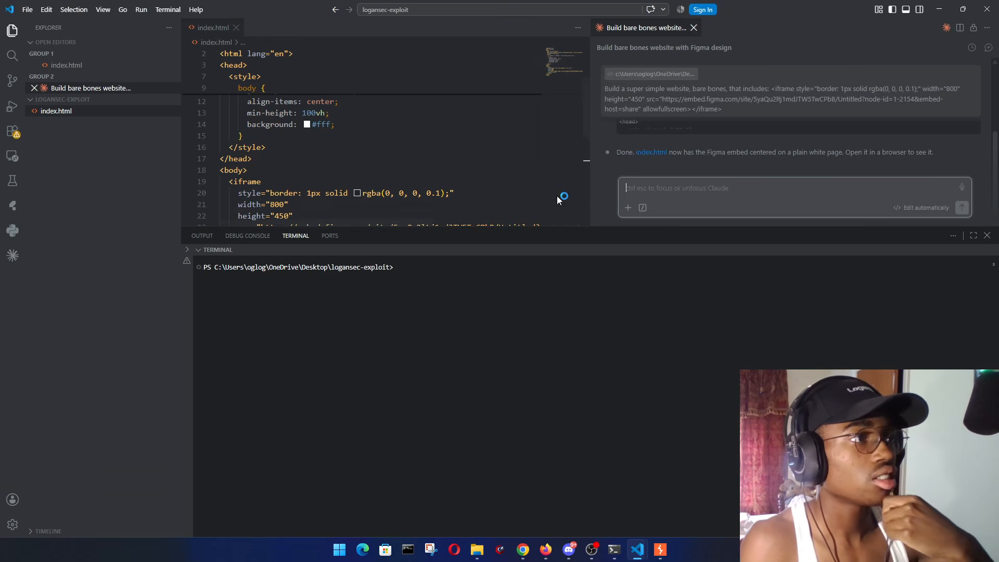
- Ask the Claude chat to 'change to this:' with the pasted TestingVid embed code
{"action": "scroll", "coordinate": [398, 156], "scroll_direction": "down", "scroll_amount": 2}
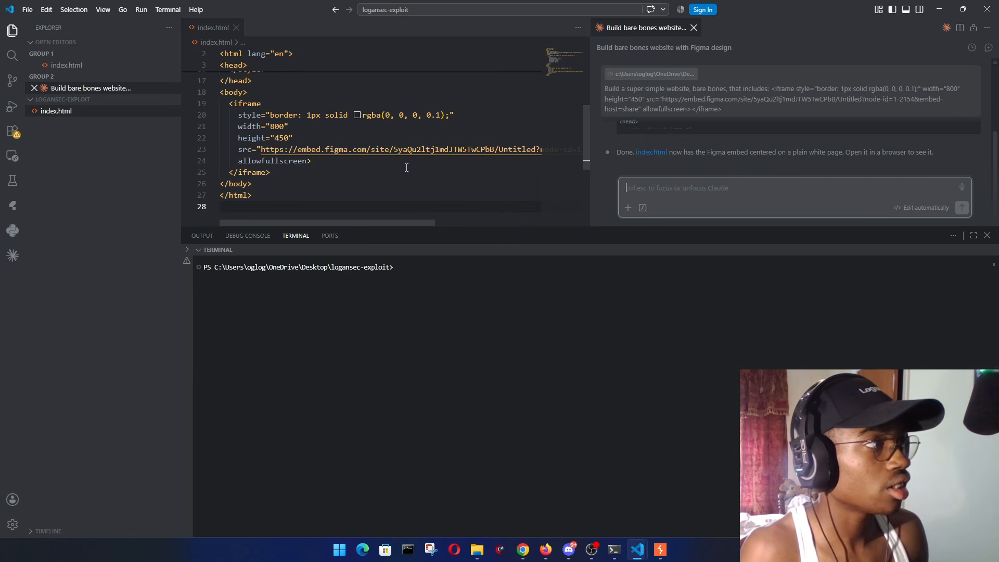
{"action": "left_click", "coordinate": [684, 189]}
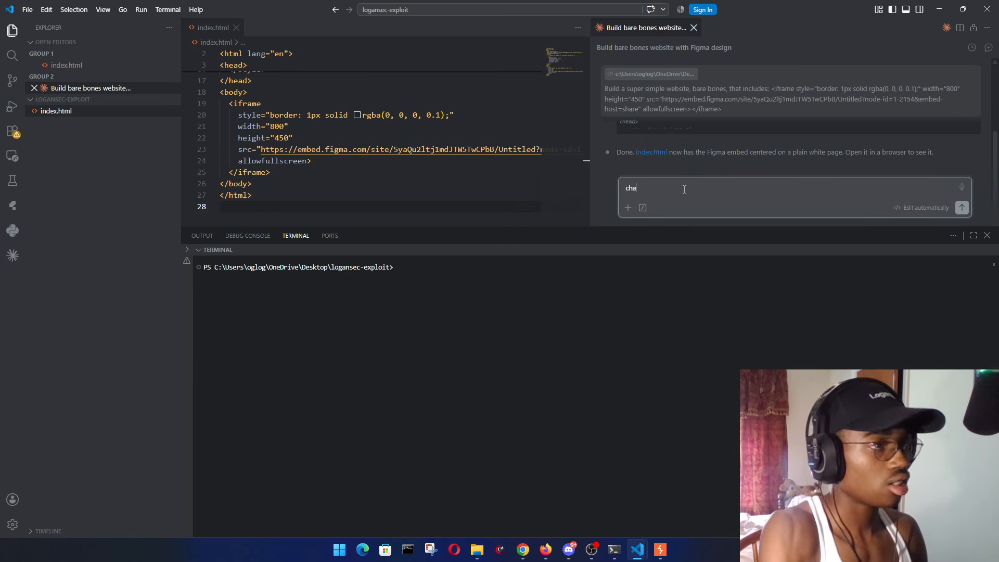
{"action": "key", "text": "BackSpace"}
{"action": "key", "text": "BackSpace"}
{"action": "key", "text": "BackSpace"}
{"action": "key", "text": "BackSpace"}
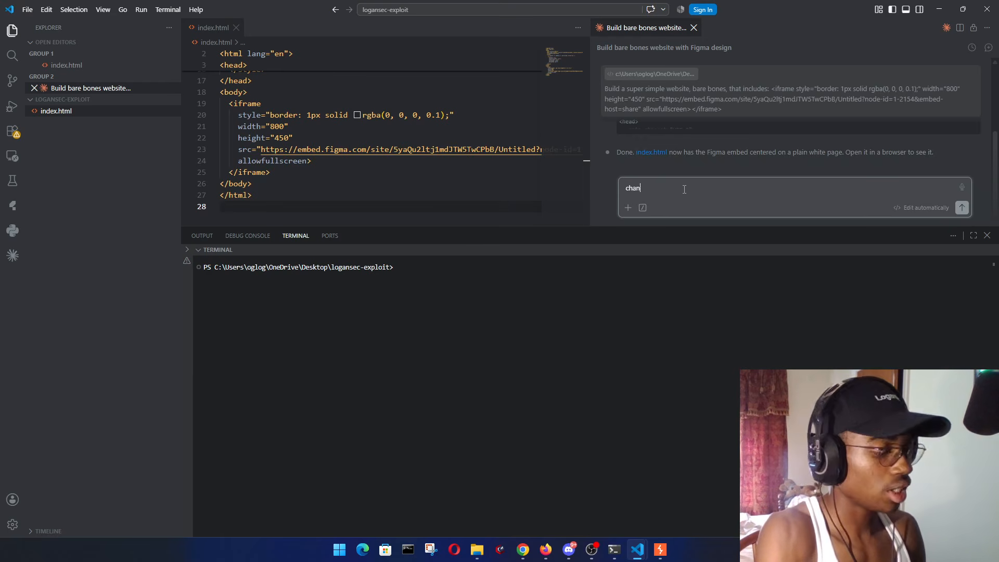
{"action": "key", "text": "BackSpace"}
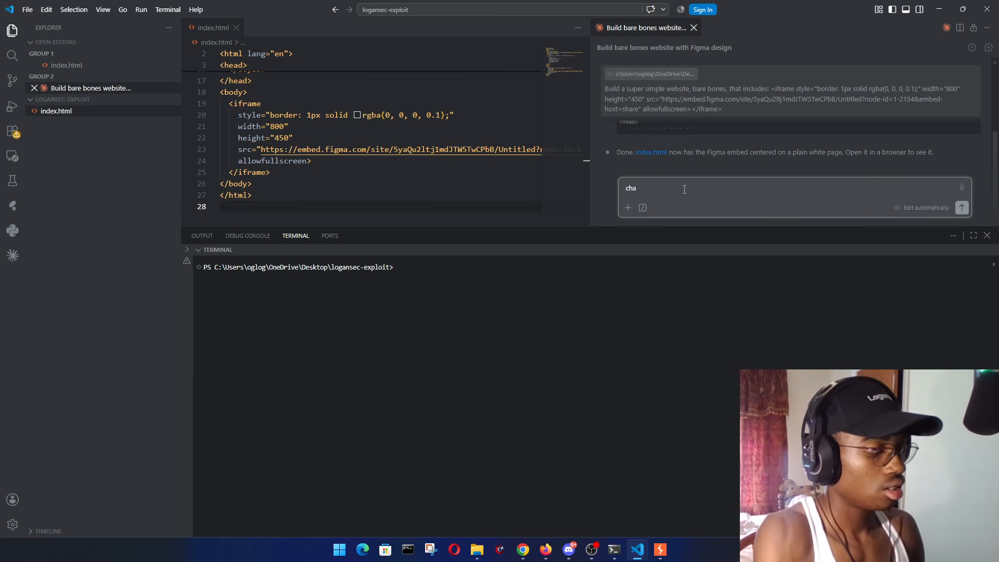
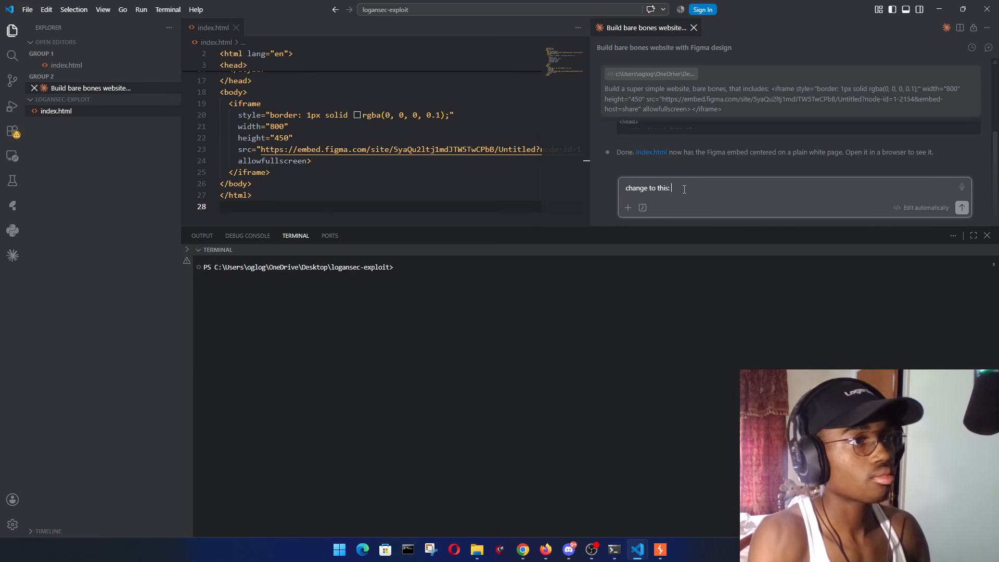
{"action": "key", "text": "Return"}
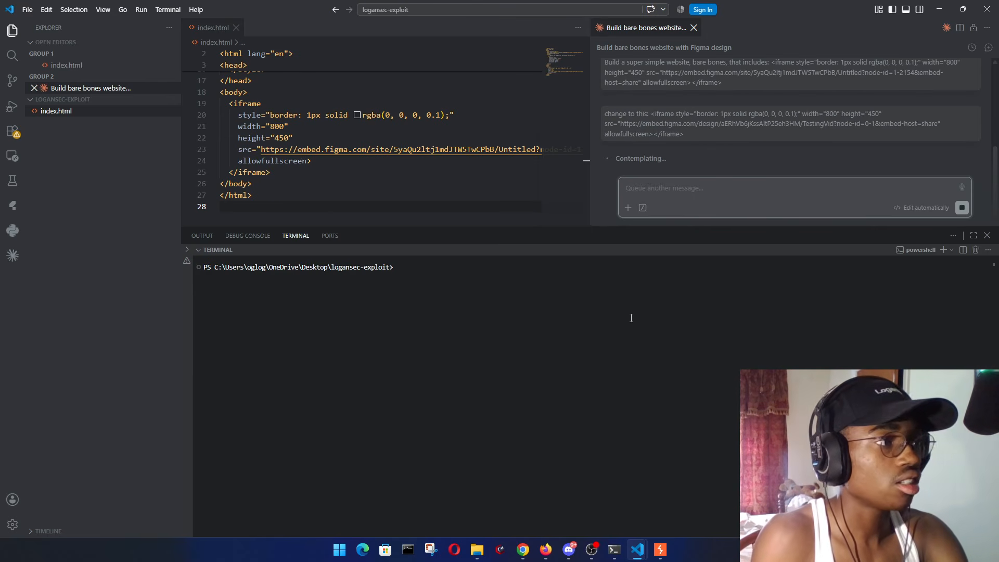
{"action": "left_click", "coordinate": [631, 318]}
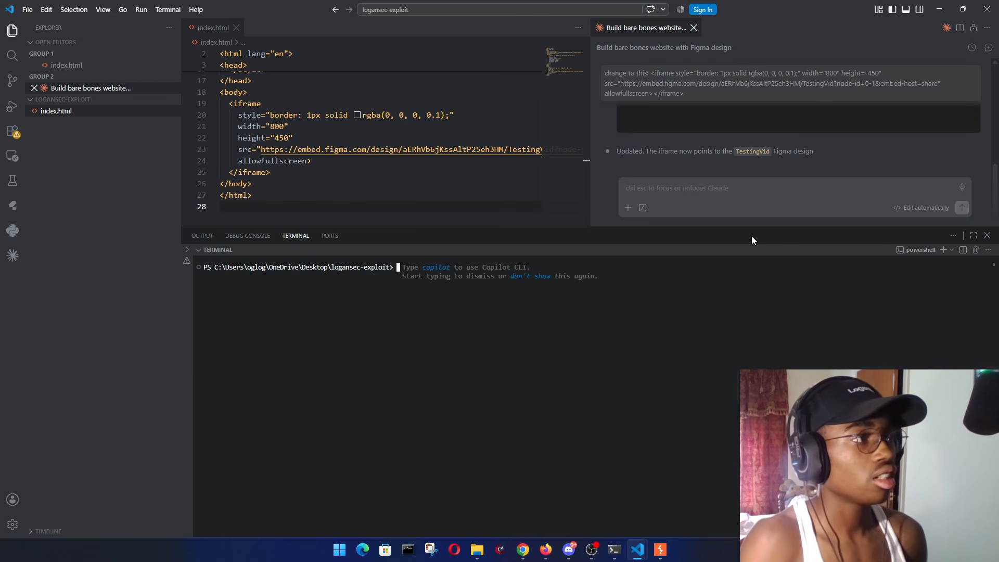
- Run python -m http.server 8000 in the VS Code terminal to serve the test page
{"action": "type", "text": "pyt"}
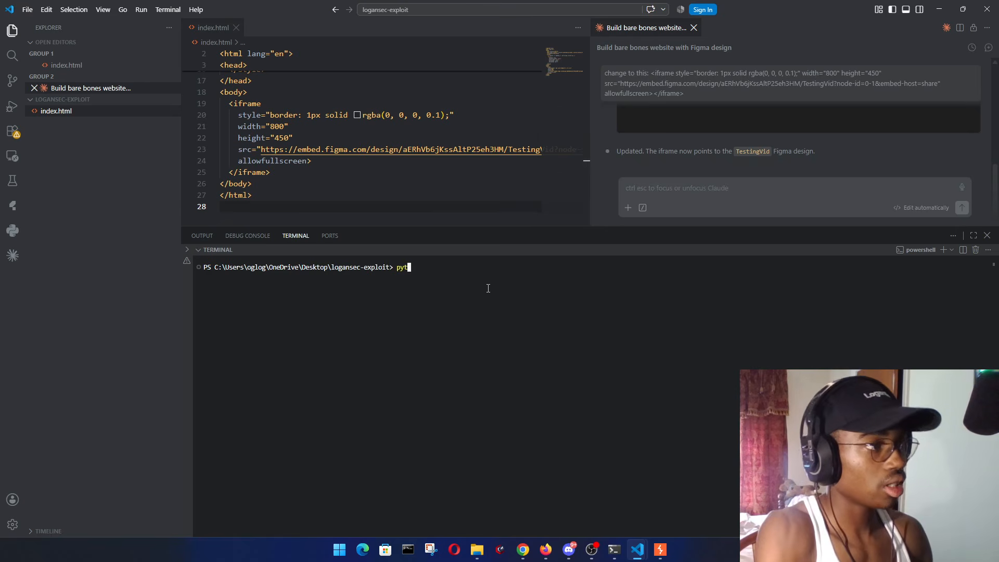
{"action": "type", "text": "hon -m "}
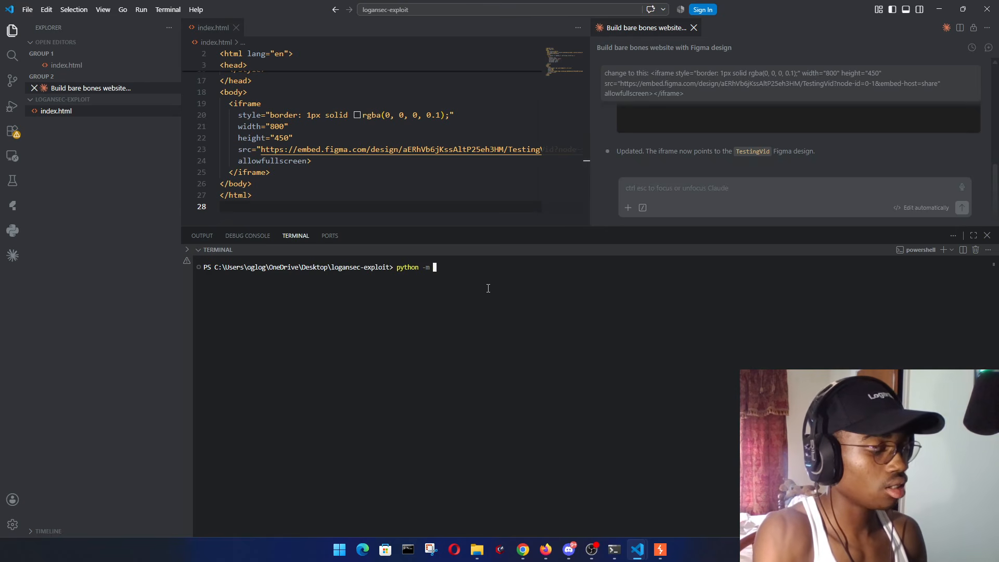
{"action": "type", "text": "http.server"}
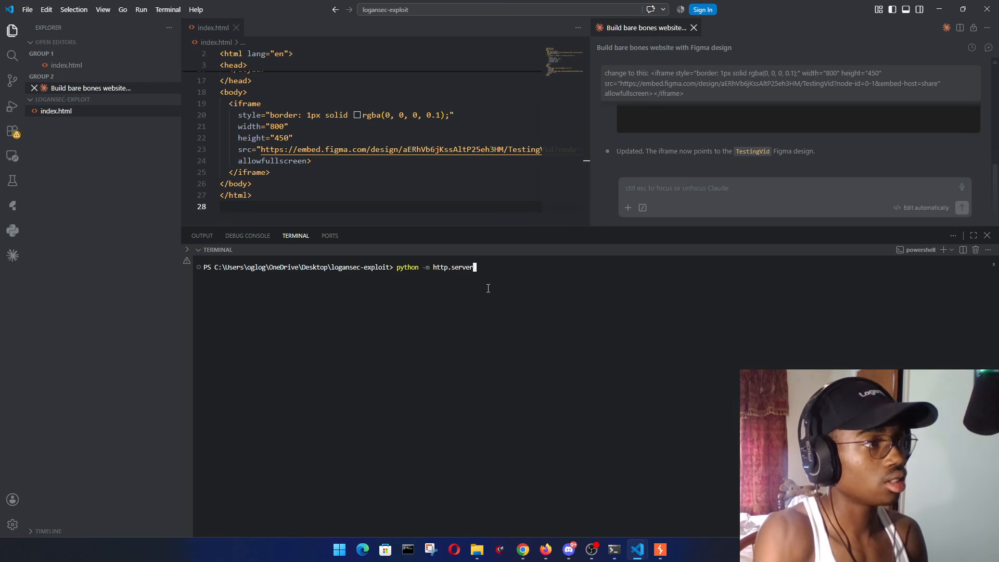
{"action": "type", "text": " 8000"}
{"action": "key", "text": "Return"}
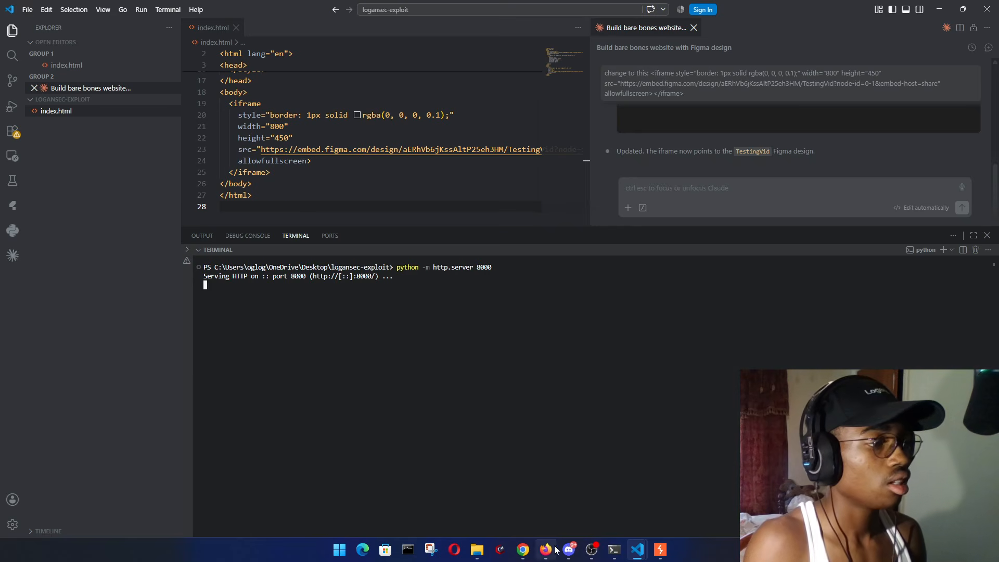
{"action": "left_click", "coordinate": [523, 550]}
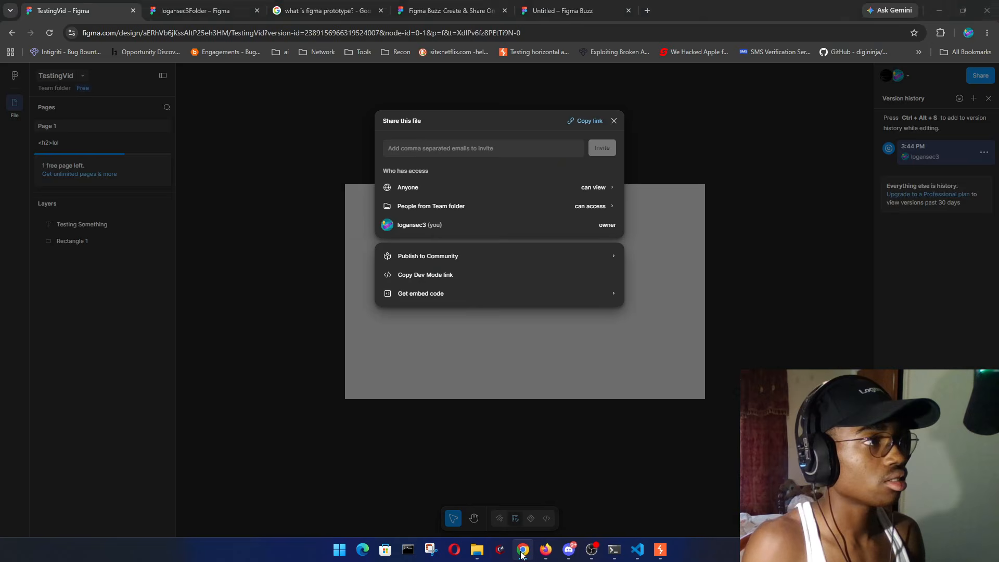
{"action": "left_click", "coordinate": [647, 11]}
{"action": "type", "text": "http"}
{"action": "key", "text": "BackSpace"}
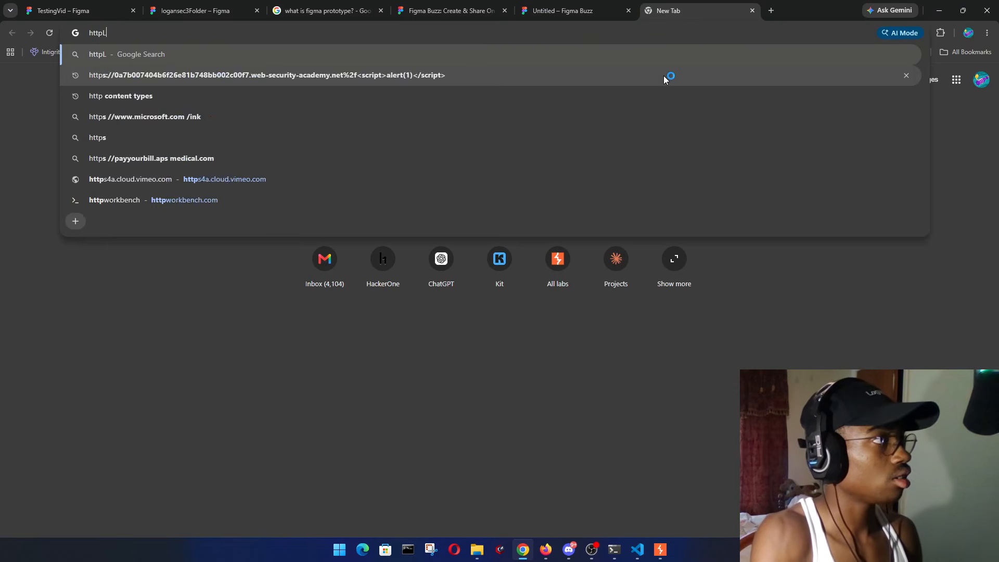
{"action": "type", "text": "://"}
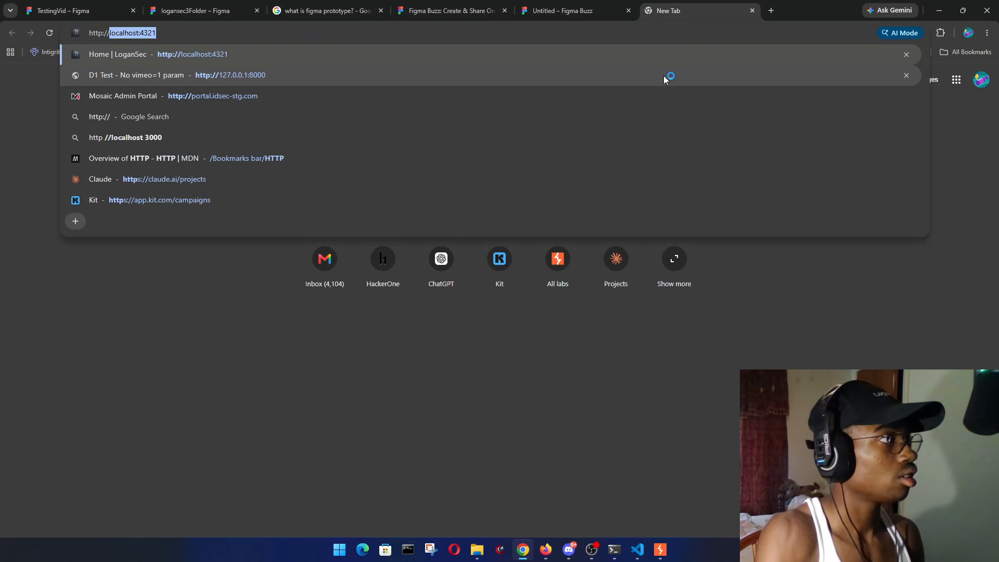
{"action": "type", "text": "127"}
{"action": "key", "text": "Return"}
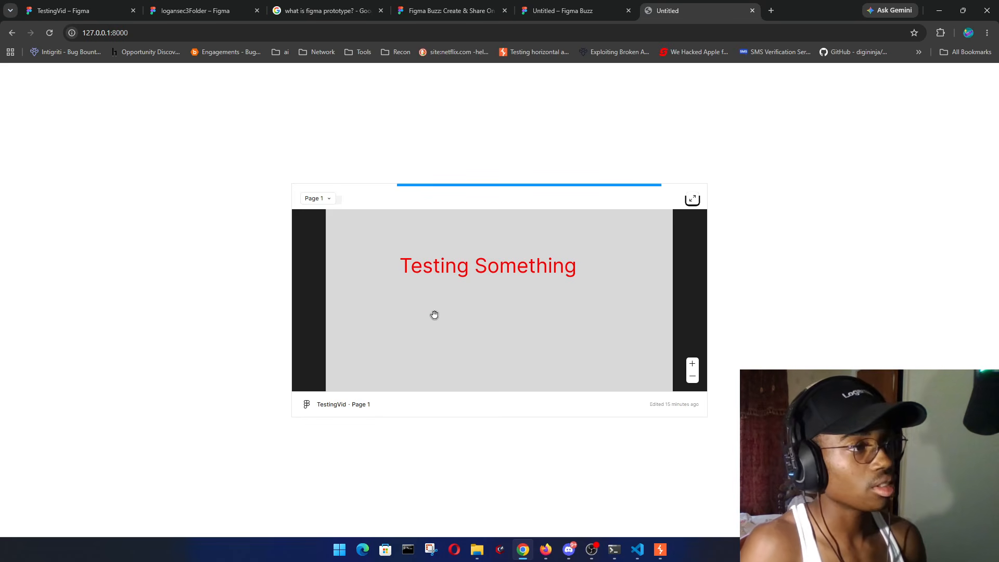
- Cycle through the open browser tabs back to the TestingVid Figma tab and its Share dialog
{"action": "left_click", "coordinate": [581, 5]}
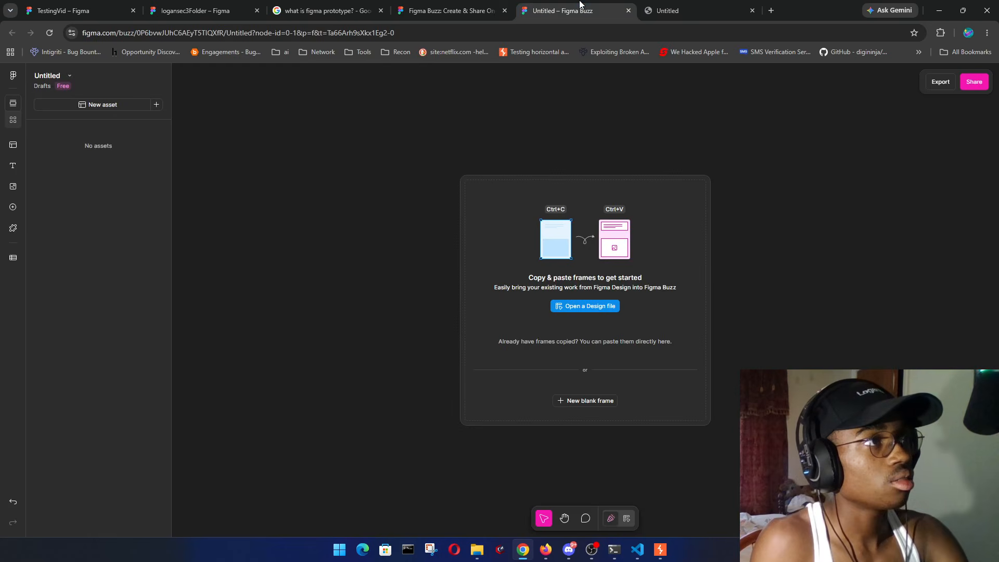
{"action": "left_click", "coordinate": [692, 11]}
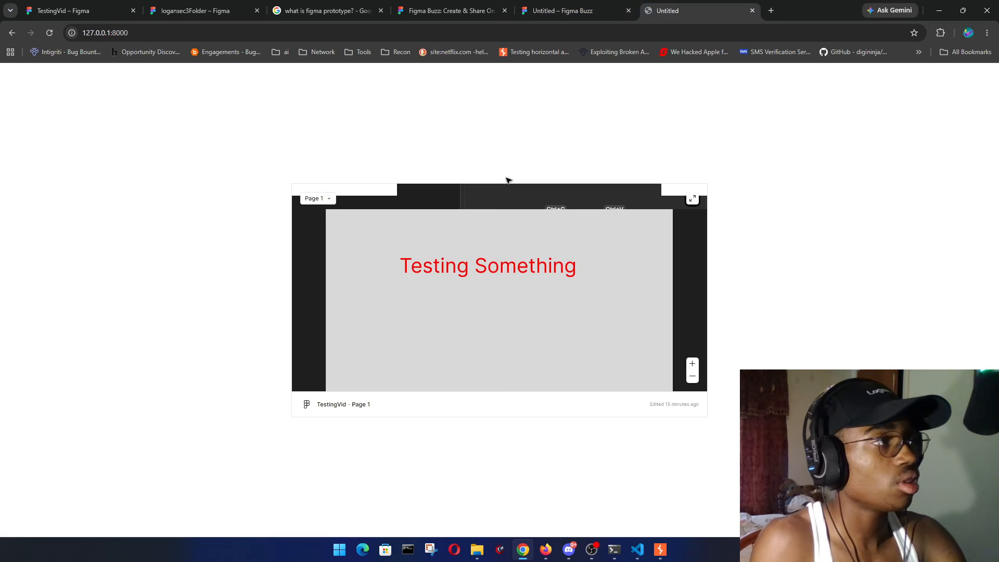
{"action": "left_click", "coordinate": [448, 10]}
{"action": "left_click", "coordinate": [560, 11]}
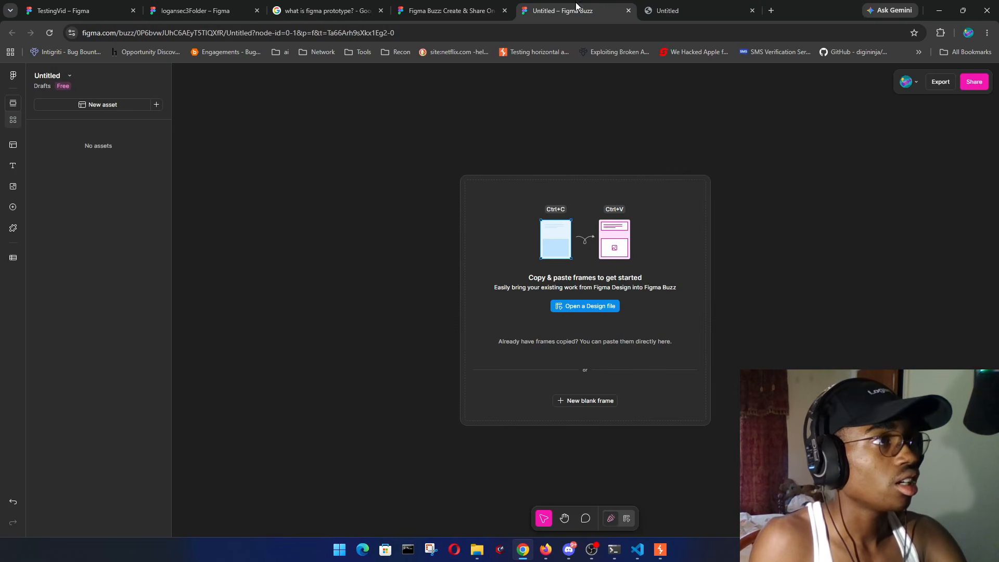
{"action": "left_click", "coordinate": [333, 10]}
{"action": "left_click", "coordinate": [169, 4]}
{"action": "left_click", "coordinate": [99, 10]}
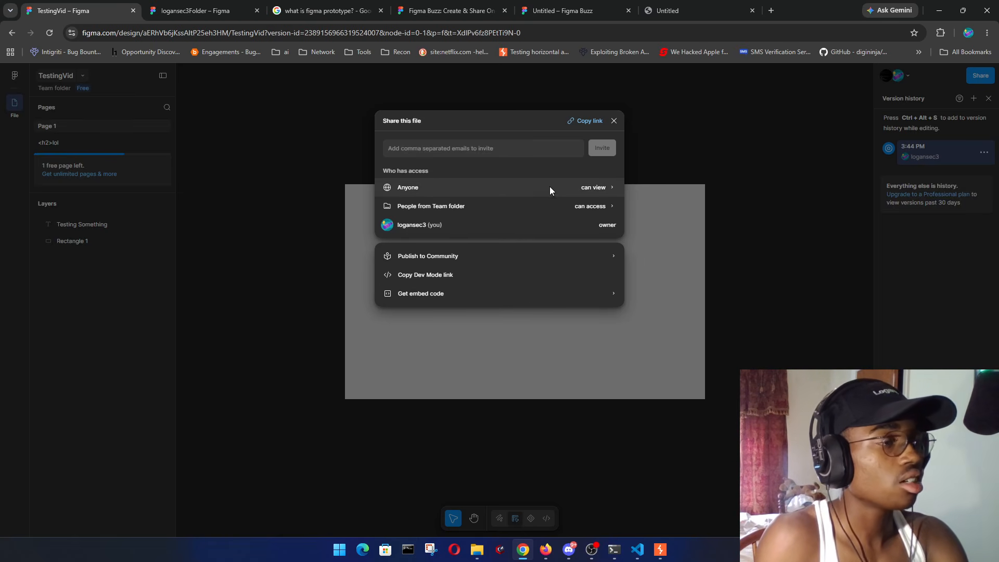
- Change TestingVid's access from Anyone to People invited to file and save it
{"action": "left_click", "coordinate": [607, 189]}
{"action": "left_click", "coordinate": [461, 164]}
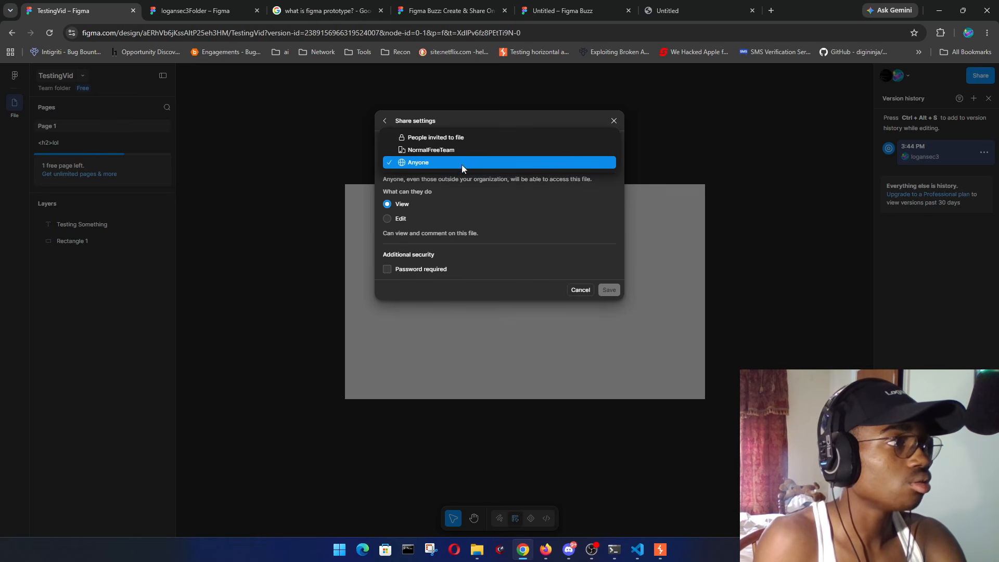
{"action": "left_click", "coordinate": [483, 138]}
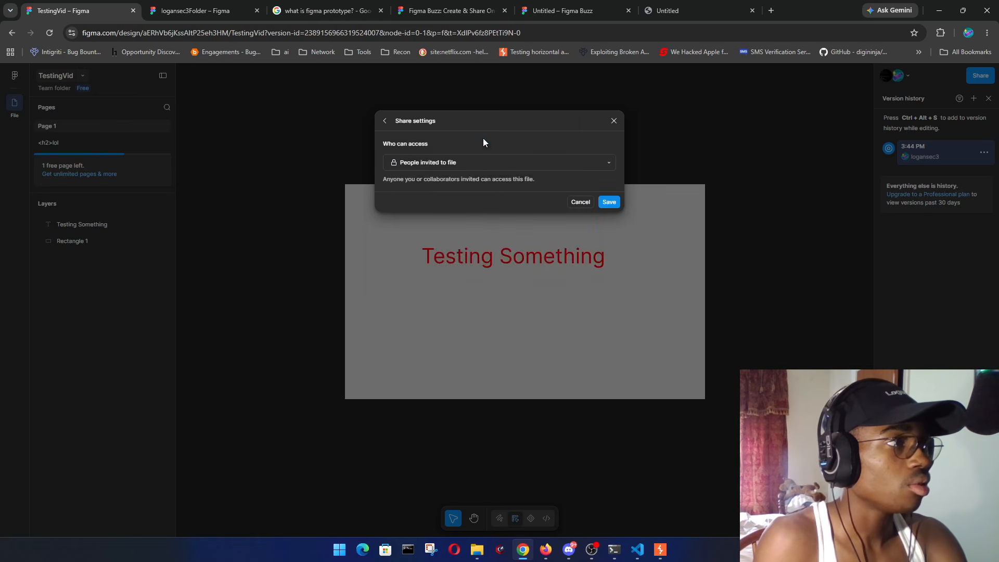
{"action": "left_click", "coordinate": [610, 202]}
{"action": "left_click", "coordinate": [723, 205]}
{"action": "left_click", "coordinate": [676, 10]}
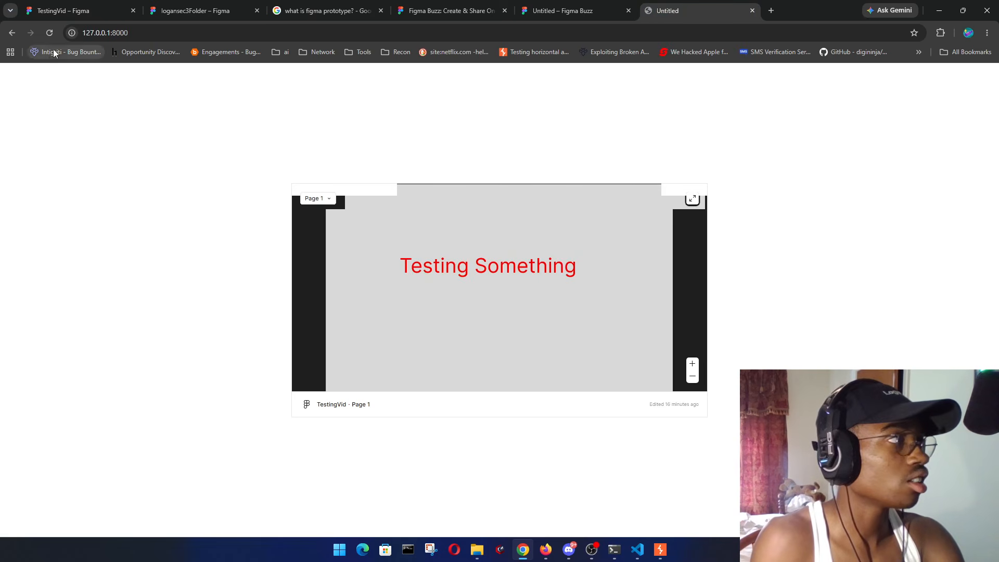
- Reload the 127.0.0.1:8000 page to see whether the embed still renders
{"action": "left_click", "coordinate": [50, 32]}
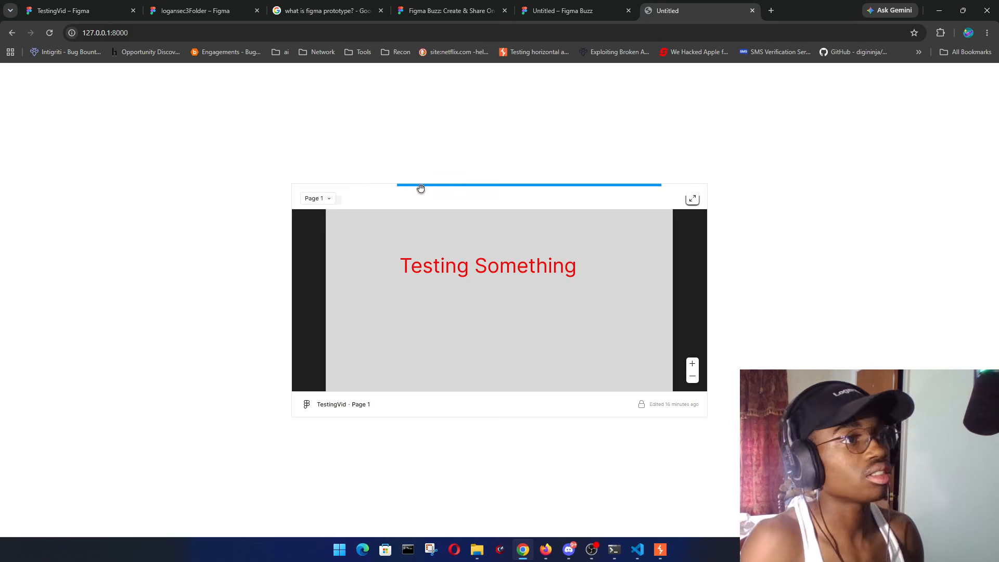
- Close the local page and review TestingVid's Share dialog and team folder permissions
{"action": "left_click", "coordinate": [753, 11]}
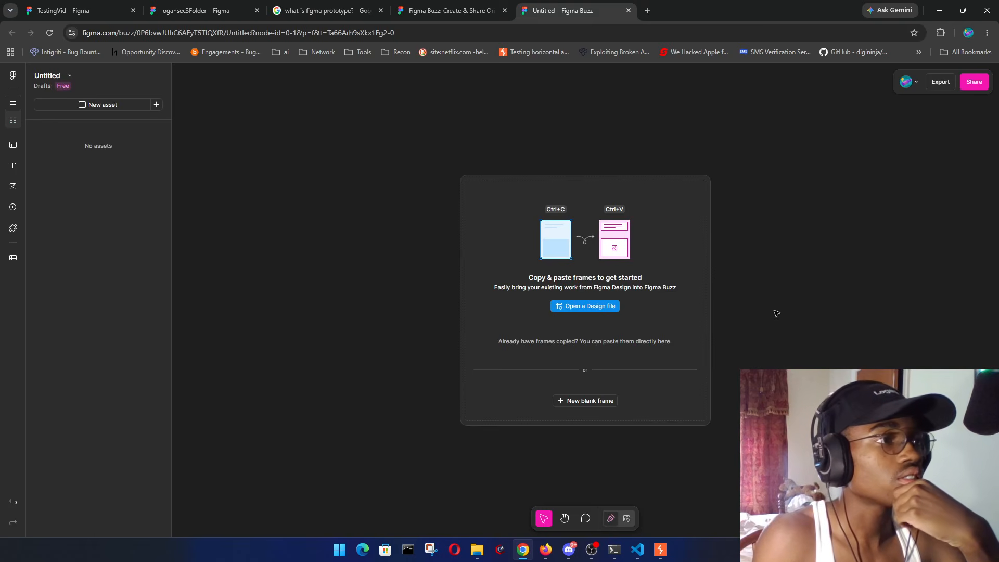
{"action": "left_click", "coordinate": [111, 4]}
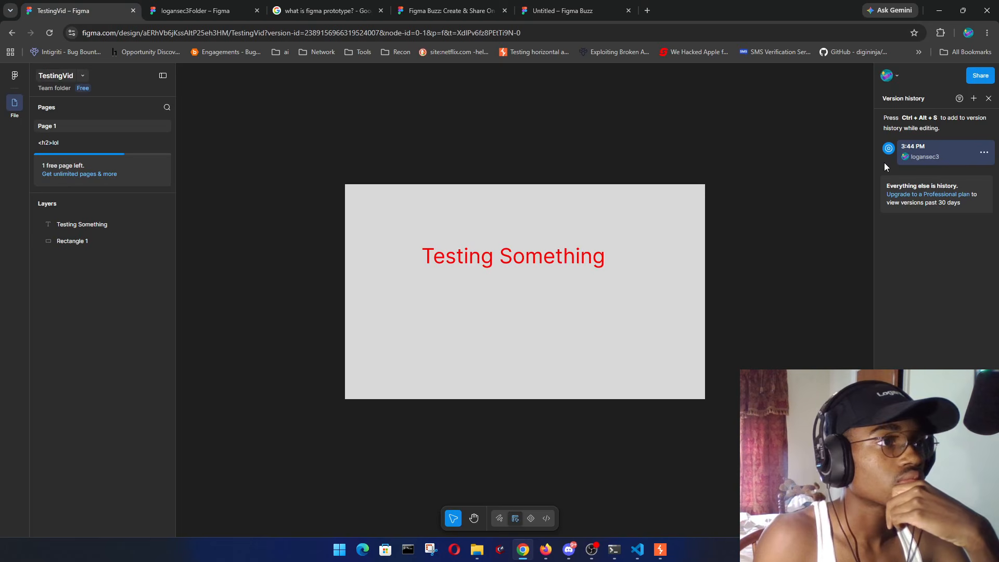
{"action": "left_click", "coordinate": [981, 75]}
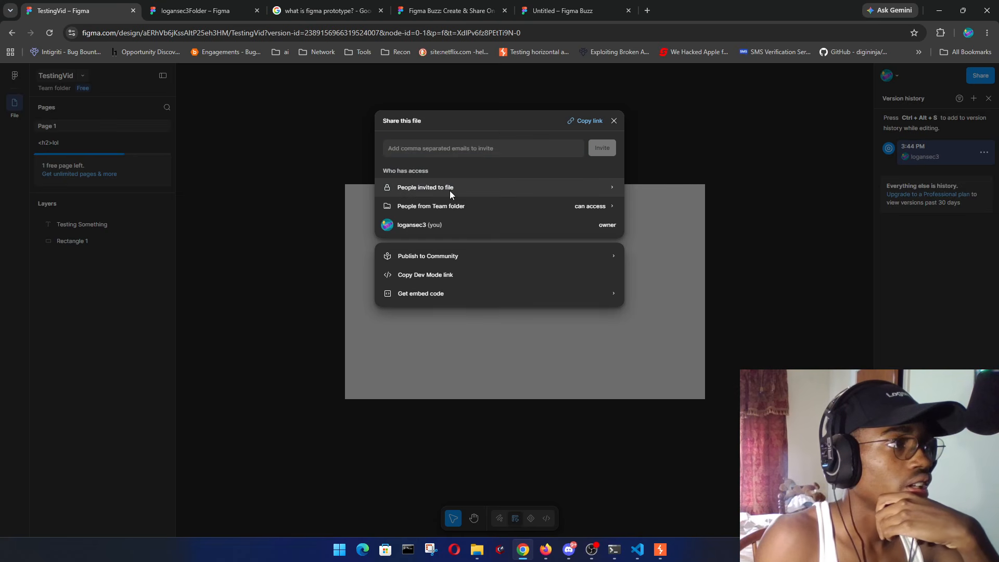
{"action": "left_click", "coordinate": [611, 206]}
{"action": "left_click", "coordinate": [385, 121]}
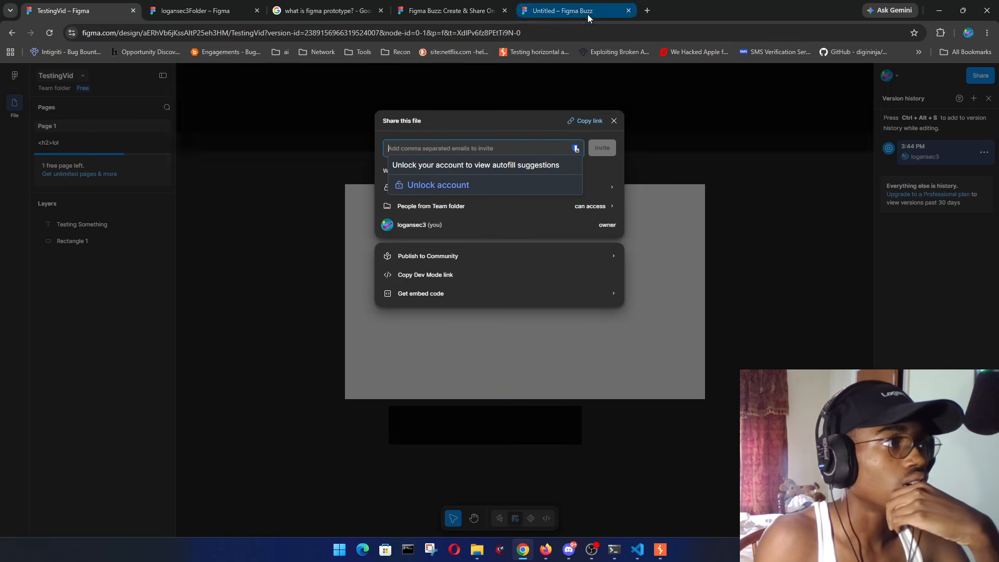
{"action": "left_click", "coordinate": [481, 118]}
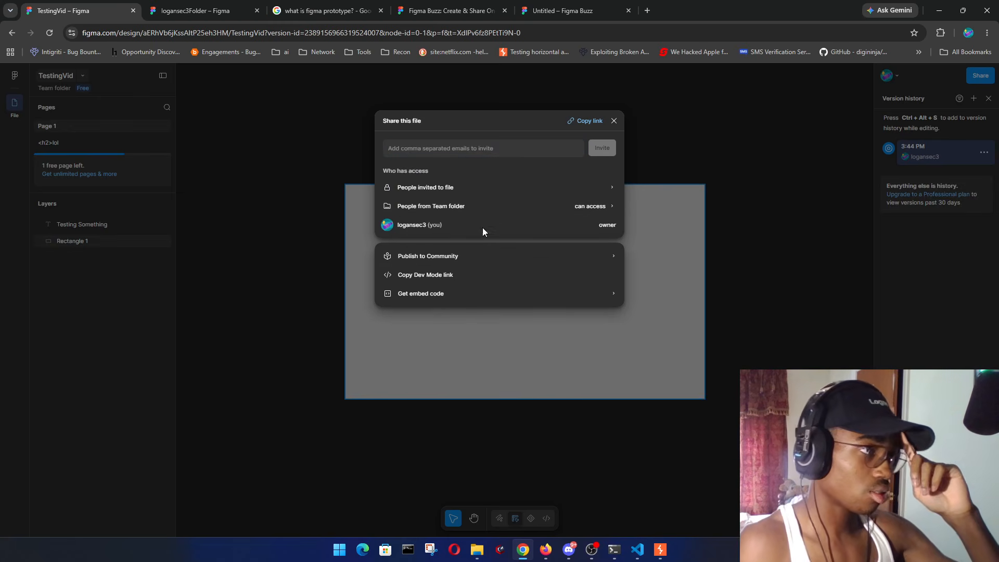
{"action": "left_click", "coordinate": [702, 400]}
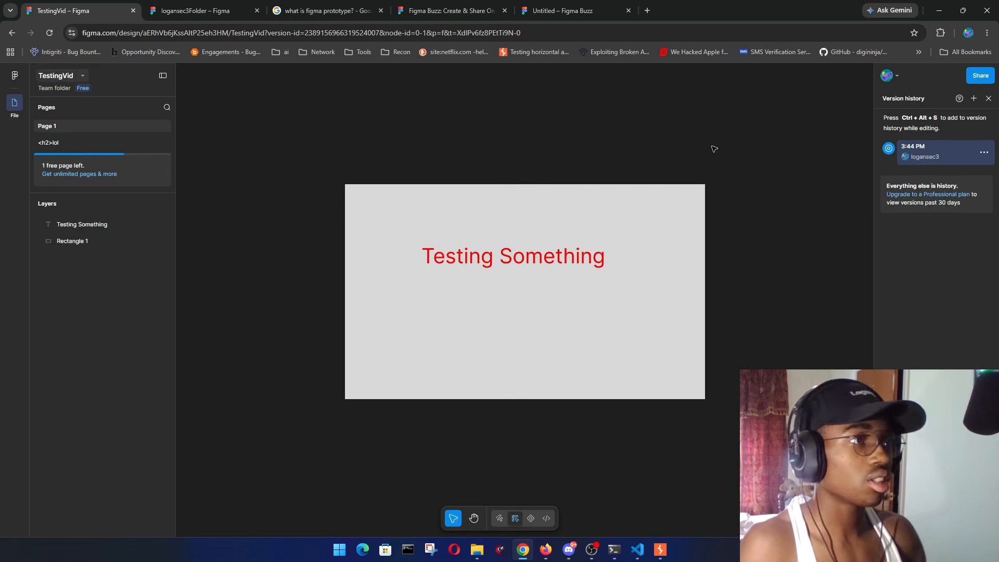
- Open an Incognito window and load 127.0.0.1:8000 there
{"action": "key", "text": "ctrl+shift+n"}
{"action": "type", "text": "127"}
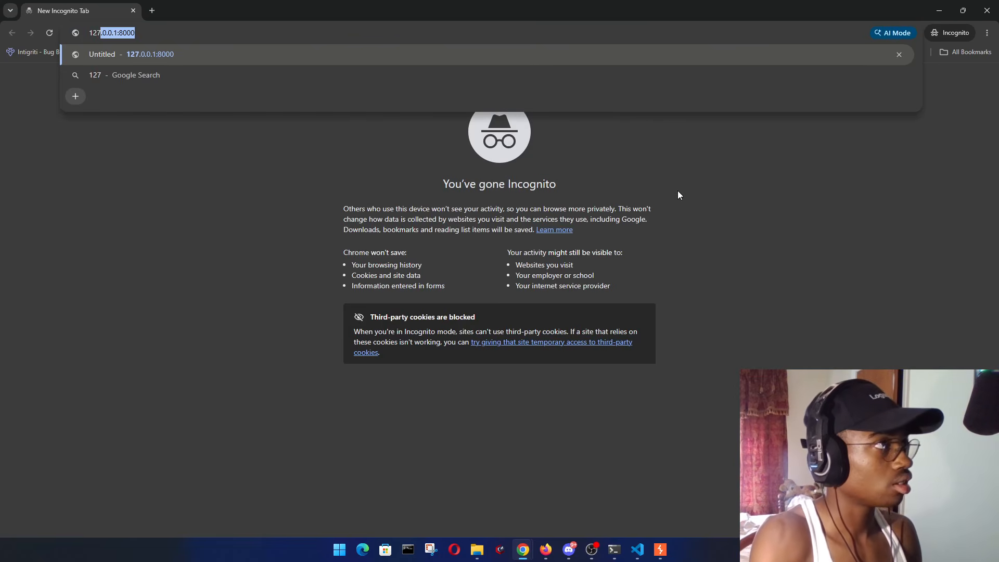
{"action": "key", "text": "Return"}
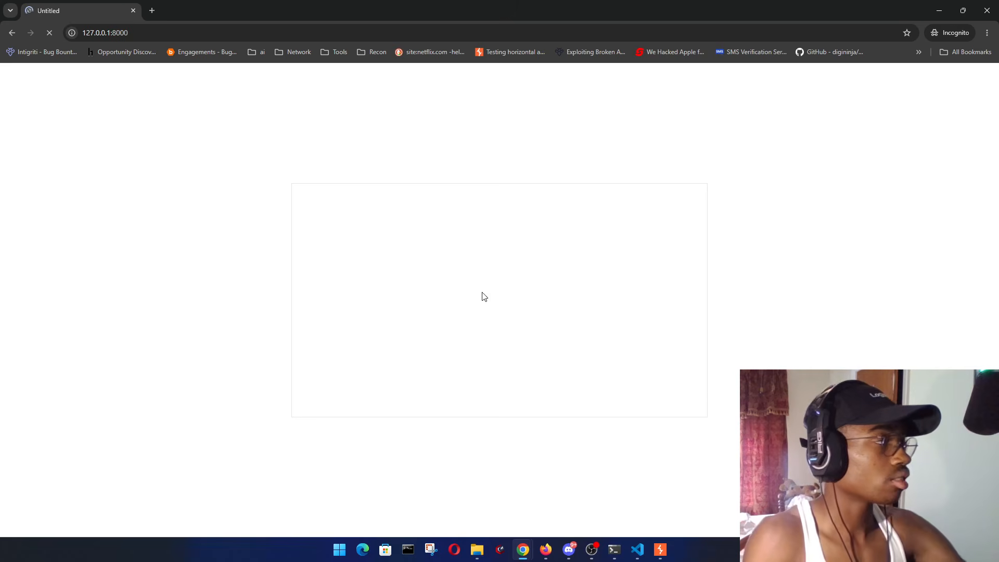
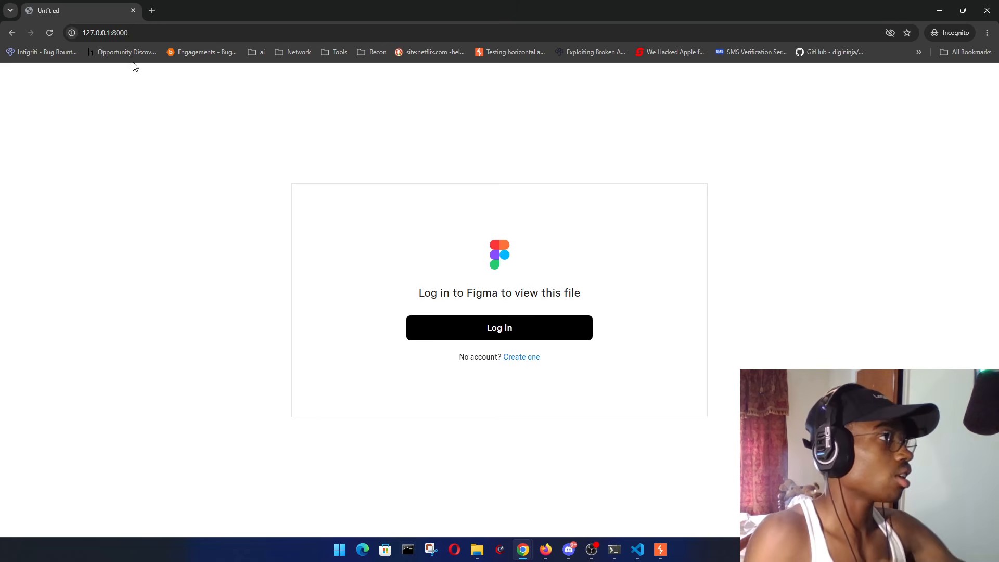
- Close the incognito window showing the Figma login prompt
{"action": "left_click", "coordinate": [134, 12]}
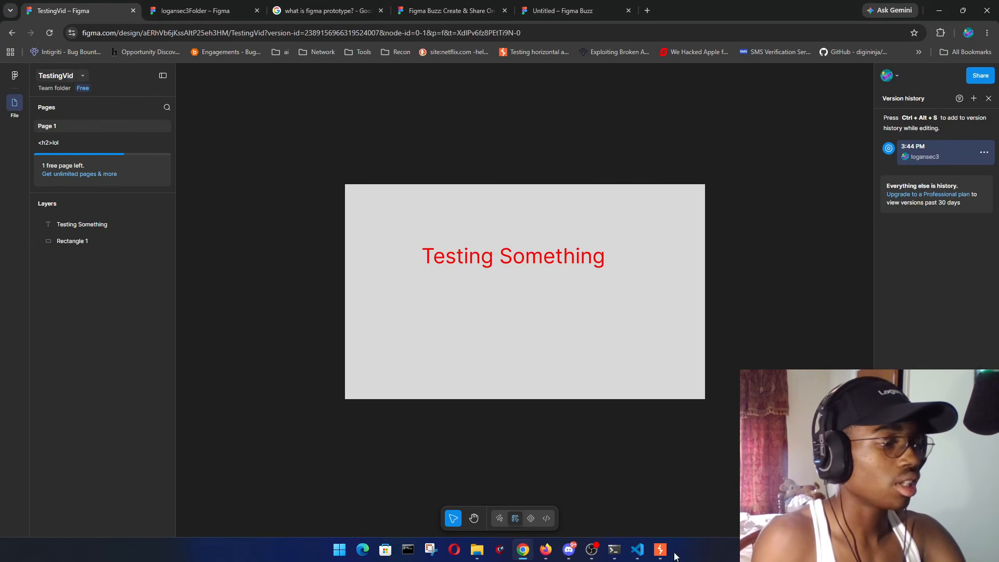
- Stop the Python http.server on port 8000 from the VS Code terminal
{"action": "left_click", "coordinate": [646, 557]}
{"action": "left_click", "coordinate": [658, 494]}
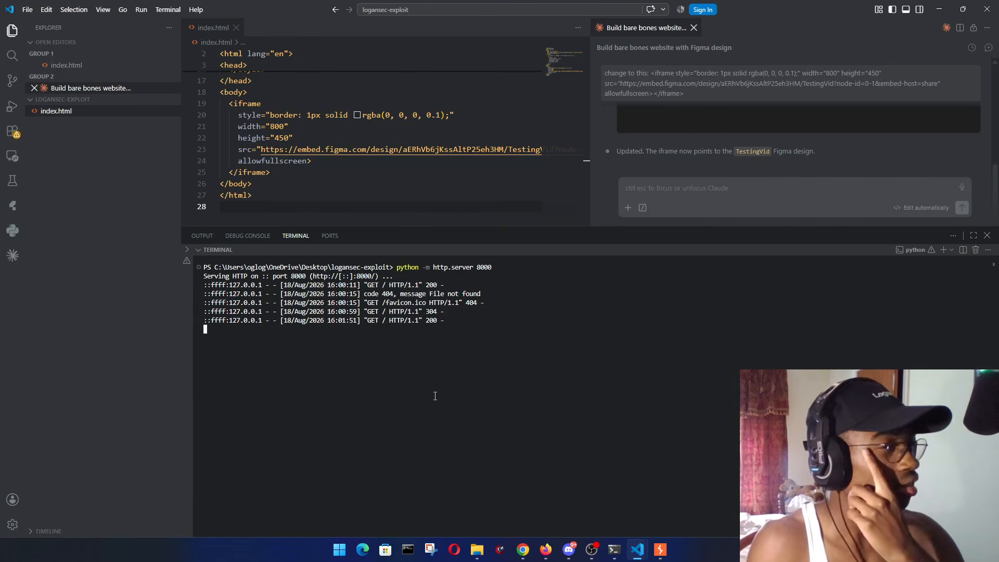
{"action": "key", "text": "ctrl+c"}
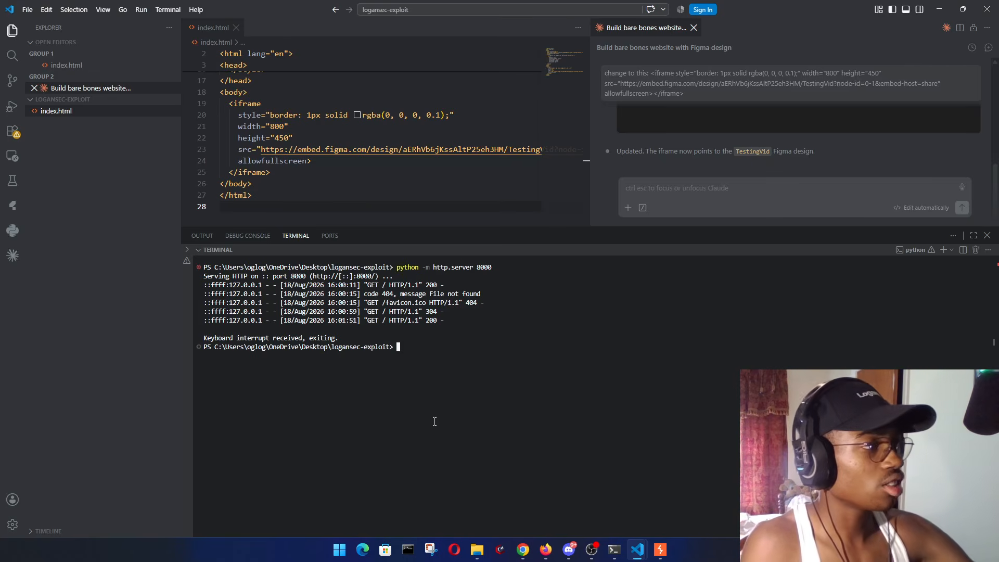
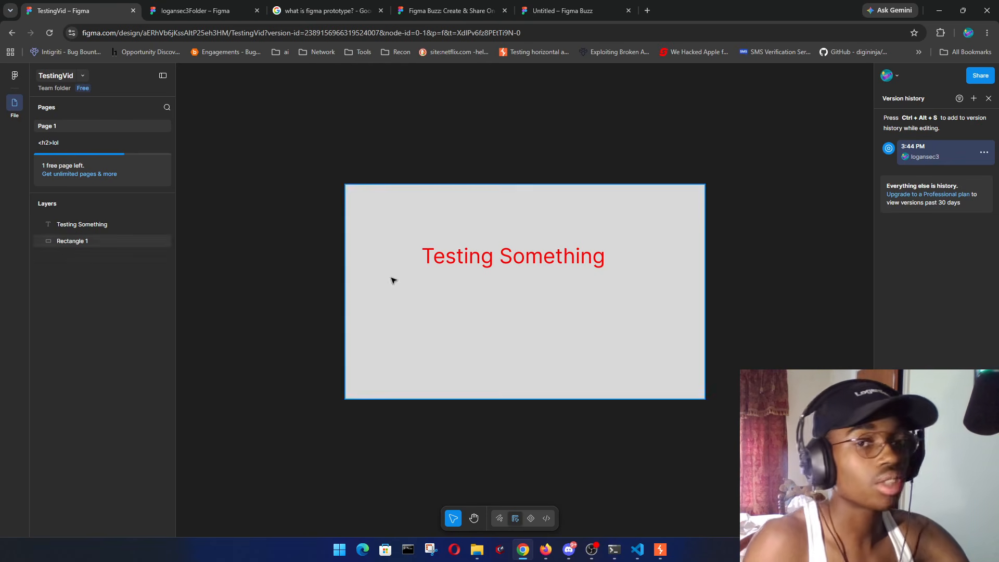
- Switch from the Figma TestingVid design to the av.md notes in VS Code
{"action": "mouse_move", "coordinate": [637, 550]}
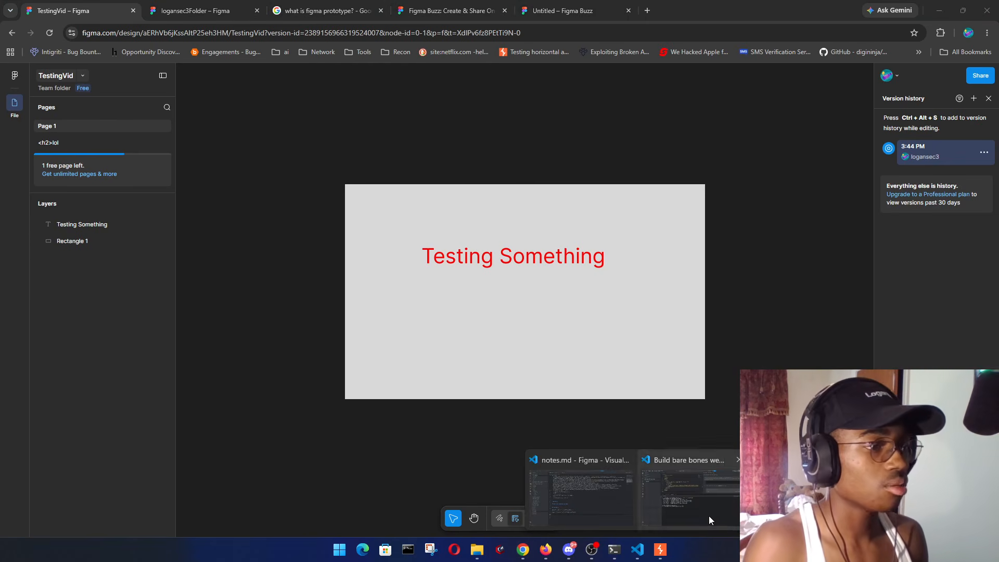
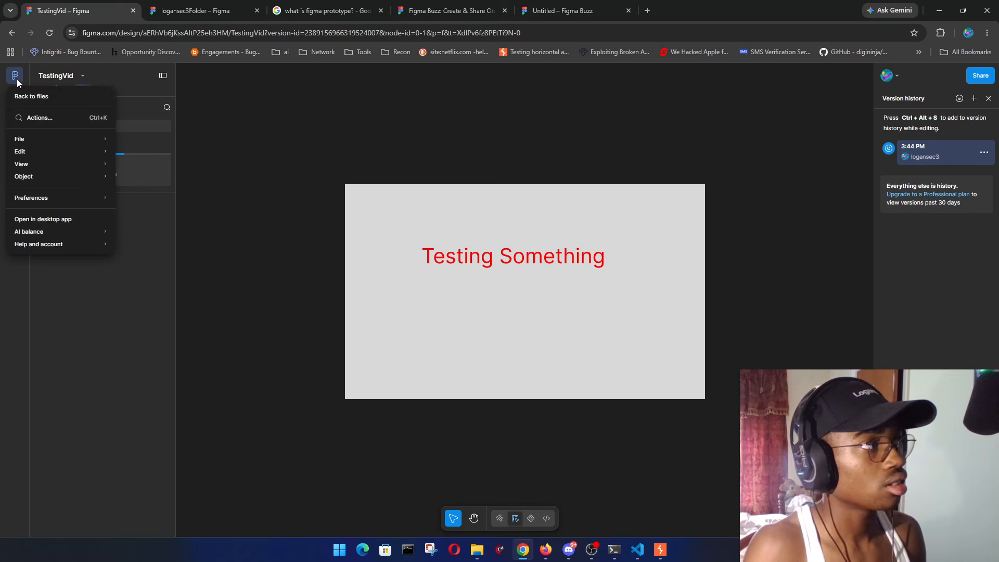
- Return from the TestingVid design to the Team folder and expand the Create menu's file types
{"action": "left_click", "coordinate": [36, 96]}
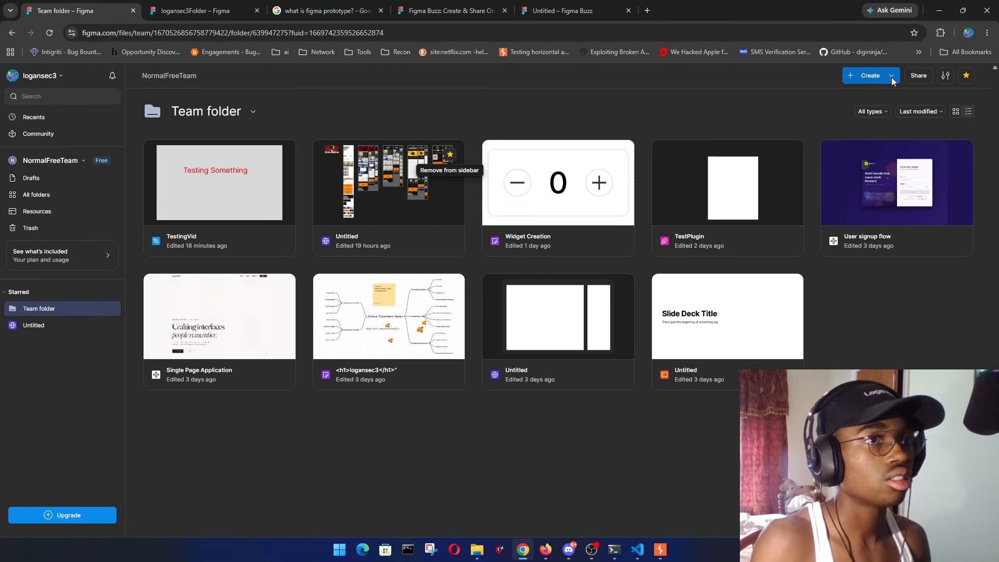
{"action": "left_click", "coordinate": [892, 77]}
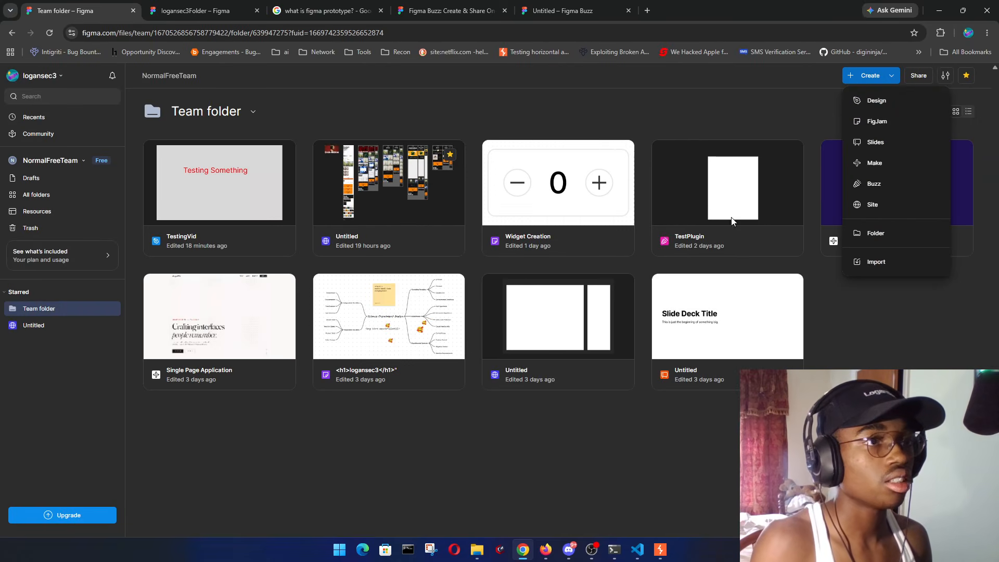
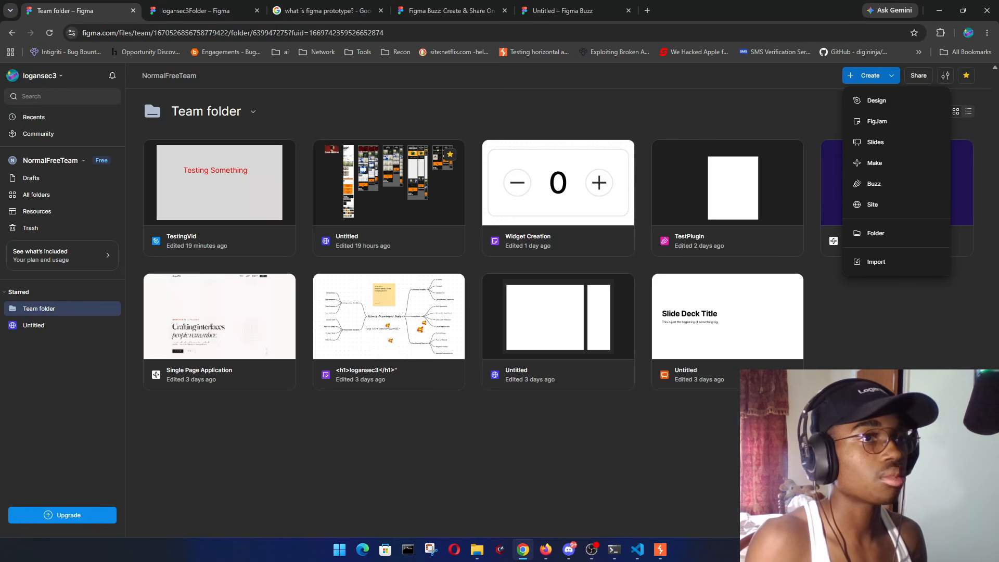
- Close the Create menu and start a new team from the NormalFreeTeam team switcher
{"action": "left_click", "coordinate": [885, 355]}
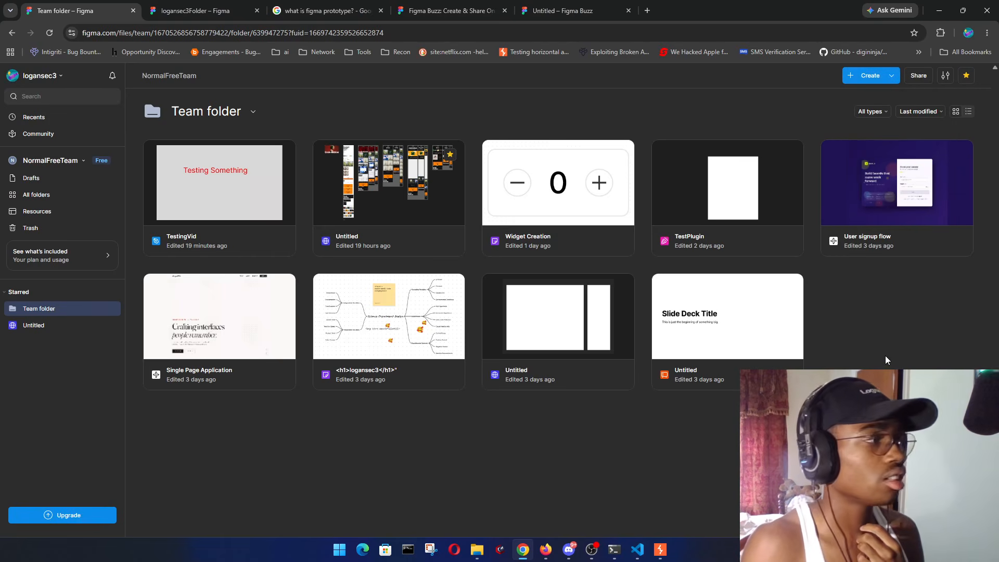
{"action": "left_click", "coordinate": [69, 165]}
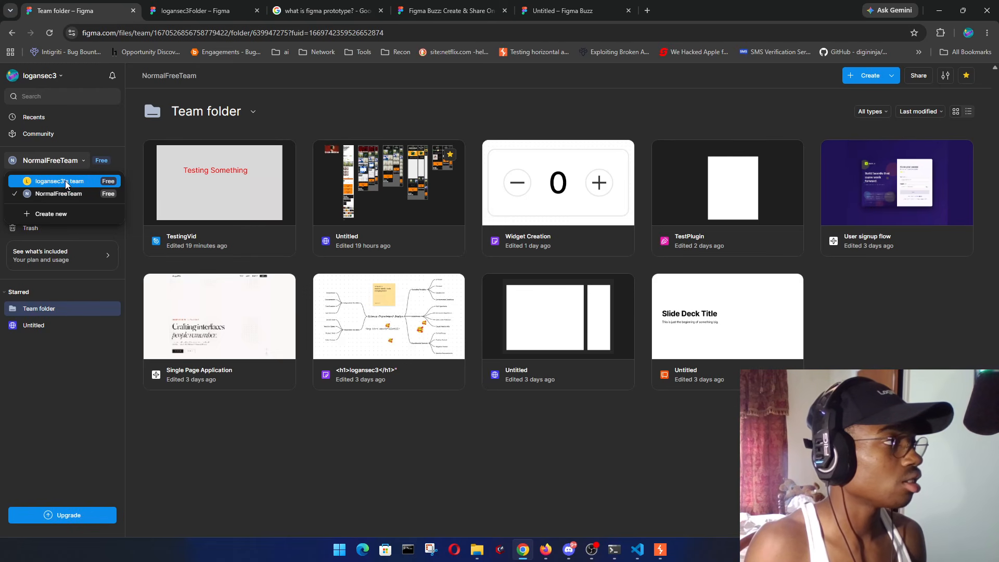
{"action": "left_click", "coordinate": [45, 217]}
- Create the team named 'New3Team', replacing a mistyped name, and skip adding collaborators
{"action": "left_click", "coordinate": [598, 377]}
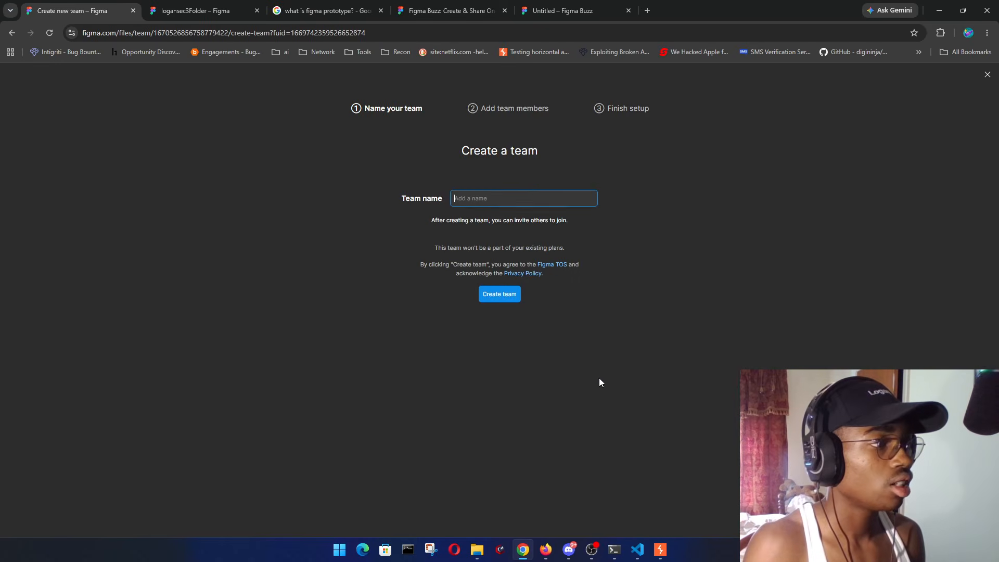
{"action": "type", "text": "Log"}
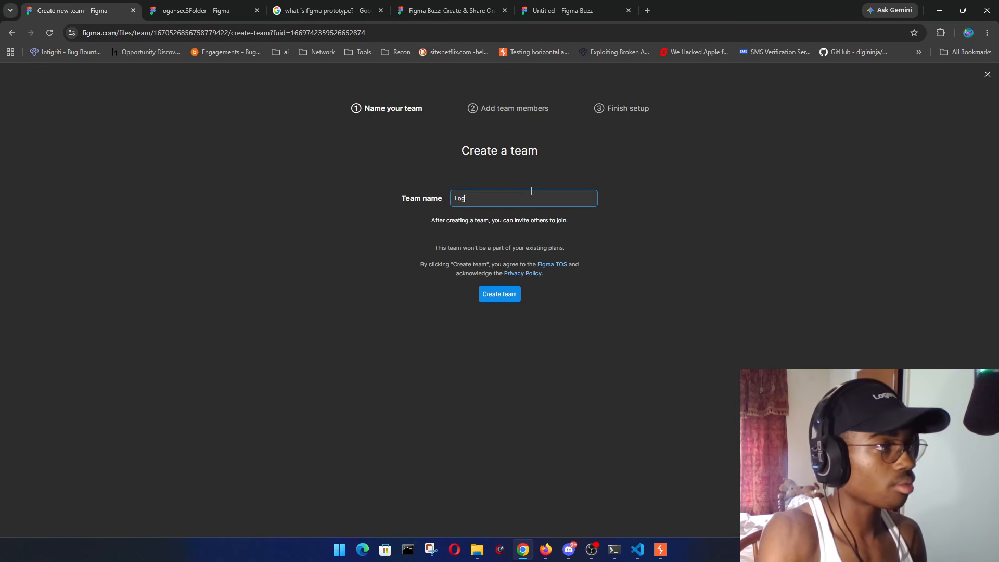
{"action": "type", "text": "anSec3"}
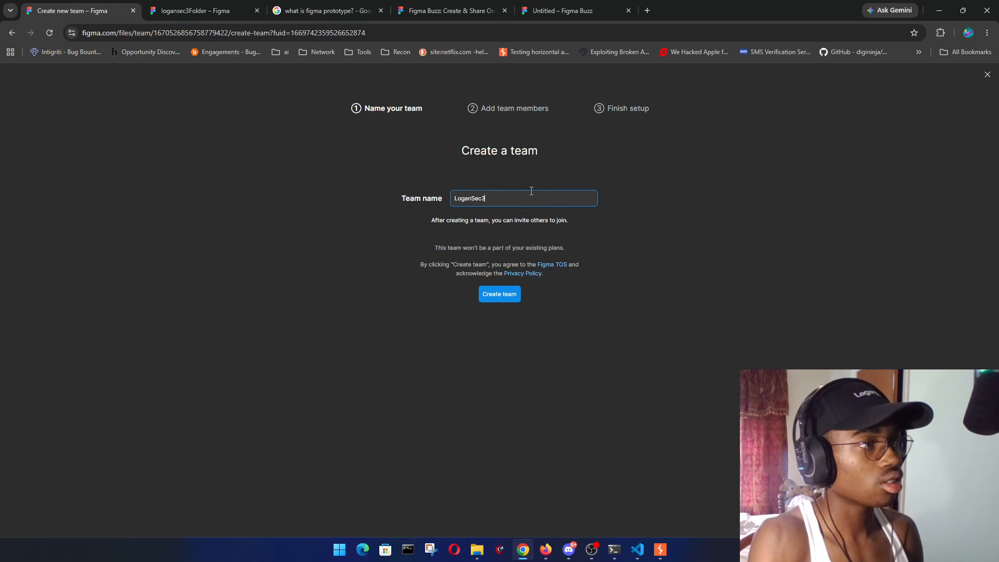
{"action": "type", "text": "Tea"}
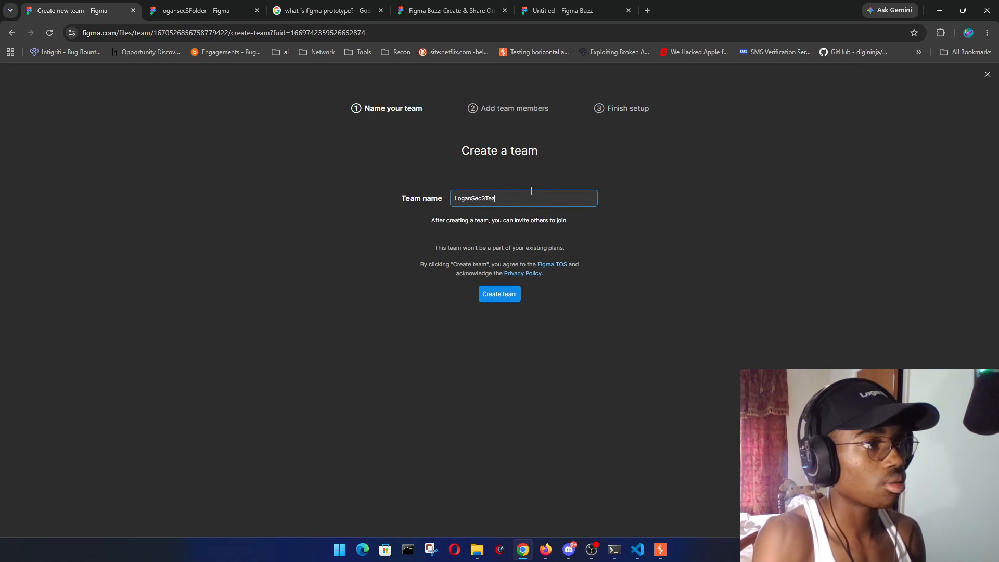
{"action": "key", "text": "ctrl+a"}
{"action": "key", "text": "BackSpace"}
{"action": "type", "text": "N"}
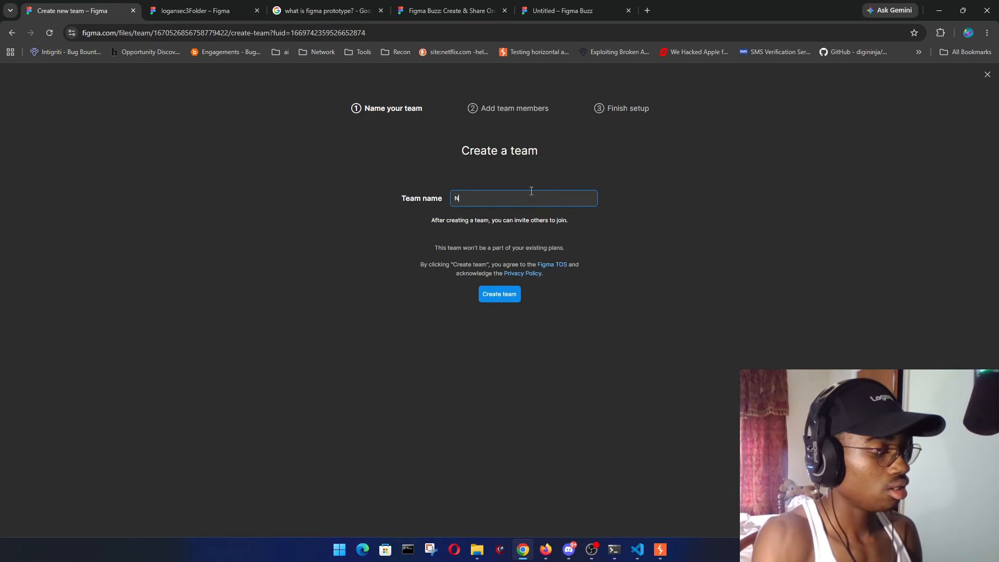
{"action": "type", "text": "ew3Team"}
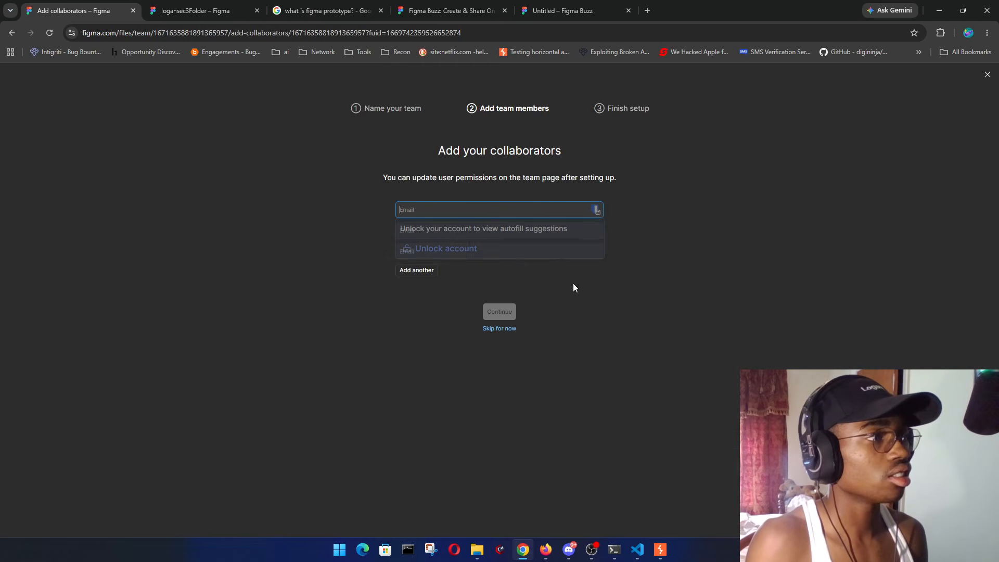
{"action": "left_click", "coordinate": [503, 329]}
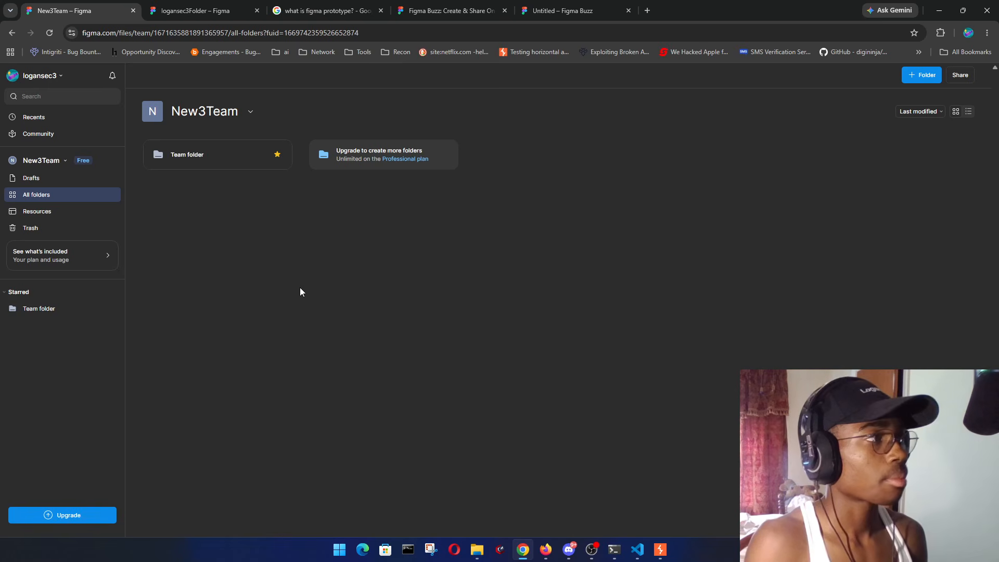
- Open the Team folder's context menu twice, closing it each time without choosing an action
{"action": "right_click", "coordinate": [192, 163]}
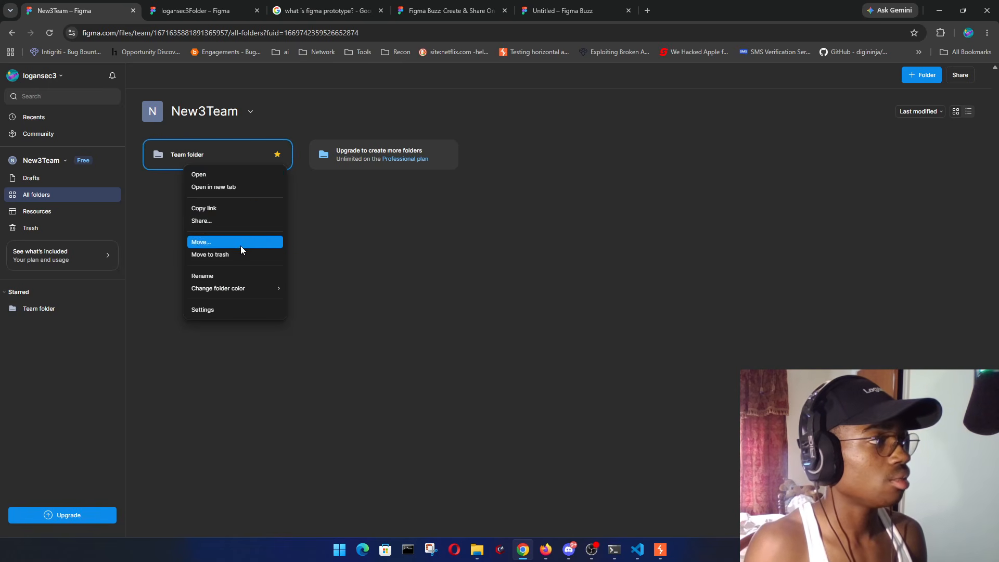
{"action": "mouse_move", "coordinate": [246, 290]}
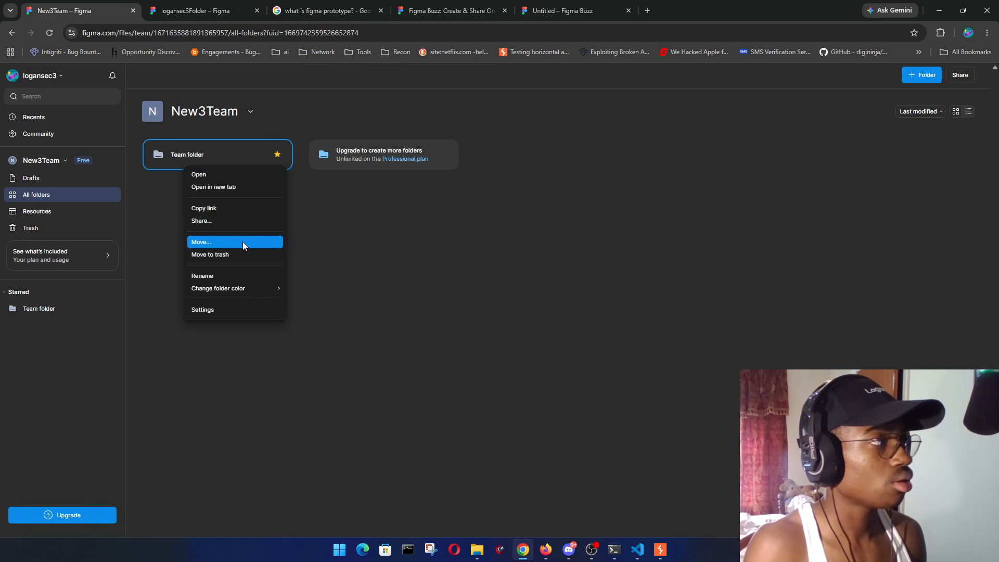
{"action": "left_click", "coordinate": [520, 255]}
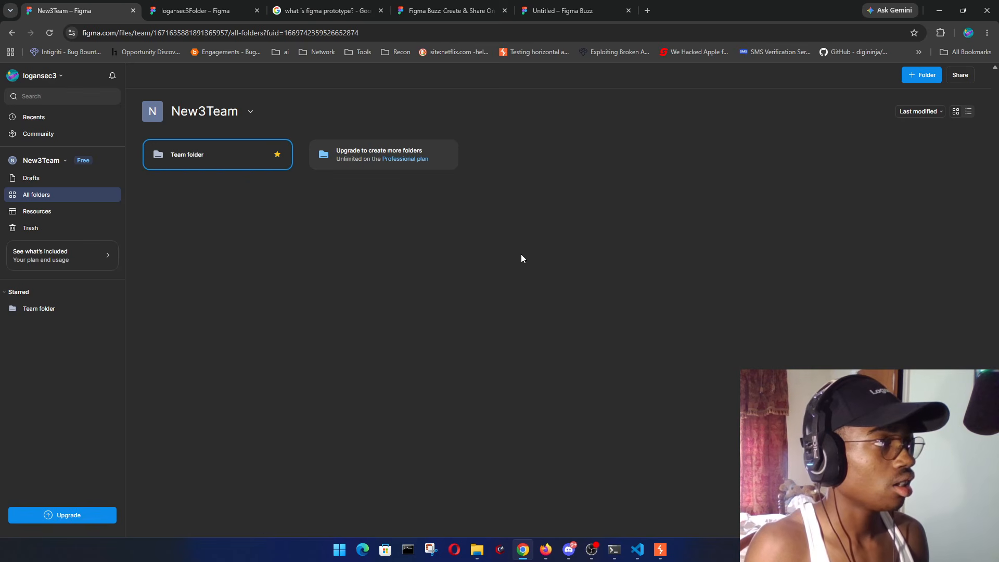
{"action": "right_click", "coordinate": [235, 180]}
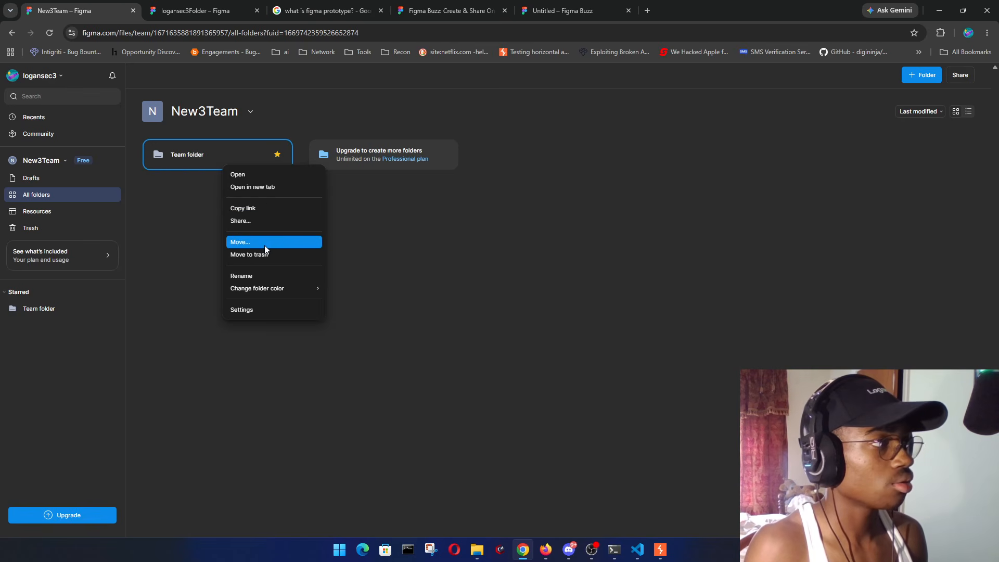
{"action": "left_click", "coordinate": [576, 255]}
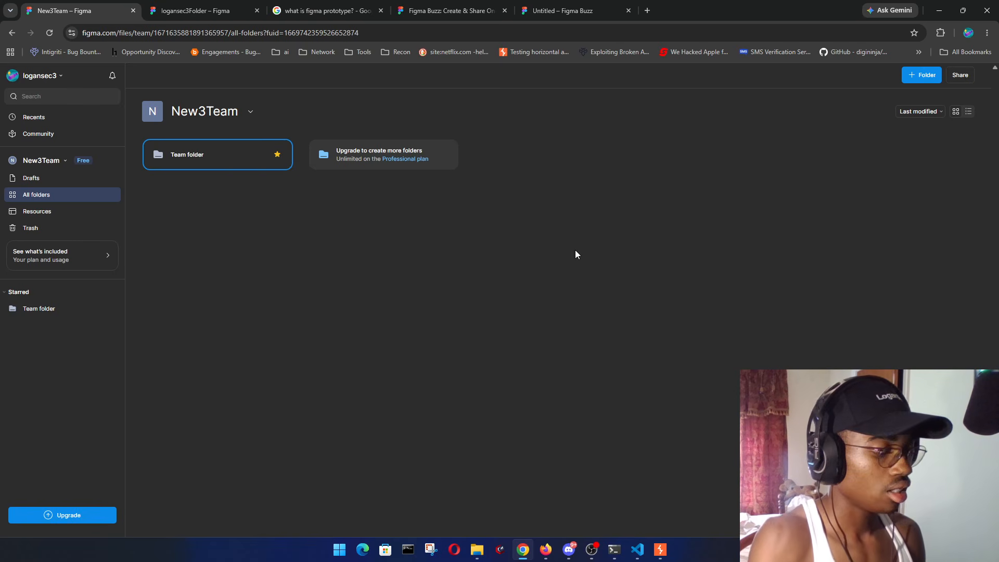
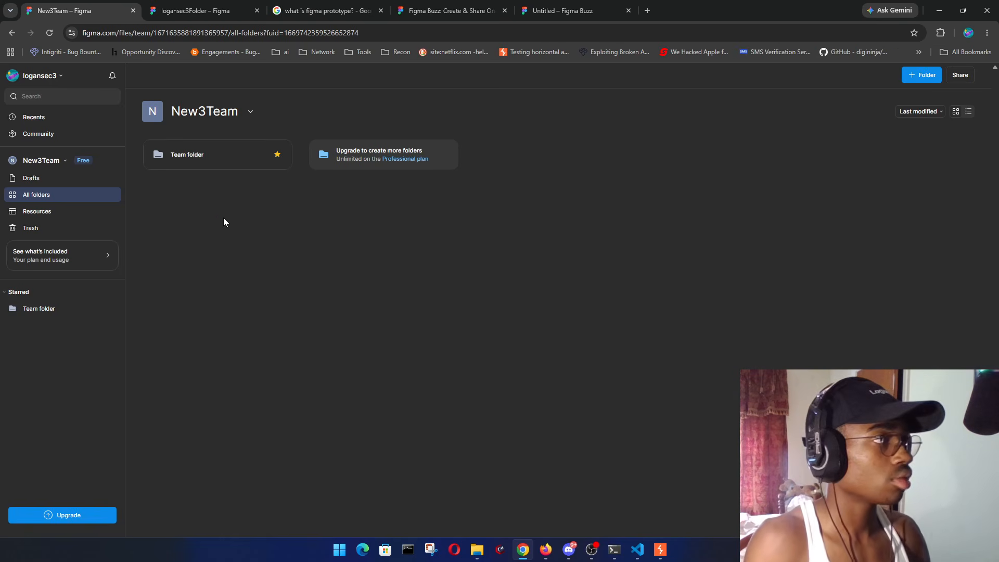
- Rename the Team folder after the account handle, then open the empty folder
{"action": "right_click", "coordinate": [198, 161]}
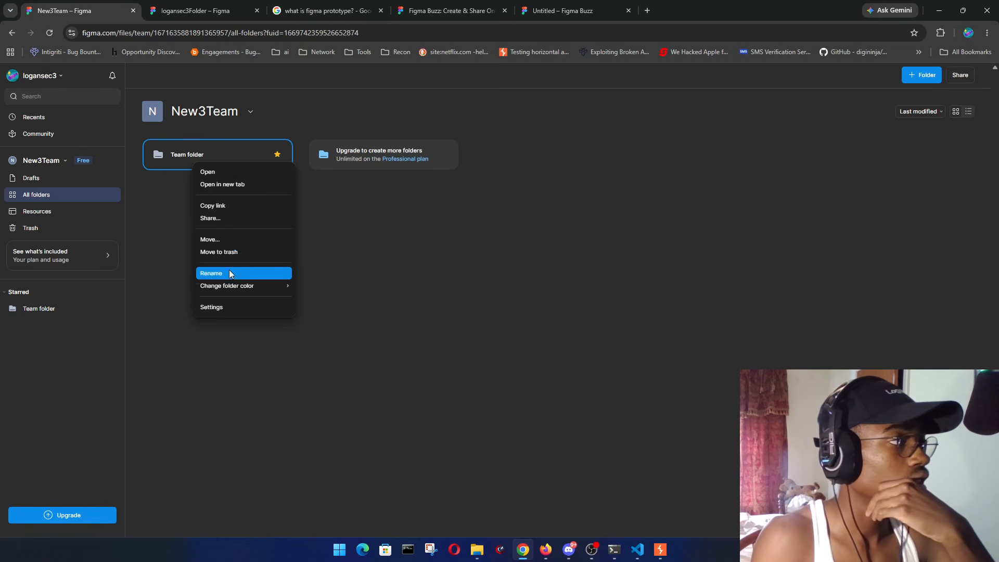
{"action": "left_click", "coordinate": [261, 272]}
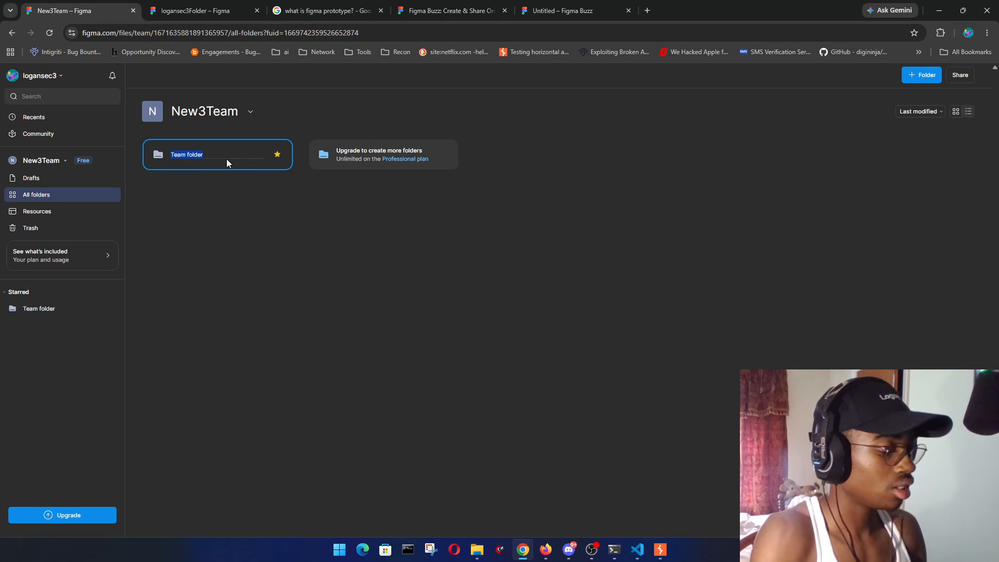
{"action": "type", "text": "Fol"}
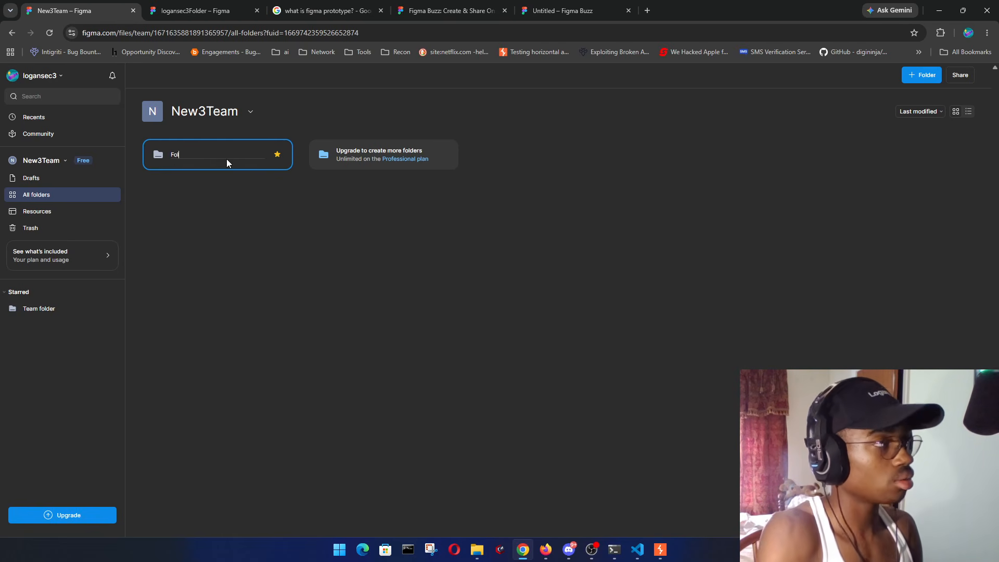
{"action": "type", "text": "derLoga"}
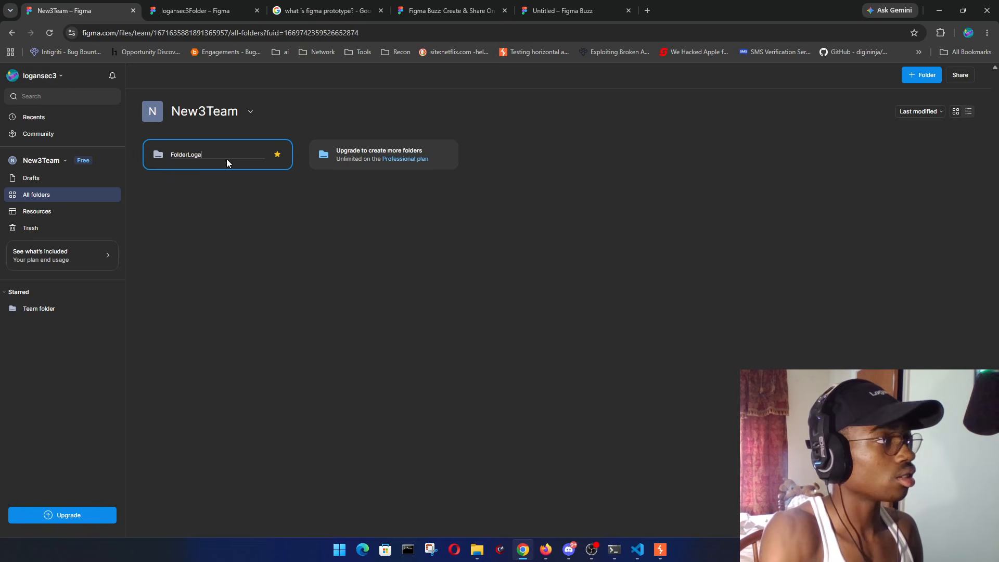
{"action": "type", "text": "nSec3"}
{"action": "key", "text": "Return"}
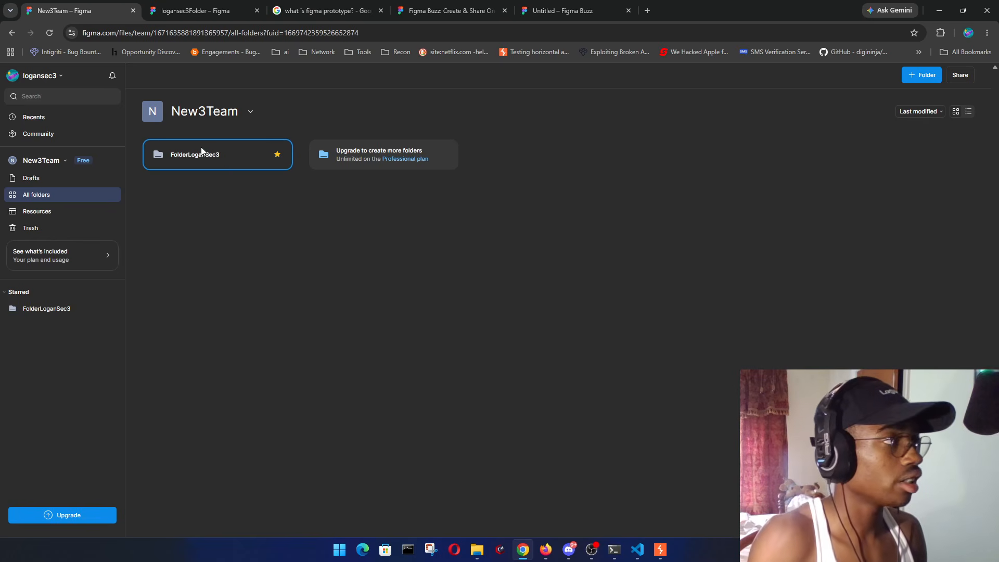
{"action": "left_click", "coordinate": [222, 163]}
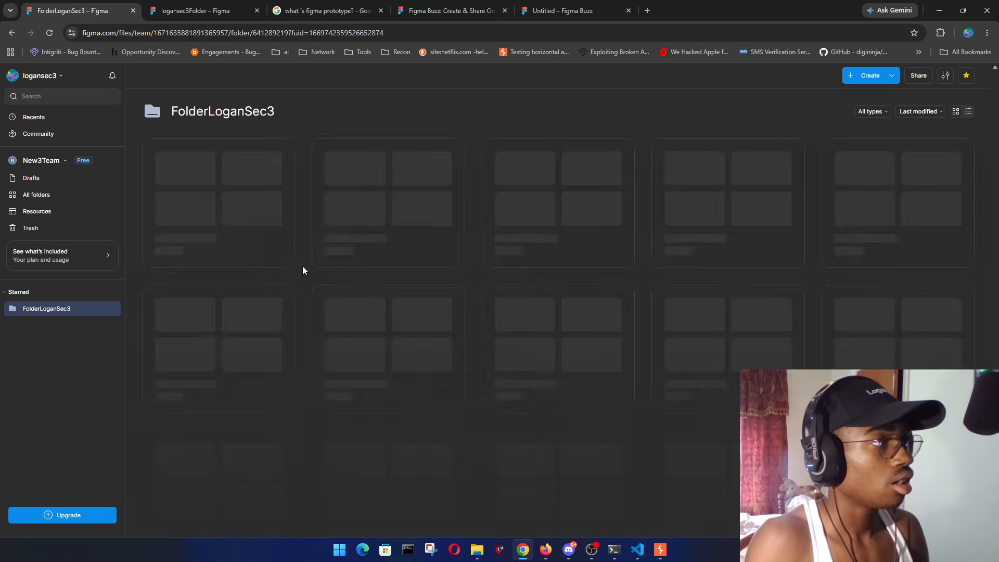
- Create a new FigJam board in the folder and name it 'FigJamEmbved'
{"action": "left_click", "coordinate": [869, 75]}
{"action": "left_click", "coordinate": [878, 127]}
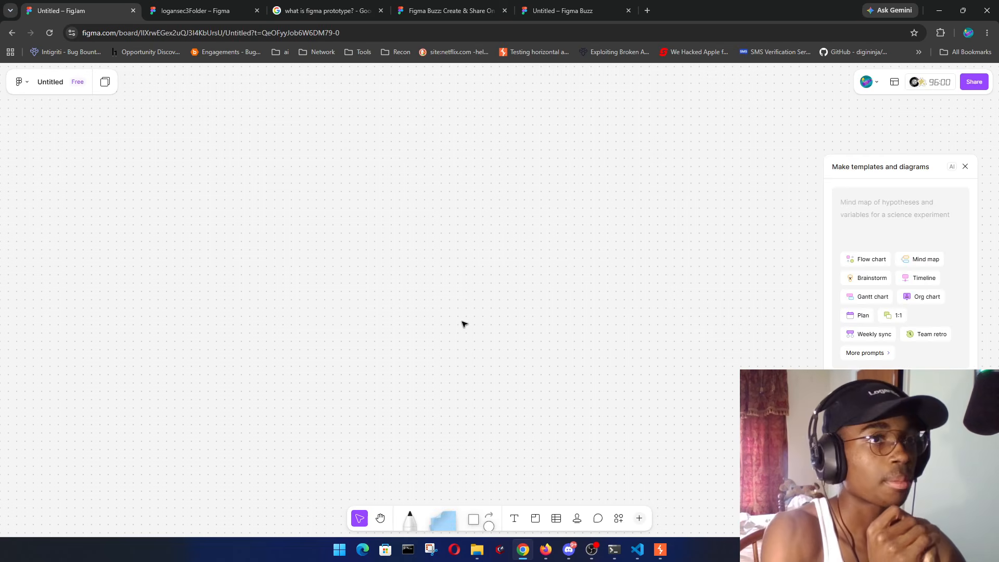
{"action": "left_click", "coordinate": [966, 167]}
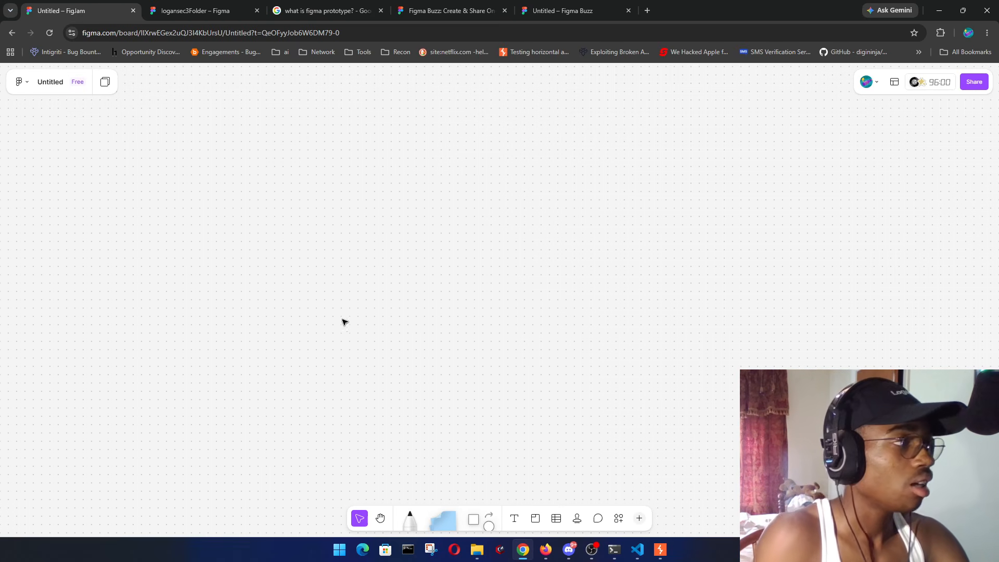
{"action": "left_click", "coordinate": [49, 83]}
{"action": "left_click", "coordinate": [59, 99]}
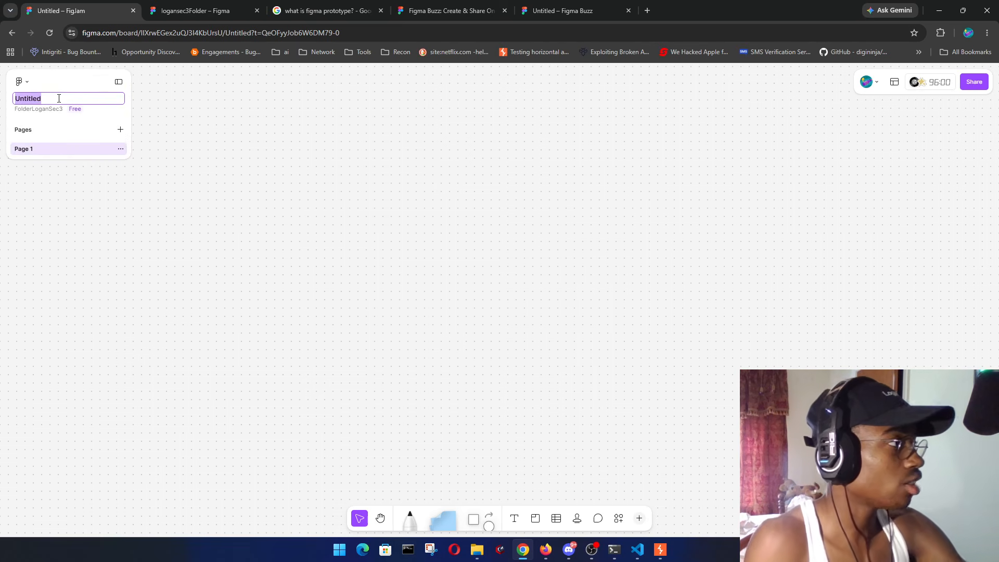
{"action": "type", "text": "FigJ"}
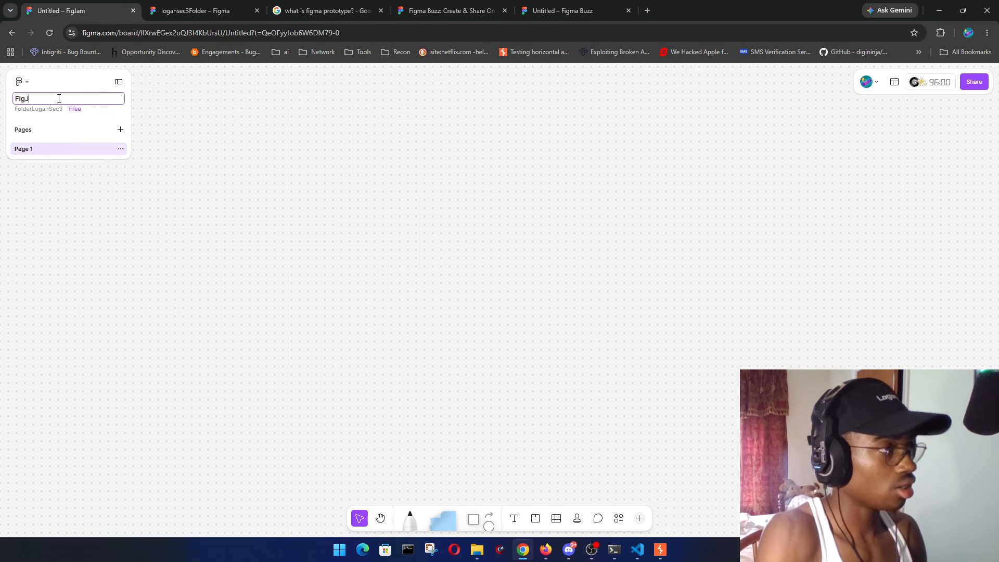
{"action": "type", "text": "amEmbved"}
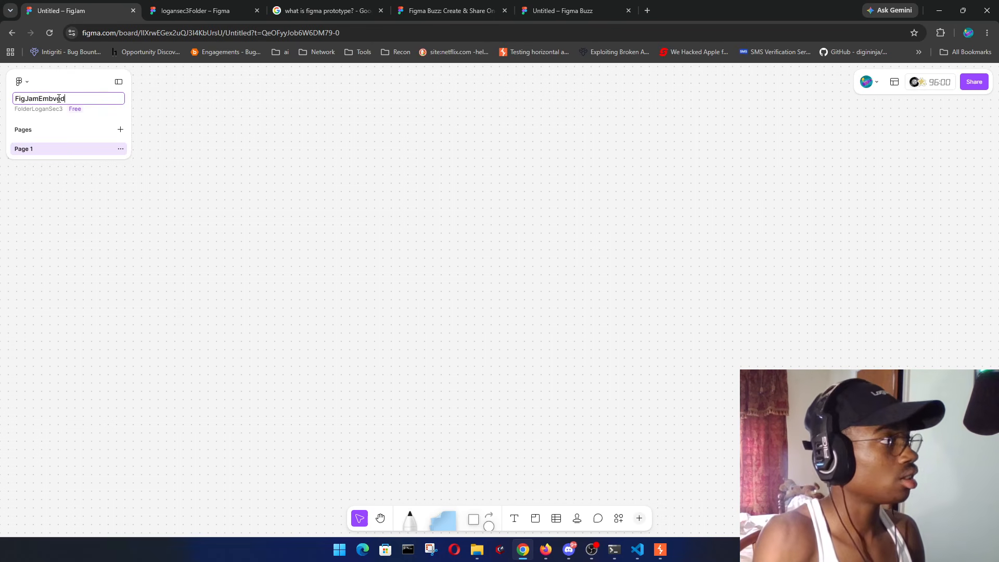
{"action": "key", "text": "Return"}
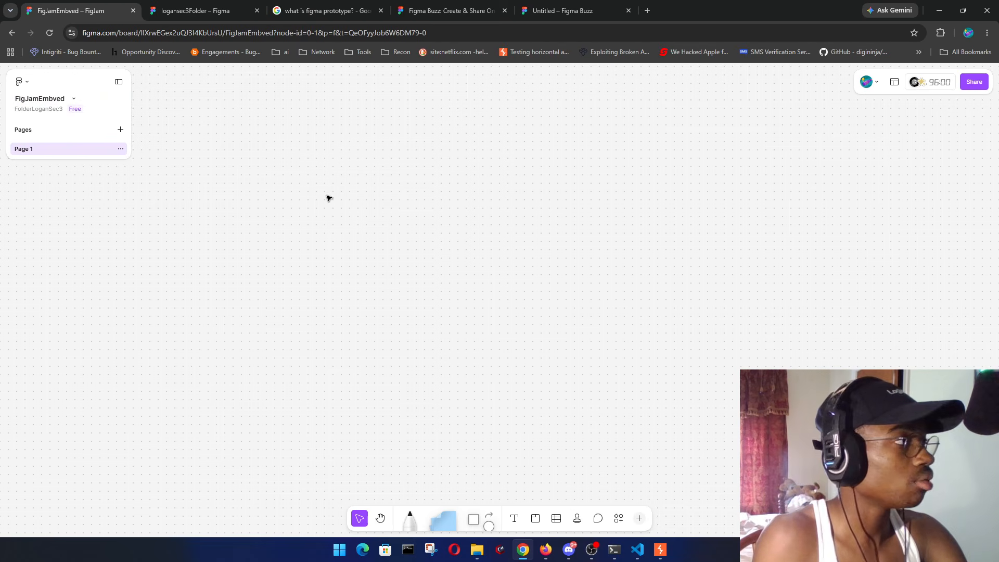
- Scribble a black freehand marker stroke across the board, then return to Select
{"action": "left_click", "coordinate": [413, 521]}
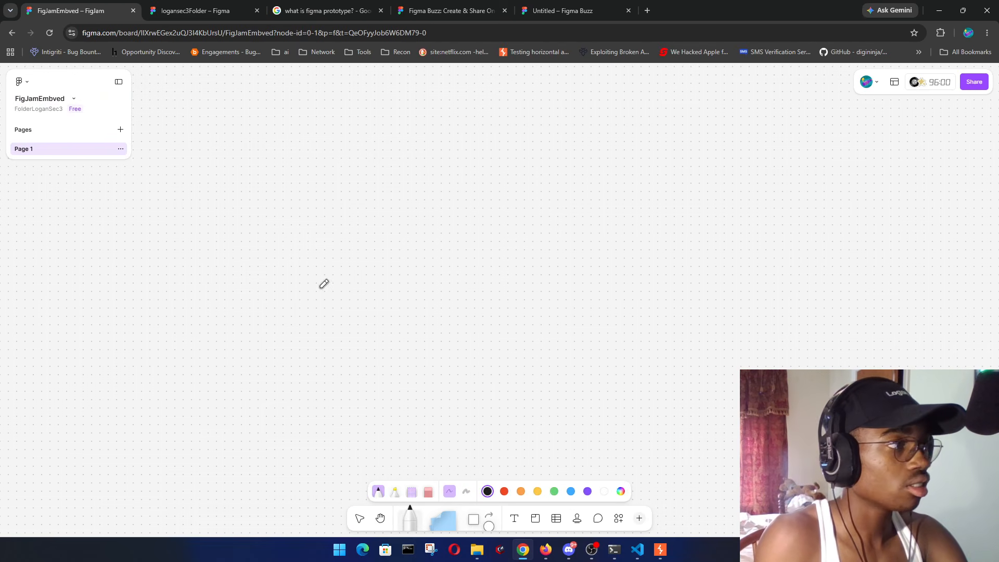
{"action": "mouse_move", "coordinate": [279, 196]}
{"action": "left_mouse_down"}
{"action": "mouse_move", "coordinate": [121, 245]}
{"action": "mouse_move", "coordinate": [357, 221]}
{"action": "mouse_move", "coordinate": [174, 314]}
{"action": "mouse_move", "coordinate": [622, 221]}
{"action": "mouse_move", "coordinate": [504, 280]}
{"action": "mouse_move", "coordinate": [644, 232]}
{"action": "mouse_move", "coordinate": [719, 185]}
{"action": "mouse_move", "coordinate": [529, 267]}
{"action": "left_mouse_up"}
{"action": "left_click", "coordinate": [359, 518]}
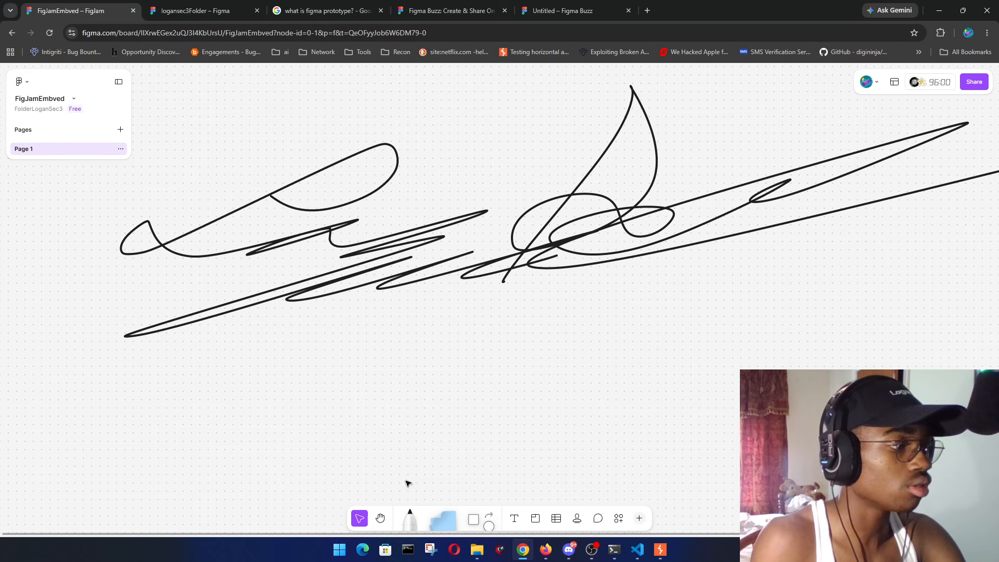
- Change the board's sharing so anyone with the link has view-only access
{"action": "left_click", "coordinate": [973, 82]}
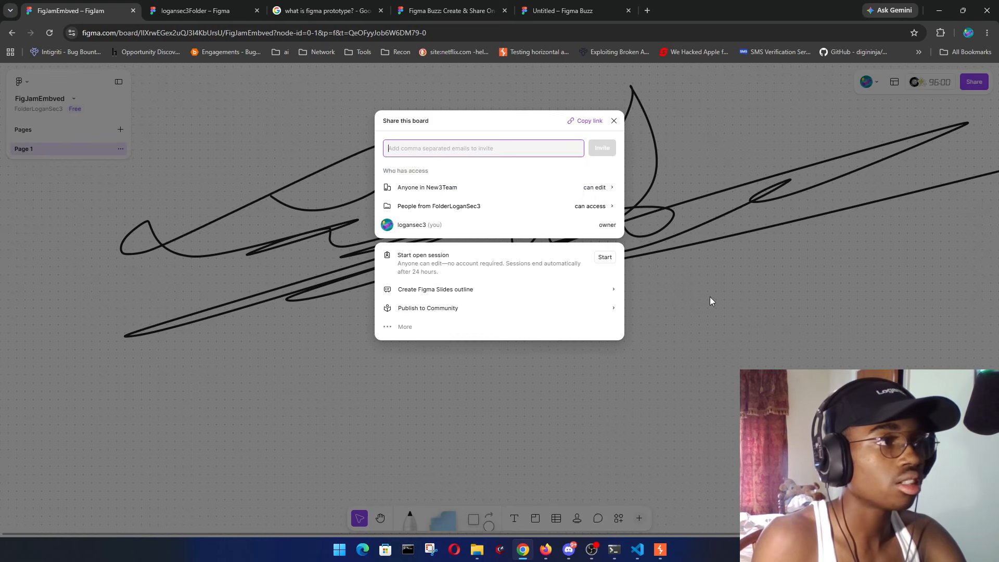
{"action": "left_click", "coordinate": [520, 122]}
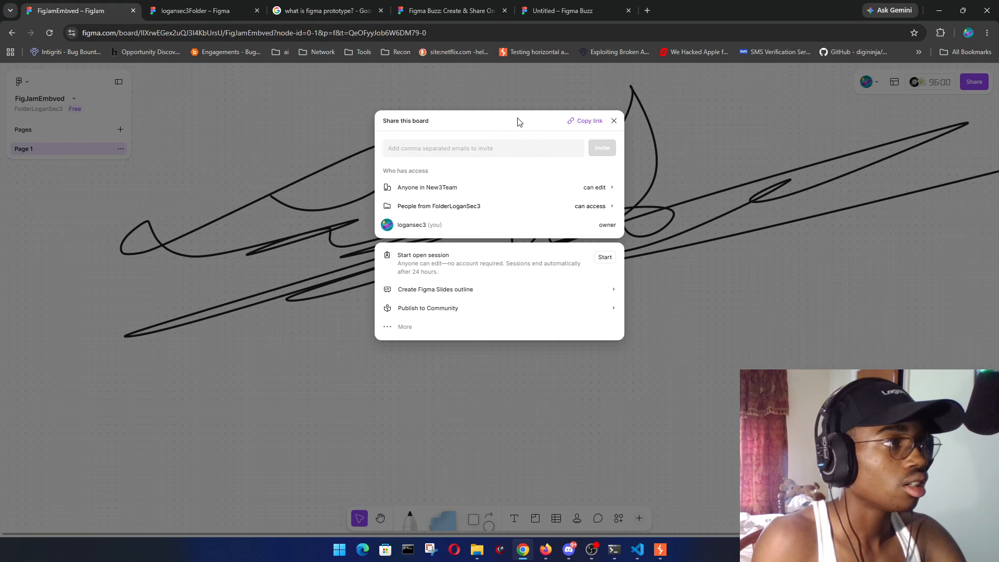
{"action": "left_click", "coordinate": [590, 191]}
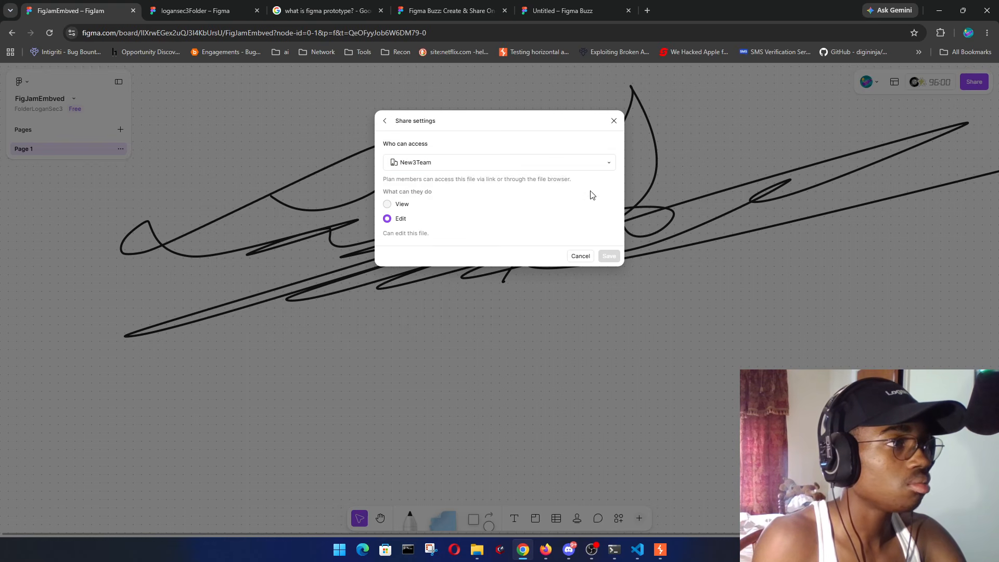
{"action": "left_click", "coordinate": [504, 166]}
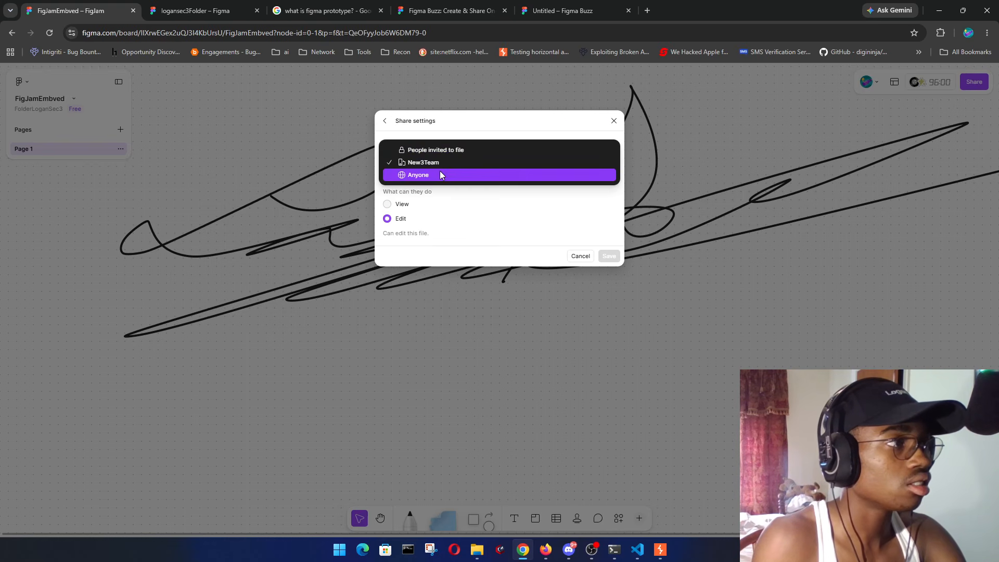
{"action": "left_click", "coordinate": [440, 172]}
{"action": "left_click", "coordinate": [609, 290]}
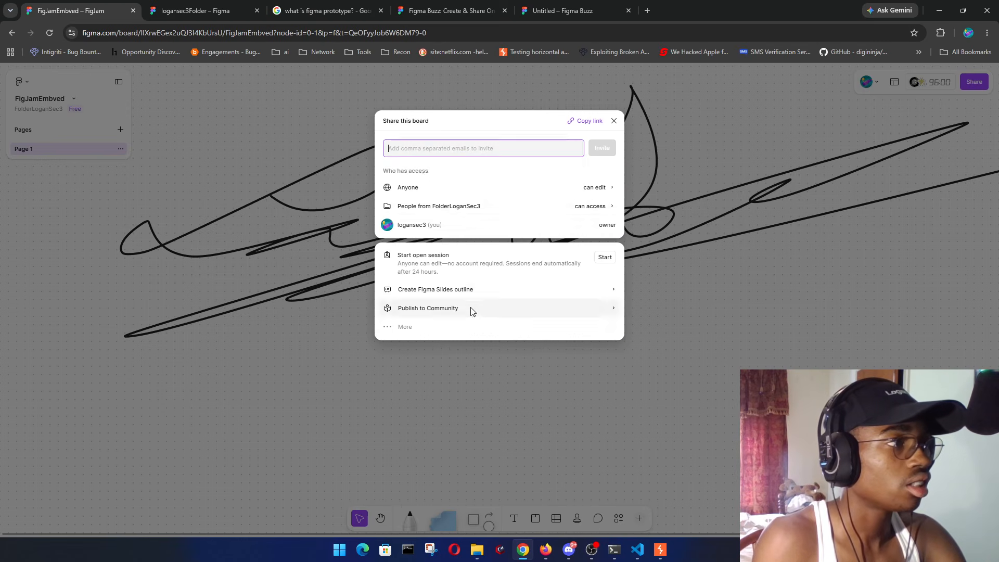
{"action": "left_click", "coordinate": [603, 191]}
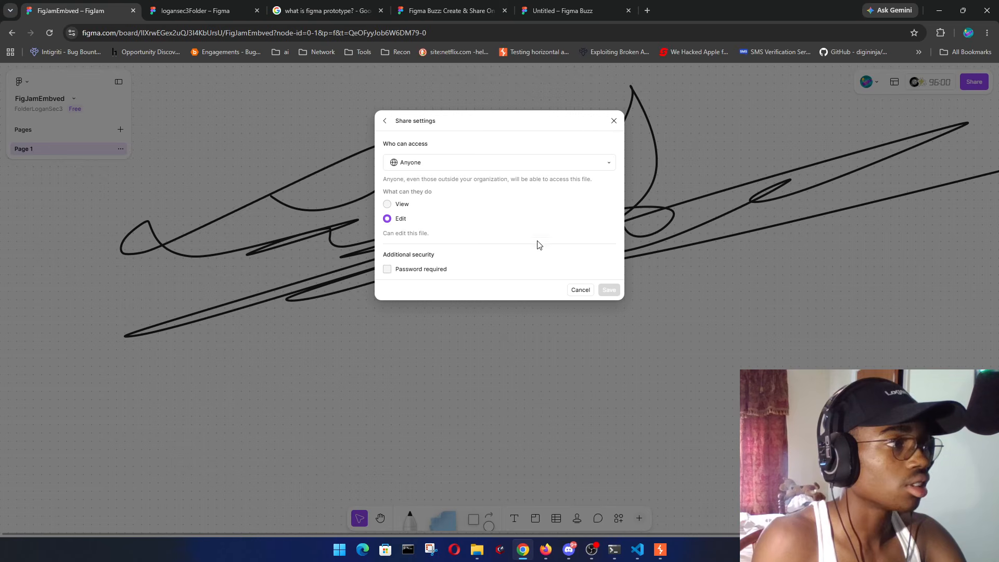
{"action": "left_click", "coordinate": [388, 204]}
{"action": "left_click", "coordinate": [608, 290]}
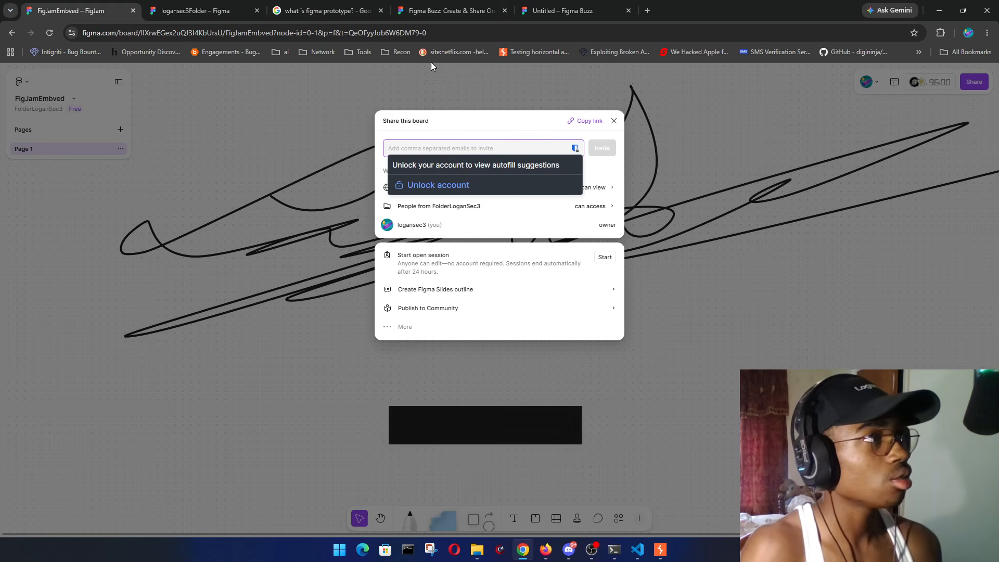
{"action": "left_click", "coordinate": [450, 11]}
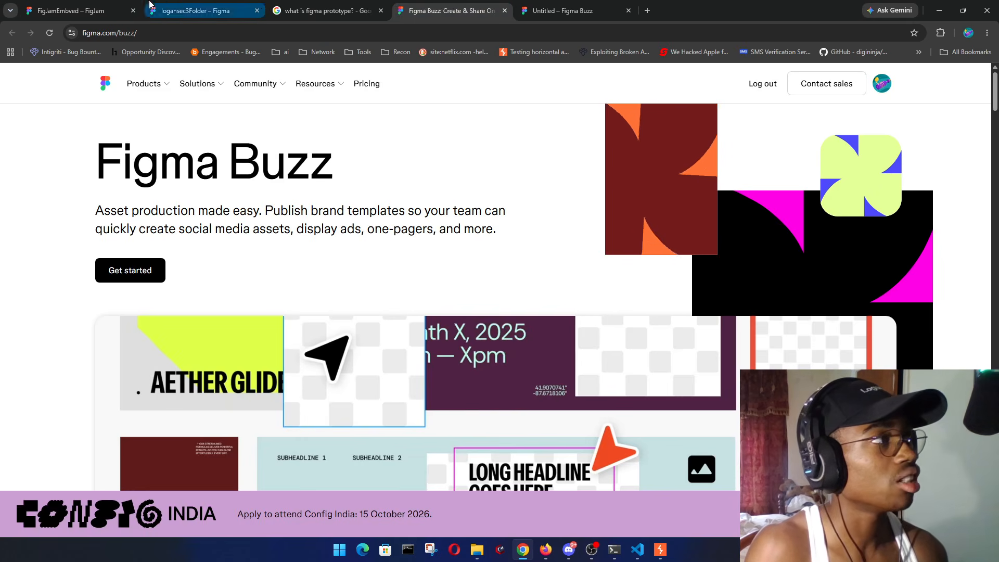
{"action": "left_click", "coordinate": [197, 10]}
{"action": "left_click", "coordinate": [892, 76]}
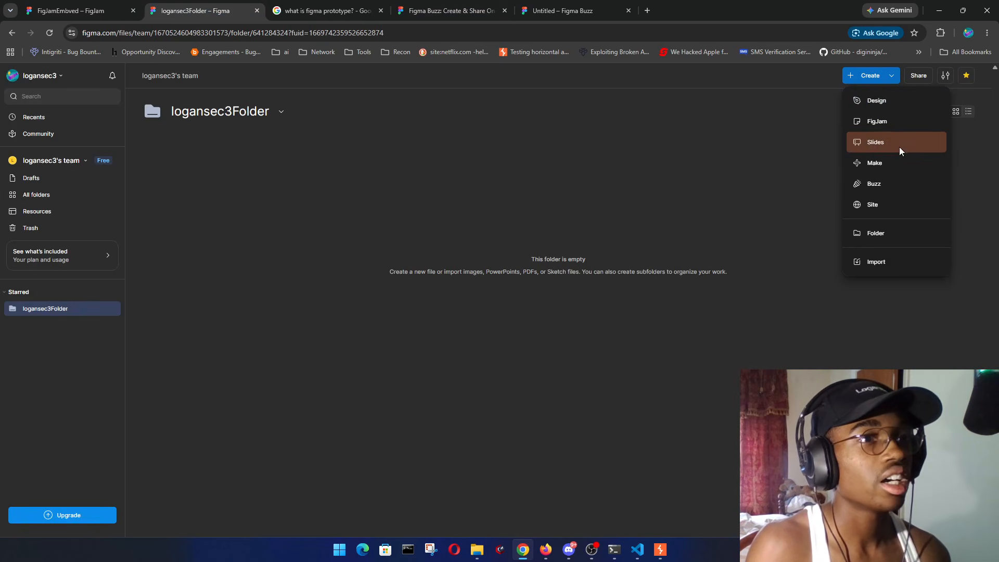
{"action": "left_click", "coordinate": [301, 215]}
{"action": "left_click", "coordinate": [119, 7]}
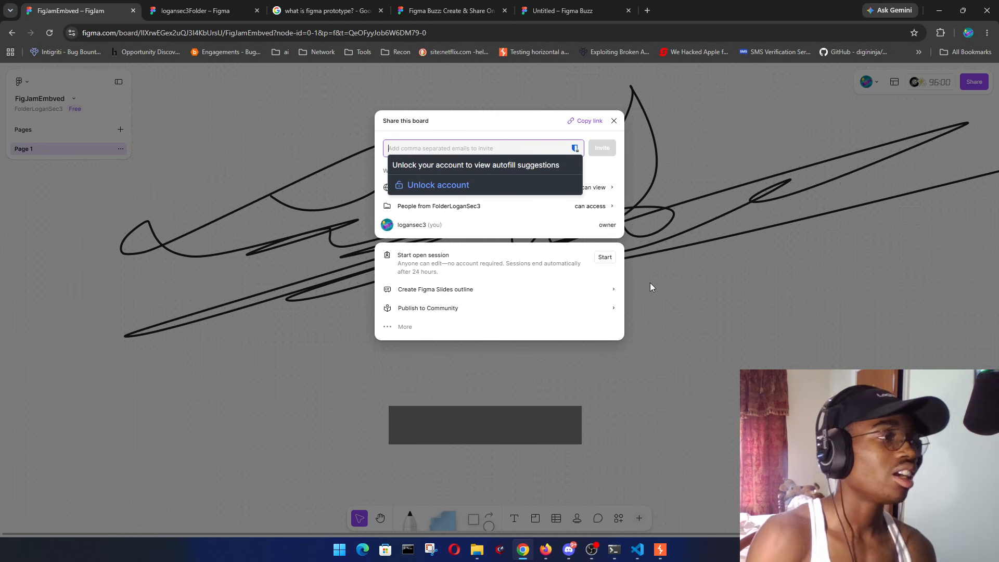
- Copy the board's public embed code from the share options, then switch to VS Code
{"action": "left_click", "coordinate": [499, 119]}
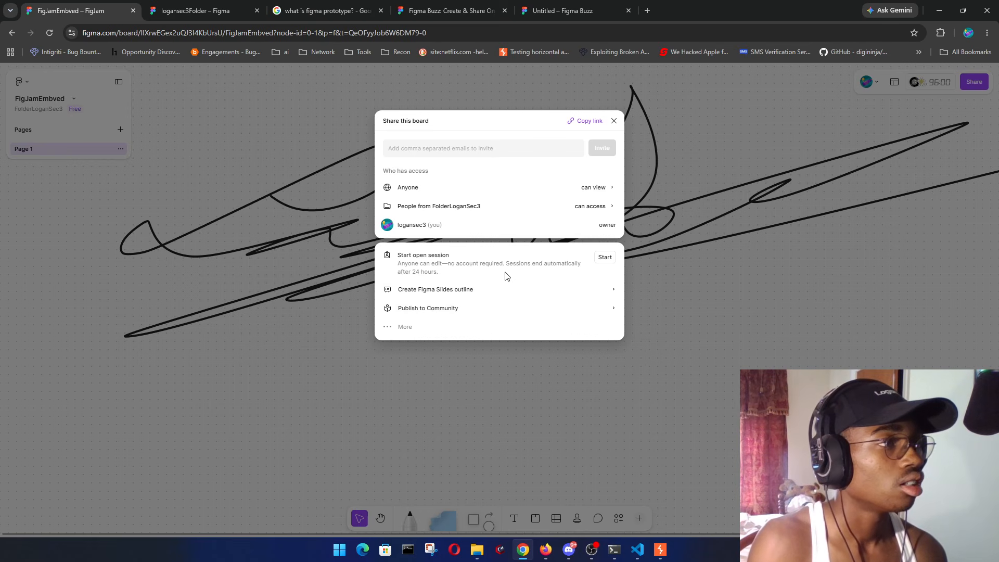
{"action": "left_click", "coordinate": [401, 327]}
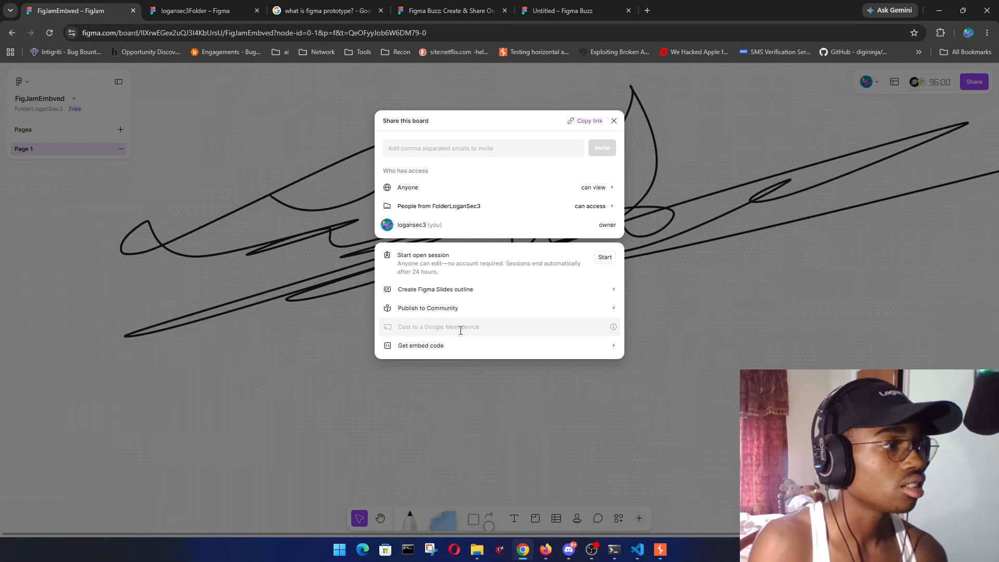
{"action": "left_click_drag", "start_coordinate": [483, 330], "coordinate": [403, 329]}
{"action": "left_click", "coordinate": [547, 327]}
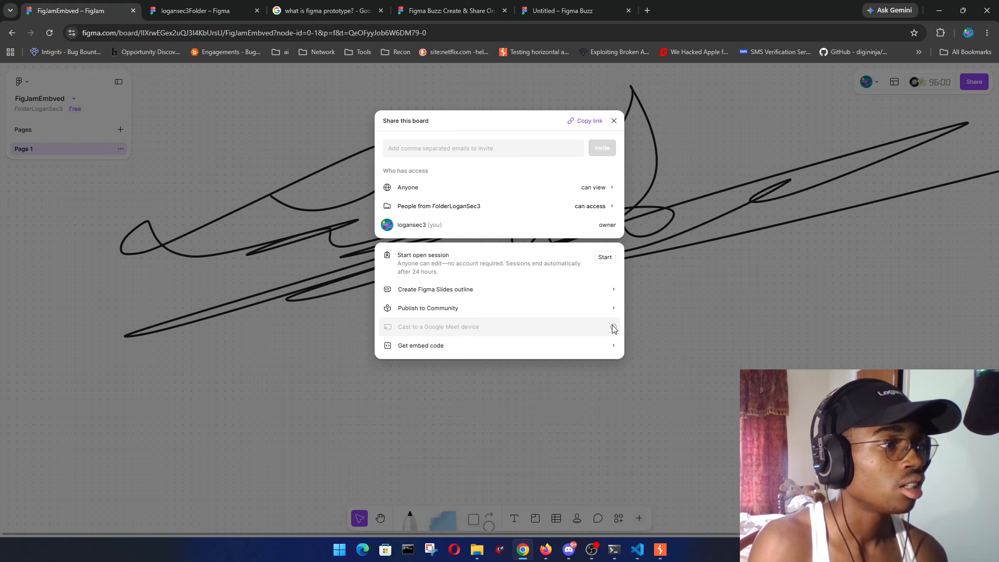
{"action": "mouse_move", "coordinate": [613, 327]}
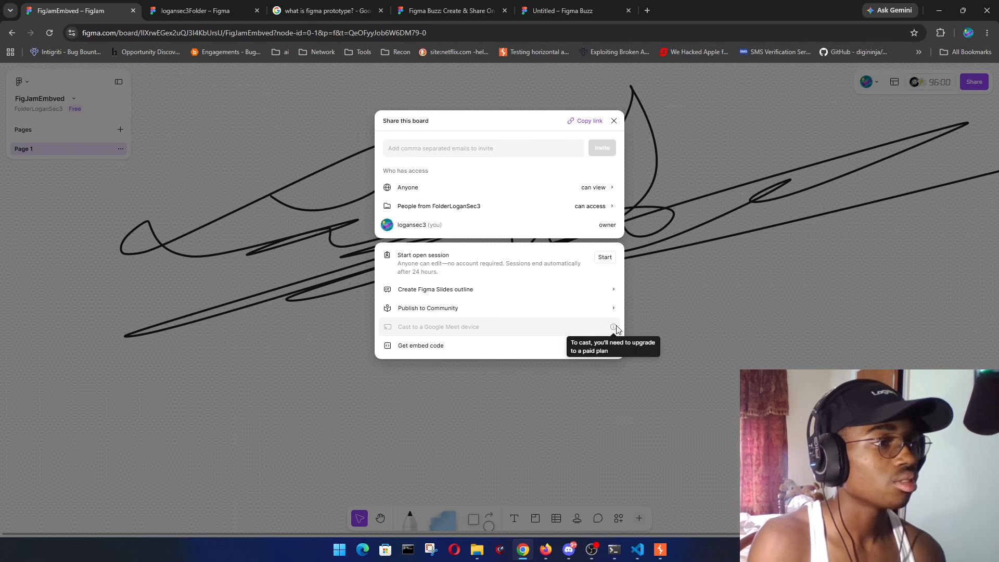
{"action": "left_click", "coordinate": [507, 352]}
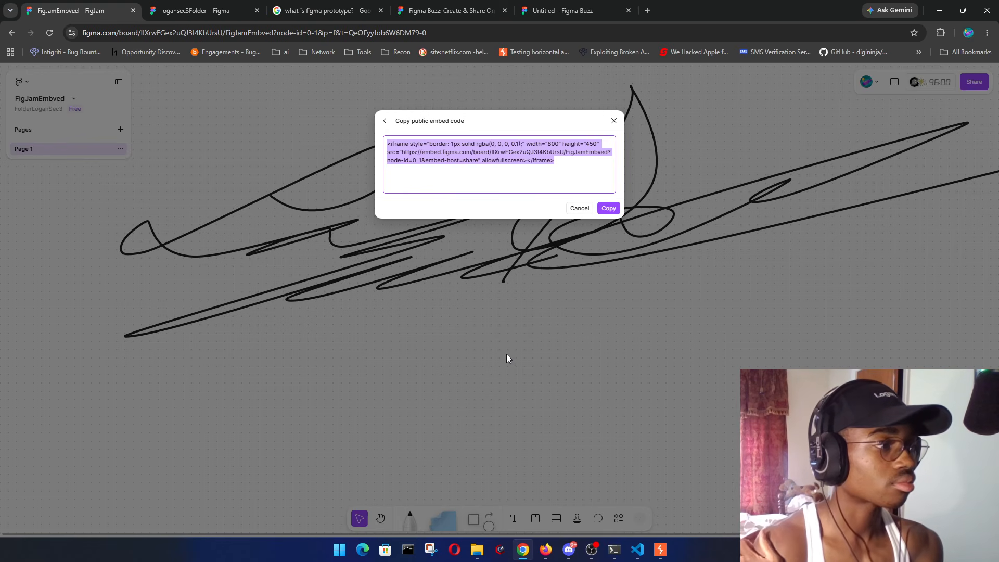
{"action": "left_click", "coordinate": [605, 211]}
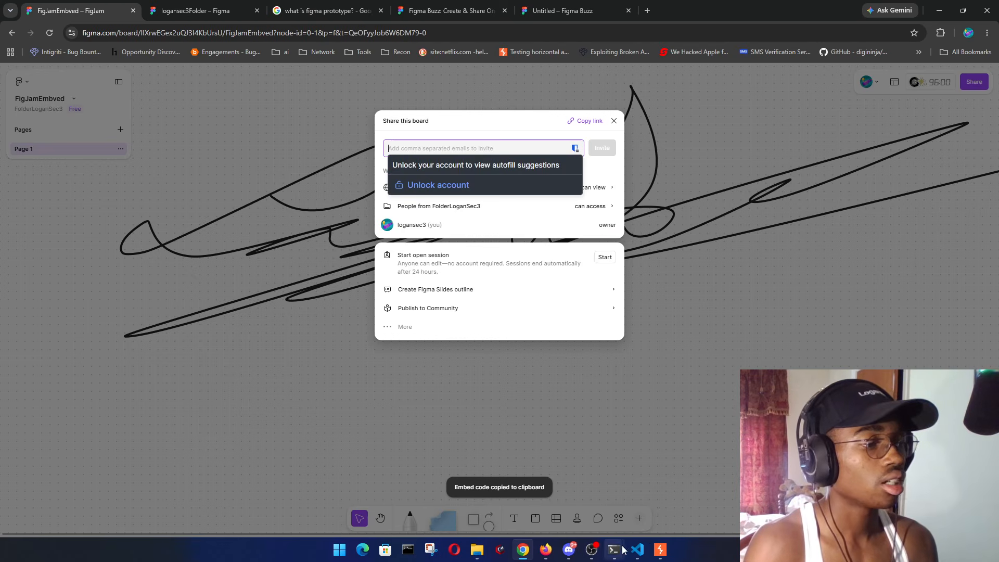
{"action": "mouse_move", "coordinate": [637, 550]}
{"action": "left_click", "coordinate": [660, 514]}
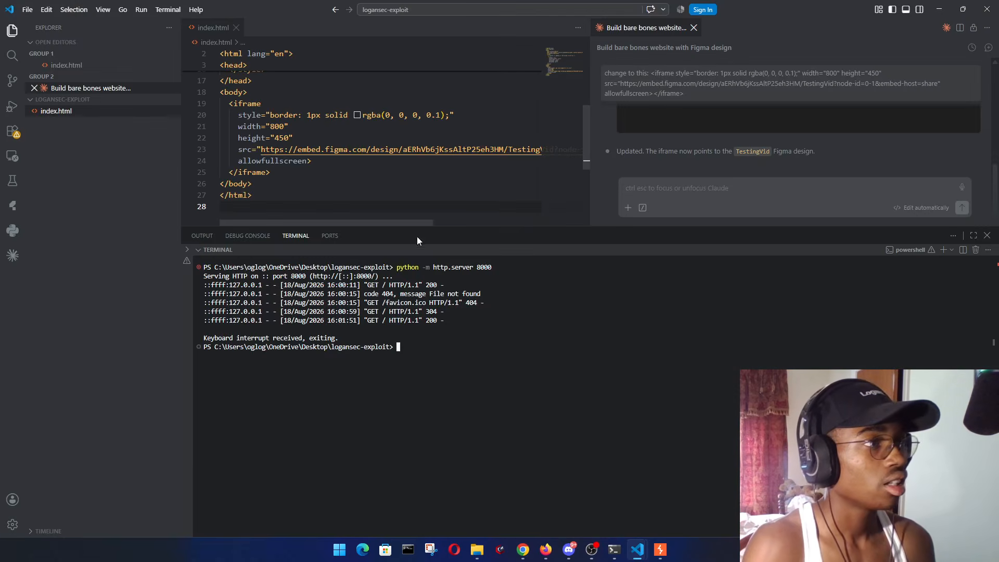
- Send the assistant an 'update:' request with the pasted FigJam iframe snippet
{"action": "left_click", "coordinate": [699, 191]}
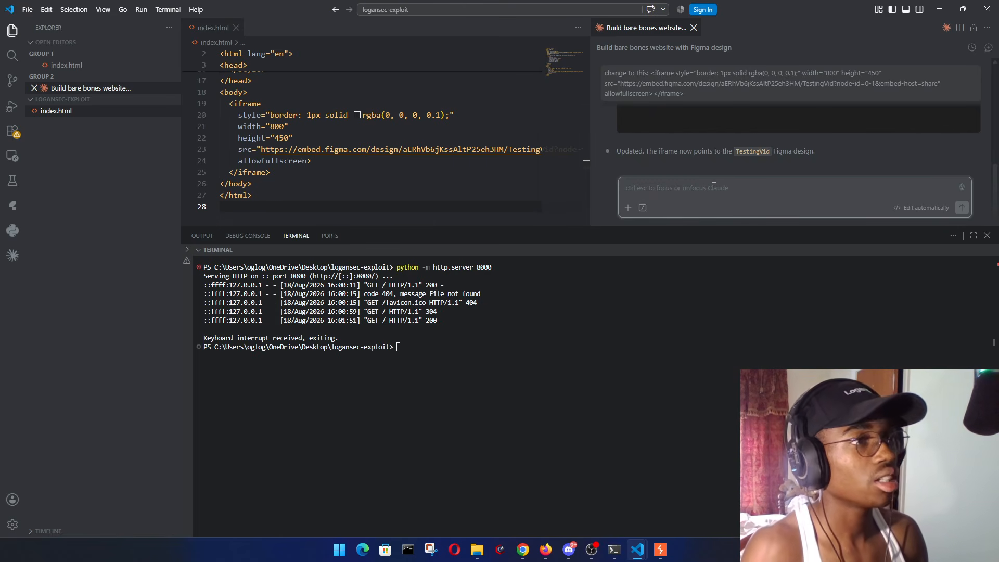
{"action": "type", "text": "update"}
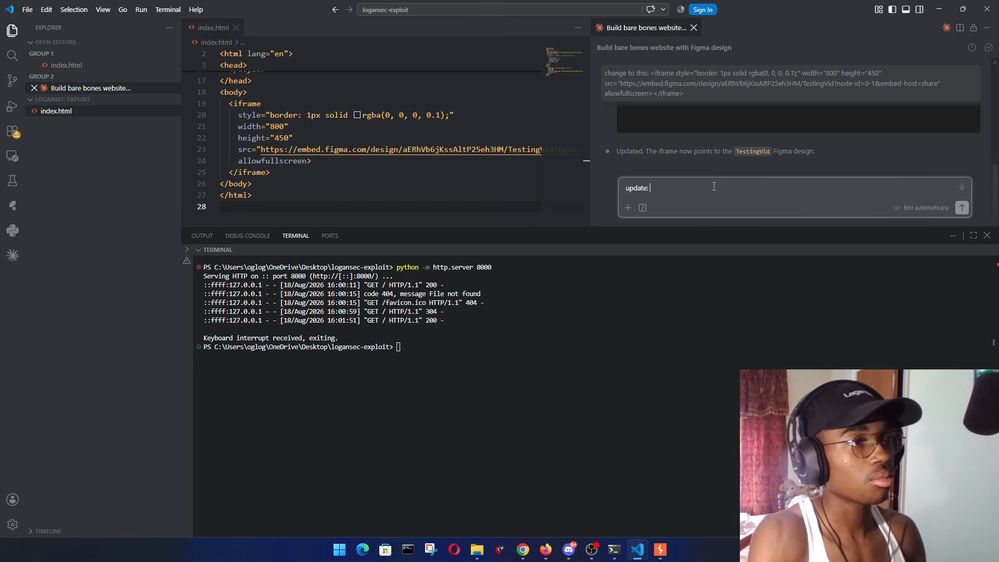
{"action": "type", "text": ":"}
{"action": "key", "text": "ctrl+v"}
{"action": "key", "text": "Return"}
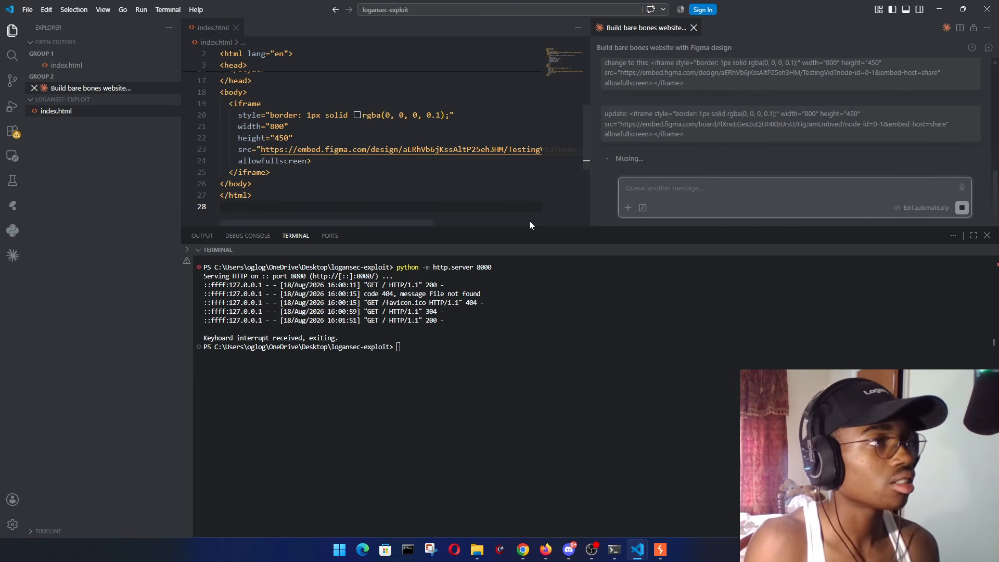
- Resize the editor and terminal panels, then focus the terminal
{"action": "left_click_drag", "start_coordinate": [533, 227], "coordinate": [531, 435]}
{"action": "scroll", "coordinate": [468, 318], "scroll_direction": "up", "scroll_amount": 5}
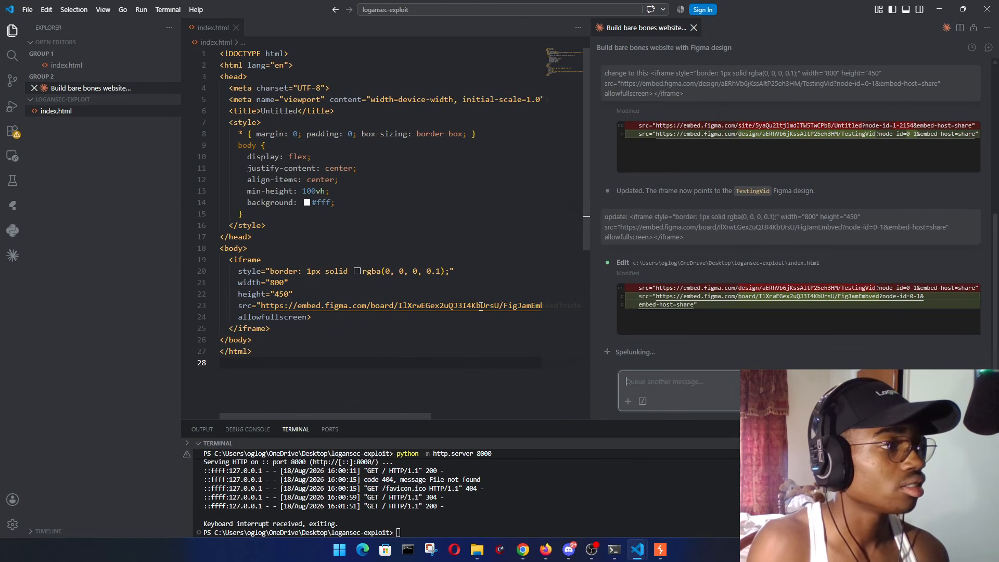
{"action": "left_click_drag", "start_coordinate": [342, 416], "coordinate": [321, 420]}
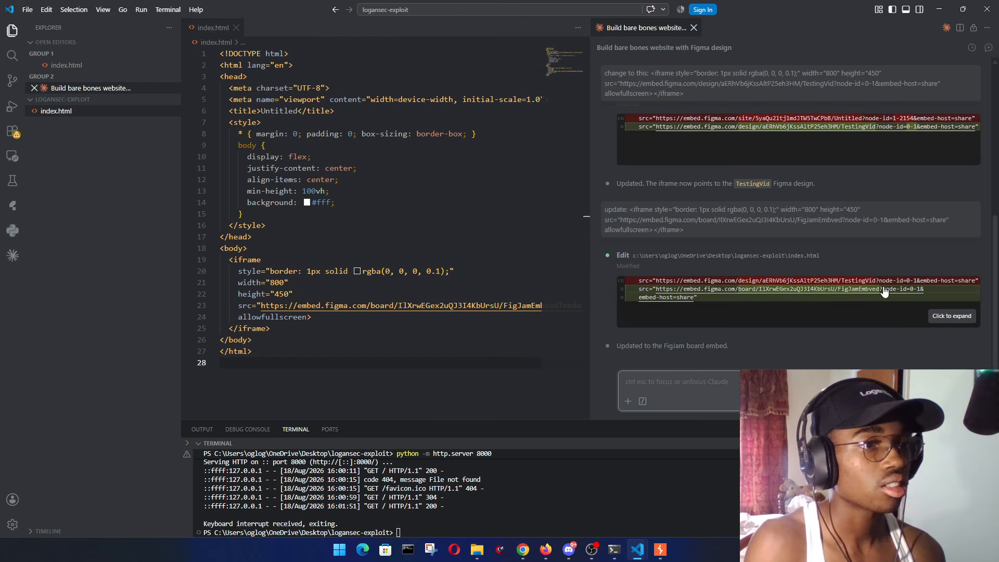
{"action": "scroll", "coordinate": [379, 411], "scroll_direction": "down", "scroll_amount": 3}
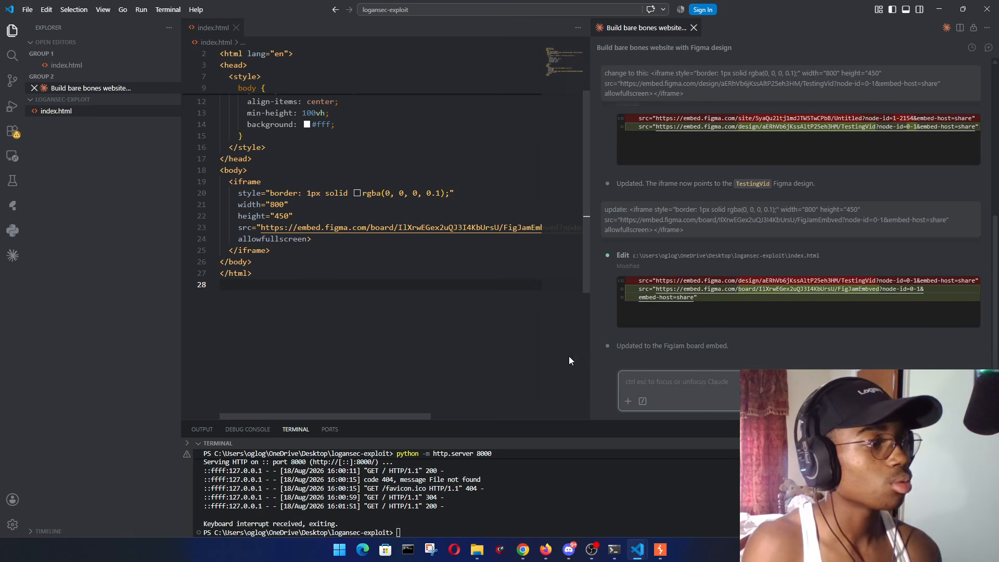
{"action": "left_click_drag", "start_coordinate": [527, 422], "coordinate": [559, 285]}
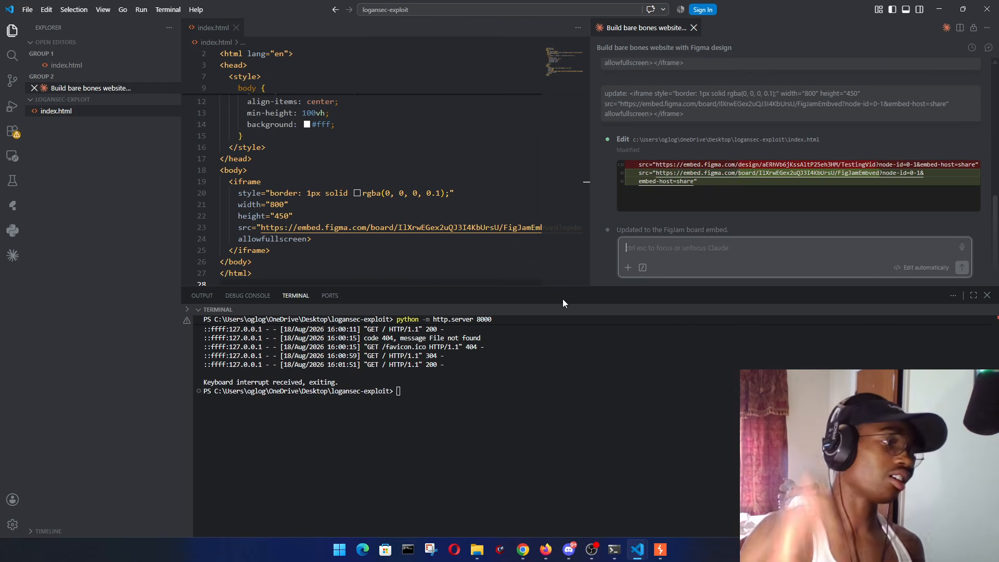
{"action": "left_click", "coordinate": [532, 453]}
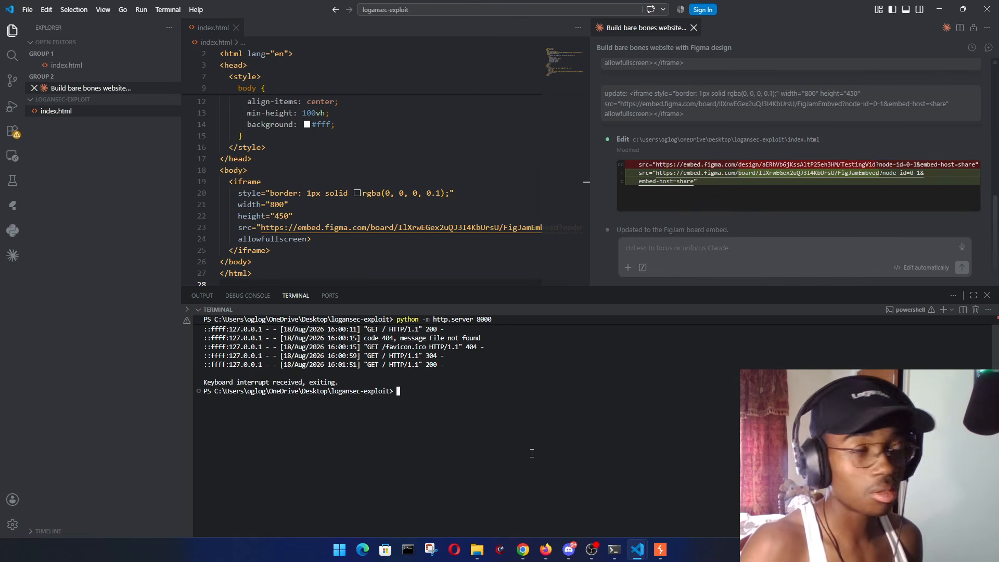
- Clear the terminal with cls and run 'python -m http.server 8000'
{"action": "type", "text": "cls"}
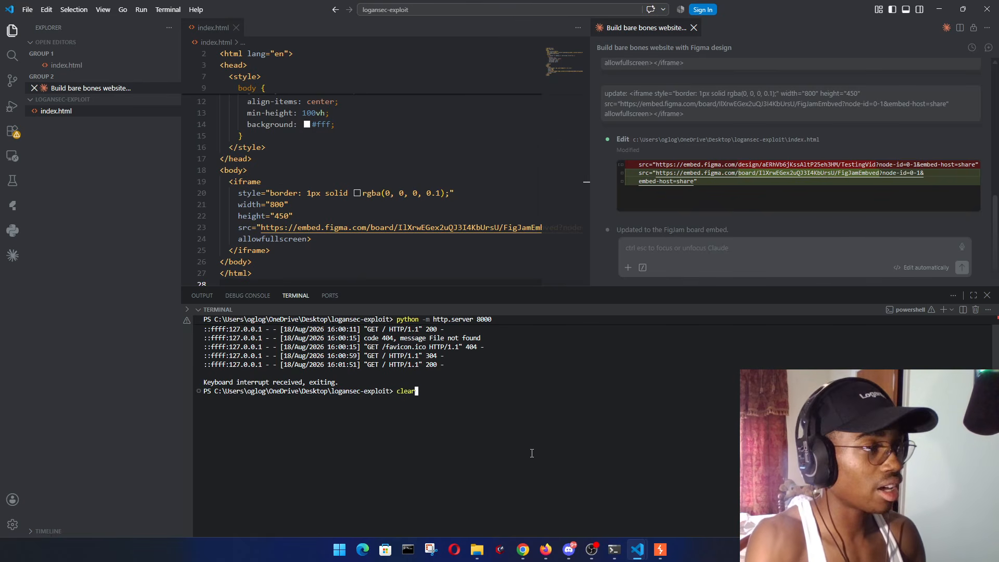
{"action": "key", "text": "Return"}
{"action": "type", "text": "python "}
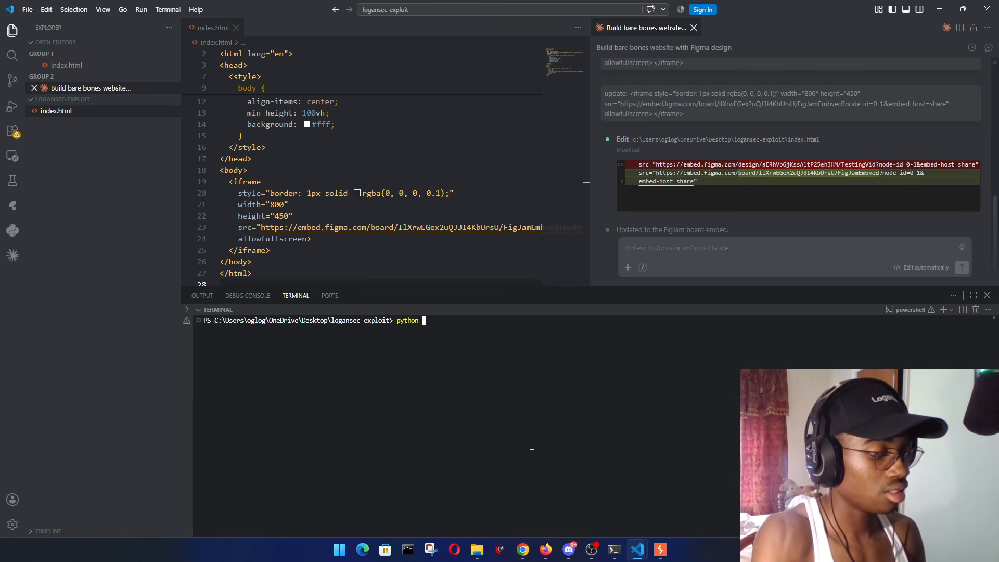
{"action": "type", "text": "-m http.server"}
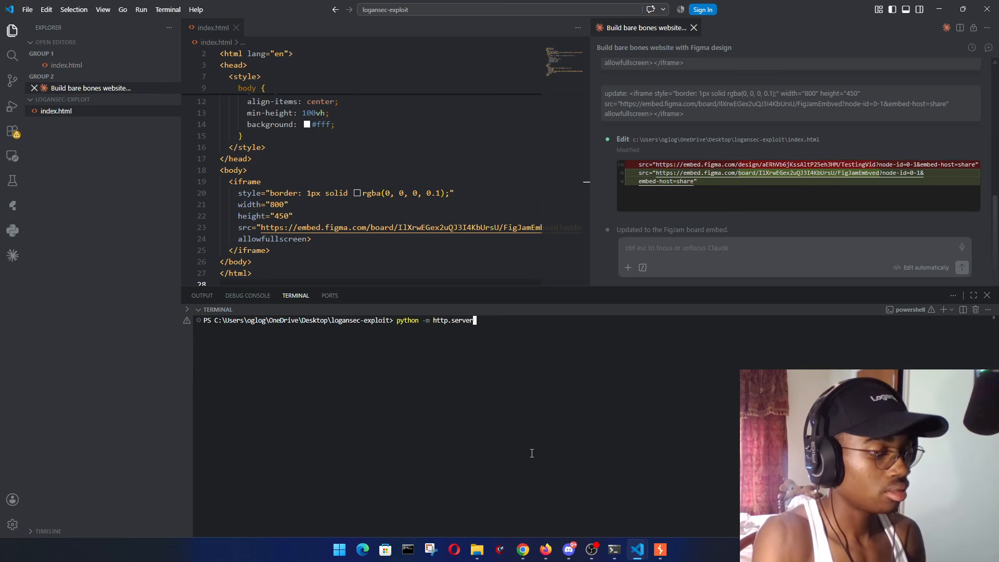
{"action": "type", "text": " 8000"}
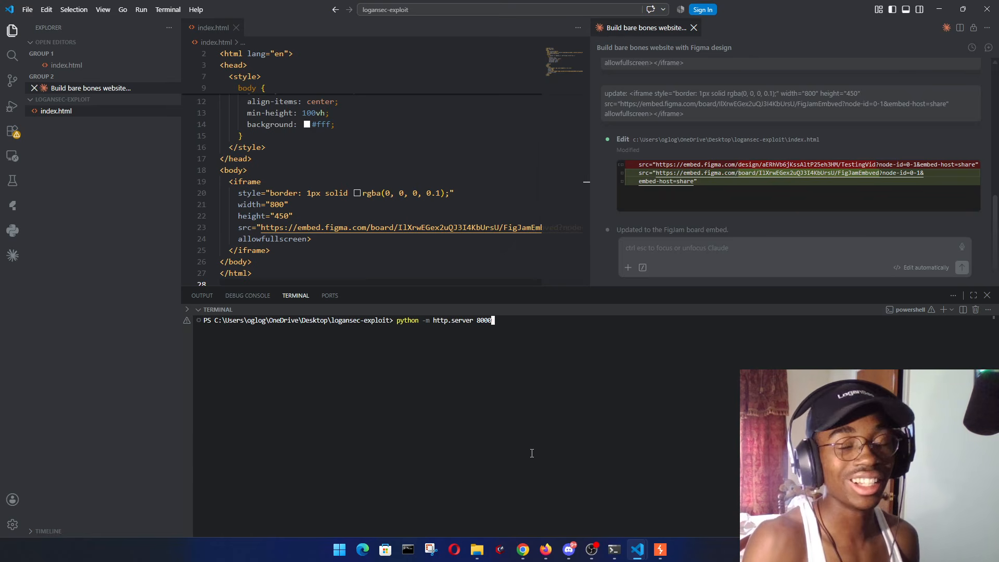
{"action": "key", "text": "Return"}
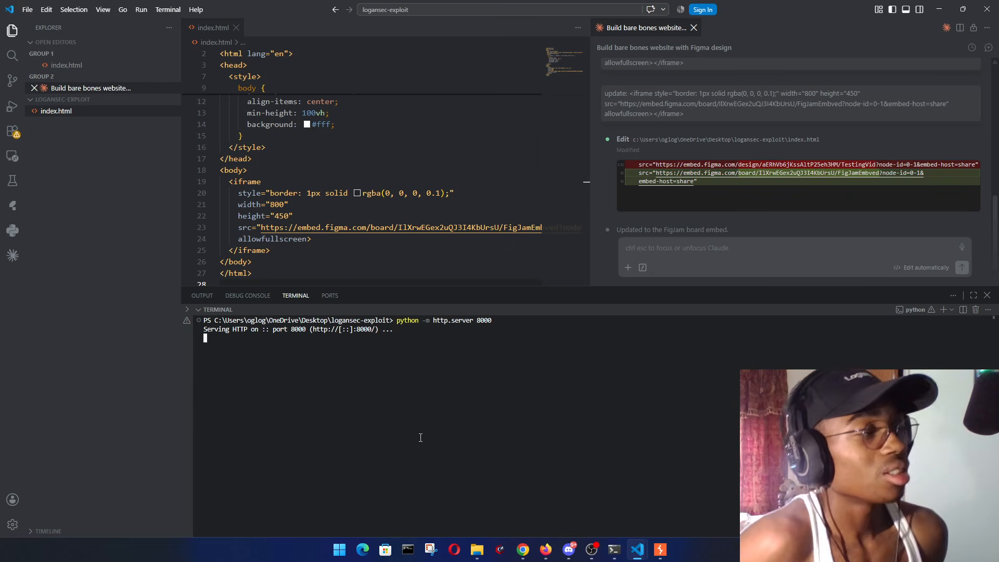
{"action": "left_click", "coordinate": [523, 549]}
- Load 127.0.0.1:8000 in an incognito window and inspect the embedded board's footer
{"action": "key", "text": "ctrl+shift+n"}
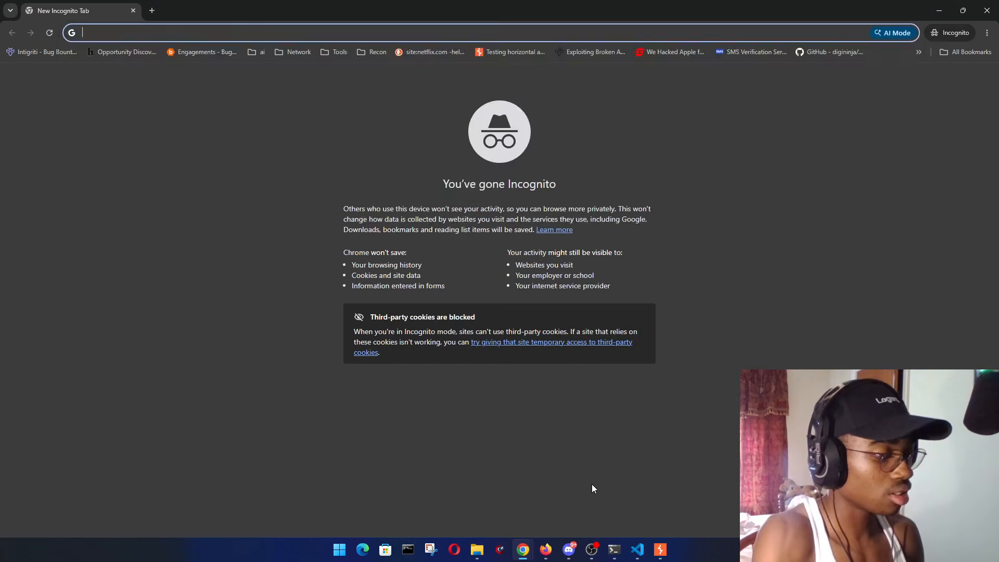
{"action": "type", "text": "http://"}
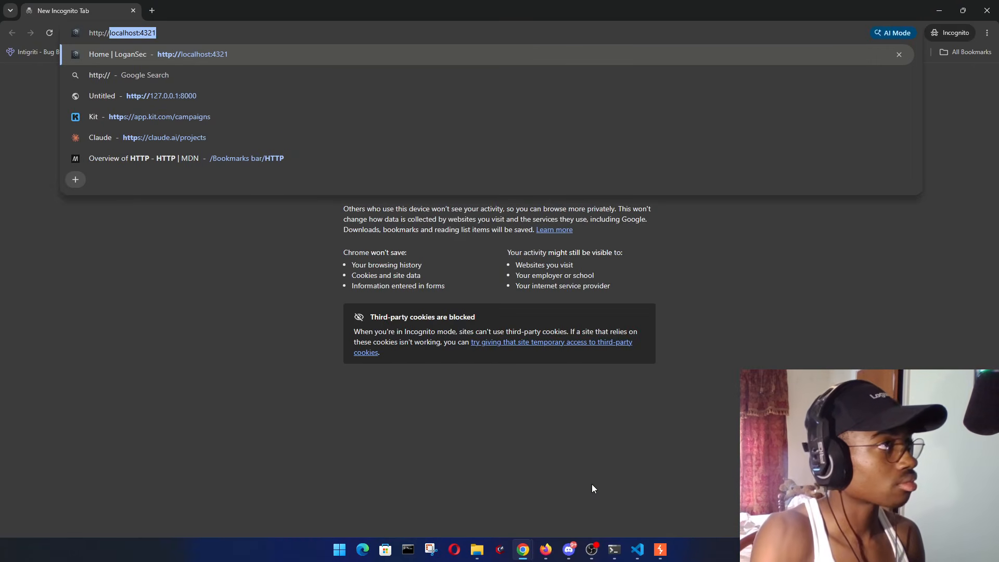
{"action": "type", "text": "12"}
{"action": "key", "text": "Return"}
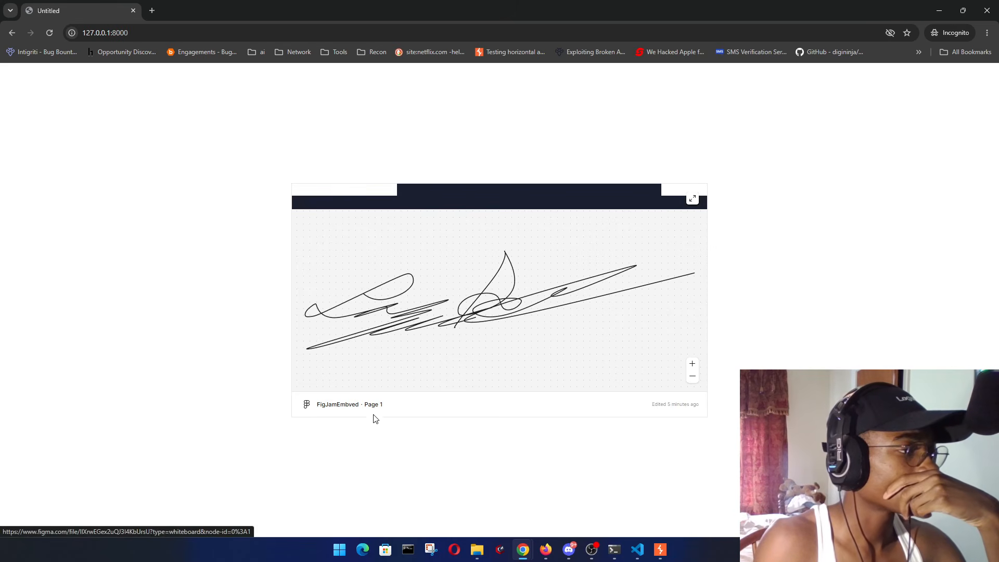
{"action": "right_click", "coordinate": [376, 419]}
{"action": "left_click", "coordinate": [379, 425]}
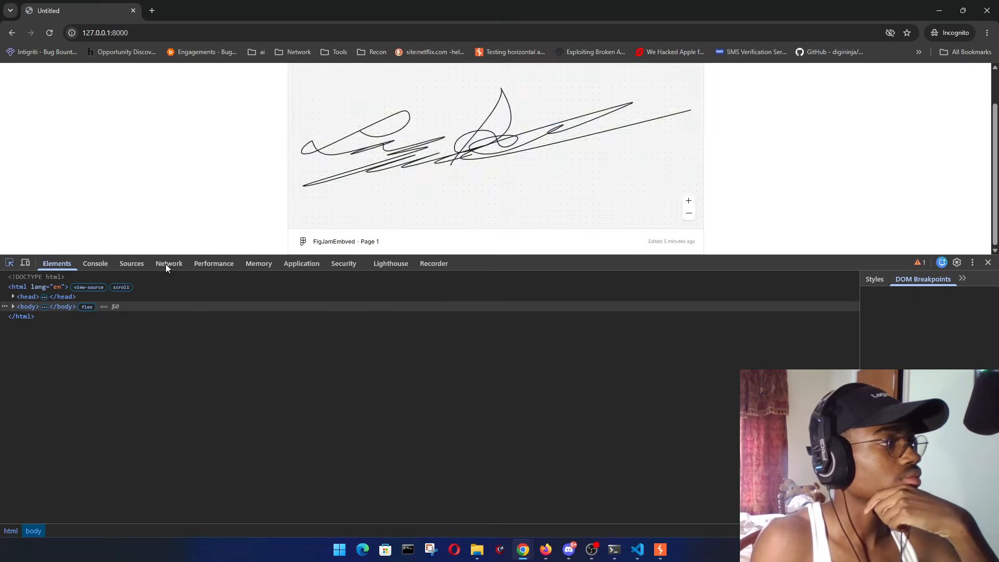
- Pick the embed's Page 1 label, edit its span as HTML, and select the 'Page 1' text
{"action": "left_click", "coordinate": [356, 248]}
{"action": "left_click", "coordinate": [10, 263]}
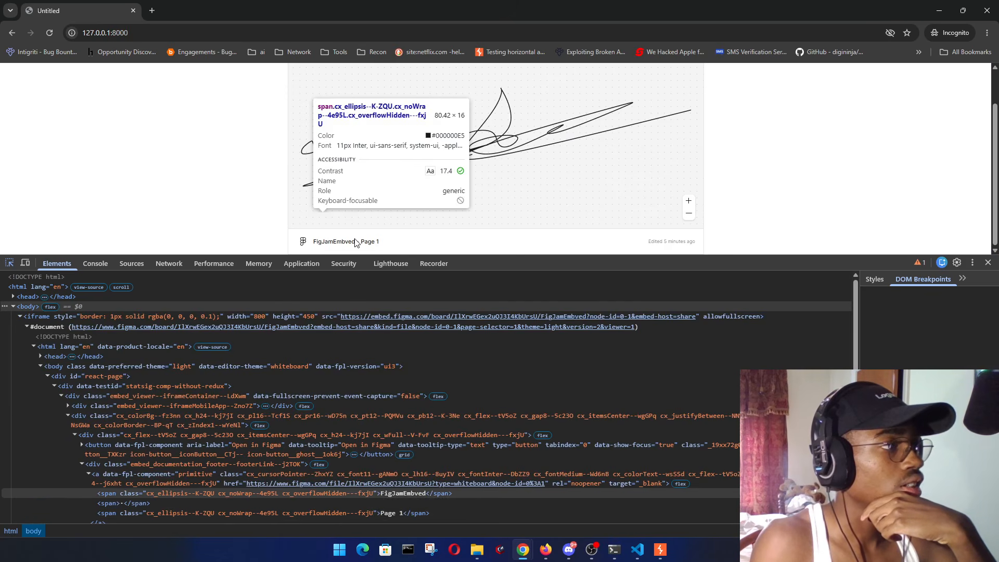
{"action": "left_click", "coordinate": [370, 245]}
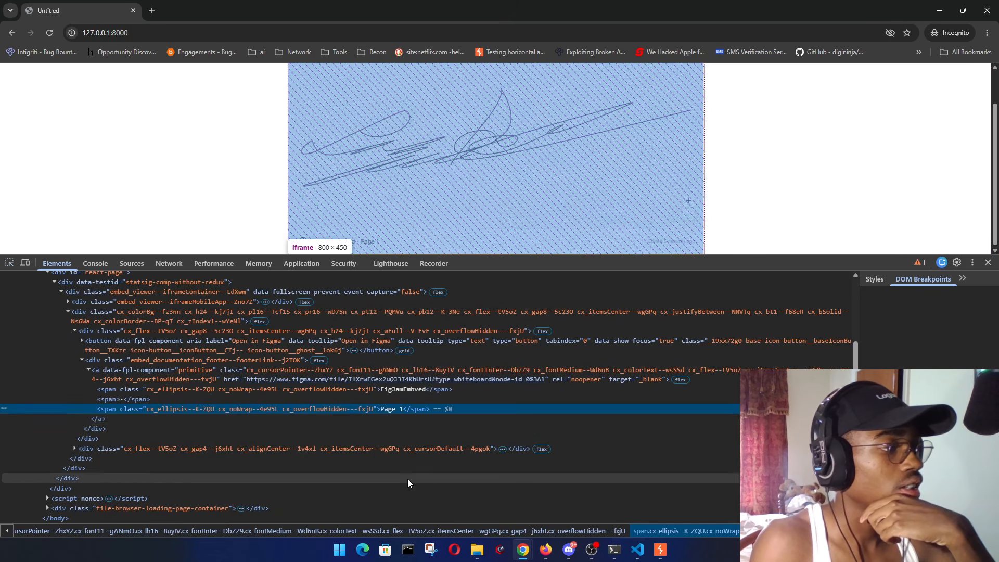
{"action": "right_click", "coordinate": [388, 410]}
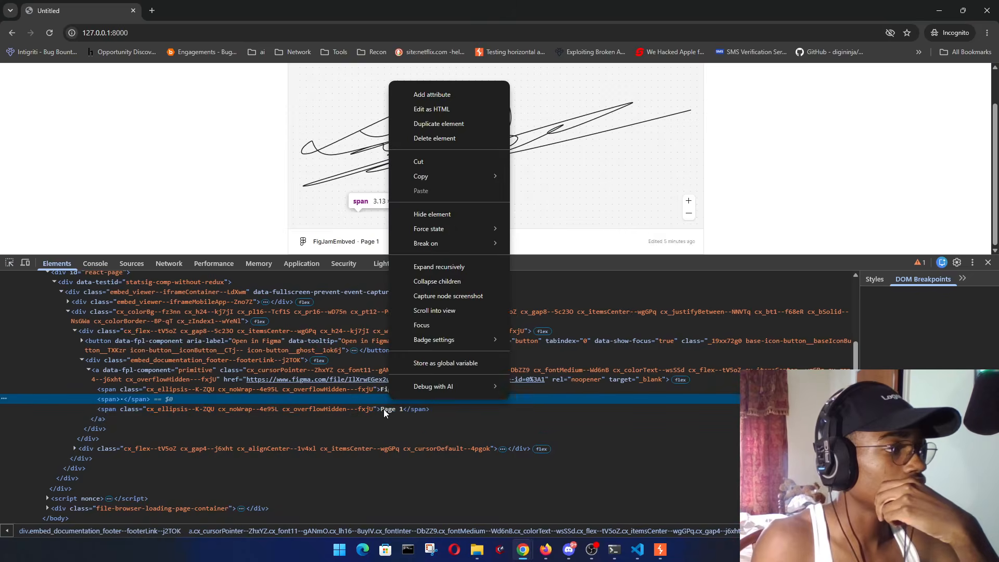
{"action": "left_click", "coordinate": [448, 161]}
{"action": "double_click", "coordinate": [395, 413]}
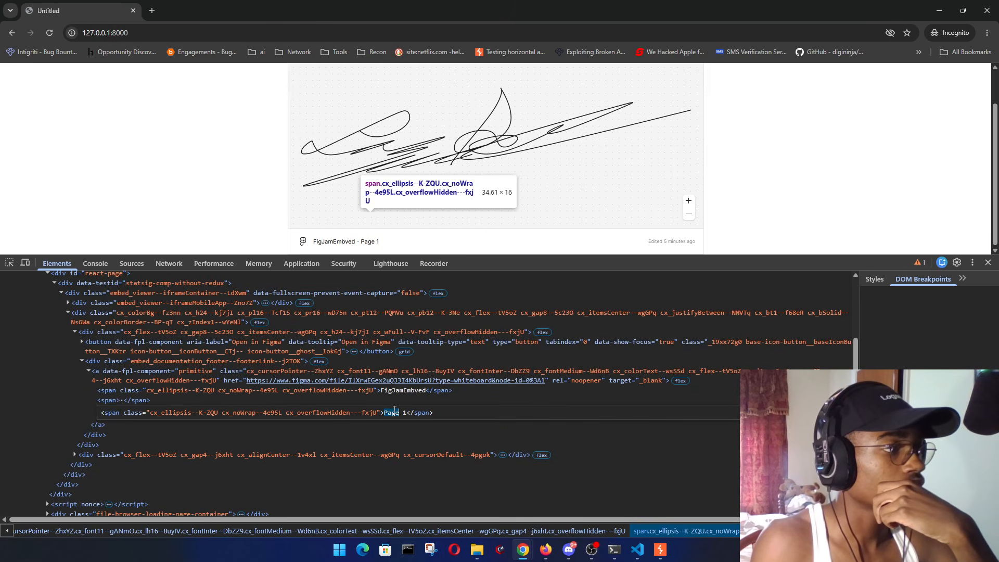
{"action": "left_click_drag", "start_coordinate": [402, 410], "coordinate": [388, 412]}
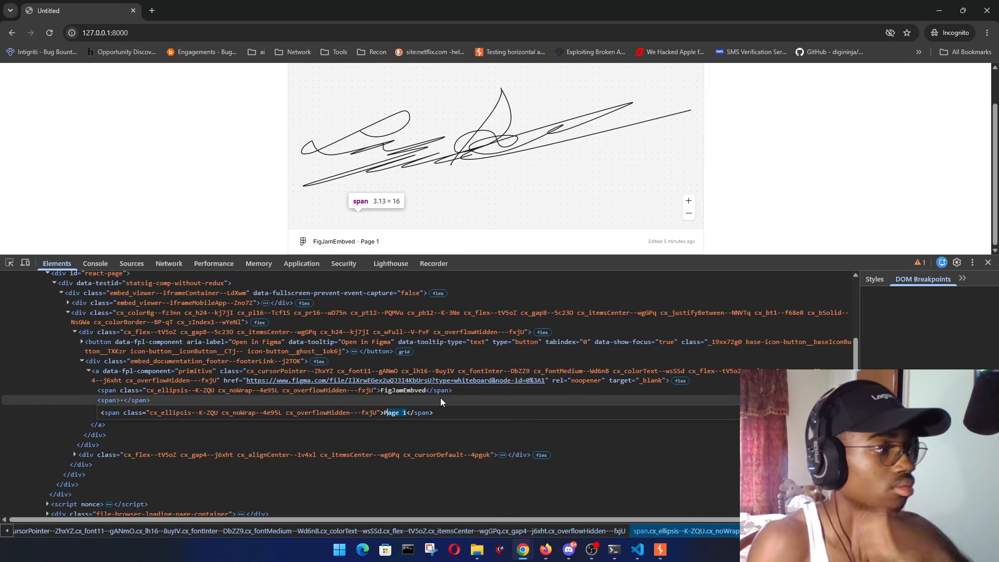
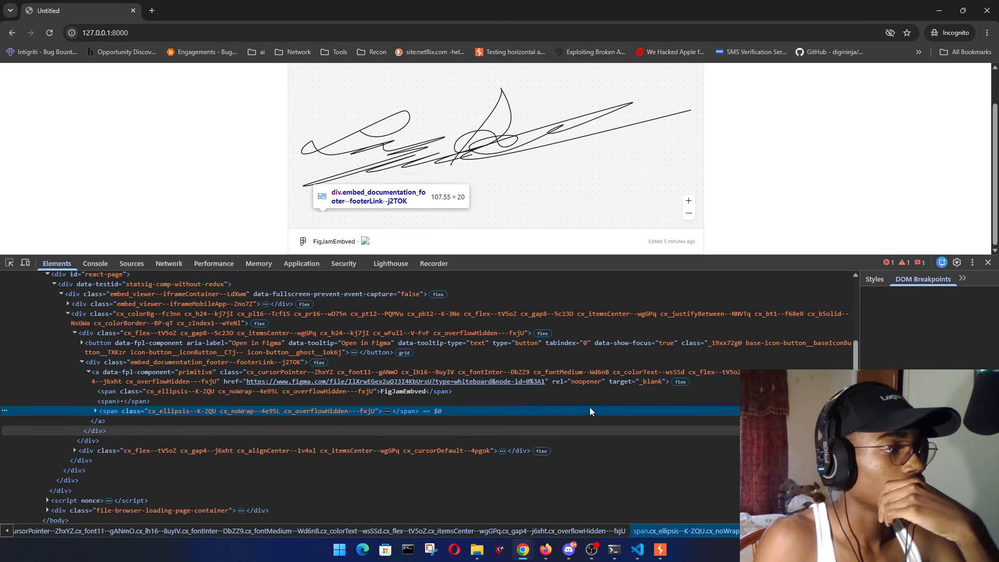
- Select the embed footer's FigJamEmbved span in DevTools and put its text into Edit text mode
{"action": "left_click", "coordinate": [9, 263]}
{"action": "left_click", "coordinate": [334, 245]}
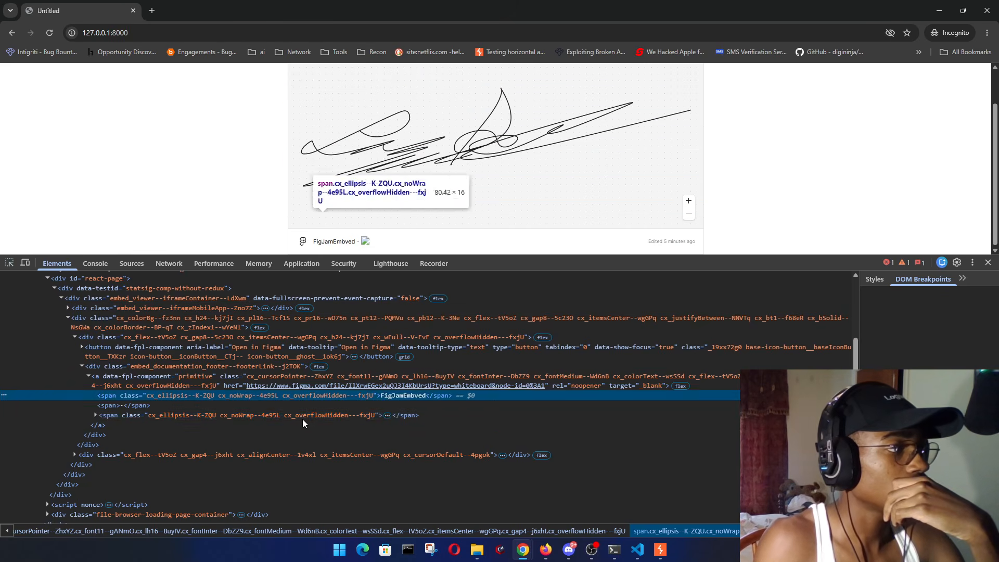
{"action": "right_click", "coordinate": [414, 396]}
{"action": "left_click", "coordinate": [466, 152]}
{"action": "left_click", "coordinate": [419, 423]}
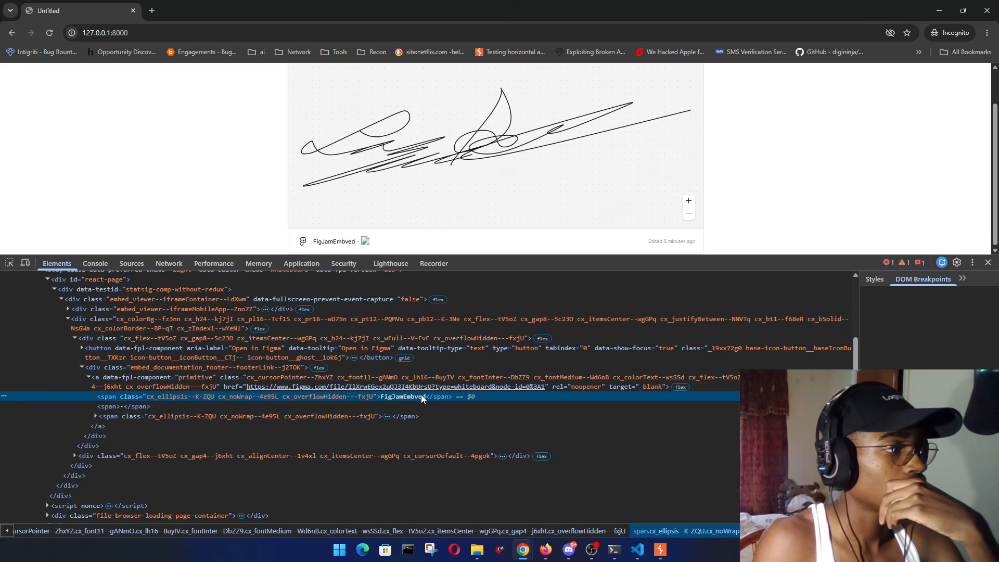
{"action": "right_click", "coordinate": [415, 398]}
{"action": "left_click", "coordinate": [451, 135]}
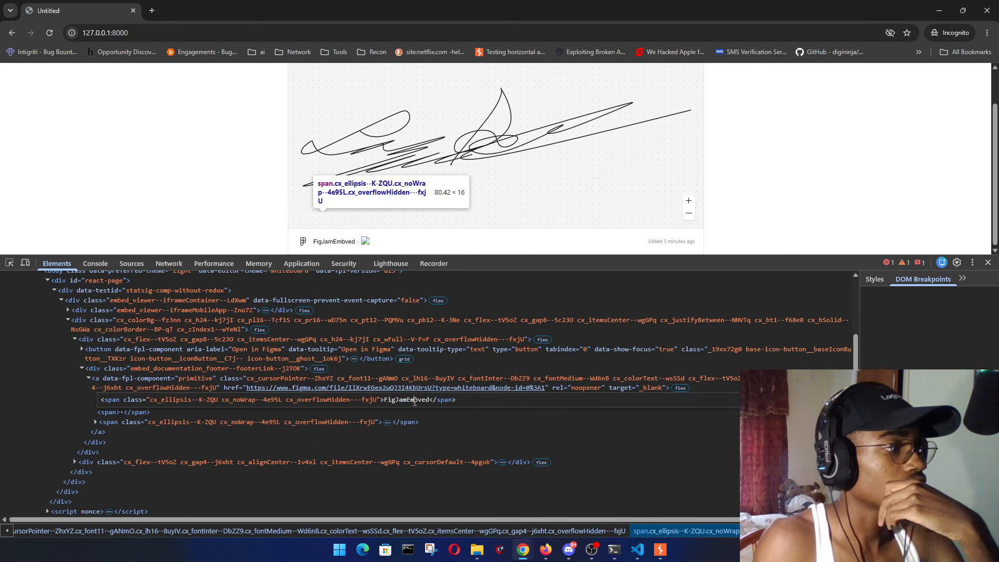
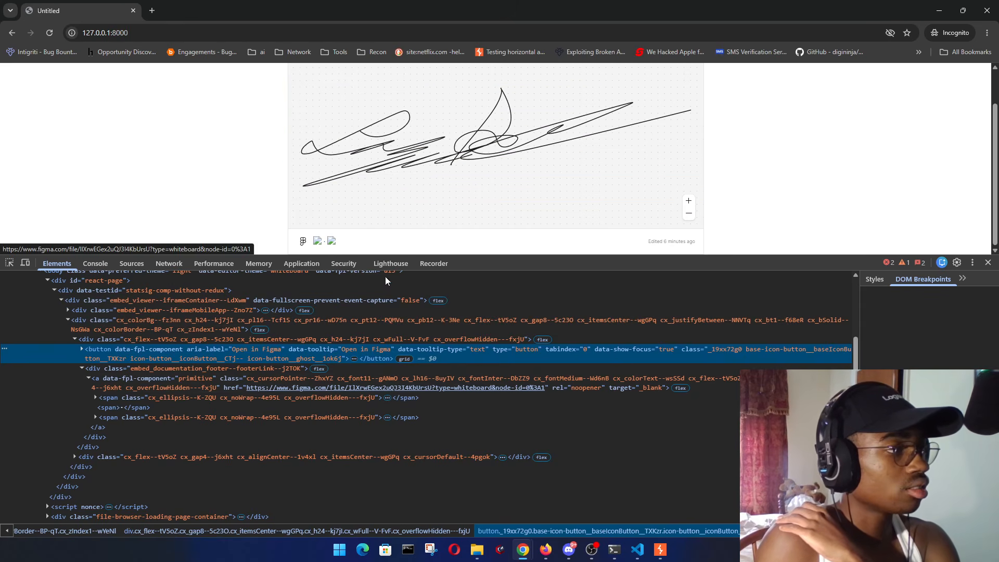
- Reload the embed page and open the footer title span's markup for editing in DevTools
{"action": "left_click", "coordinate": [50, 33]}
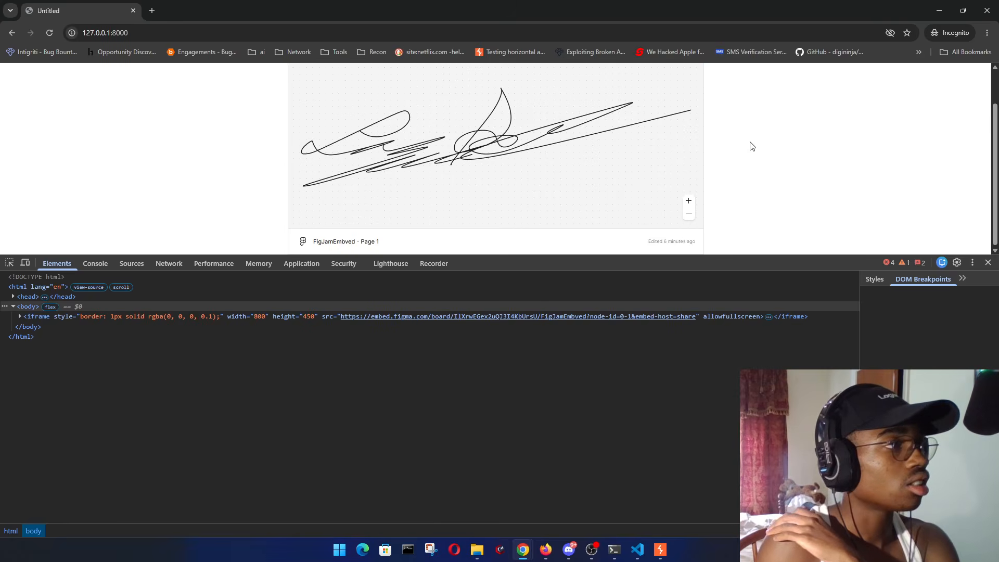
{"action": "key", "text": "ctrl+shift+c"}
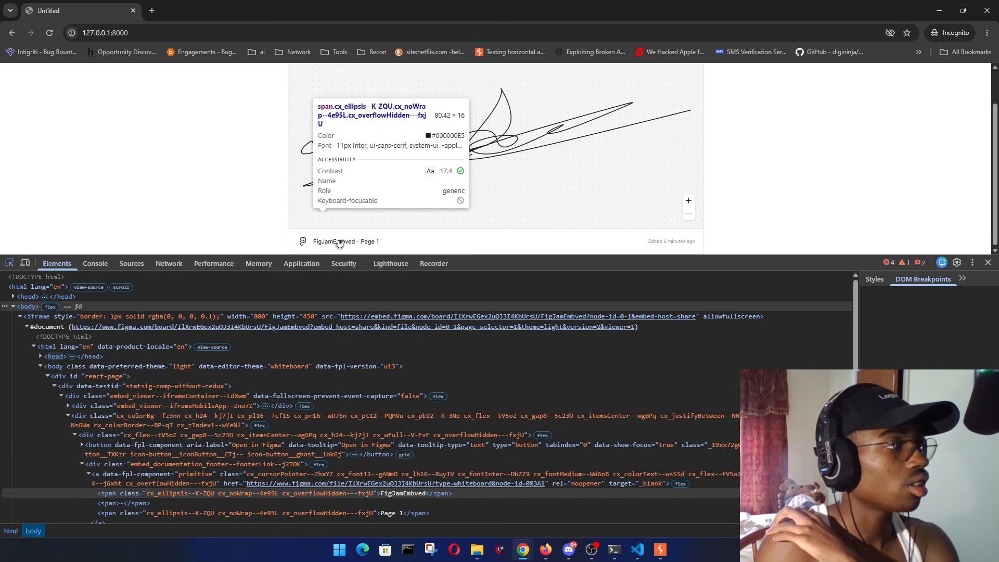
{"action": "left_click", "coordinate": [334, 242]}
{"action": "scroll", "coordinate": [432, 442], "scroll_direction": "down", "scroll_amount": 3}
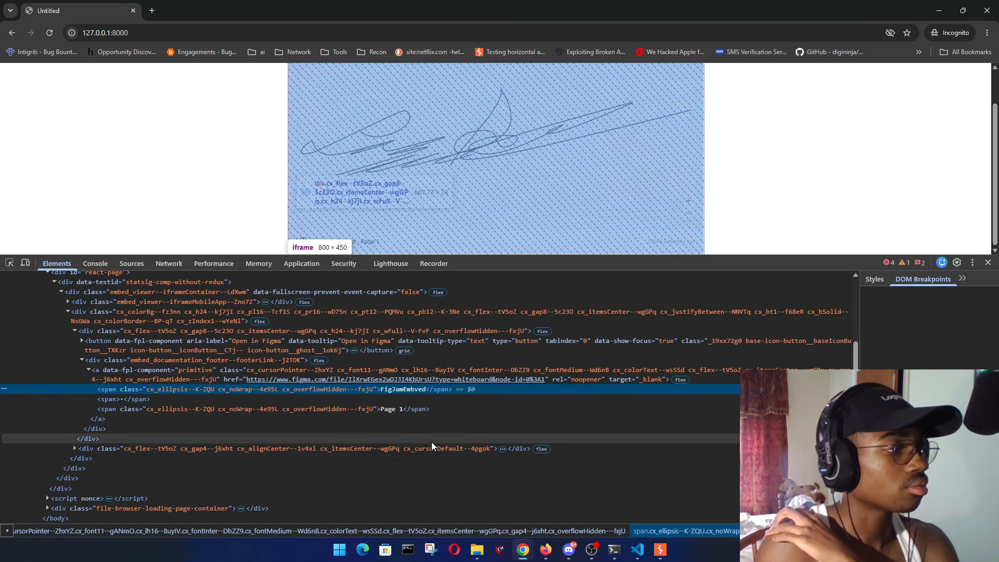
{"action": "right_click", "coordinate": [404, 390]}
{"action": "left_click", "coordinate": [458, 142]}
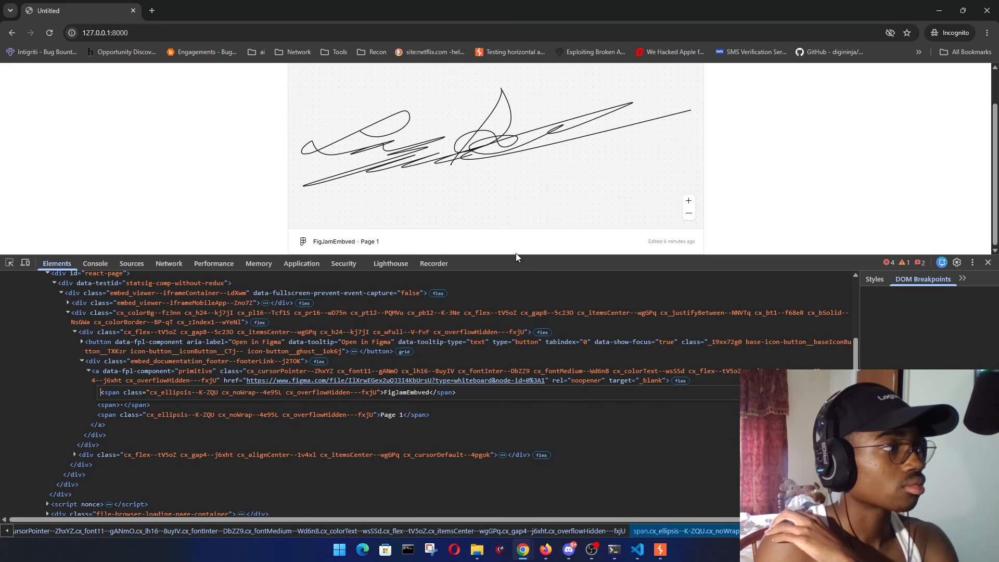
- Replace the FigJamEmbved title with 'logansec', commit the markup, and close DevTools
{"action": "double_click", "coordinate": [416, 394]}
{"action": "type", "text": "<h2"}
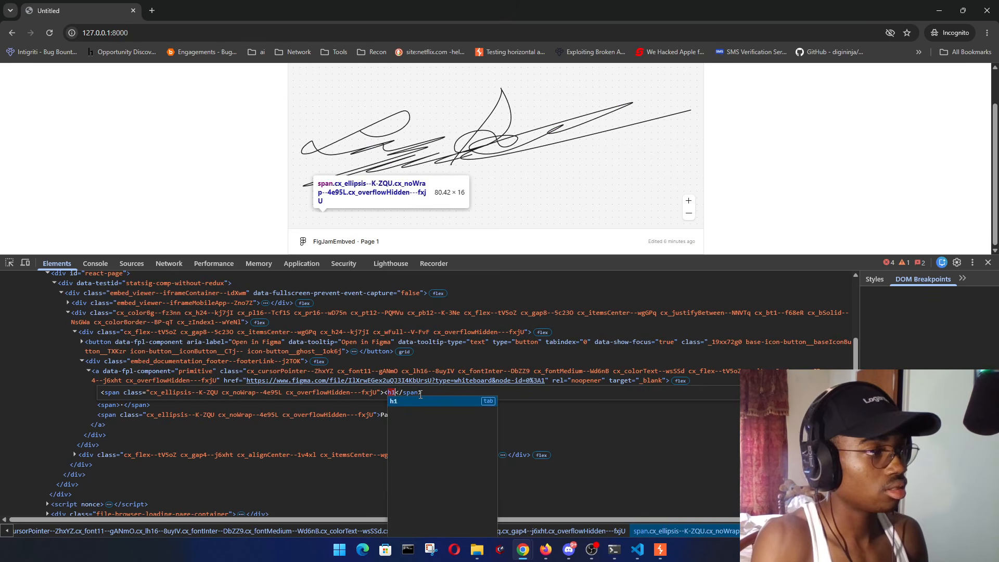
{"action": "type", "text": ">"}
{"action": "type", "text": "logansec</h1>"}
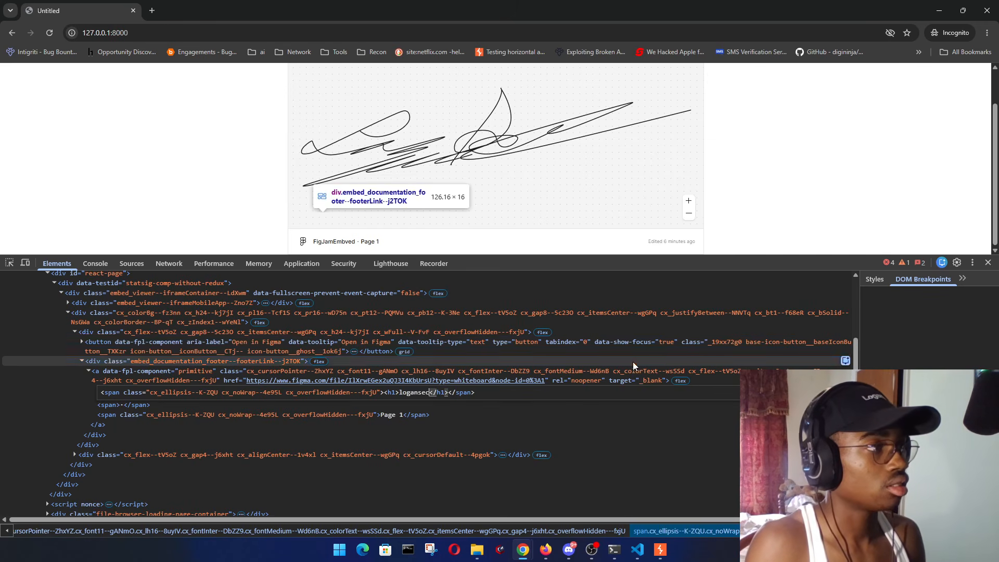
{"action": "left_click", "coordinate": [633, 361]}
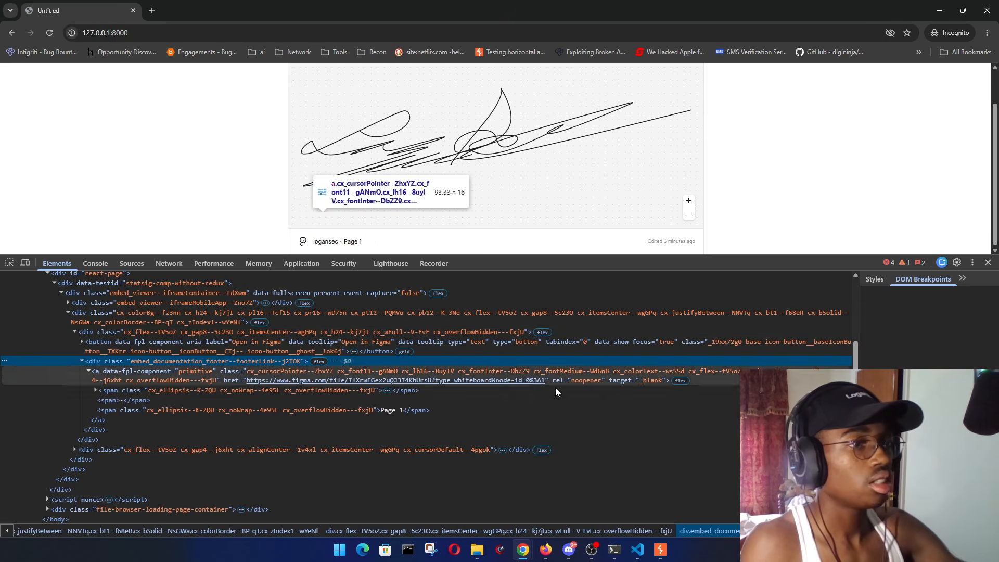
{"action": "left_click", "coordinate": [988, 262]}
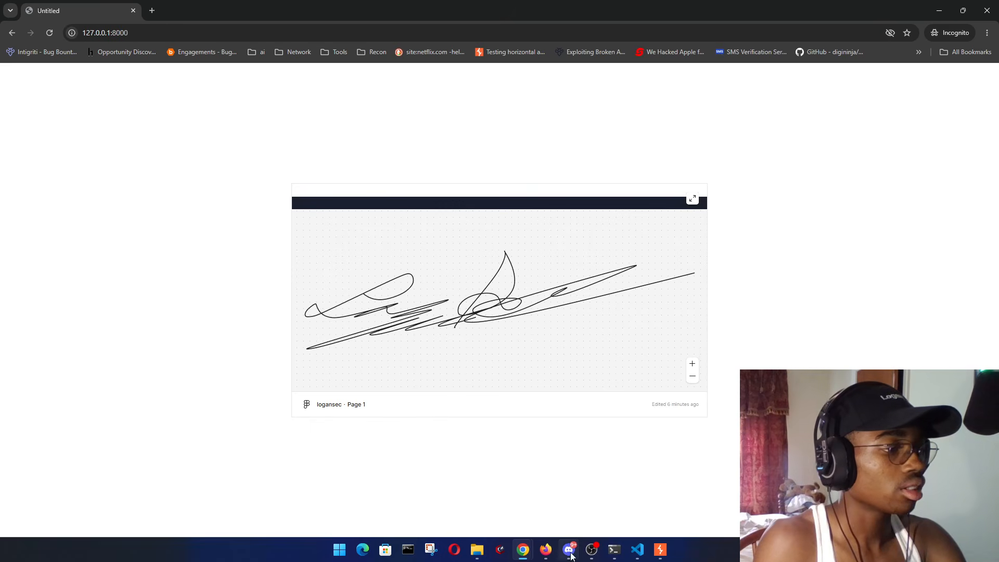
- Return to the FigJam board window and reopen the board's share dialog
{"action": "mouse_move", "coordinate": [523, 550]}
{"action": "left_click", "coordinate": [455, 491]}
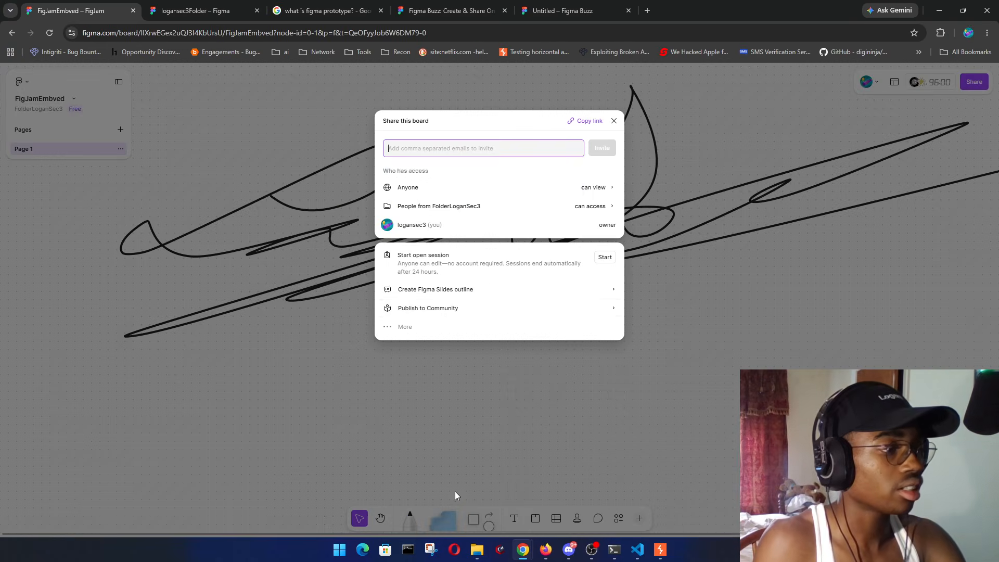
{"action": "left_click", "coordinate": [698, 317]}
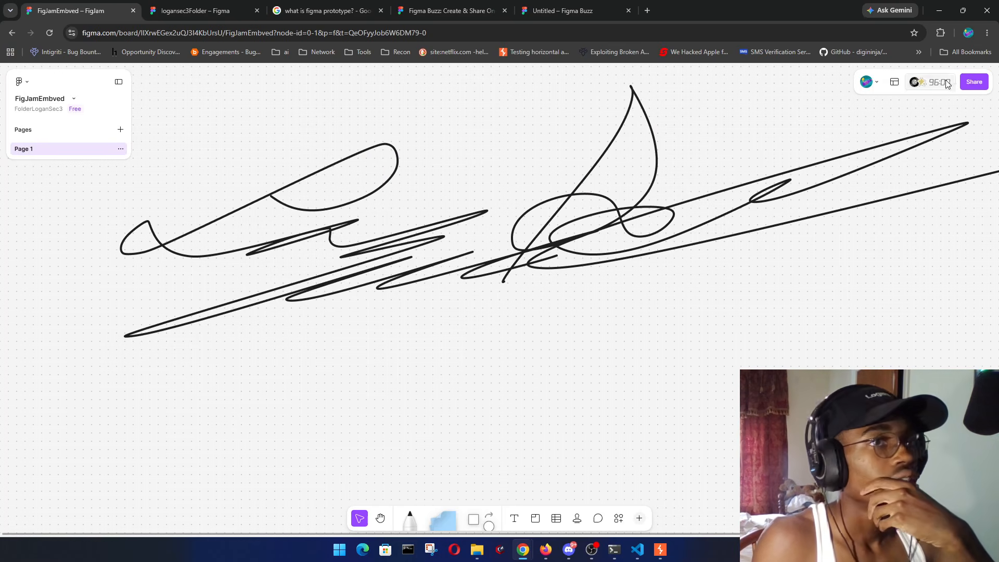
{"action": "left_click", "coordinate": [976, 80]}
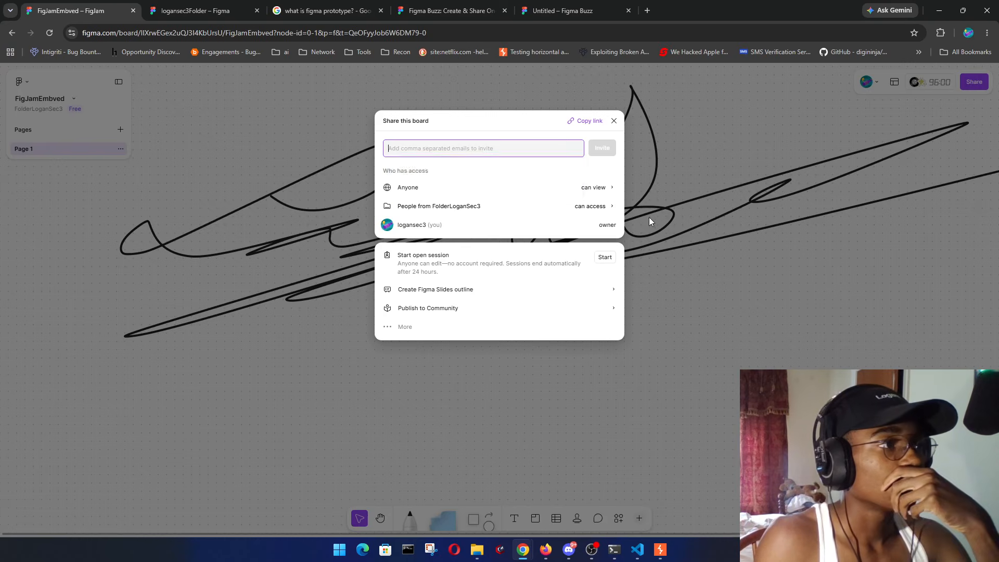
{"action": "left_click", "coordinate": [505, 123]}
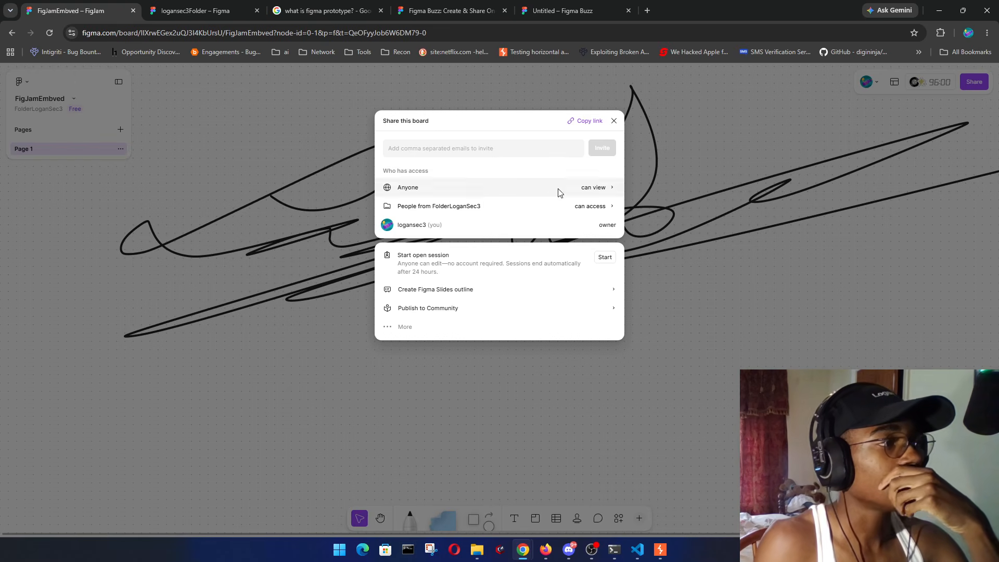
{"action": "left_click_drag", "start_coordinate": [394, 257], "coordinate": [460, 255]}
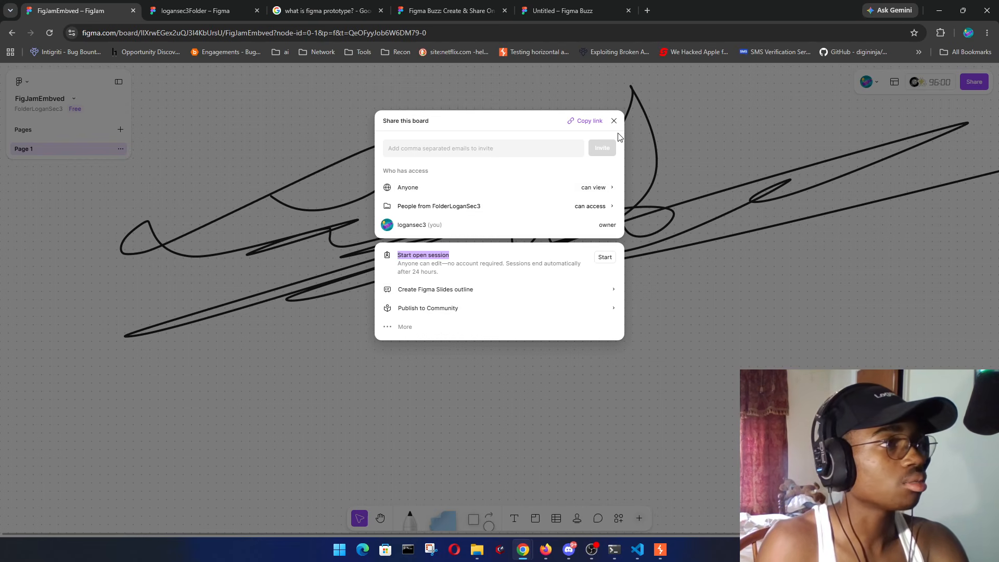
- Change 'Anyone with the link' access to 'People invited to file' and save
{"action": "left_click", "coordinate": [593, 189]}
{"action": "left_click", "coordinate": [450, 163]}
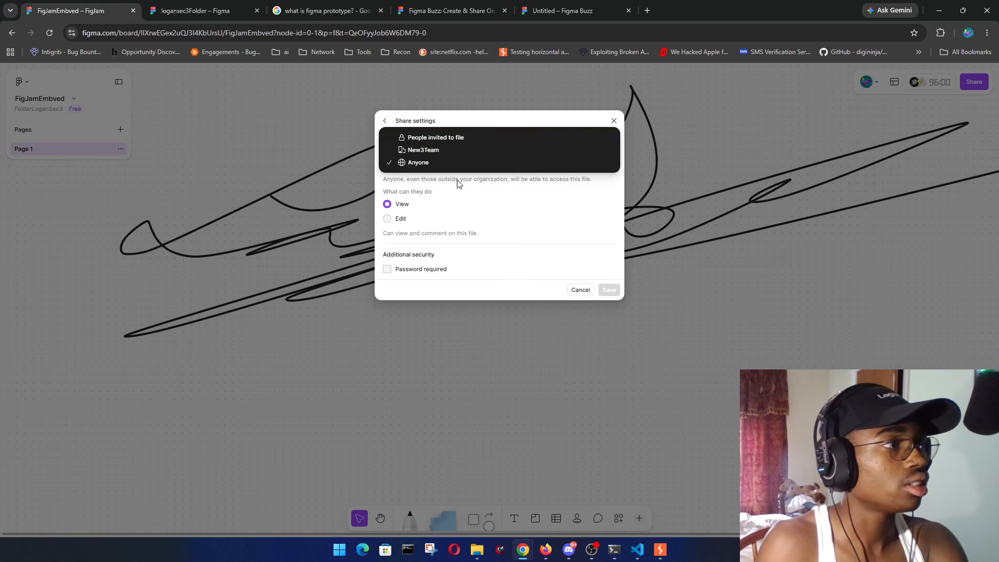
{"action": "left_click", "coordinate": [458, 139]}
{"action": "left_click", "coordinate": [609, 203]}
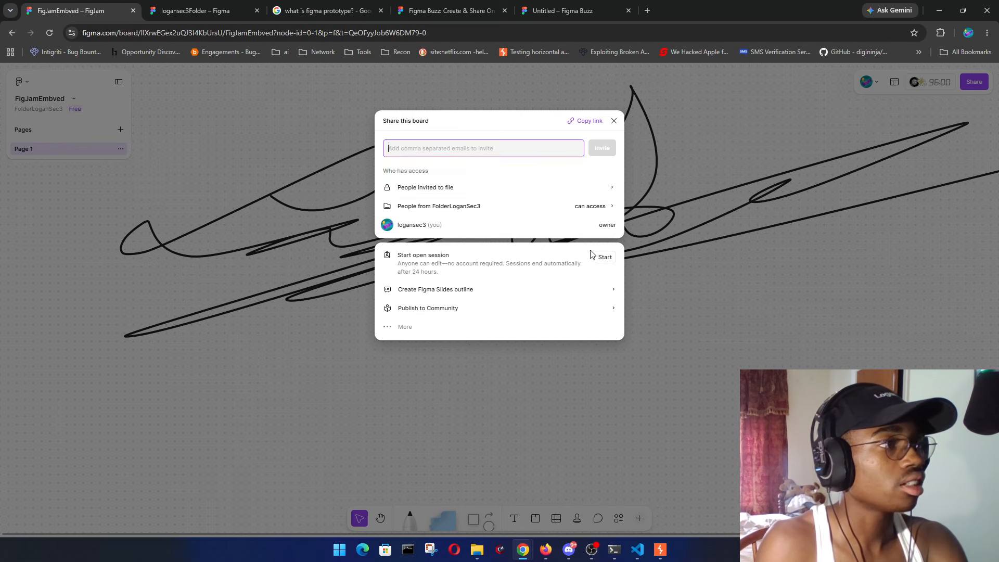
- Close the share dialog and reload the embed page to test the restricted access
{"action": "left_click", "coordinate": [542, 415]}
{"action": "mouse_move", "coordinate": [525, 554]}
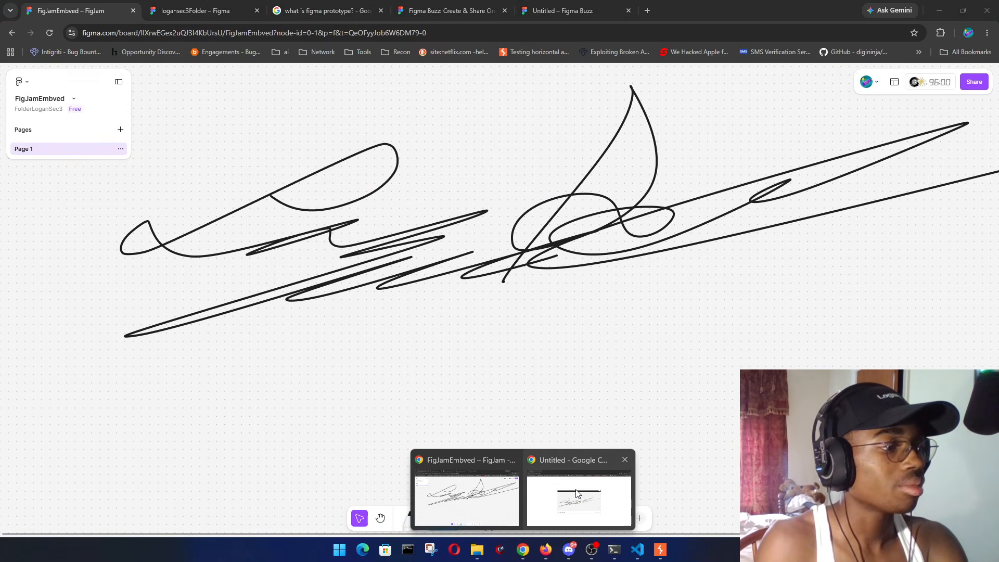
{"action": "left_click", "coordinate": [577, 493]}
{"action": "left_click", "coordinate": [50, 37]}
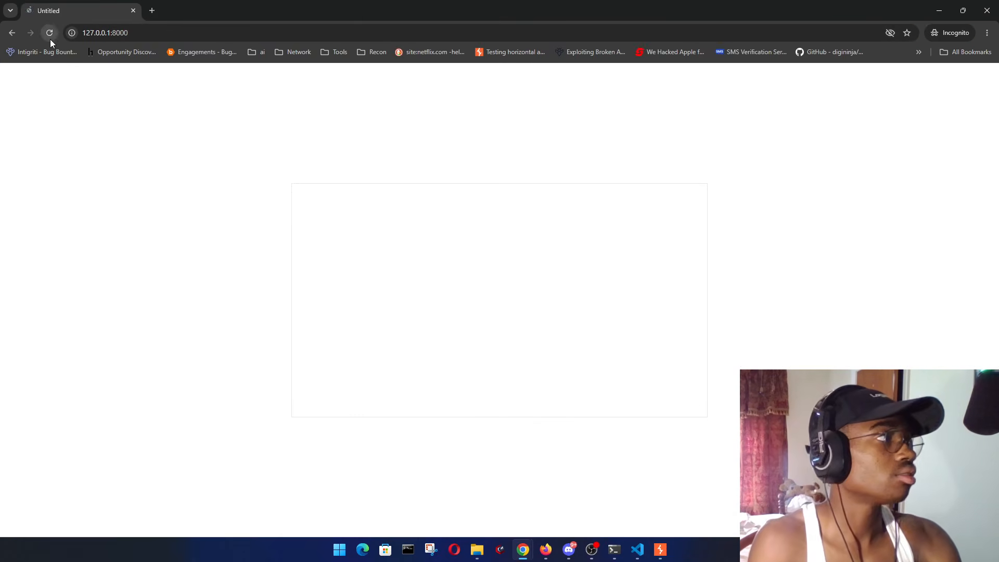
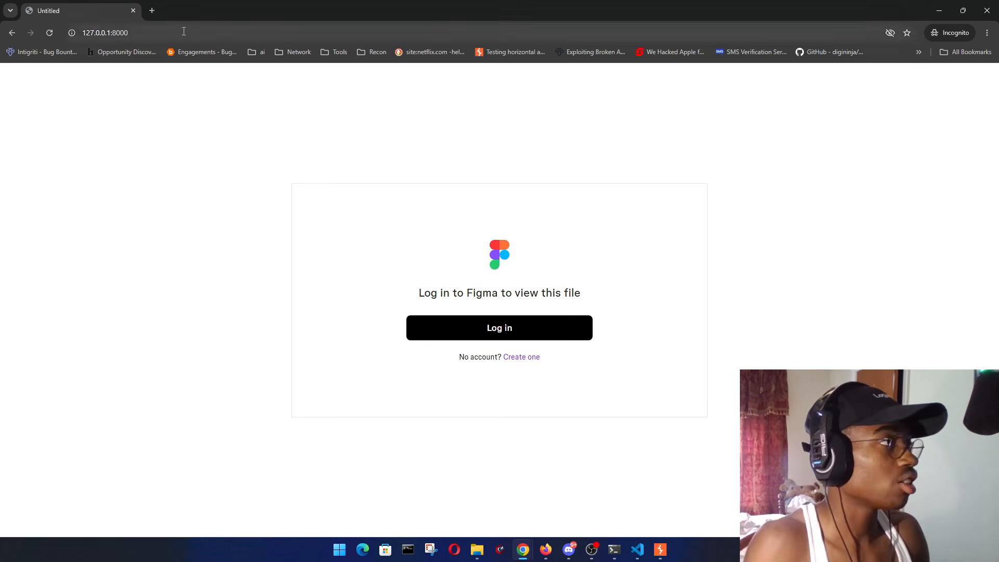
- Copy the 127.0.0.1:8000 embed page URL from Chrome and bring up the logged-in Firefox window
{"action": "key", "text": "ctrl+l"}
{"action": "key", "text": "ctrl+c"}
{"action": "key", "text": "Escape"}
{"action": "left_click", "coordinate": [545, 549]}
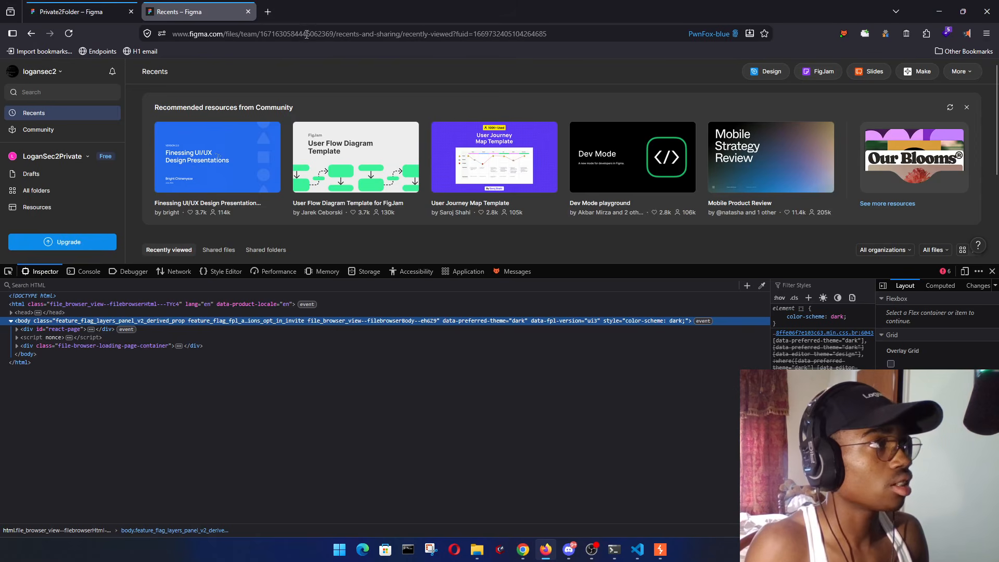
- Open a new blue container tab through the PwnFox extension
{"action": "left_click", "coordinate": [844, 34]}
{"action": "left_click", "coordinate": [710, 216]}
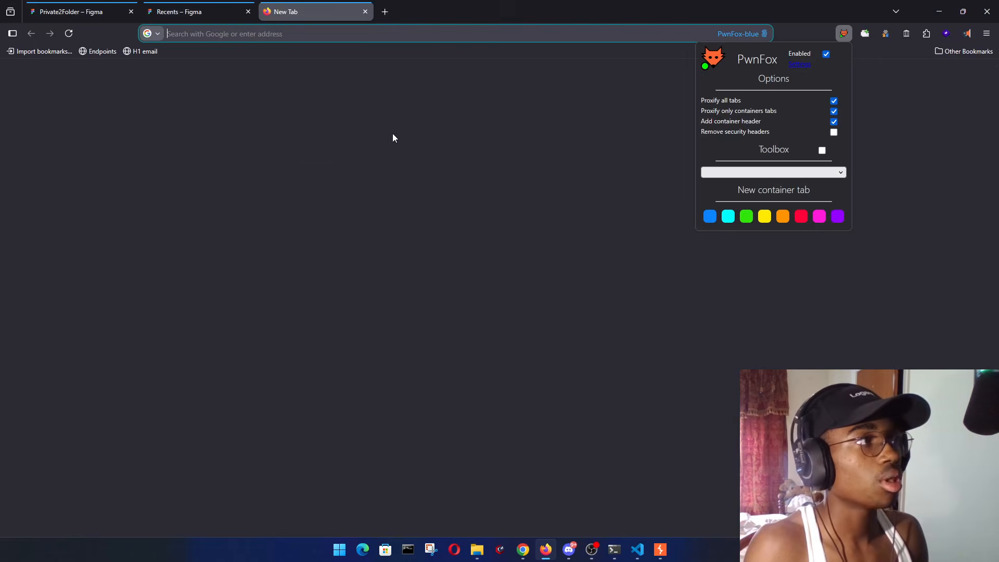
{"action": "left_click", "coordinate": [844, 33]}
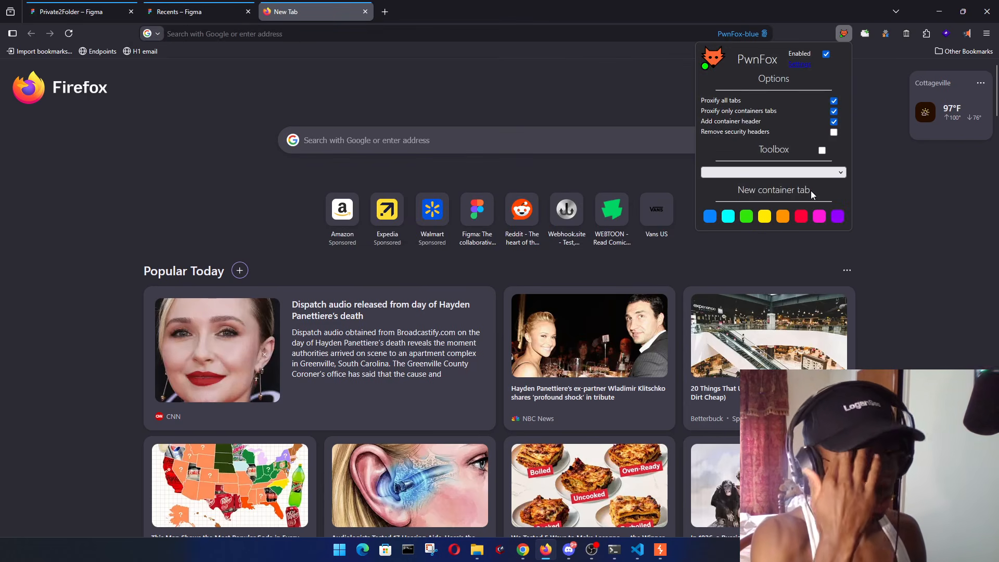
- Paste the copied 127.0.0.1:8000 address into the new tab and load it
{"action": "left_click", "coordinate": [322, 33]}
{"action": "key", "text": "ctrl+v"}
{"action": "key", "text": "Return"}
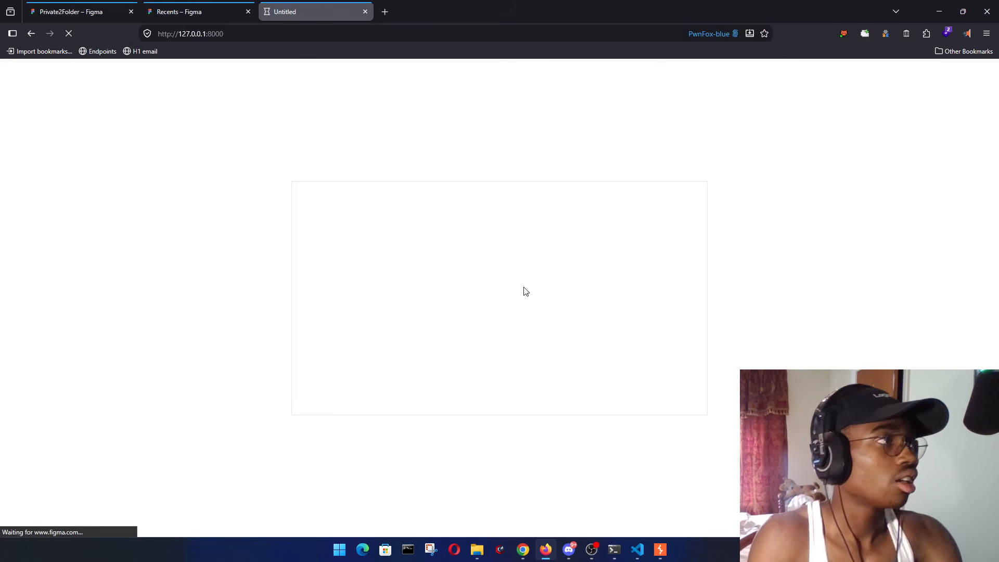
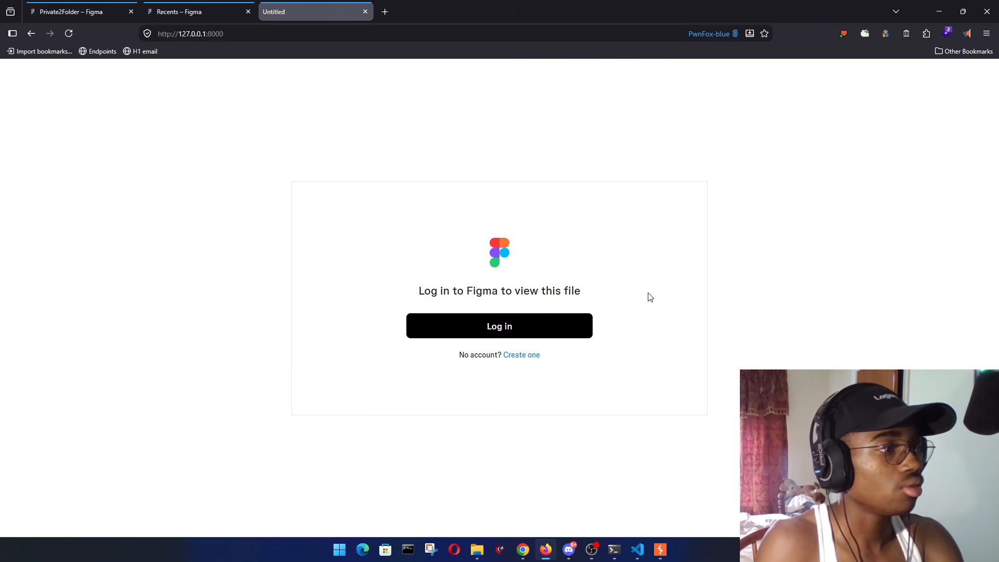
- Check Figma Recents, hide DevTools, and return to the 127.0.0.1:8000 embed page asking for login
{"action": "left_click", "coordinate": [208, 13]}
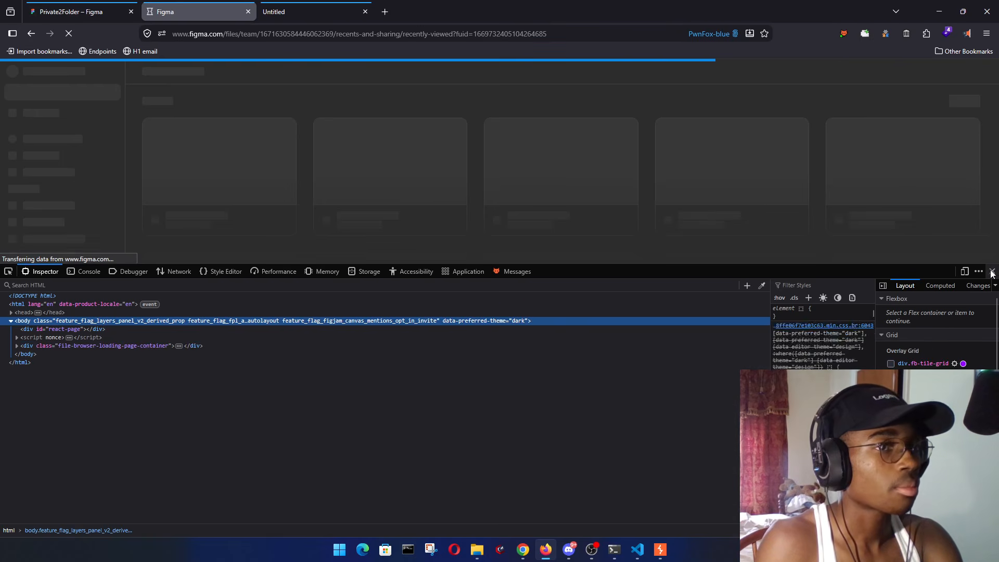
{"action": "left_click", "coordinate": [992, 272]}
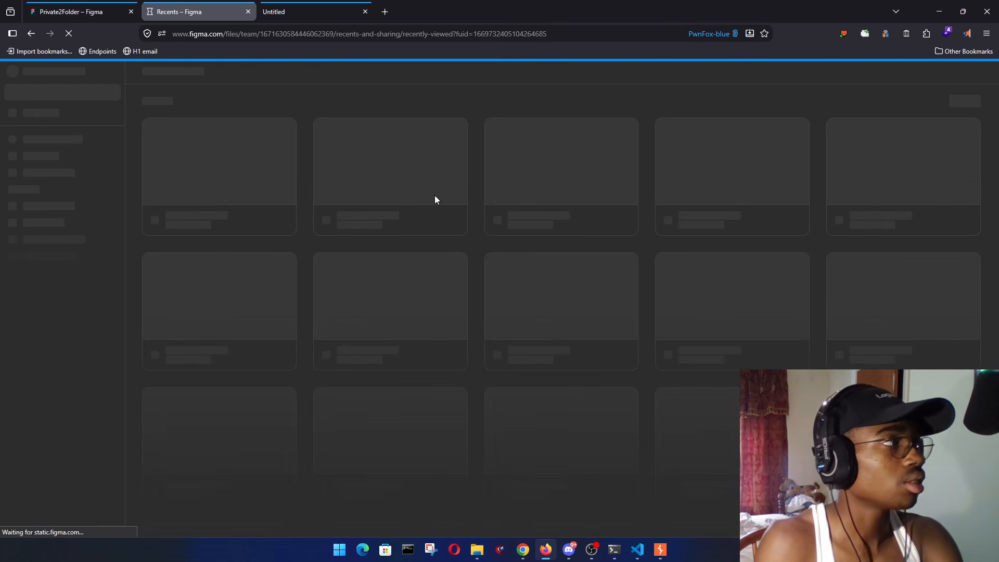
{"action": "left_click", "coordinate": [308, 11]}
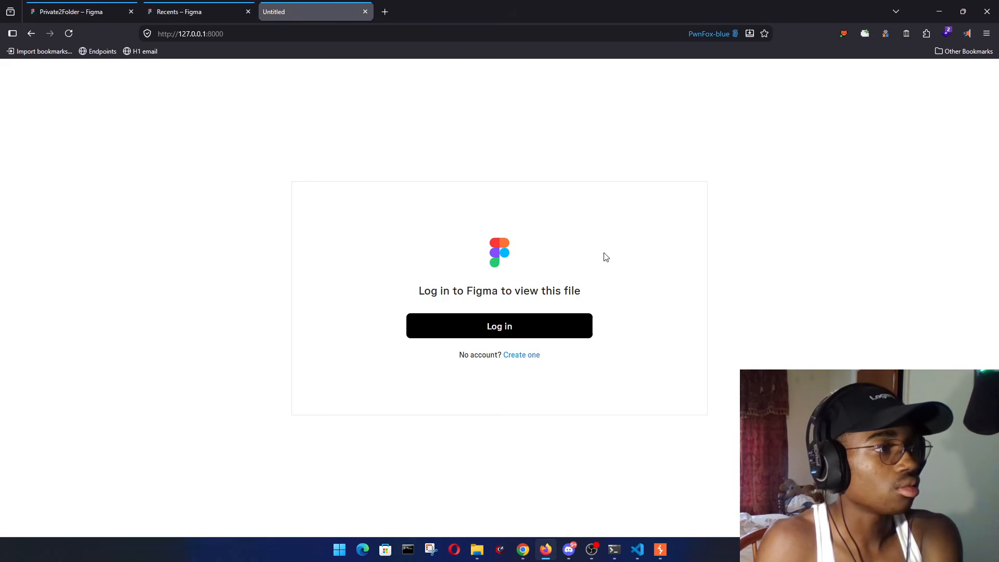
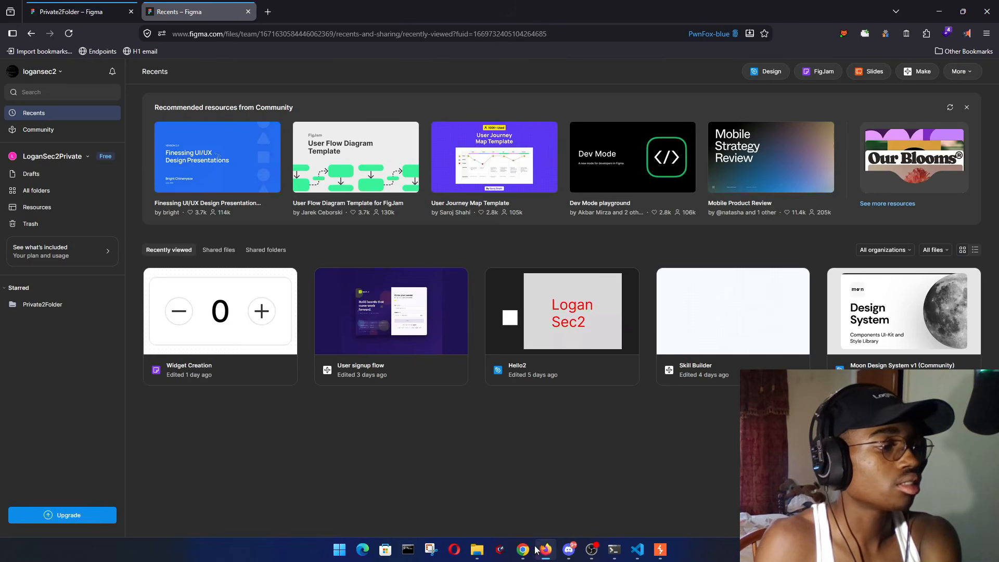
- Bring the FigJamEmbved board window forward and open its Share dialog to review access settings
{"action": "mouse_move", "coordinate": [528, 550]}
{"action": "left_click", "coordinate": [468, 492]}
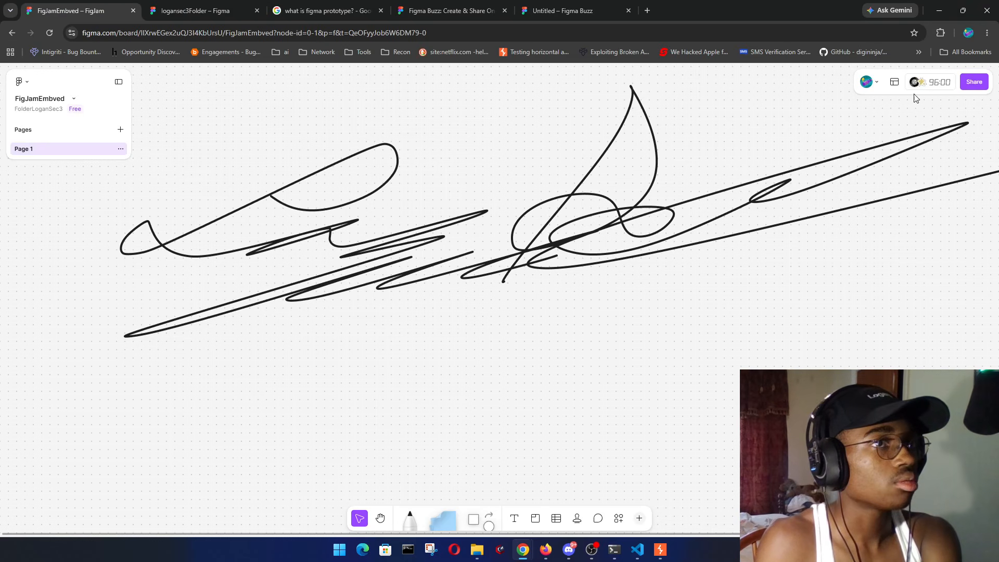
{"action": "left_click", "coordinate": [974, 84]}
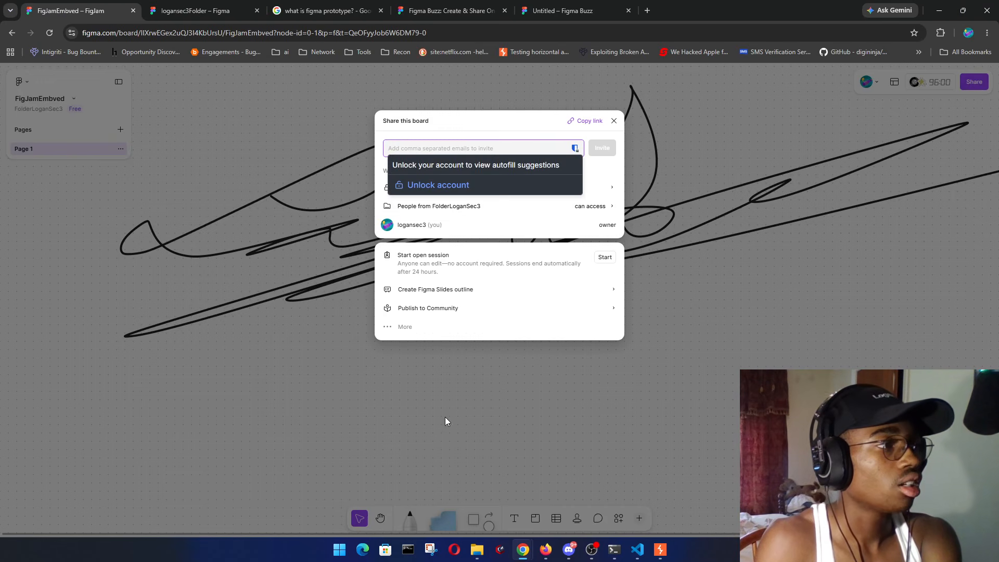
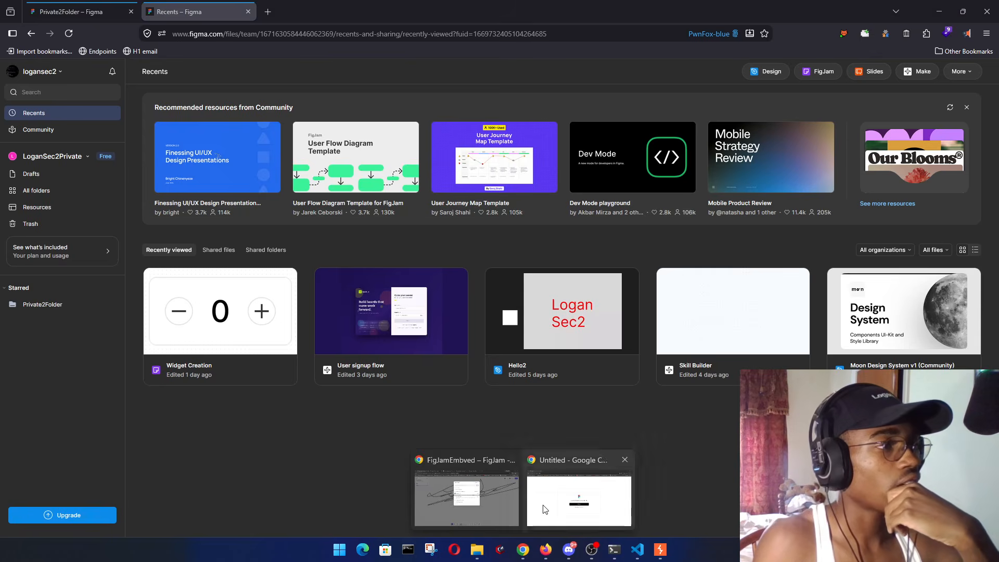
- Close the incognito Figma login tab and the FigJamEmbved board's Share dialog
{"action": "left_click", "coordinate": [505, 507]}
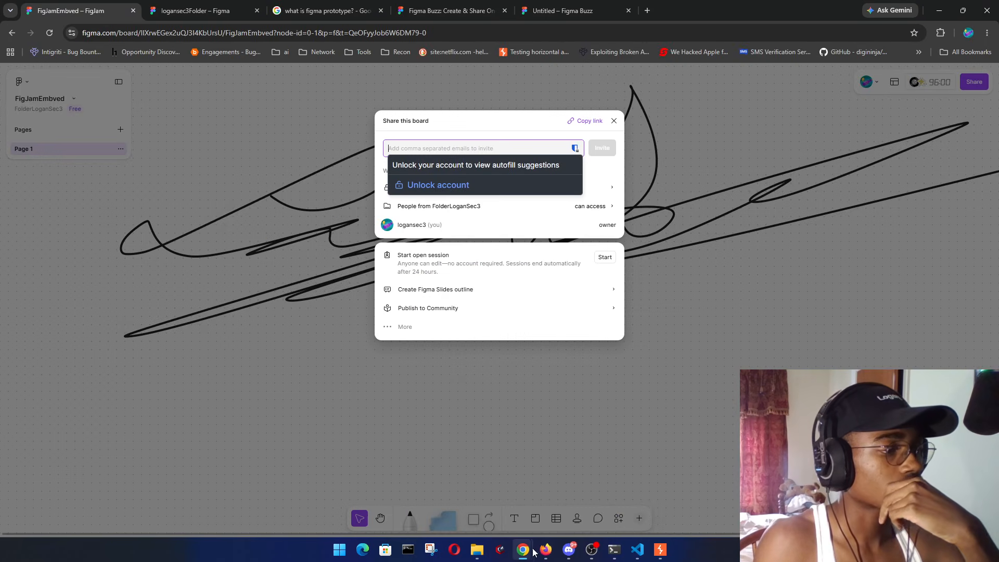
{"action": "left_click", "coordinate": [578, 495]}
{"action": "left_click", "coordinate": [133, 10]}
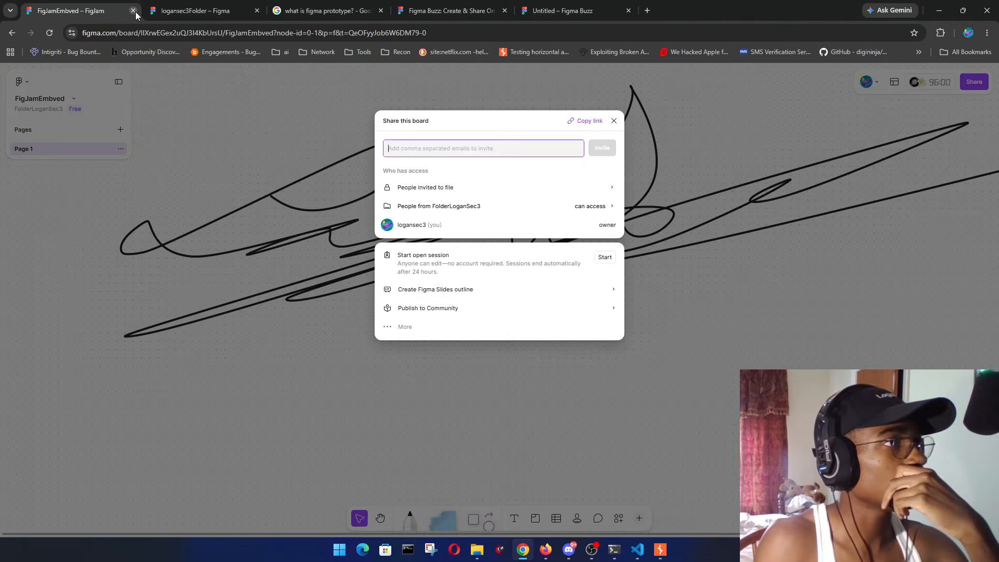
{"action": "left_click", "coordinate": [306, 342]}
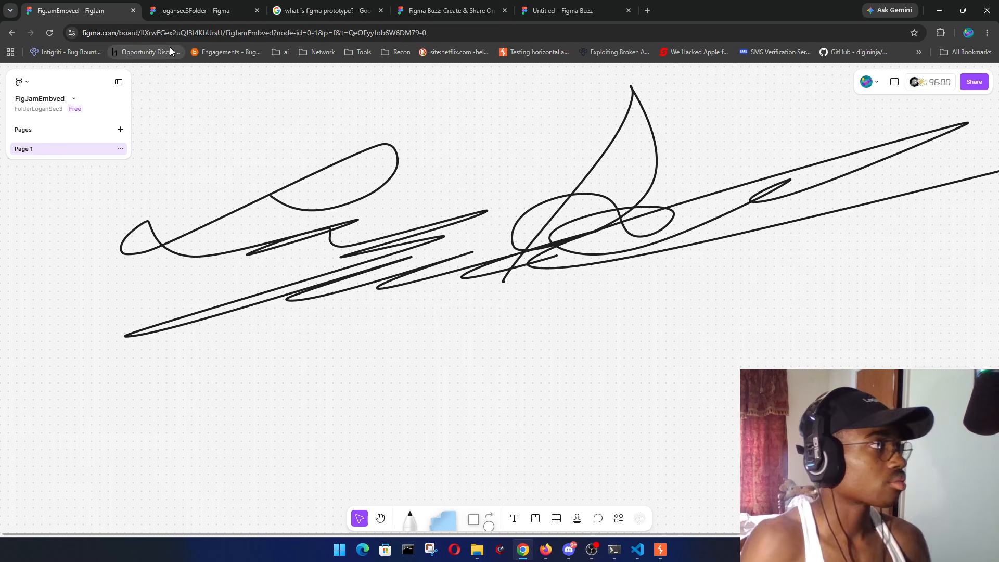
- Go back from the FigJamEmbved board to the FolderLoganSec3 file list through the main menu
{"action": "left_click", "coordinate": [24, 84]}
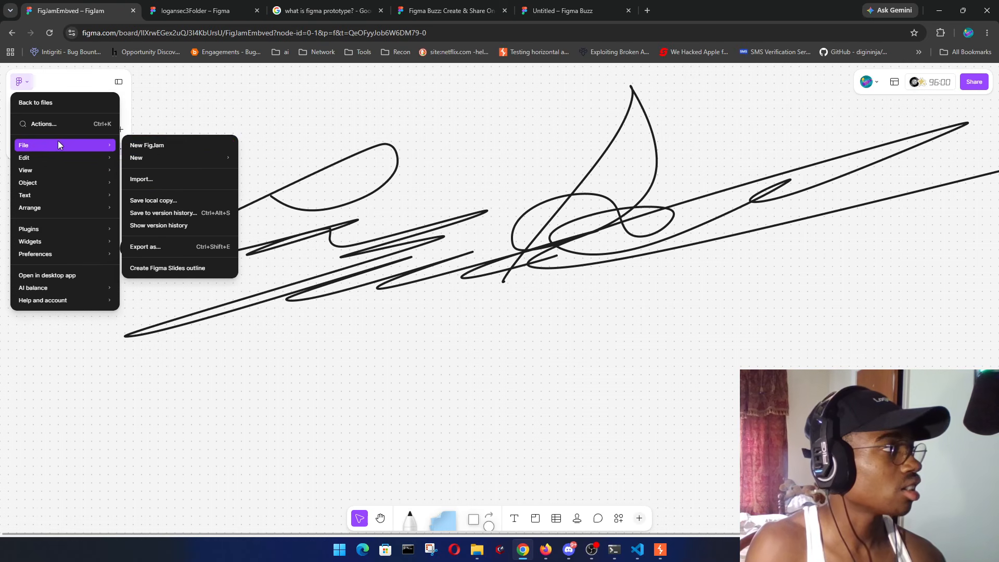
{"action": "left_click", "coordinate": [50, 102]}
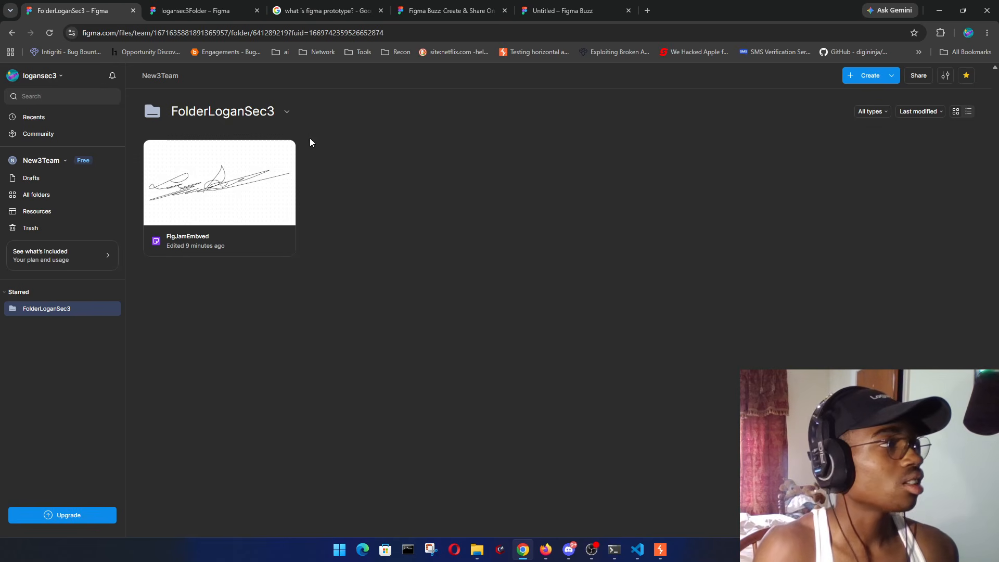
- Create a new Figma Slides file in FolderLoganSec3 from the + Create menu
{"action": "left_click", "coordinate": [288, 112]}
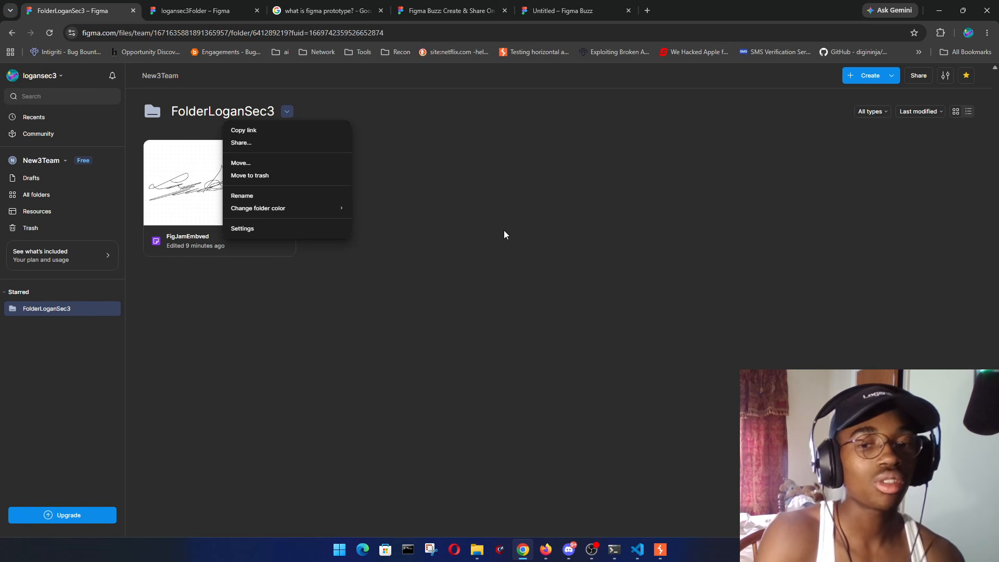
{"action": "left_click", "coordinate": [721, 213]}
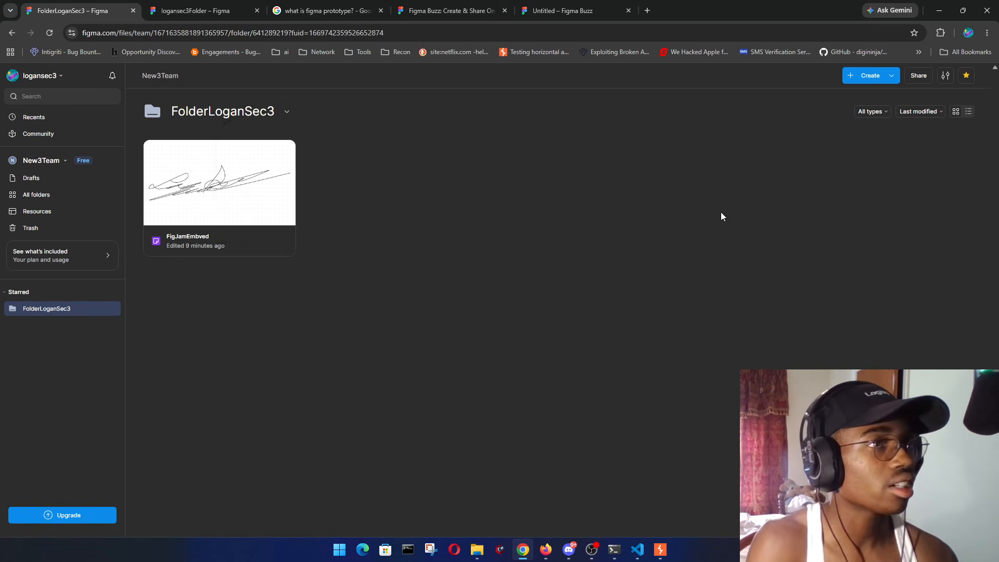
{"action": "left_click", "coordinate": [895, 76]}
{"action": "left_click", "coordinate": [906, 148]}
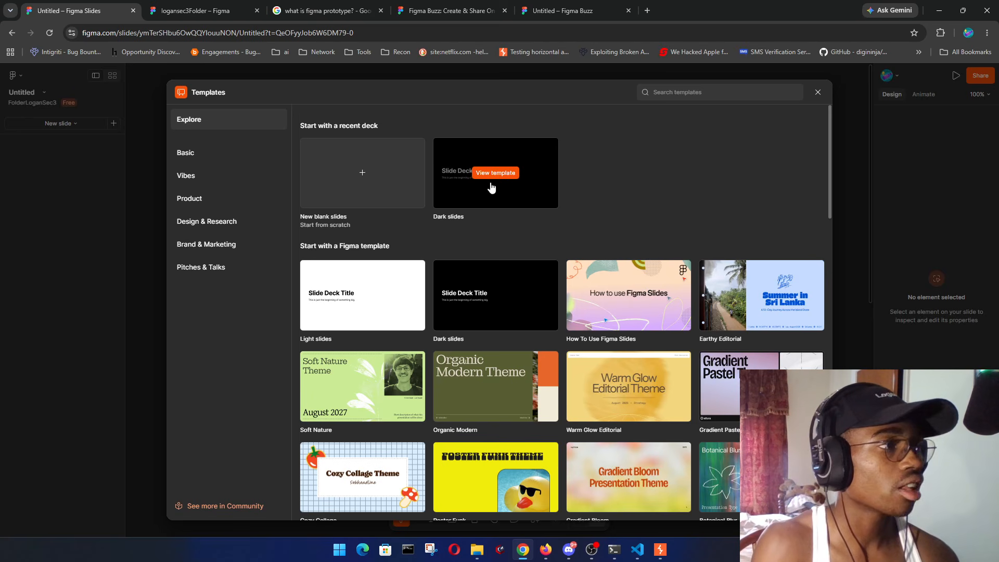
- Start the deck with the Light slides template and rename it 'Slides'
{"action": "left_click", "coordinate": [407, 275]}
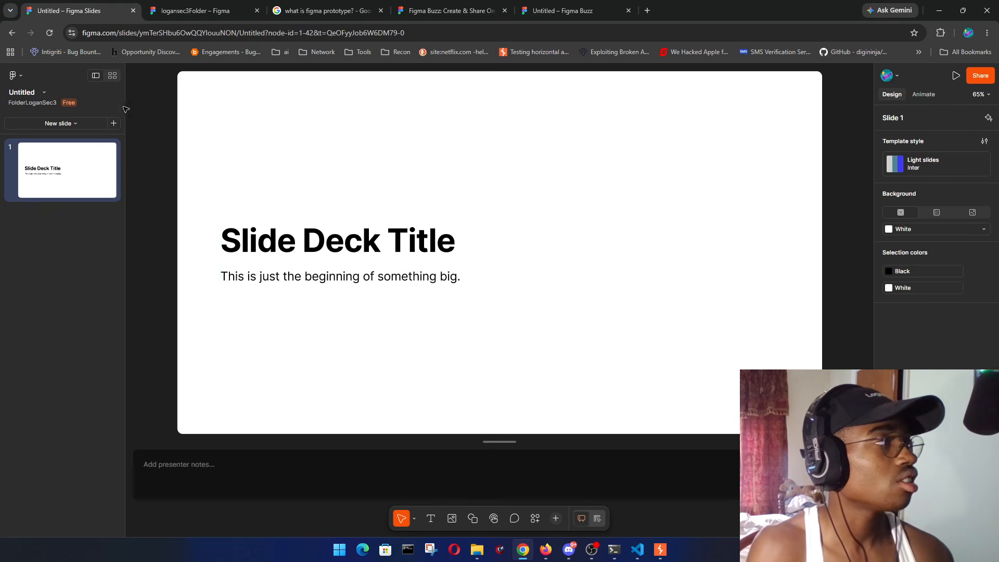
{"action": "left_click", "coordinate": [52, 93]}
{"action": "type", "text": "Slides"}
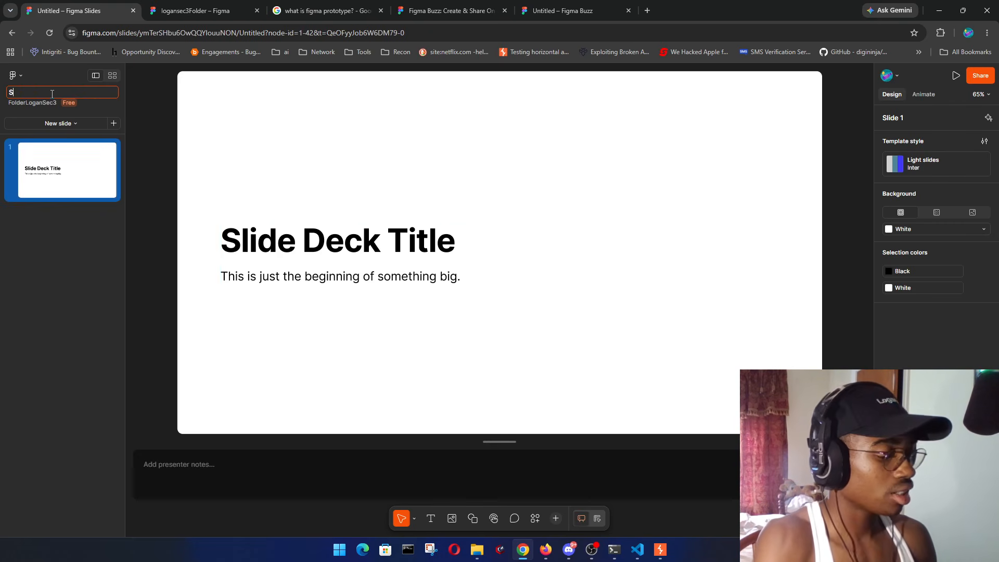
{"action": "key", "text": "Return"}
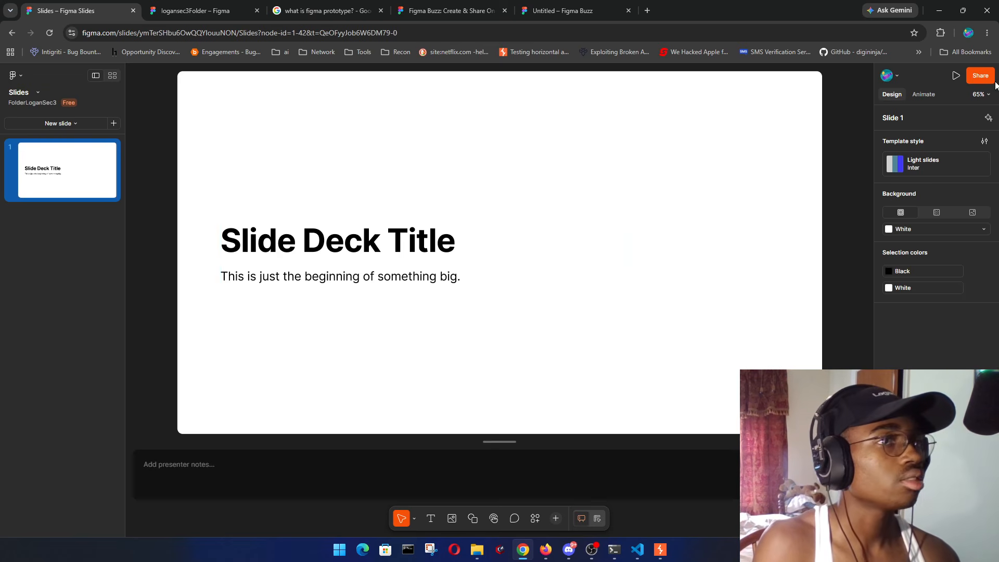
- Set the deck's general access so anyone can edit, and save
{"action": "left_click", "coordinate": [981, 76]}
{"action": "left_click", "coordinate": [612, 187]}
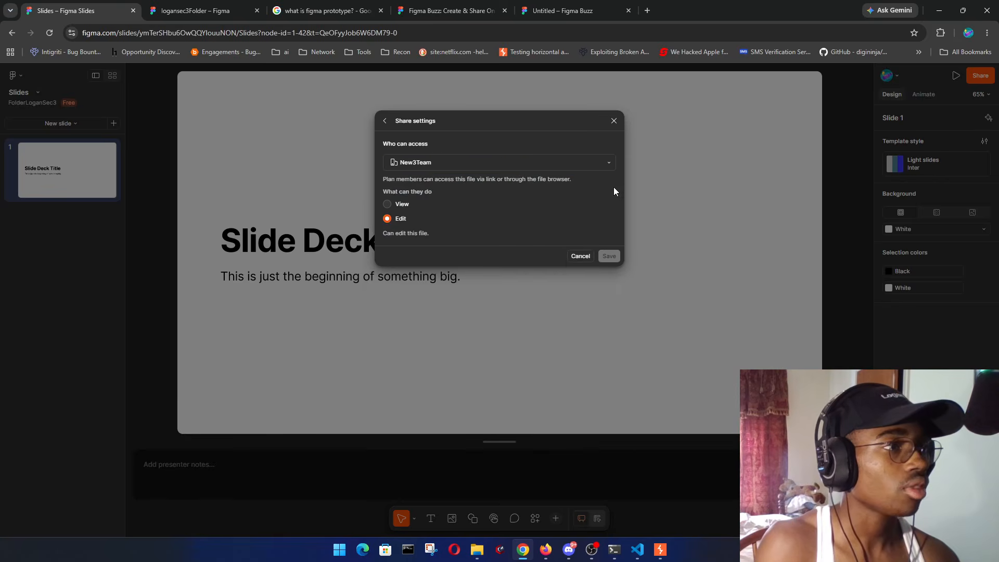
{"action": "left_click", "coordinate": [538, 166]}
{"action": "left_click", "coordinate": [458, 171]}
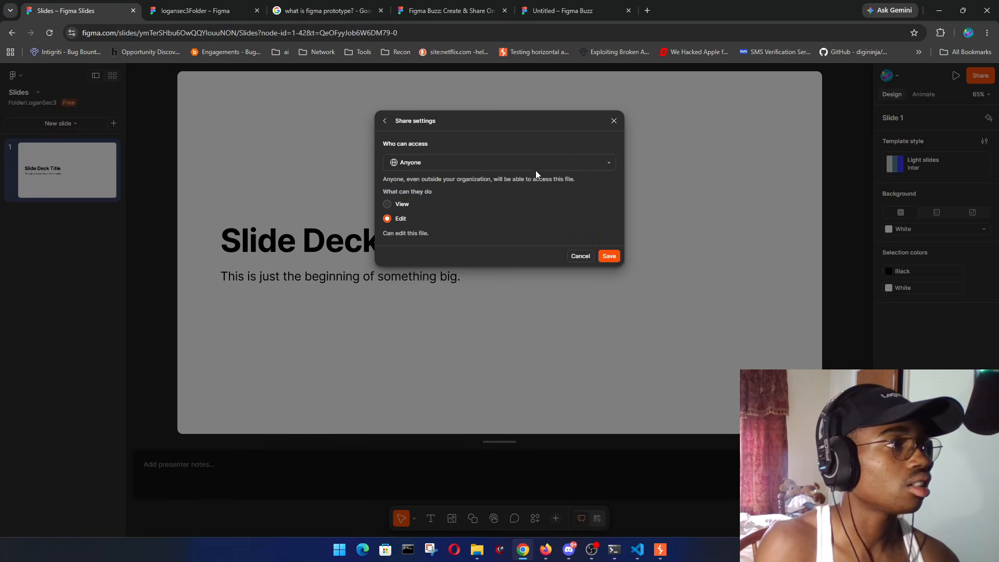
{"action": "left_click", "coordinate": [609, 256]}
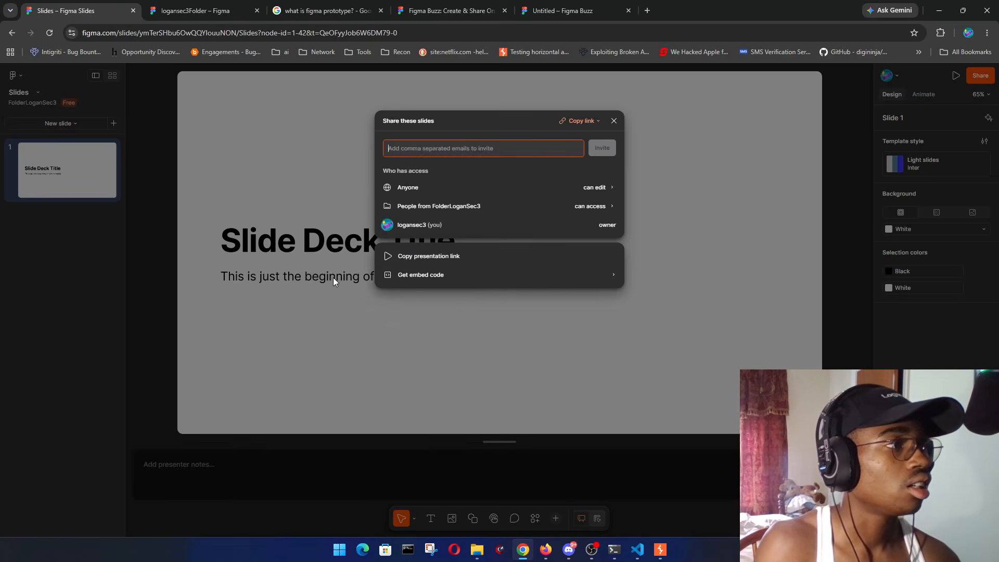
- Get the deck's public embed code and select the slides embed URL
{"action": "left_click", "coordinate": [490, 270]}
{"action": "left_click", "coordinate": [470, 181]}
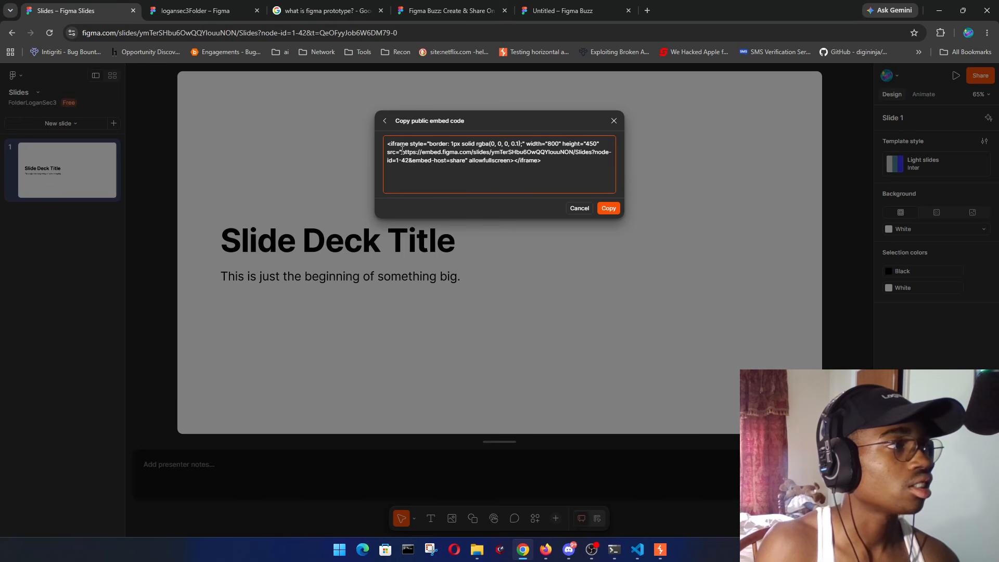
{"action": "left_click_drag", "start_coordinate": [402, 152], "coordinate": [465, 159]}
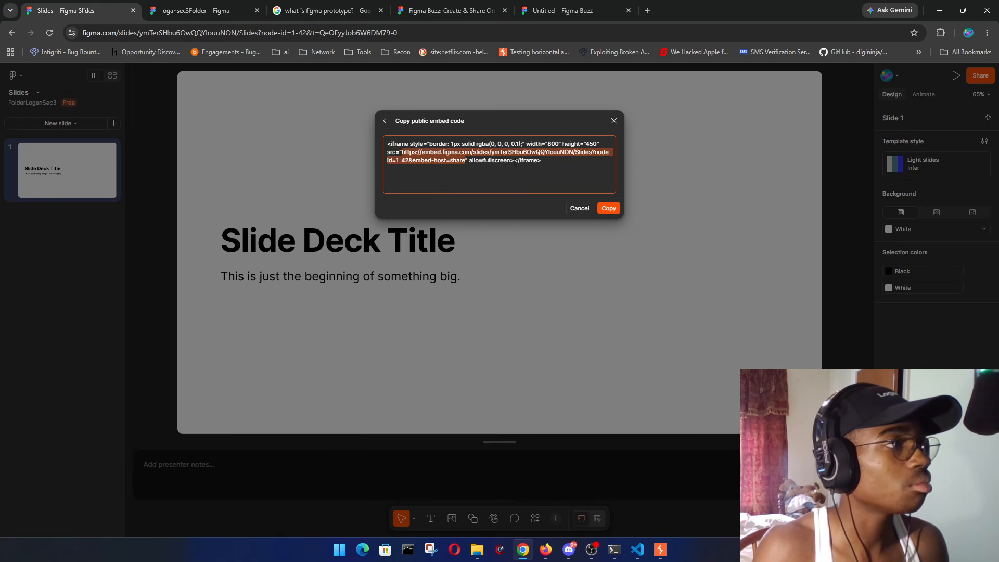
- Stop the running local server in the website project's VS Code terminal
{"action": "left_click", "coordinate": [638, 550]}
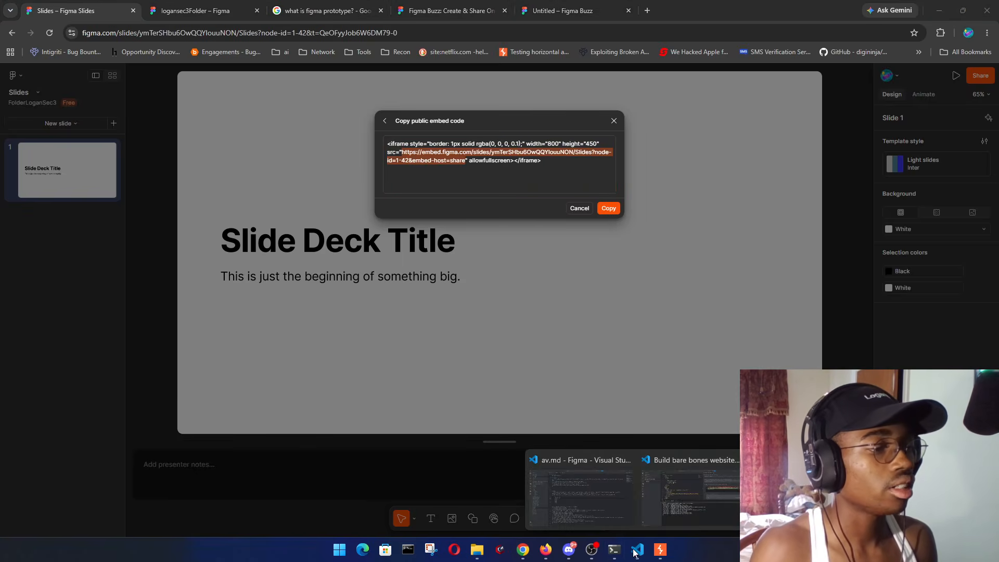
{"action": "left_click", "coordinate": [679, 493]}
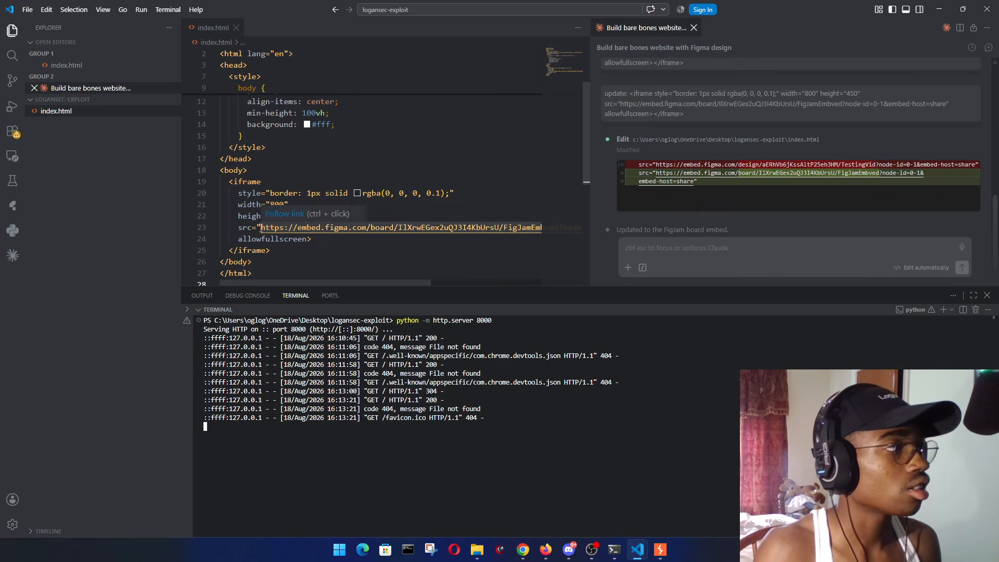
{"action": "left_click", "coordinate": [367, 246]}
{"action": "left_click", "coordinate": [332, 375]}
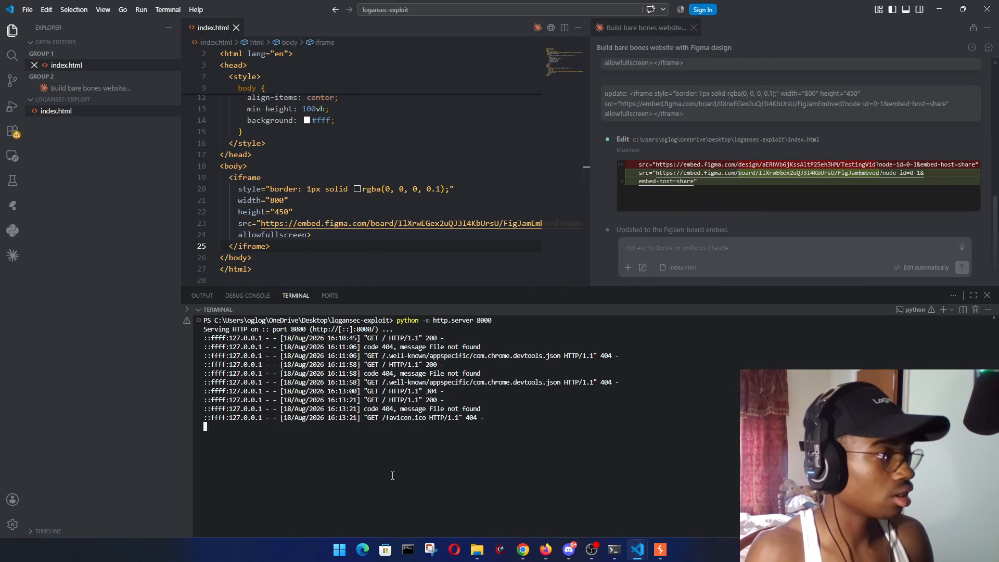
{"action": "key", "text": "ctrl+c"}
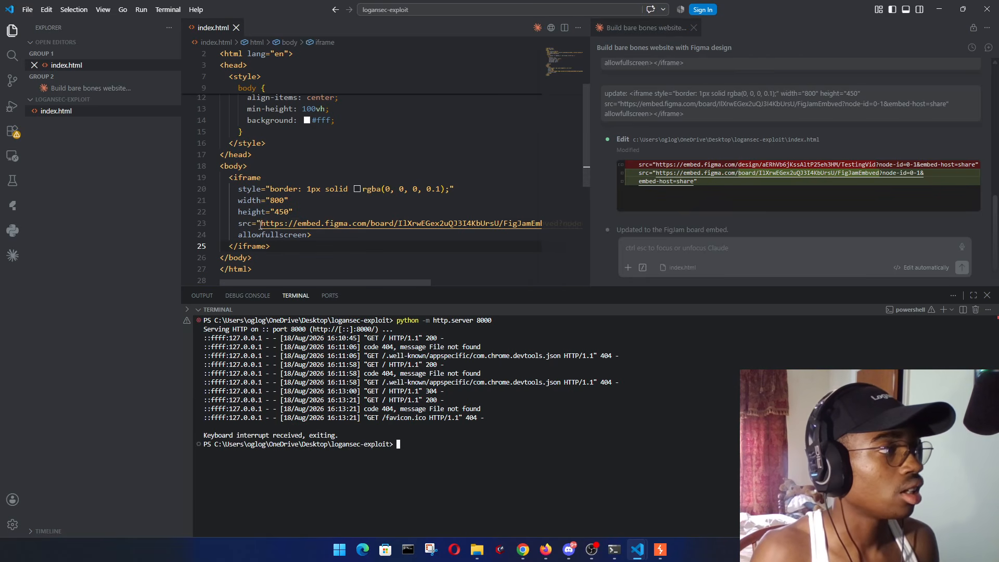
- Replace the iframe src in index.html with the Figma Slides embed URL
{"action": "left_click_drag", "start_coordinate": [261, 223], "coordinate": [523, 227]}
{"action": "key", "text": "ctrl+v"}
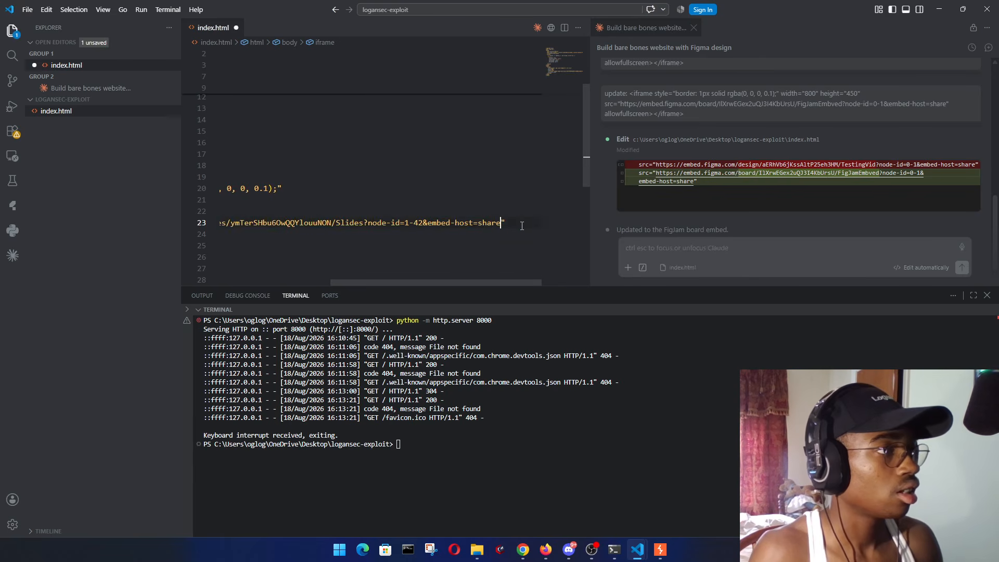
{"action": "left_click", "coordinate": [462, 245]}
{"action": "left_click_drag", "start_coordinate": [400, 283], "coordinate": [367, 283]}
{"action": "left_click", "coordinate": [368, 257]}
- Clear the terminal and rerun python -m http.server 8000
{"action": "left_click", "coordinate": [487, 466]}
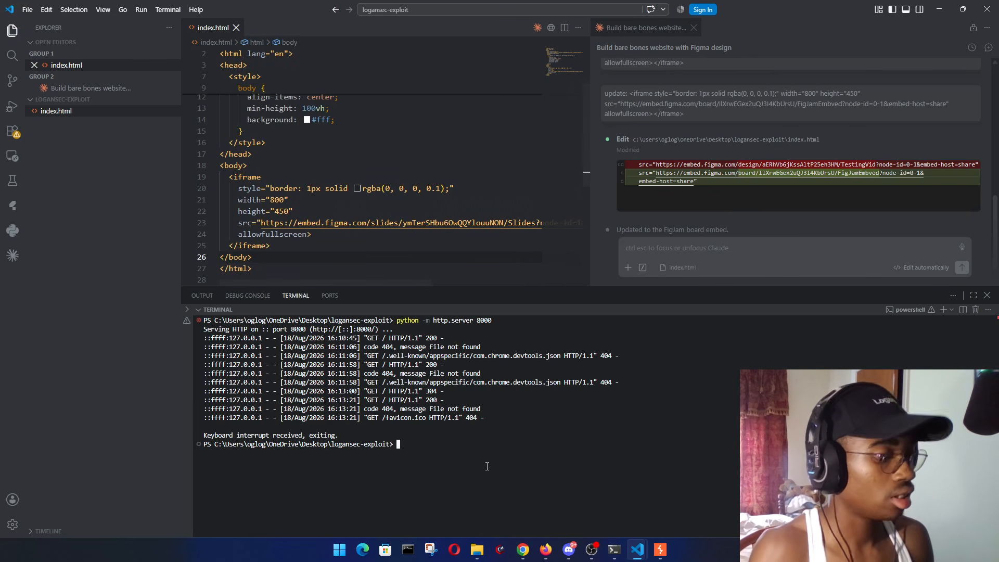
{"action": "type", "text": "clear"}
{"action": "key", "text": "Return"}
{"action": "key", "text": "Up"}
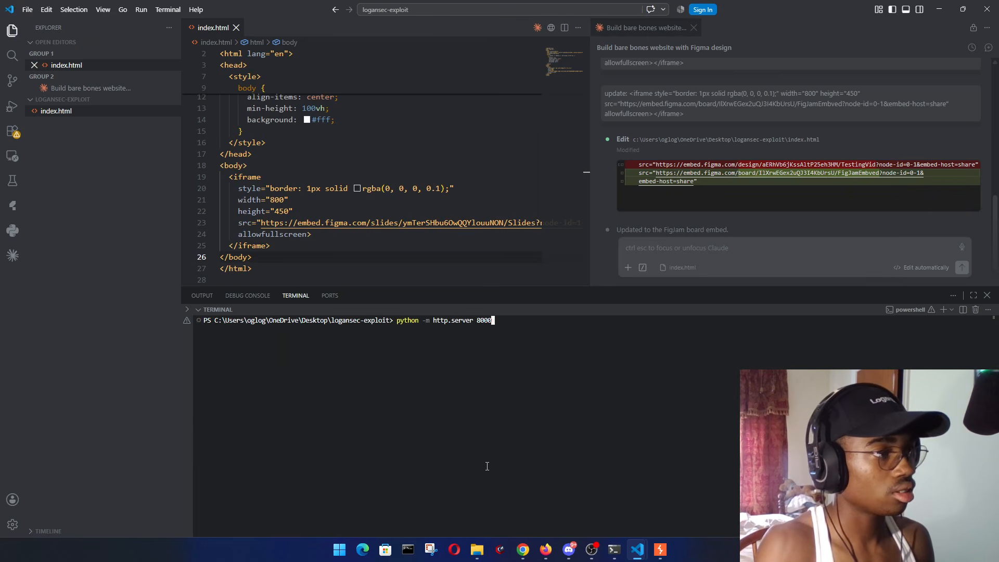
{"action": "key", "text": "Return"}
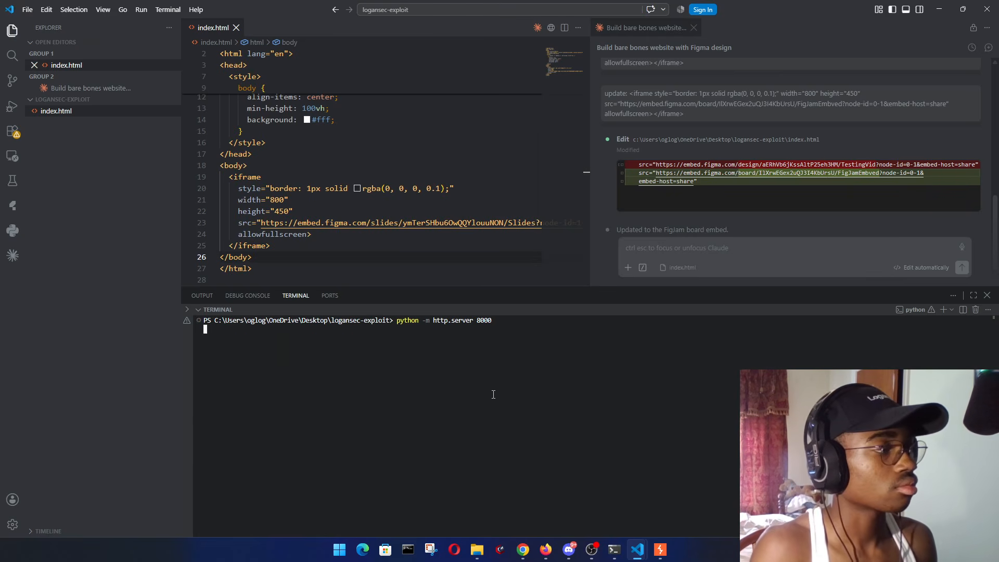
{"action": "left_click", "coordinate": [523, 550]}
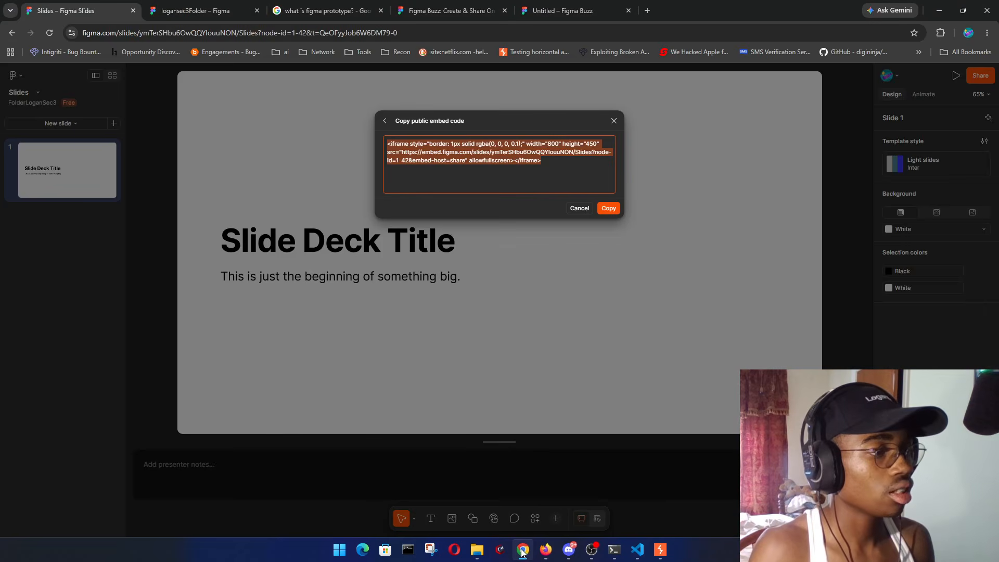
{"action": "left_click", "coordinate": [561, 488]}
{"action": "key", "text": "ctrl+shift+n"}
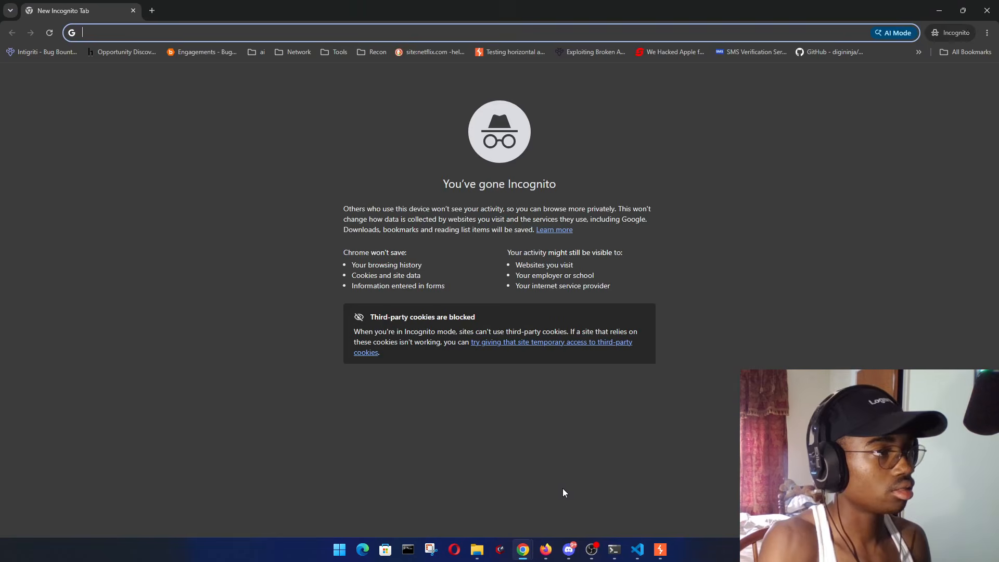
{"action": "type", "text": "http://"}
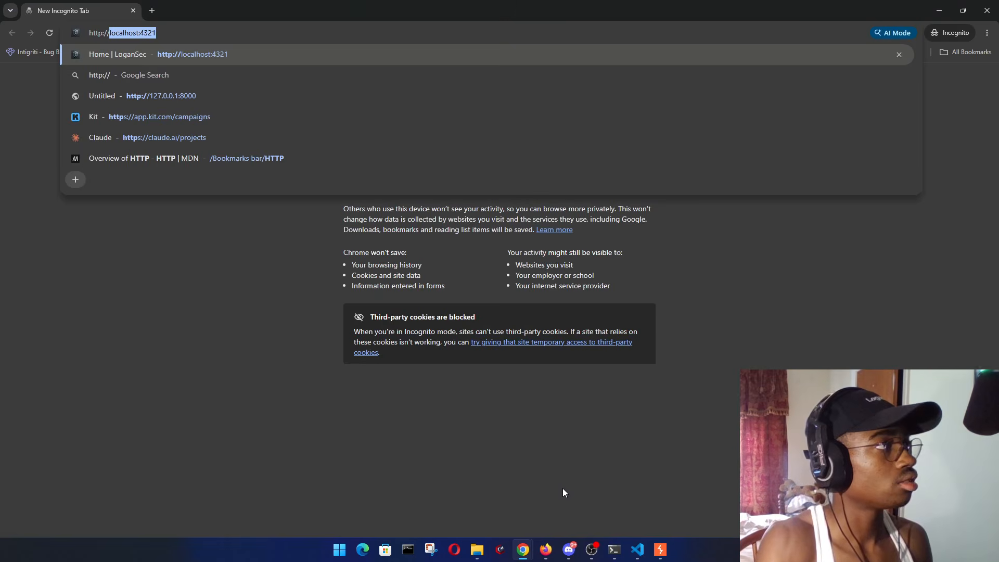
{"action": "type", "text": "127.0.0.1:8000"}
{"action": "key", "text": "Return"}
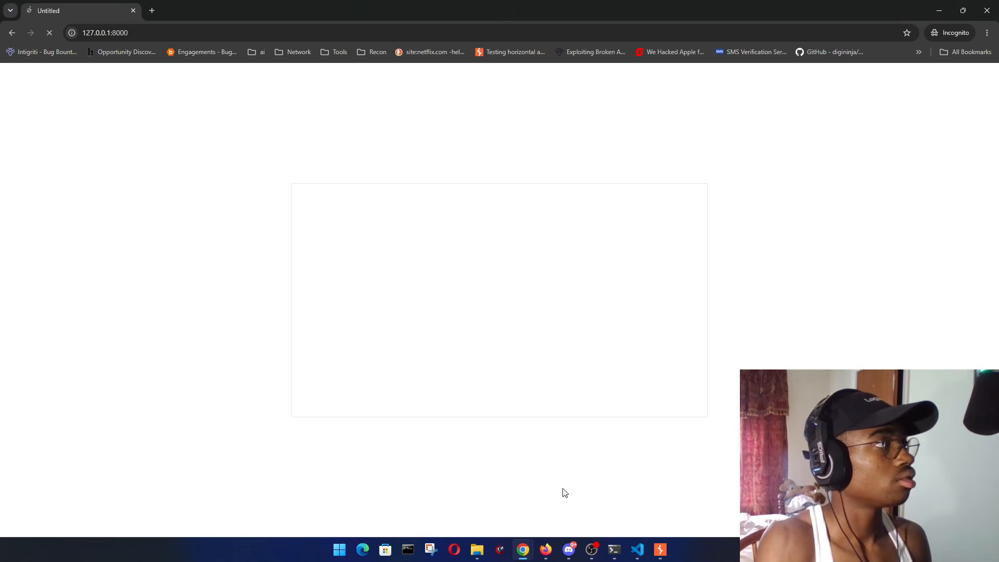